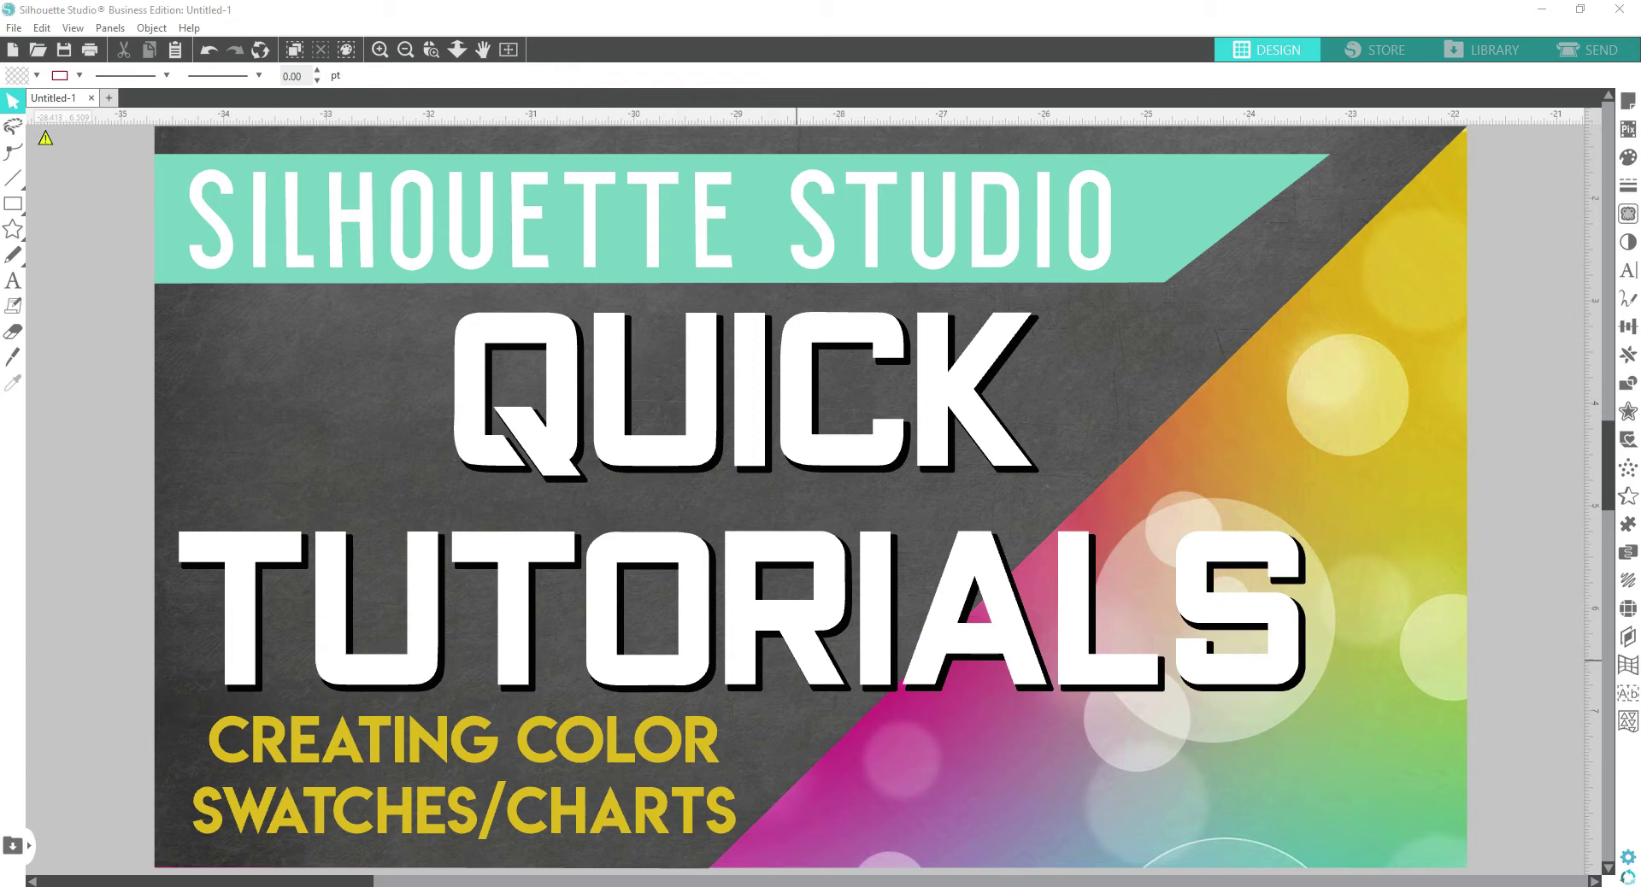
{"action": "left_click", "coordinate": [508, 50]}
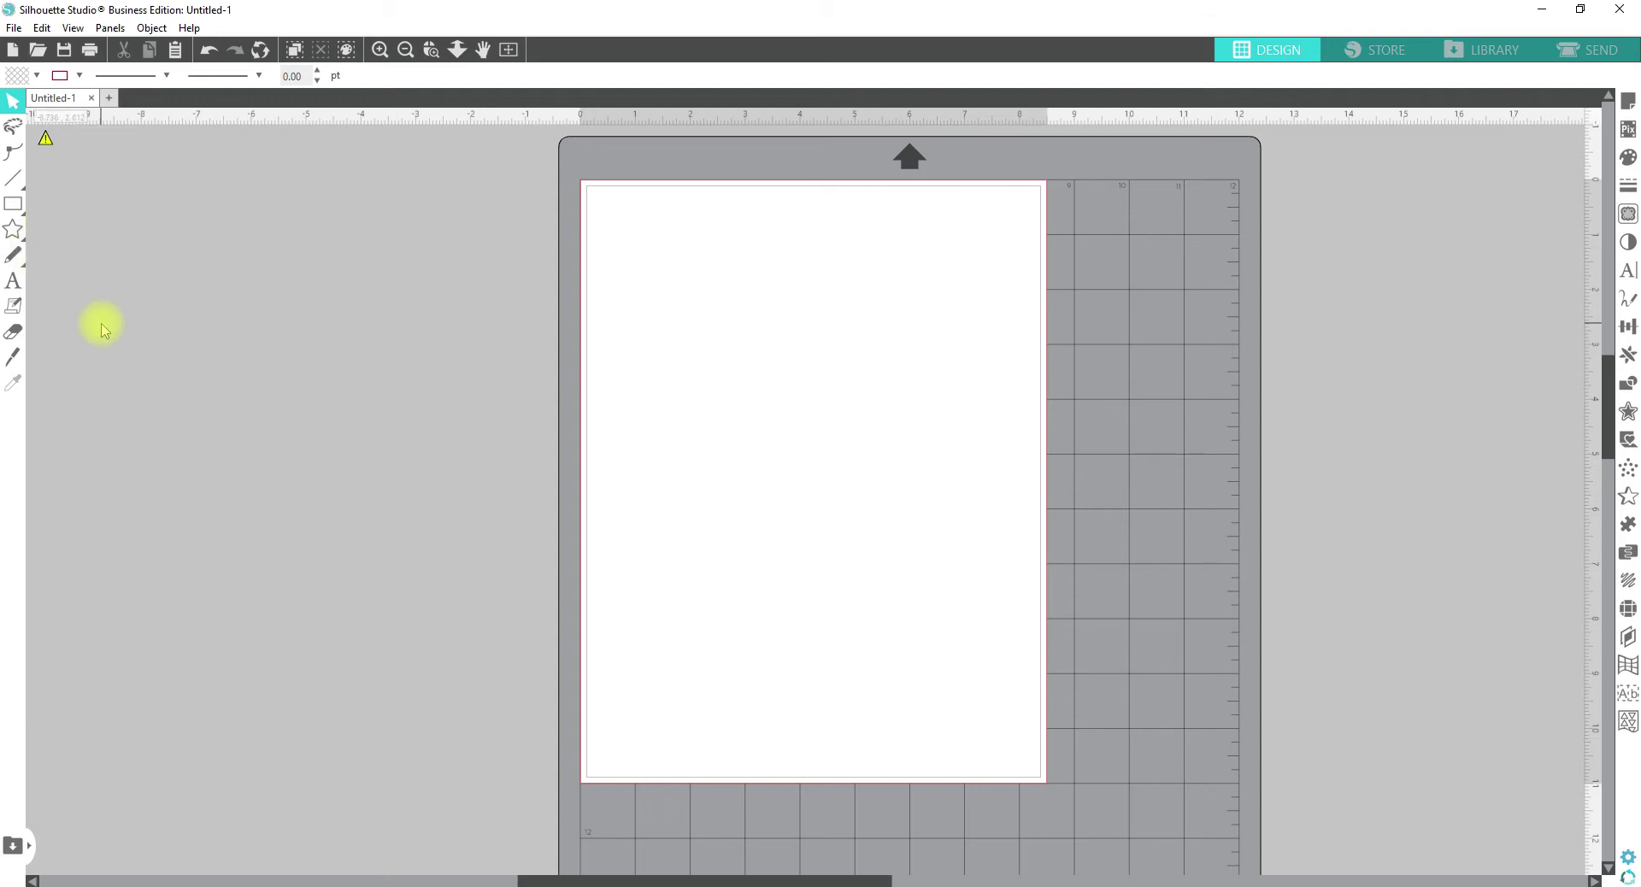
{"action": "left_click", "coordinate": [17, 231]}
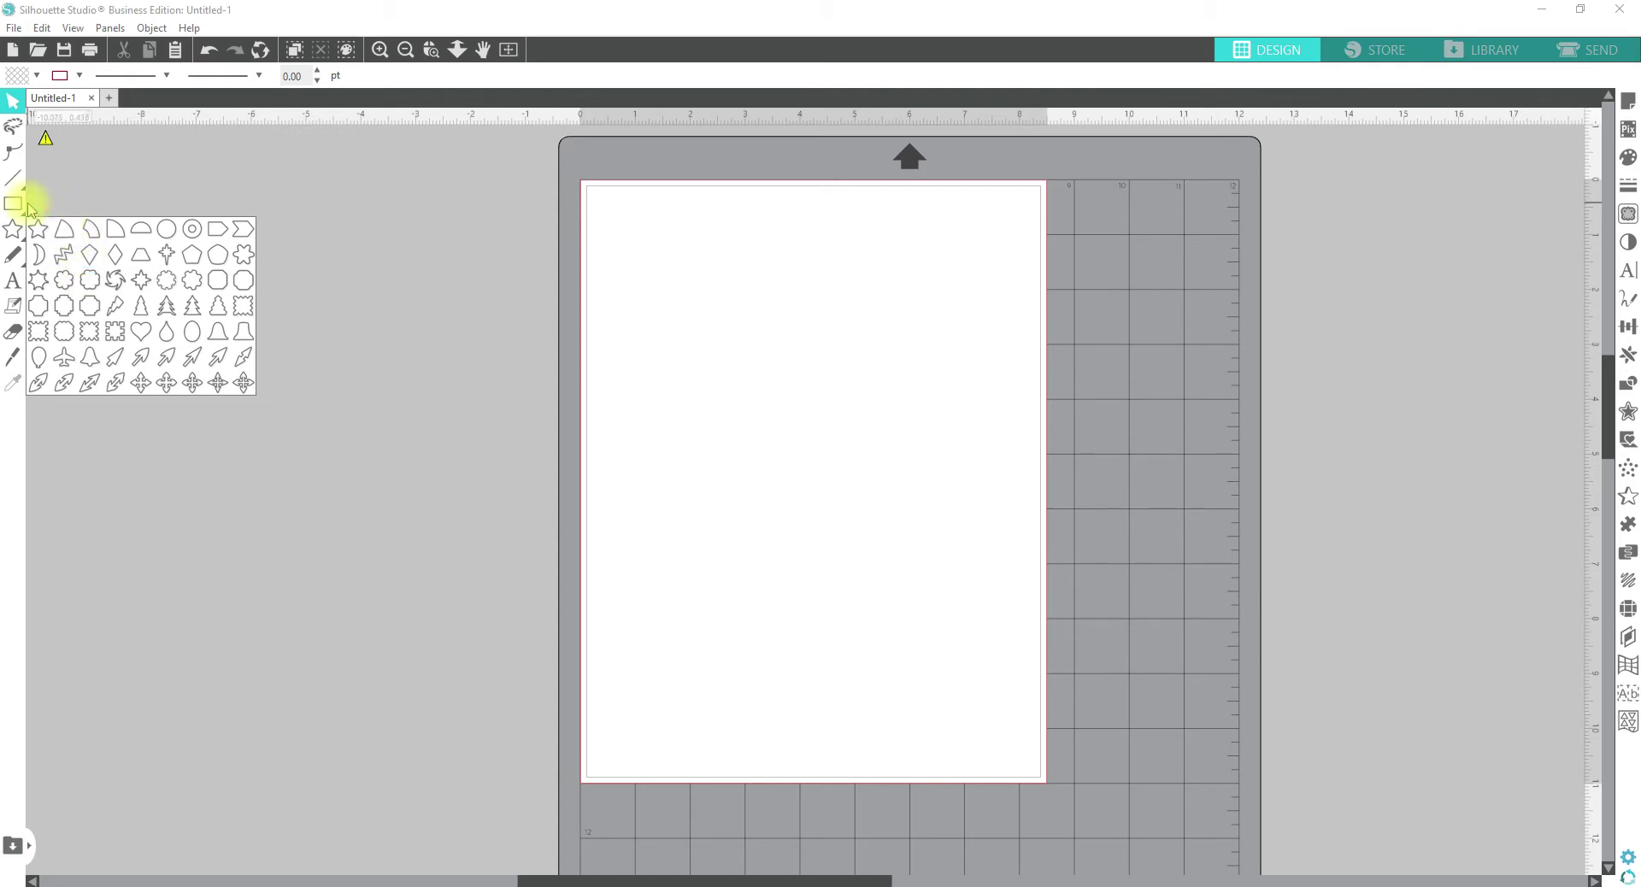
{"action": "mouse_move", "coordinate": [21, 206]}
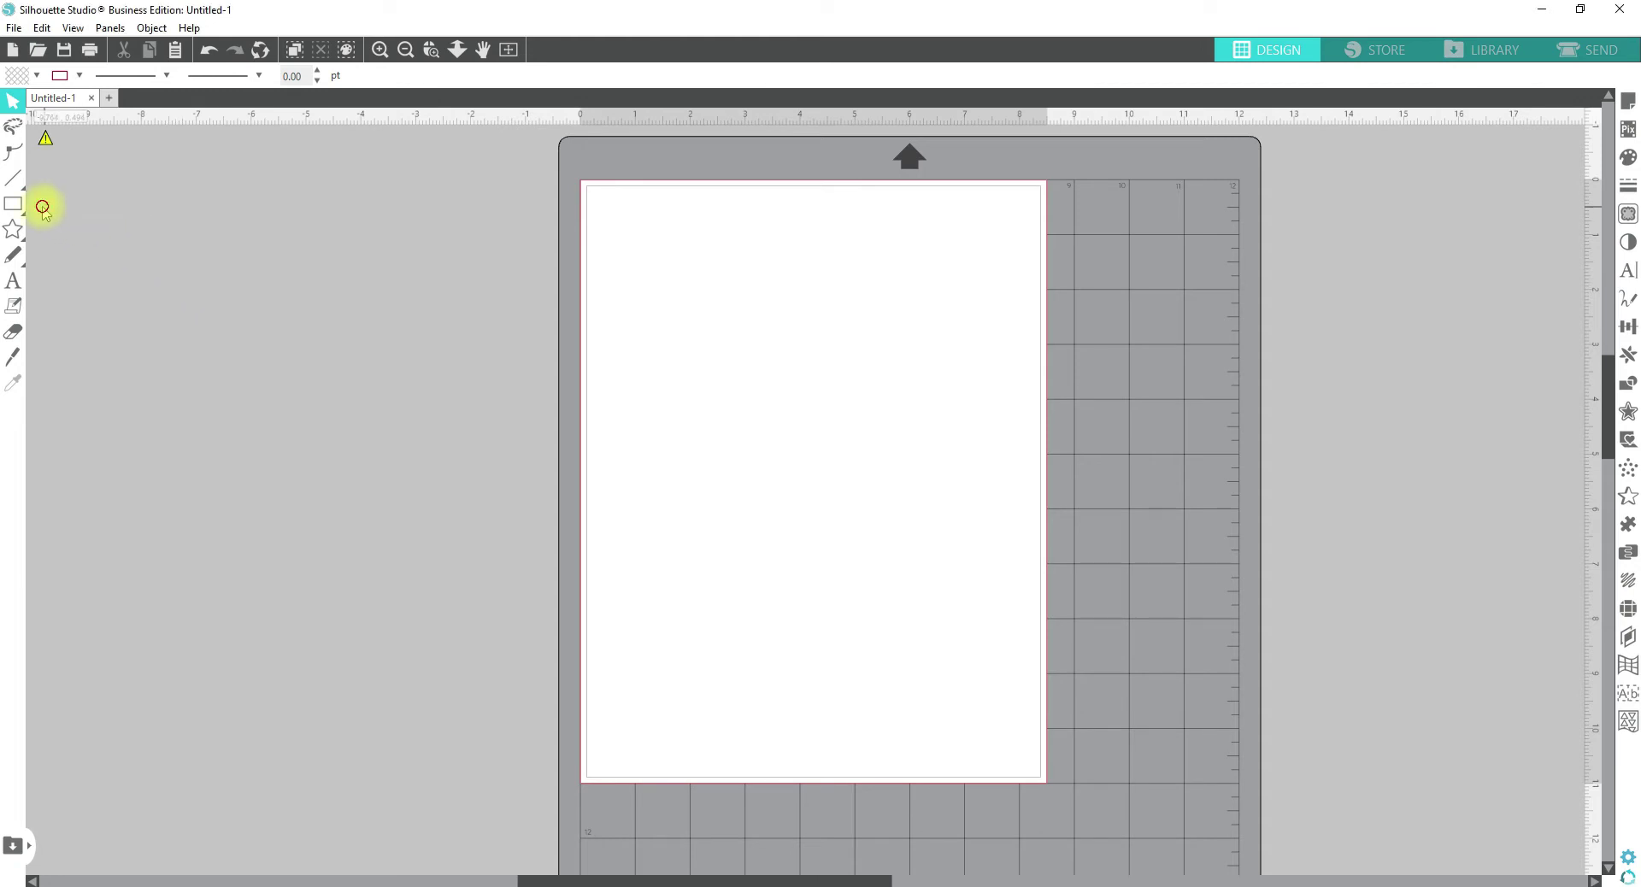
- Draw a 1.557 × 0.779 in rectangle and move it into the page's top-left corner
{"action": "left_click", "coordinate": [20, 205]}
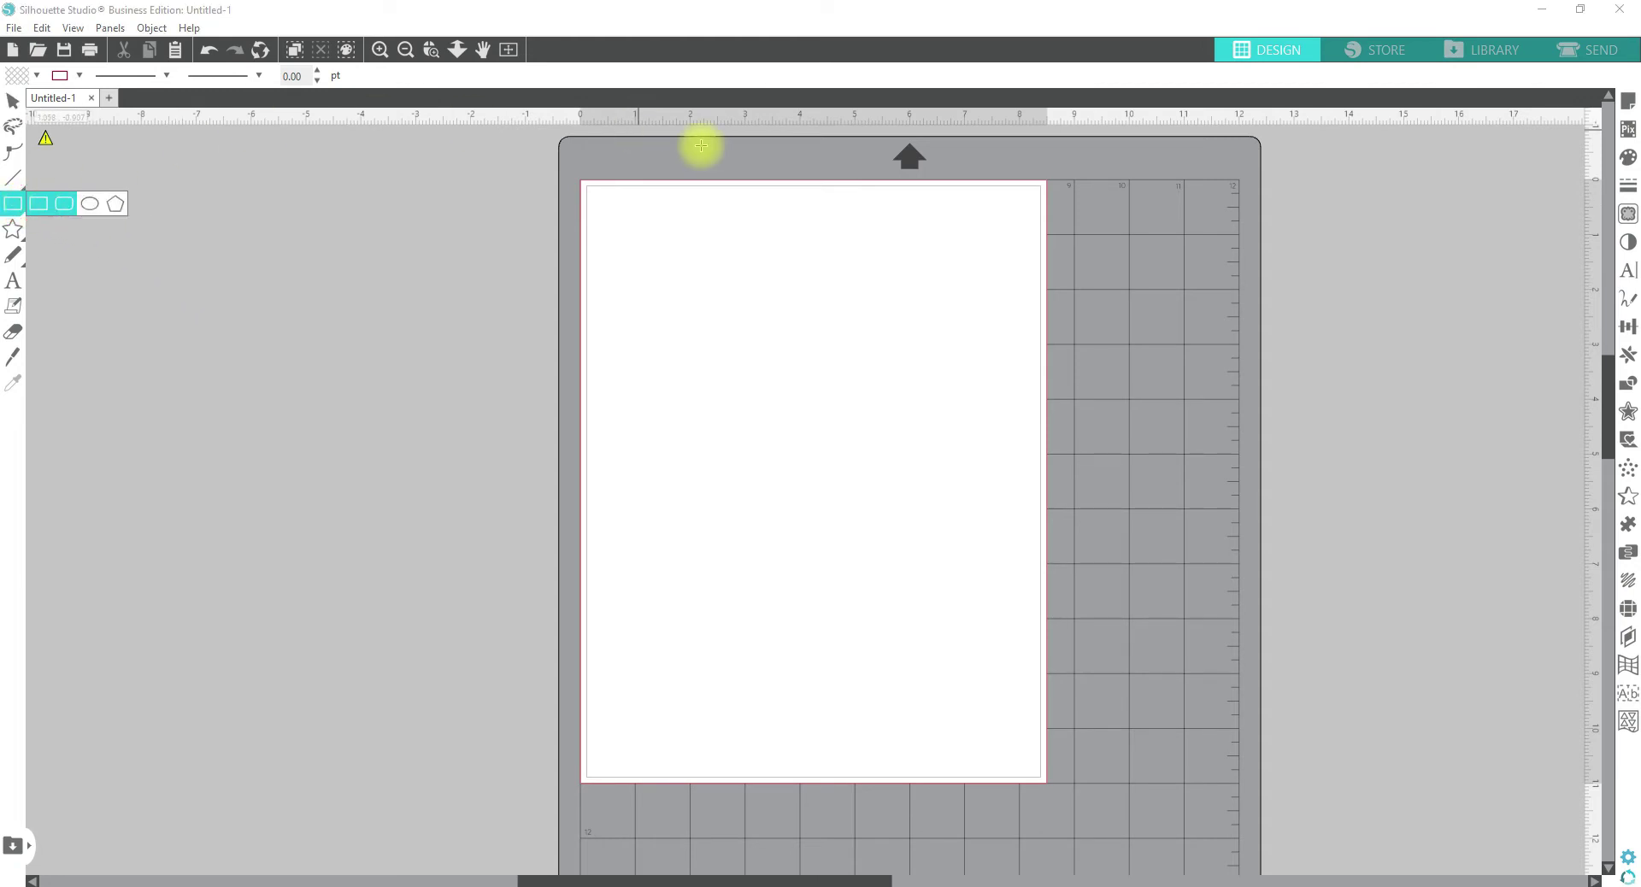
{"action": "left_click_drag", "start_coordinate": [592, 187], "coordinate": [678, 238]}
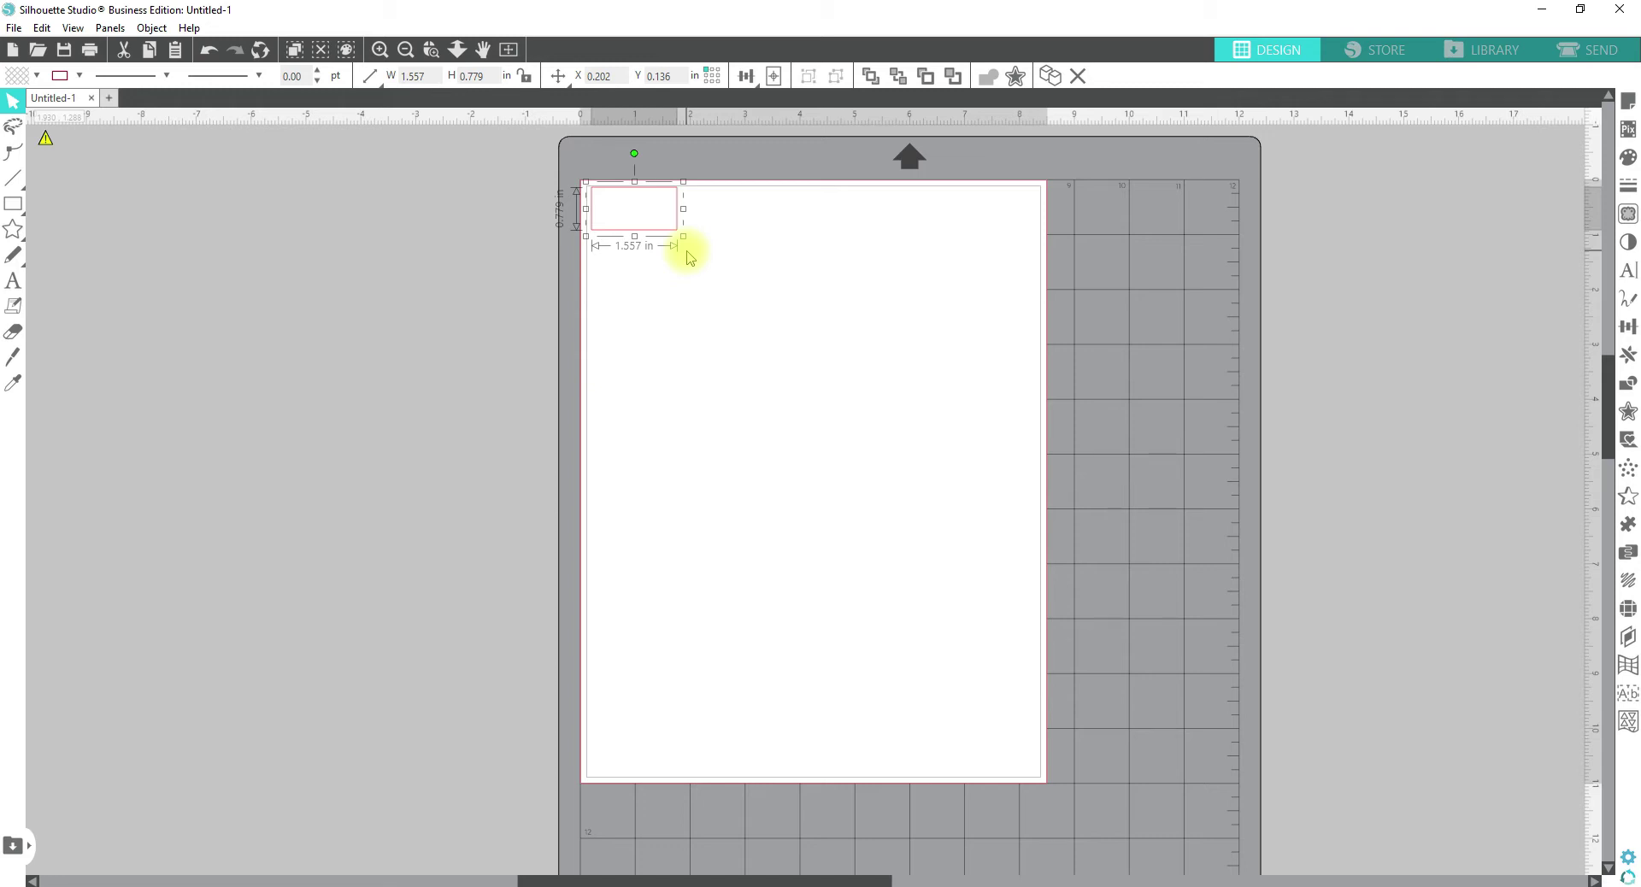
{"action": "mouse_move", "coordinate": [657, 244]}
{"action": "left_mouse_down"}
{"action": "mouse_move", "coordinate": [642, 234]}
{"action": "mouse_move", "coordinate": [654, 246]}
{"action": "left_mouse_up"}
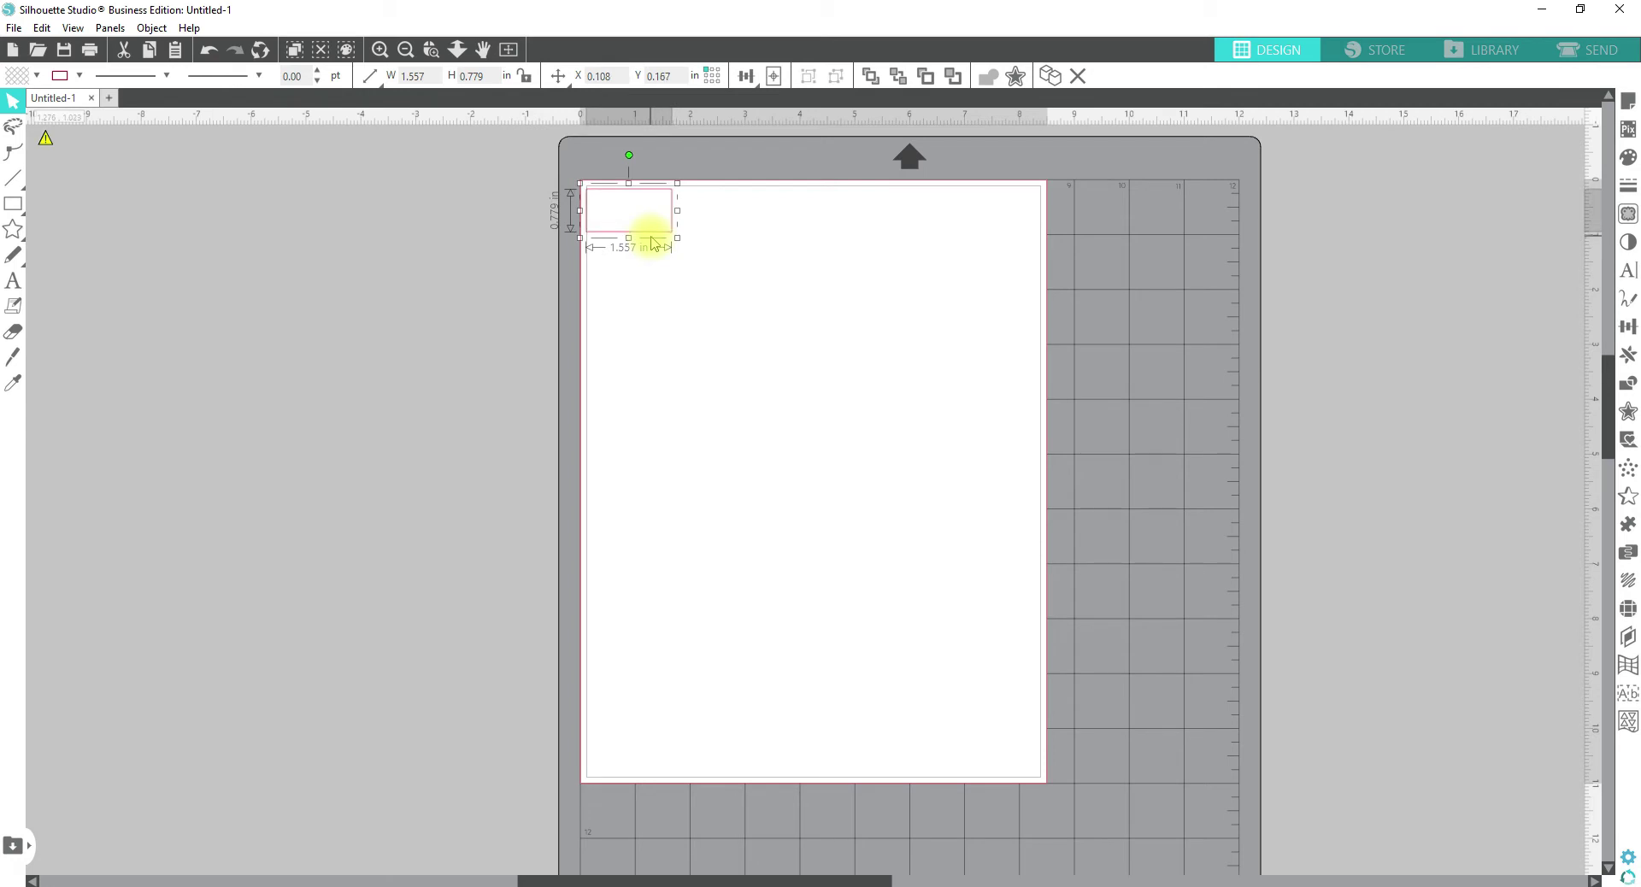
- Replicate the rectangle into a row of five edge to edge and show Page Setup
{"action": "left_click", "coordinate": [1629, 356]}
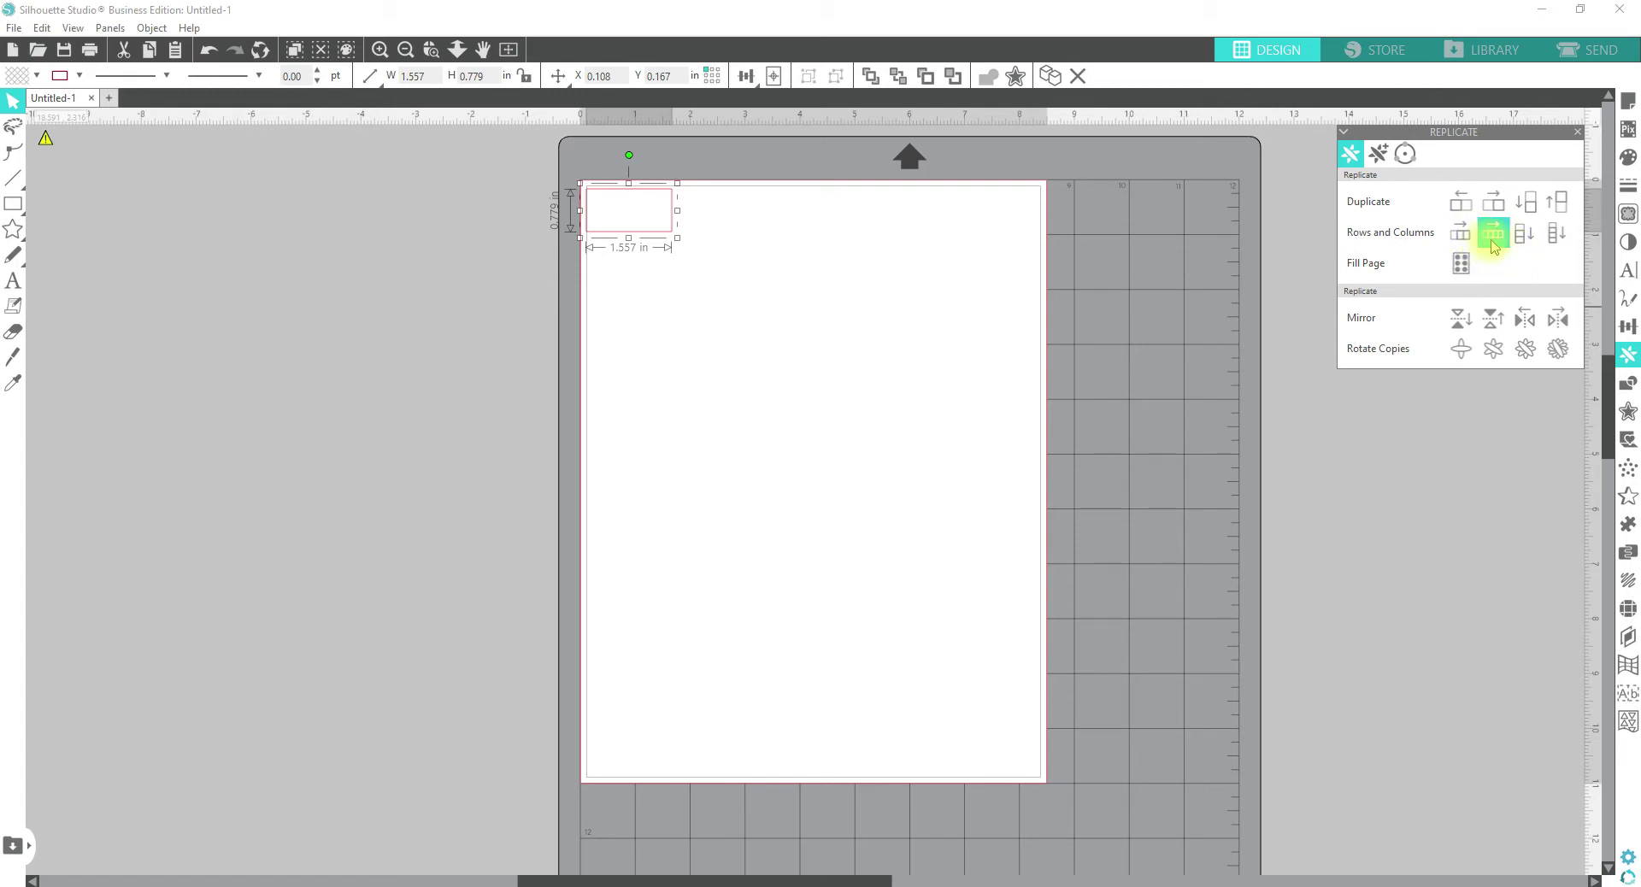
{"action": "left_click", "coordinate": [1493, 247]}
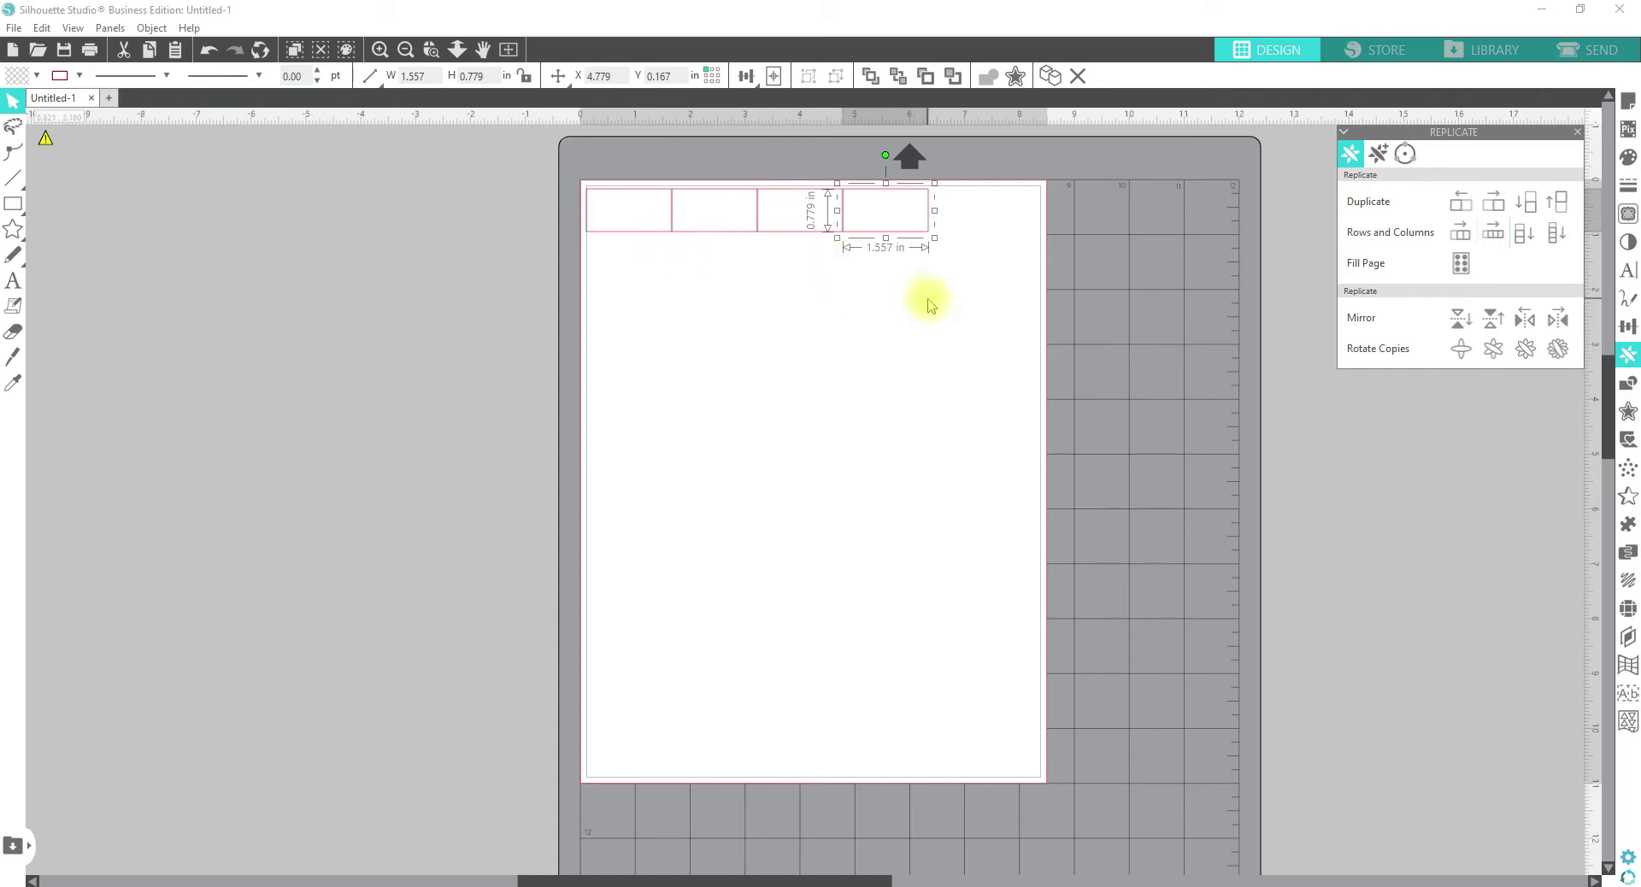
{"action": "left_click", "coordinate": [1492, 216]}
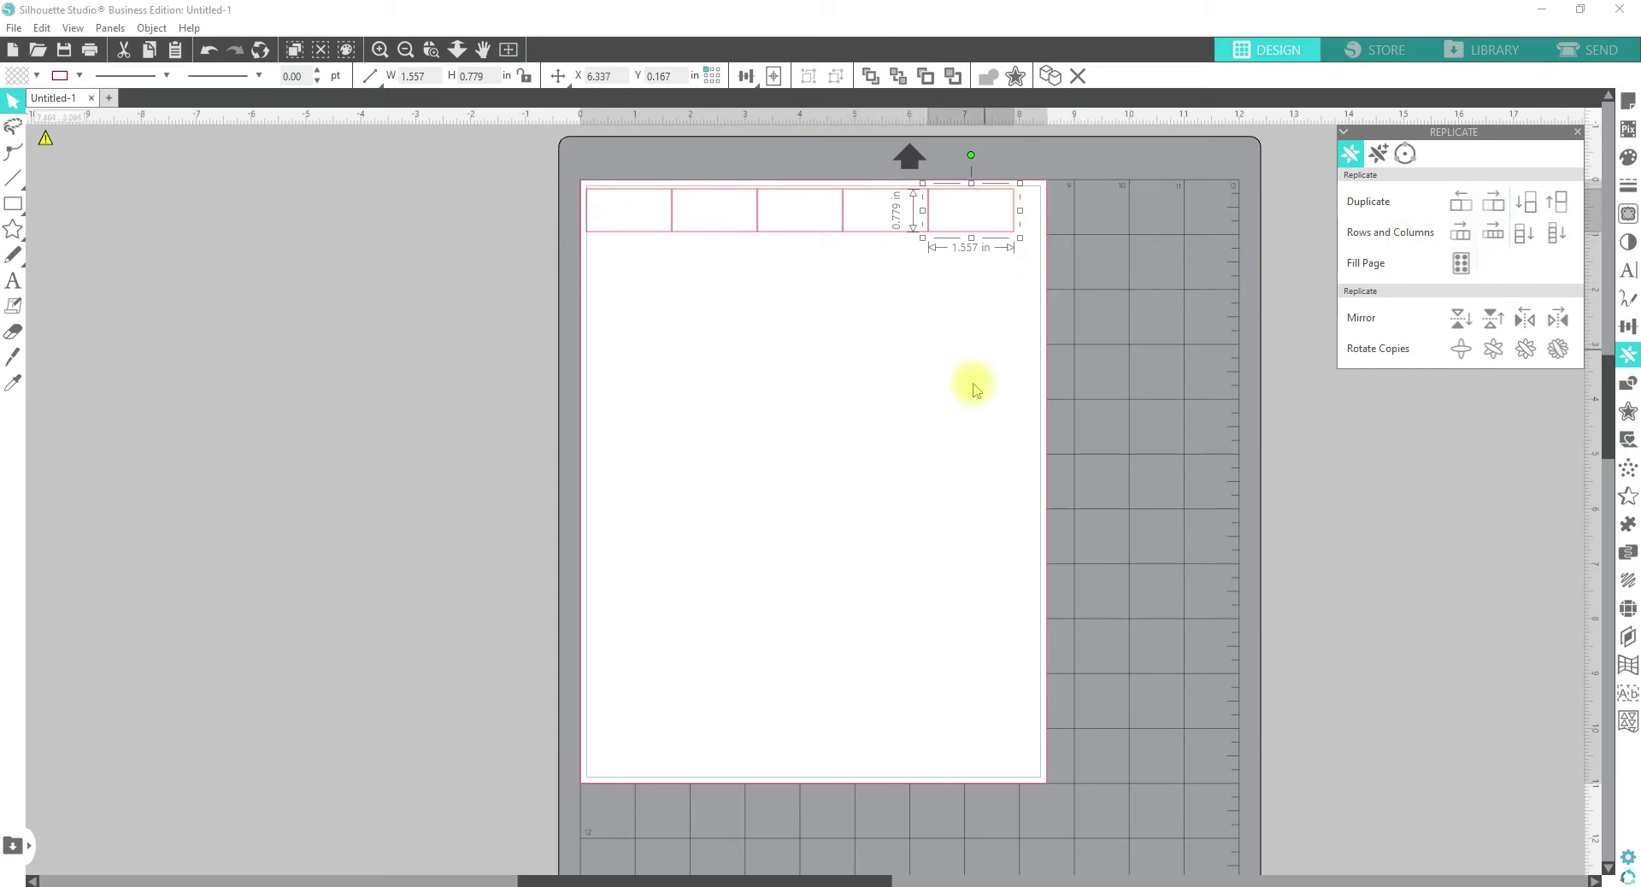
{"action": "key", "text": "shift+Right"}
{"action": "key", "text": "shift+Right"}
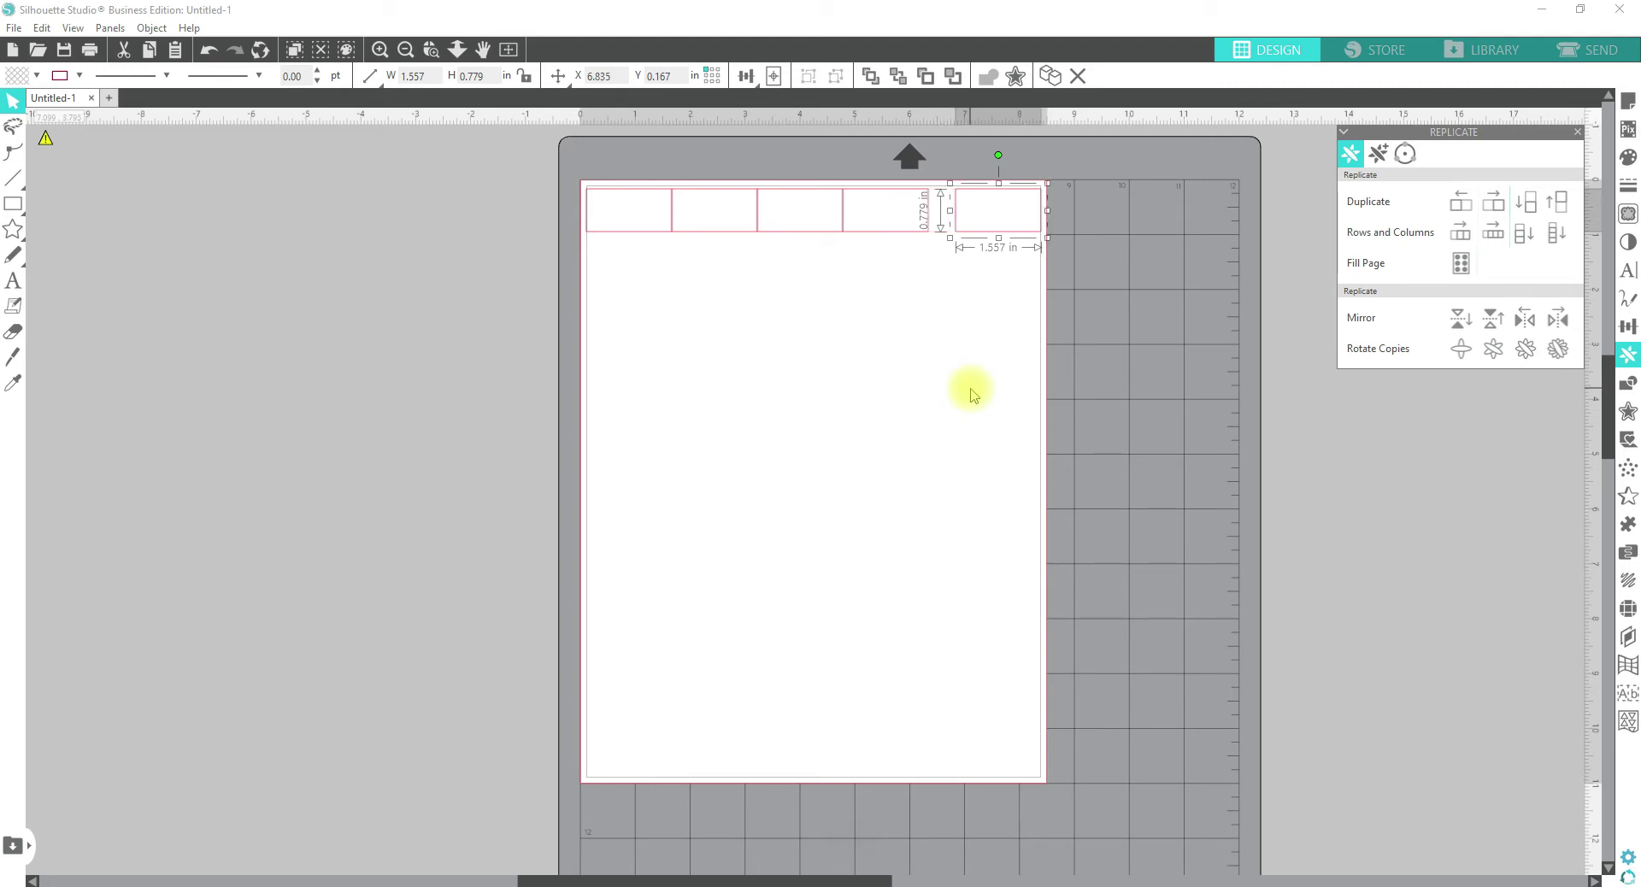
{"action": "left_click", "coordinate": [1633, 104]}
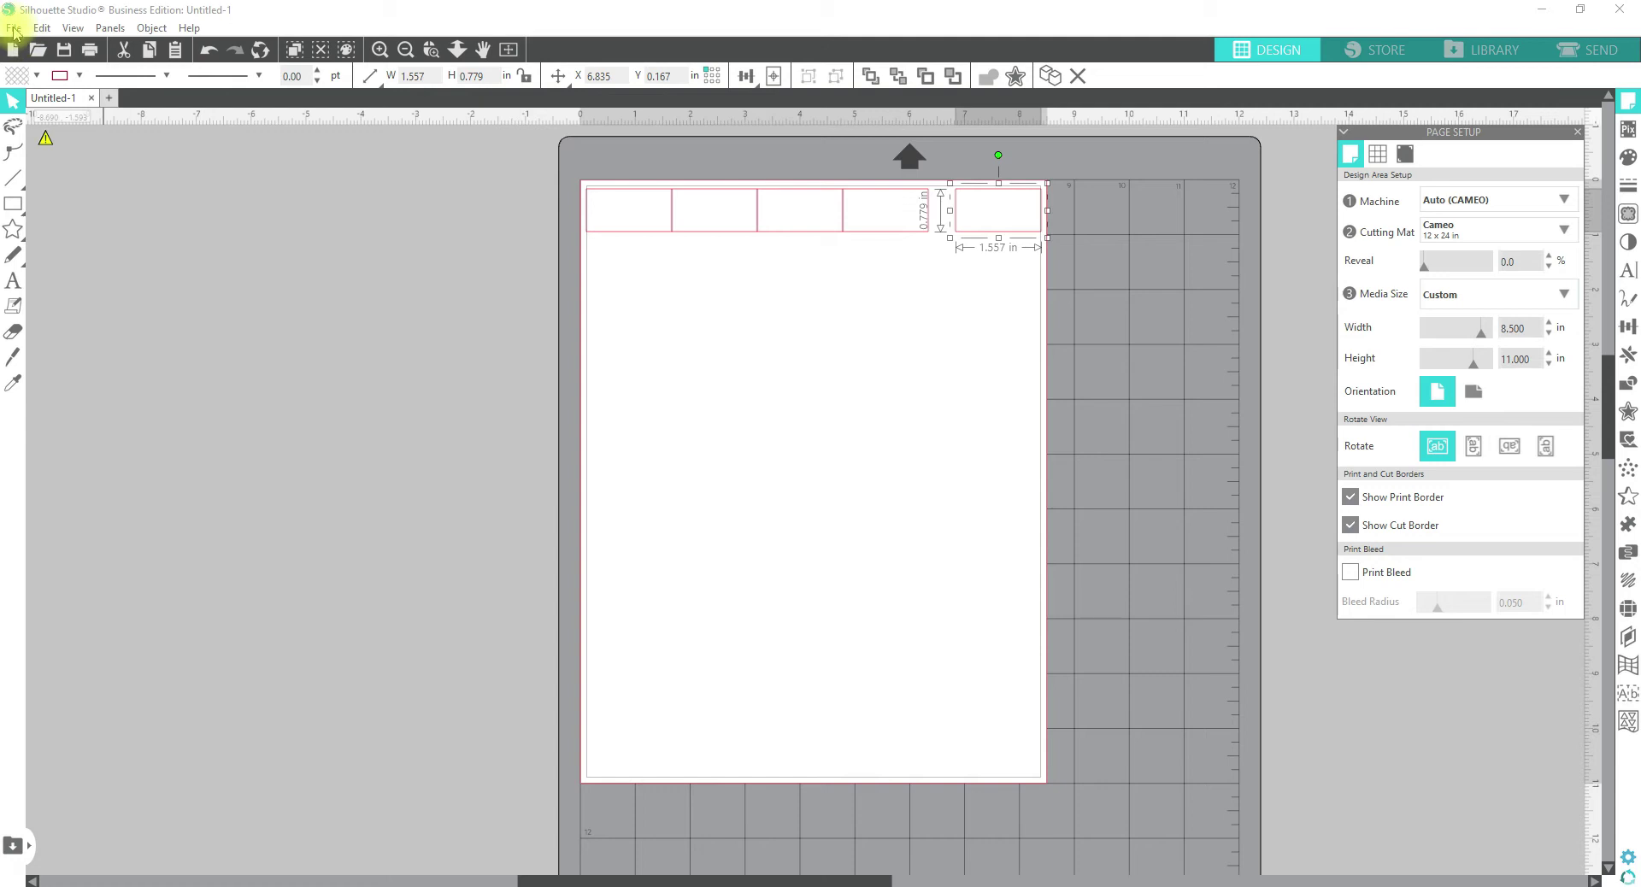
- Open the Print dialog and printer preferences, then close both without changing anything
{"action": "left_click", "coordinate": [13, 28]}
{"action": "mouse_move", "coordinate": [41, 29]}
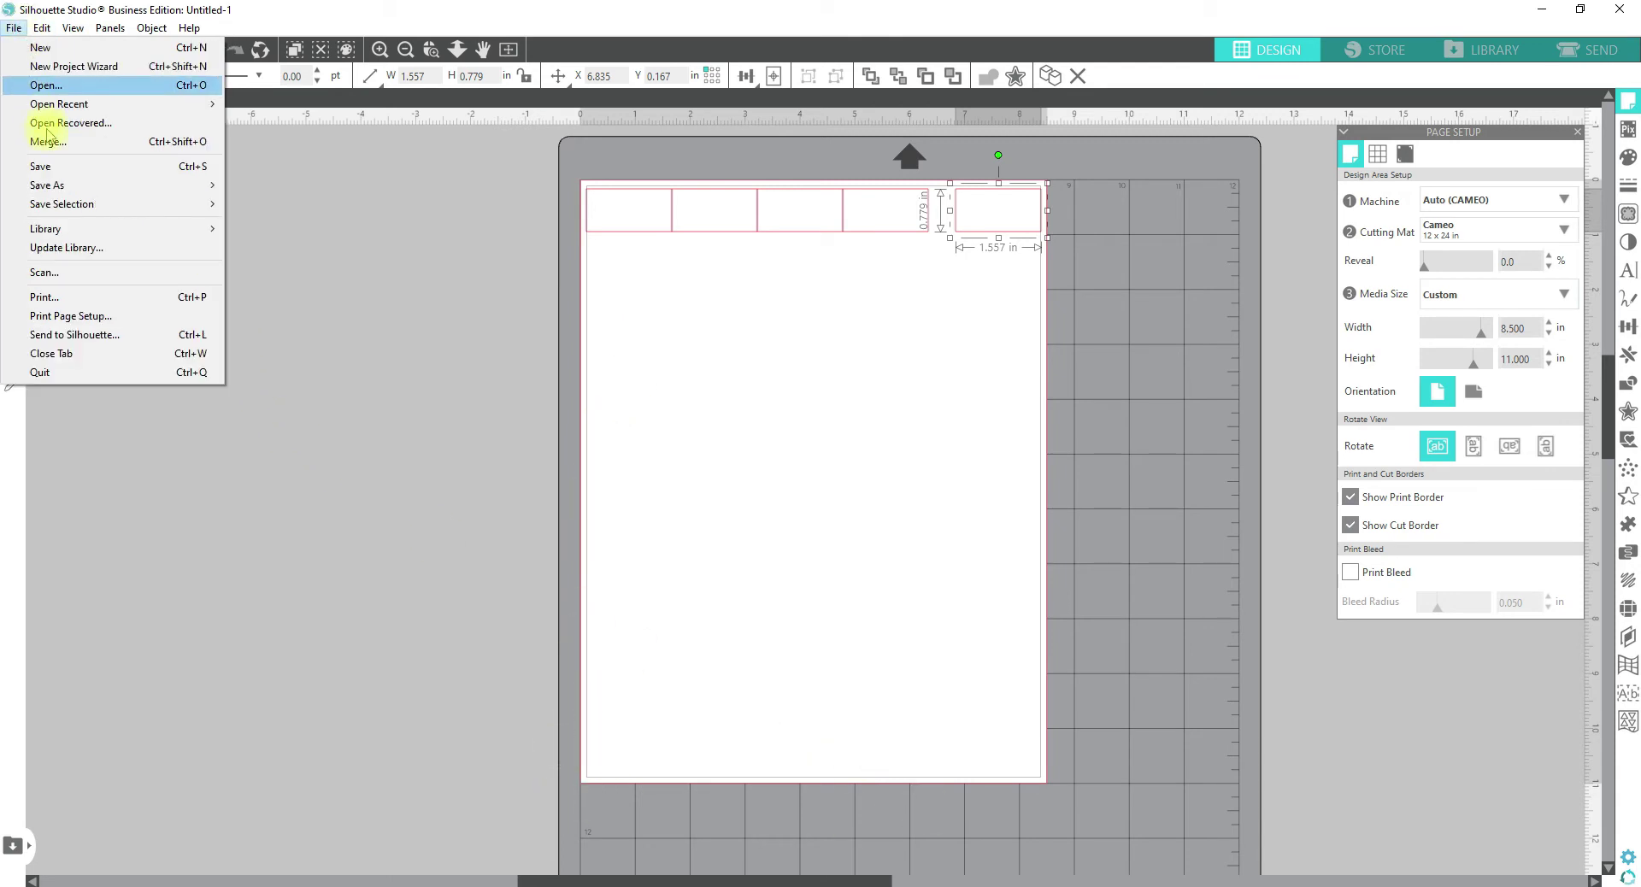
{"action": "left_click", "coordinate": [44, 297]}
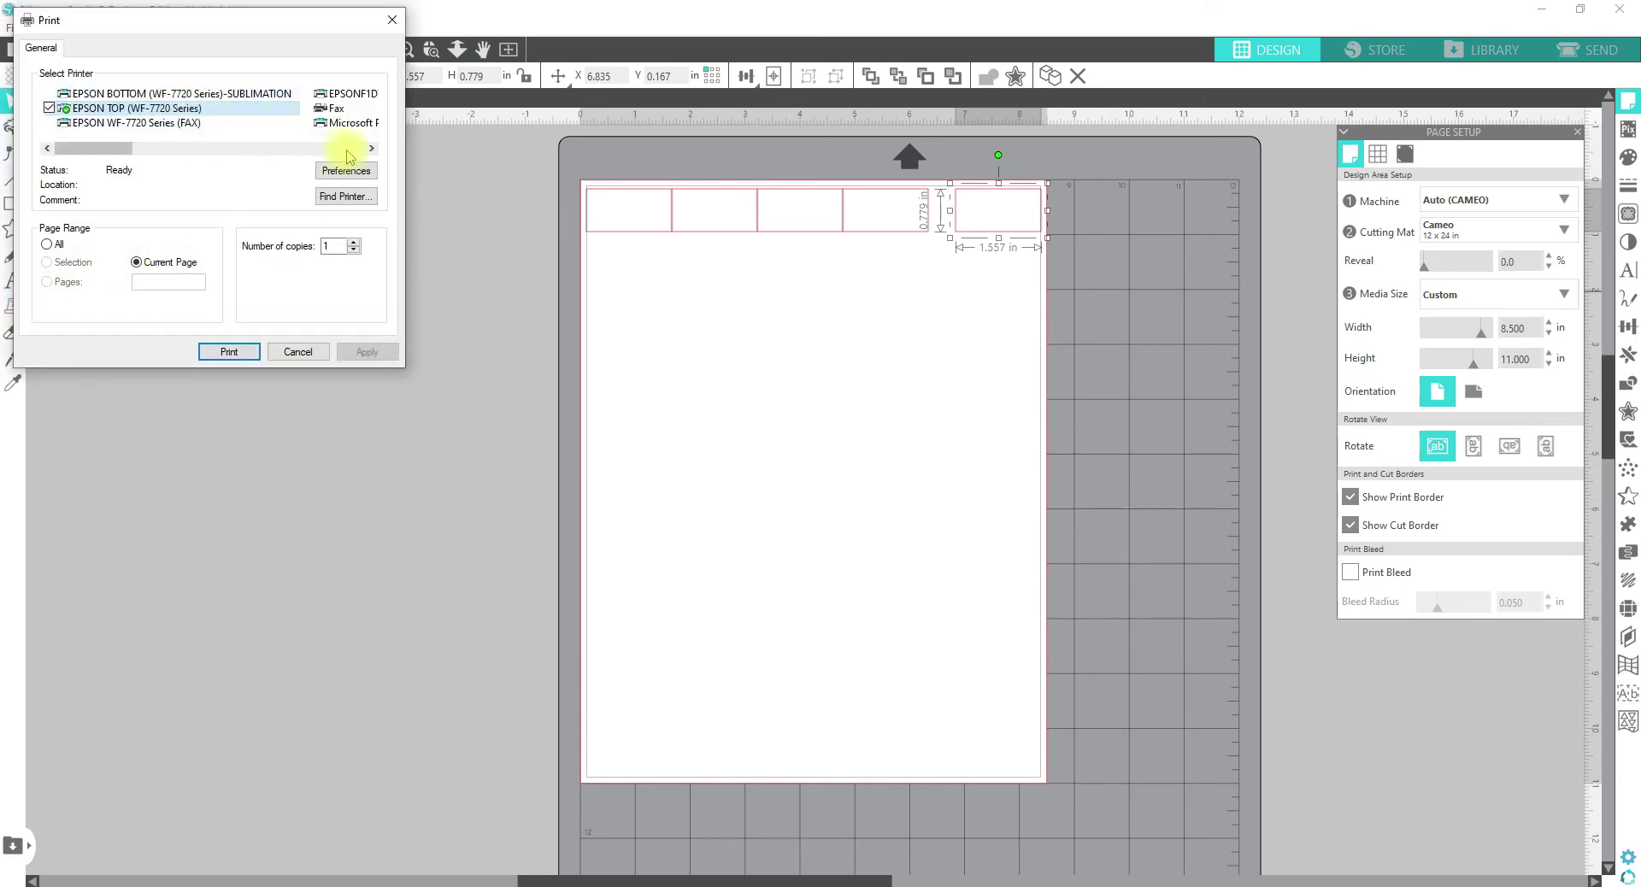
{"action": "left_click", "coordinate": [362, 174]}
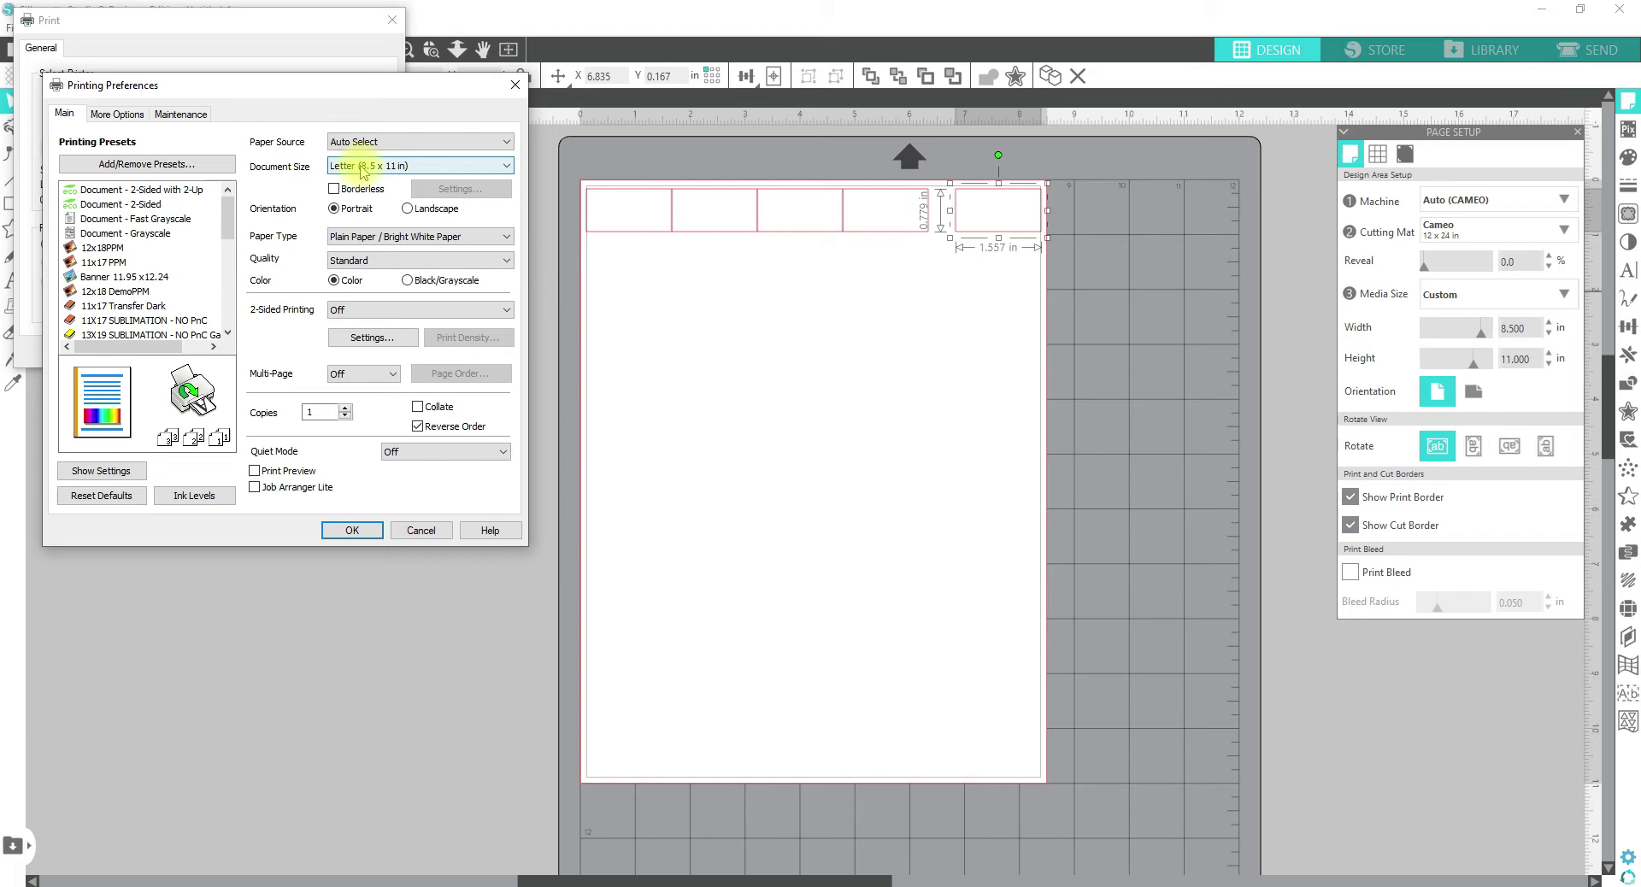
{"action": "left_click", "coordinate": [352, 531]}
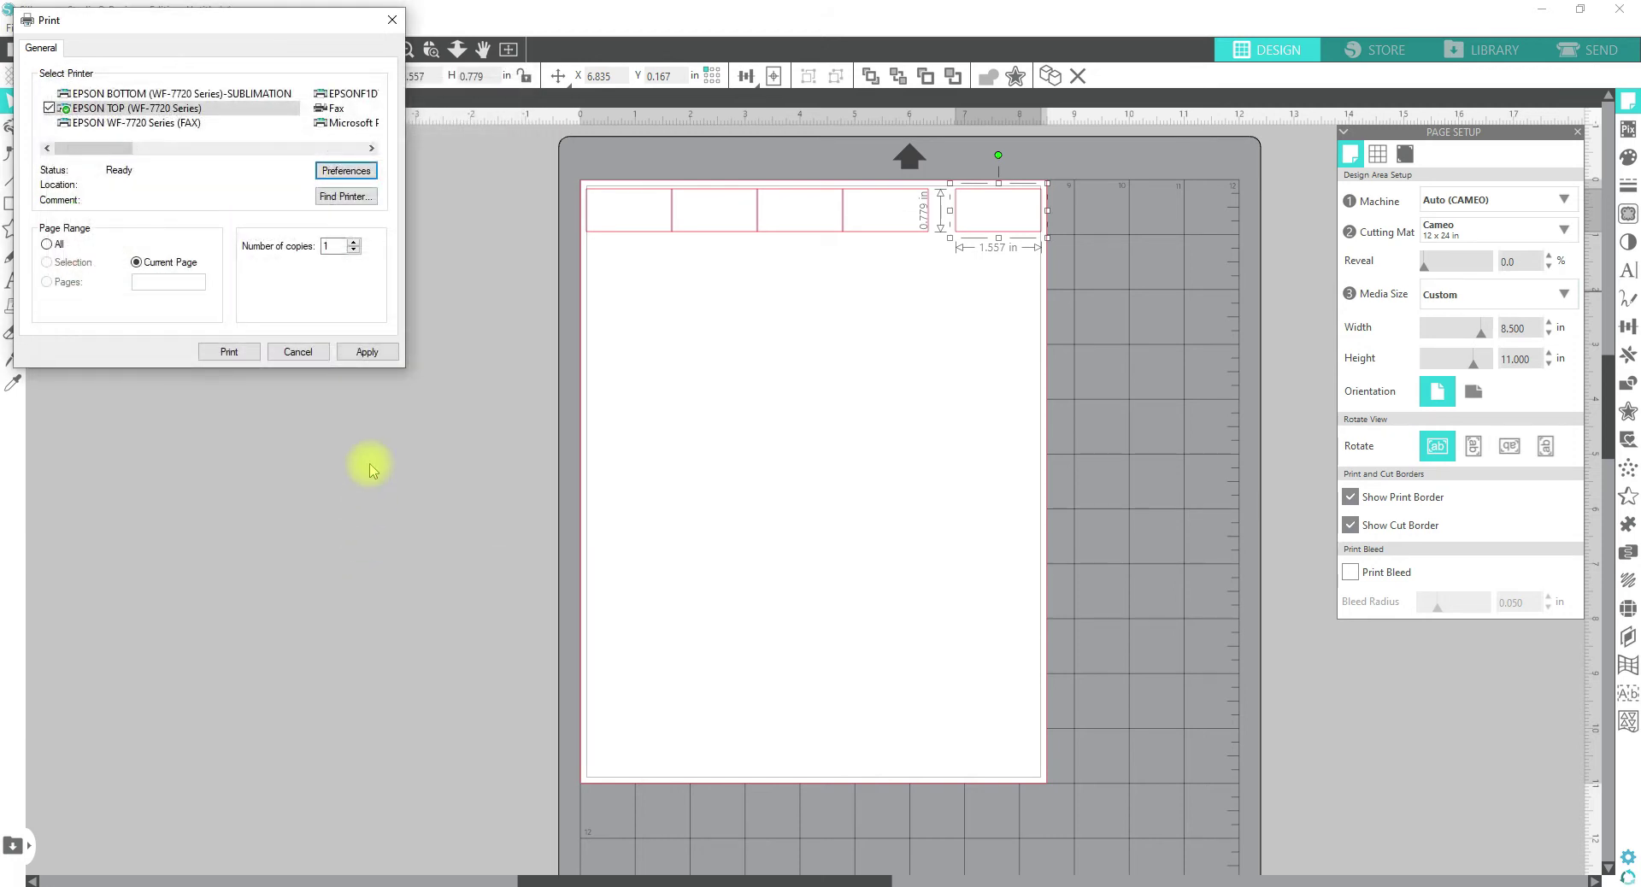
{"action": "left_click", "coordinate": [359, 357]}
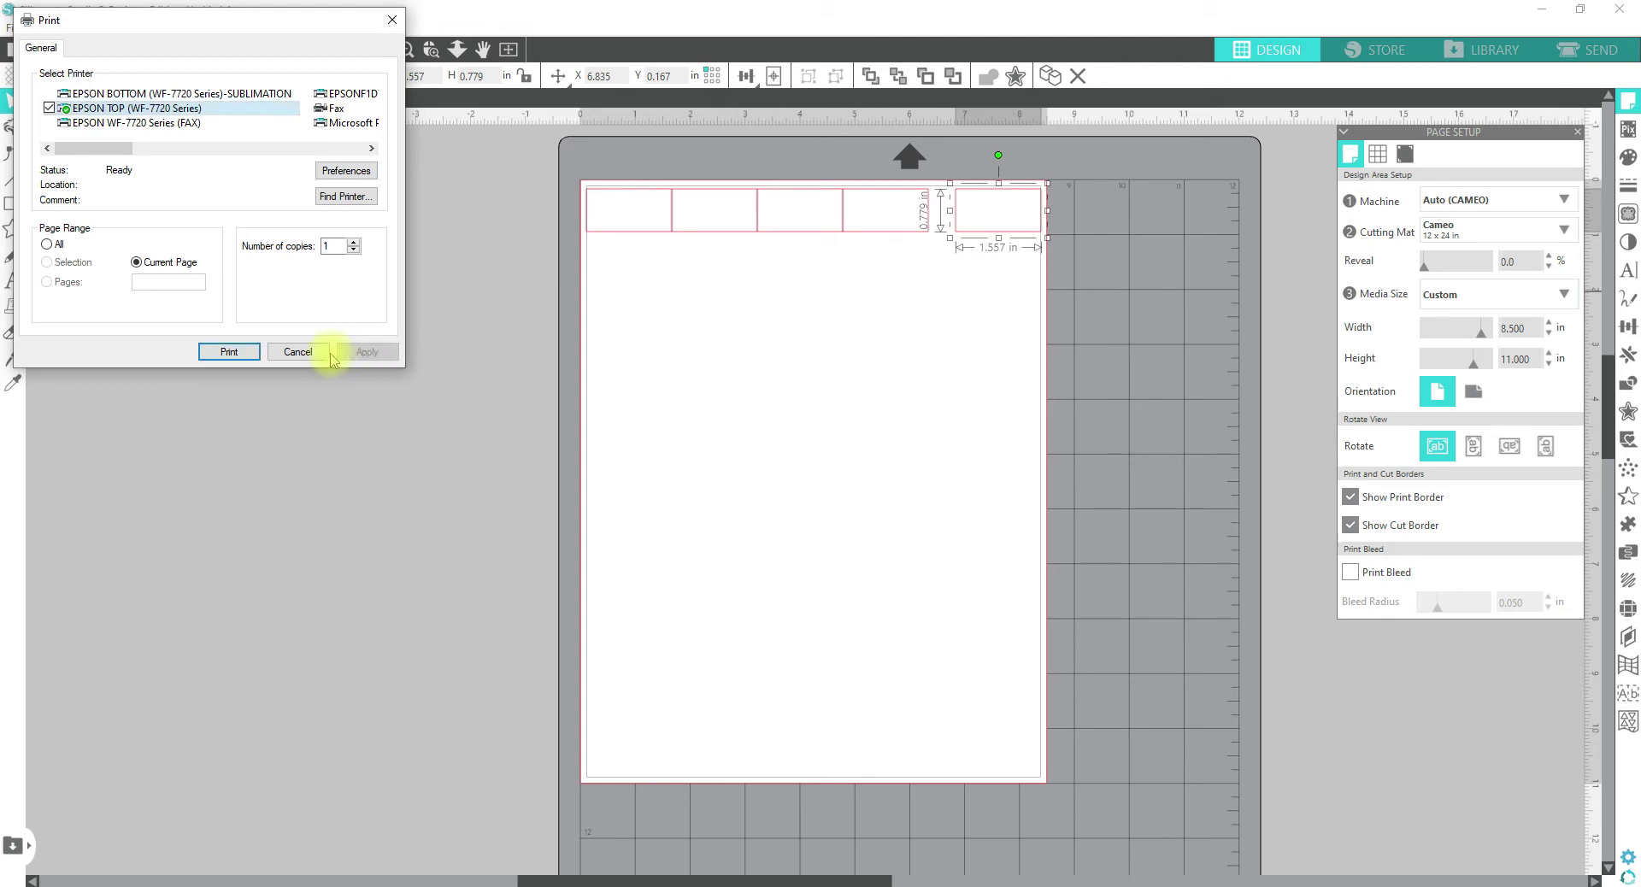
{"action": "left_click", "coordinate": [303, 353]}
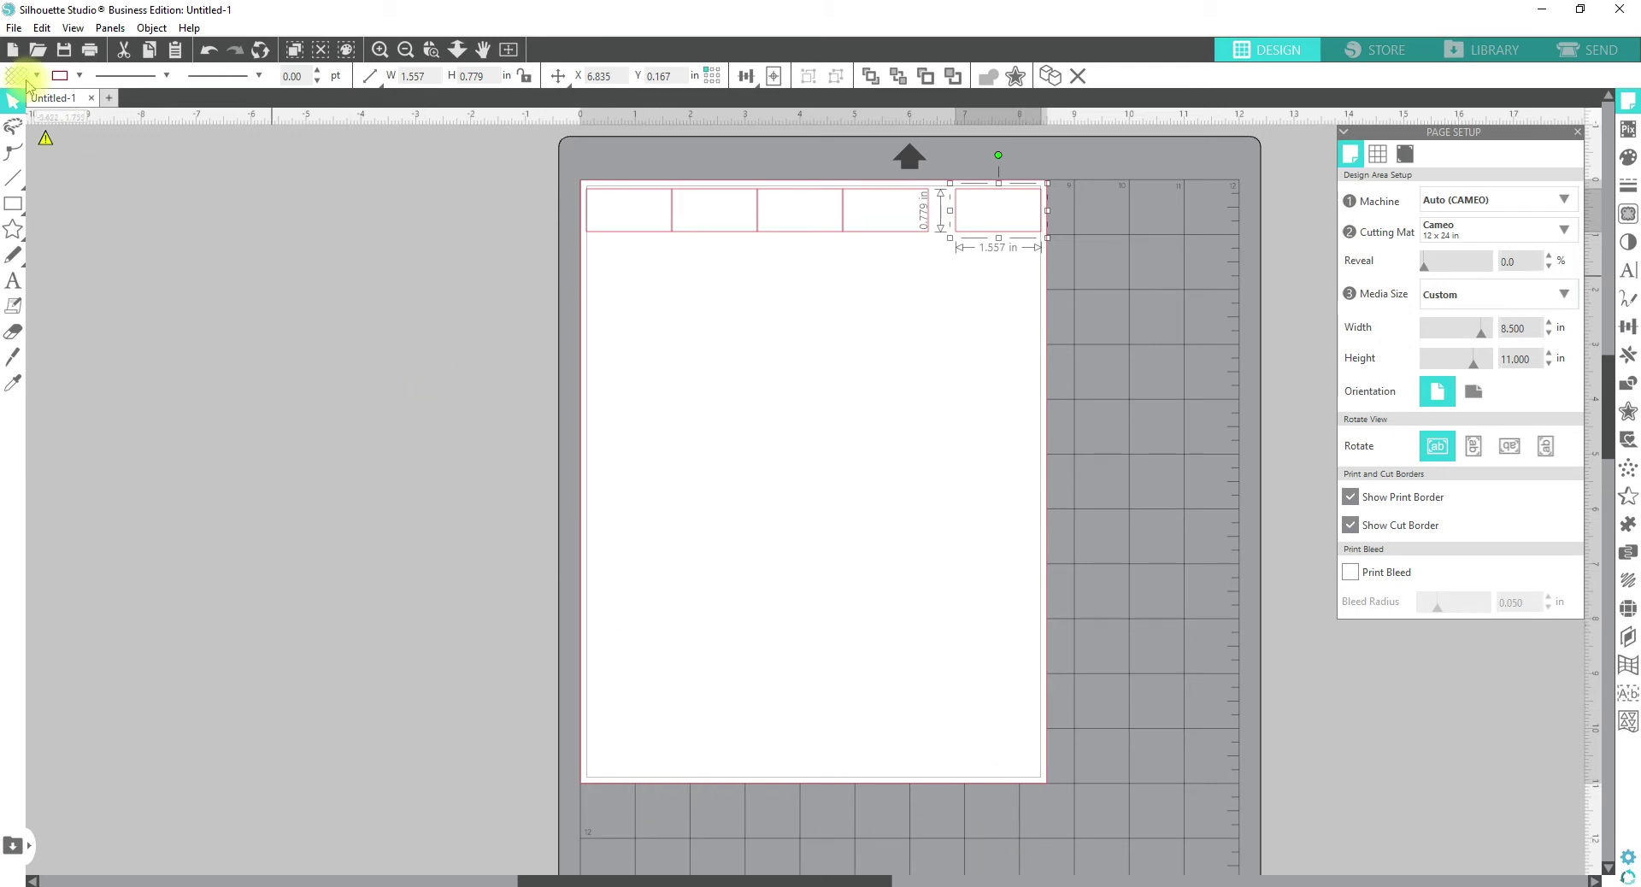
- Set the printer's document size to Tabloid (11 x 17 in) and close the Print dialog
{"action": "left_click", "coordinate": [14, 27]}
{"action": "left_click", "coordinate": [72, 301]}
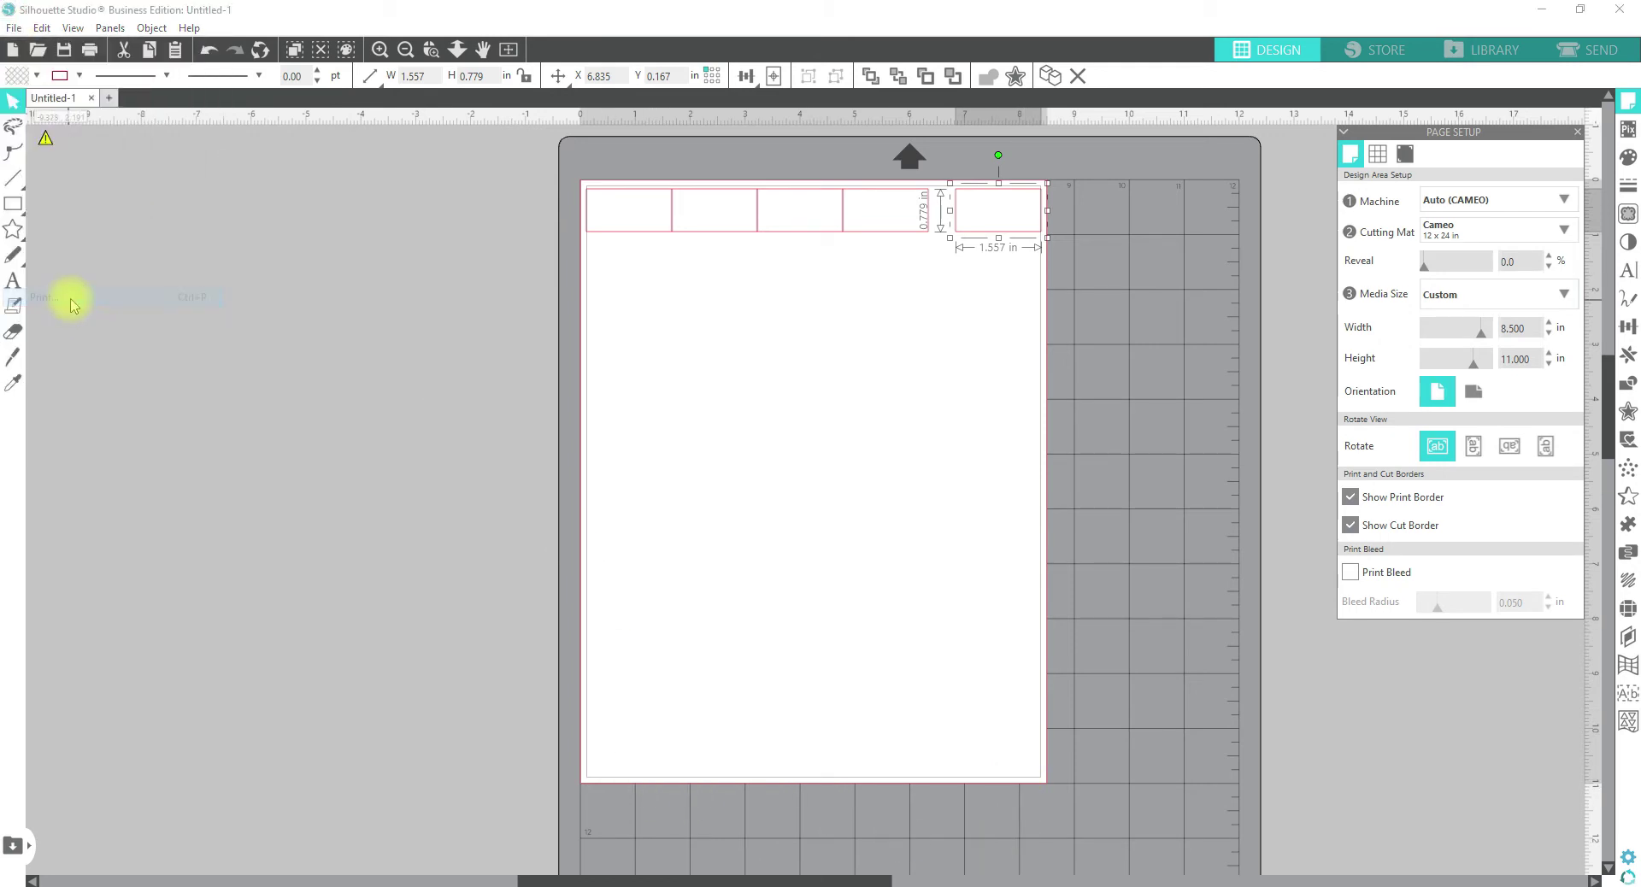
{"action": "left_click", "coordinate": [361, 171]}
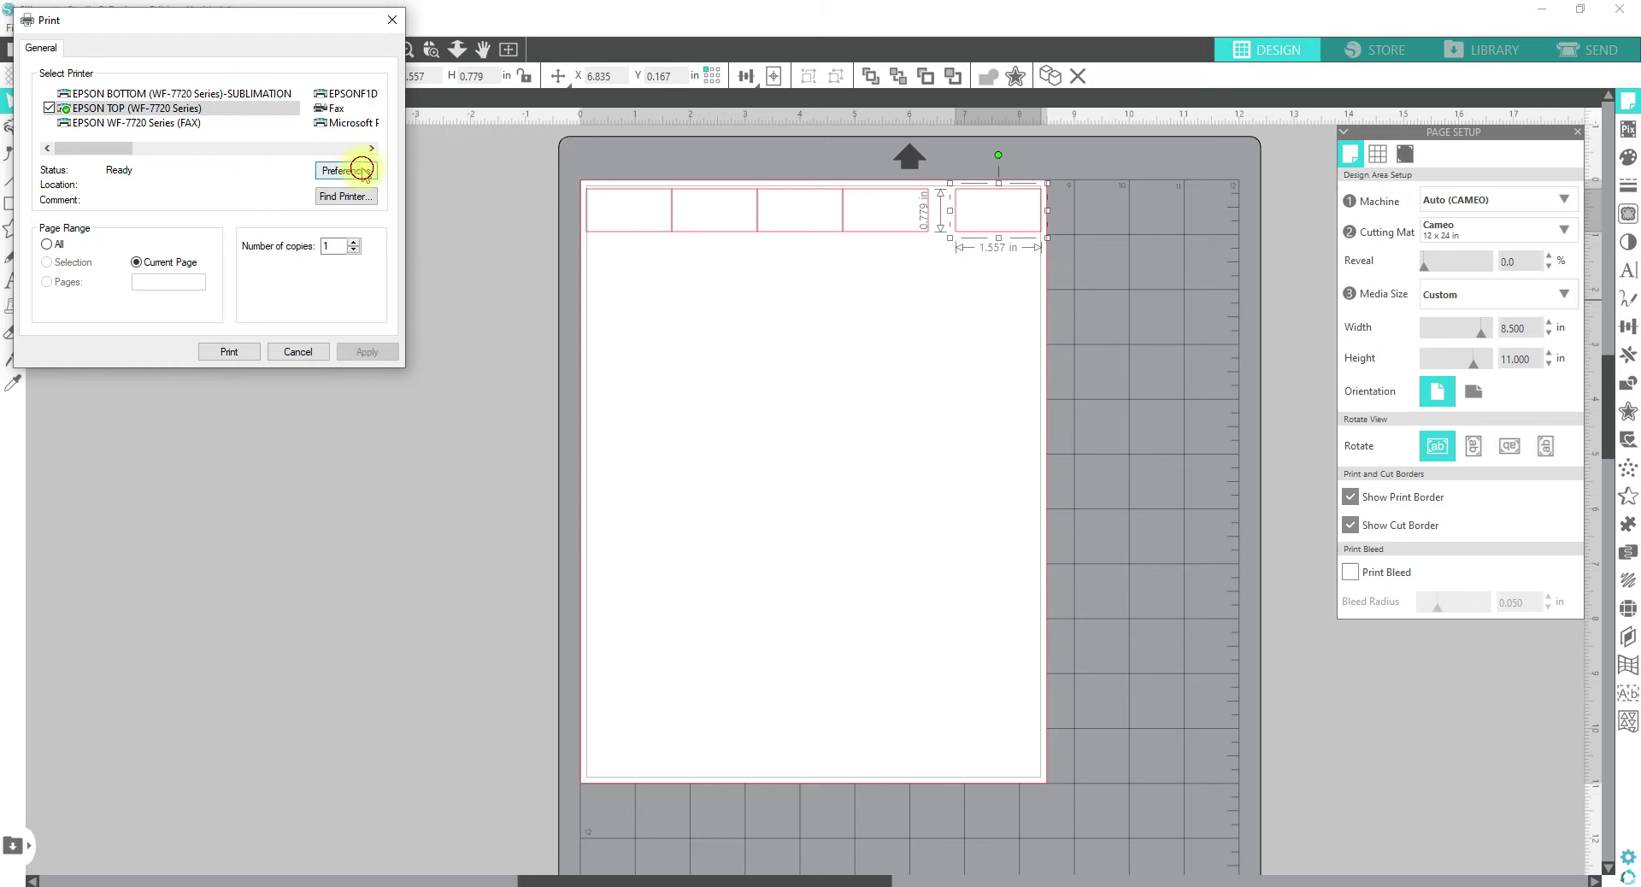
{"action": "left_click", "coordinate": [395, 165]}
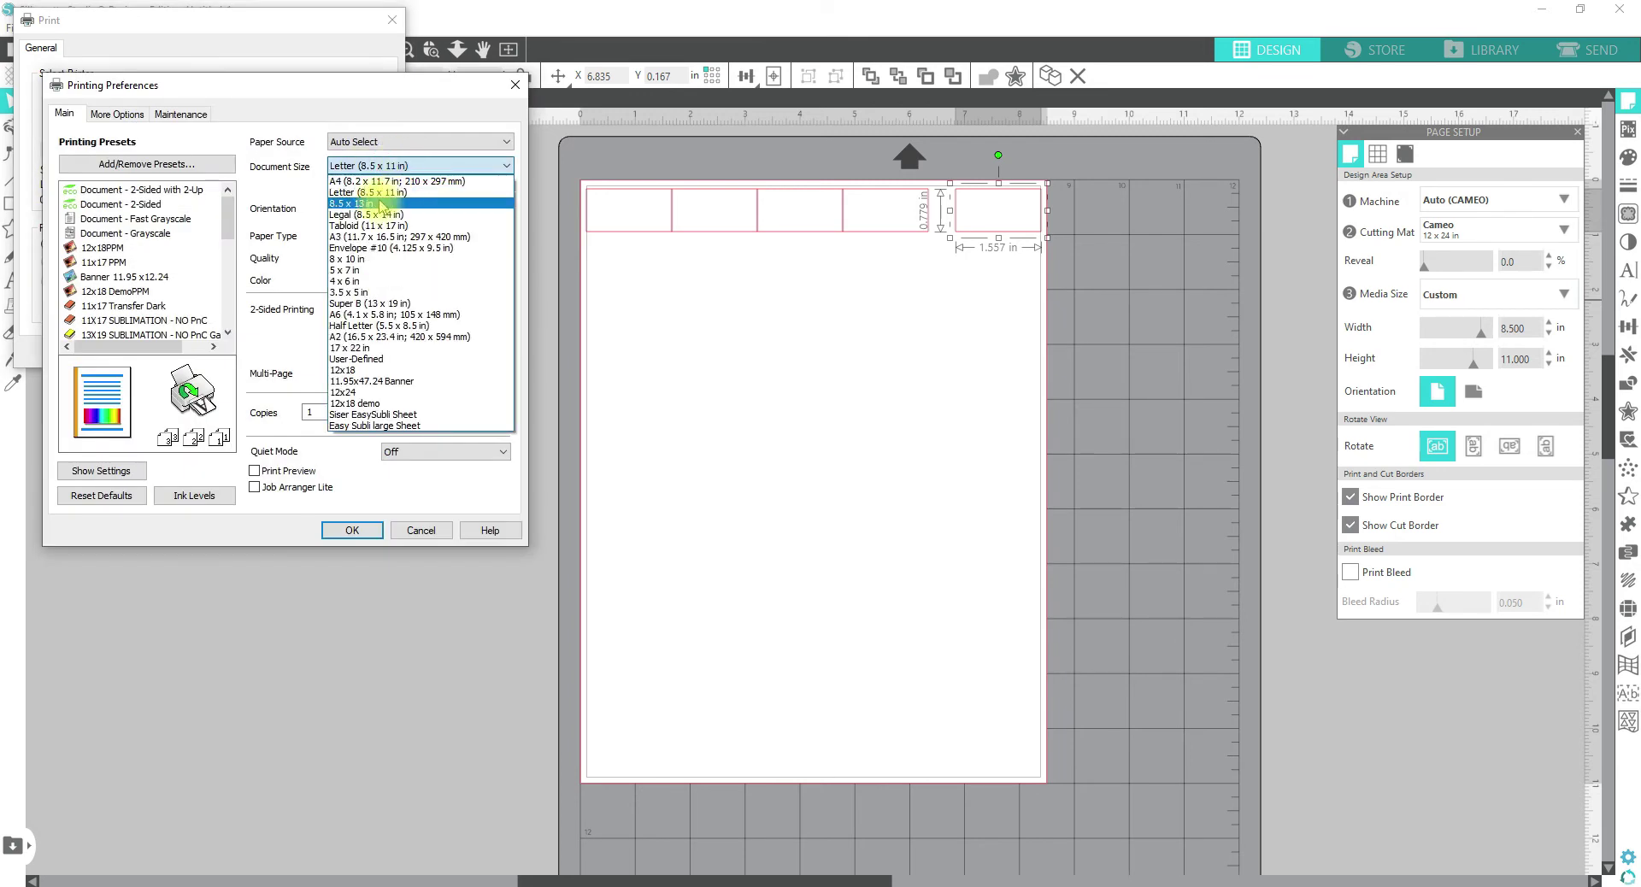
{"action": "left_click", "coordinate": [369, 225]}
{"action": "left_click", "coordinate": [353, 530]}
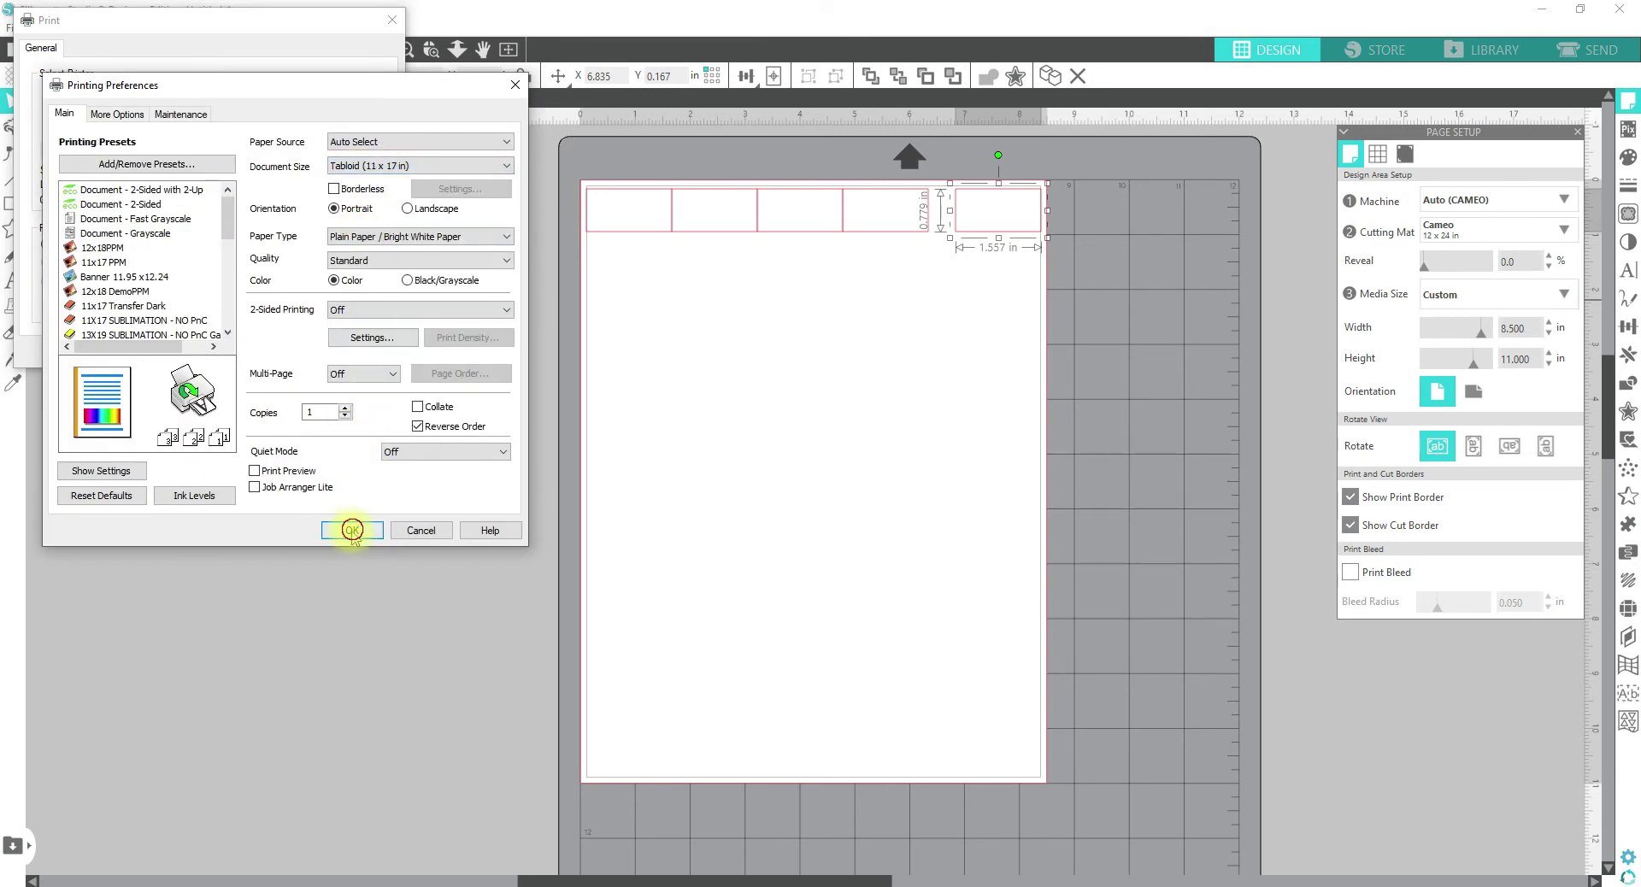
{"action": "left_click", "coordinate": [374, 356]}
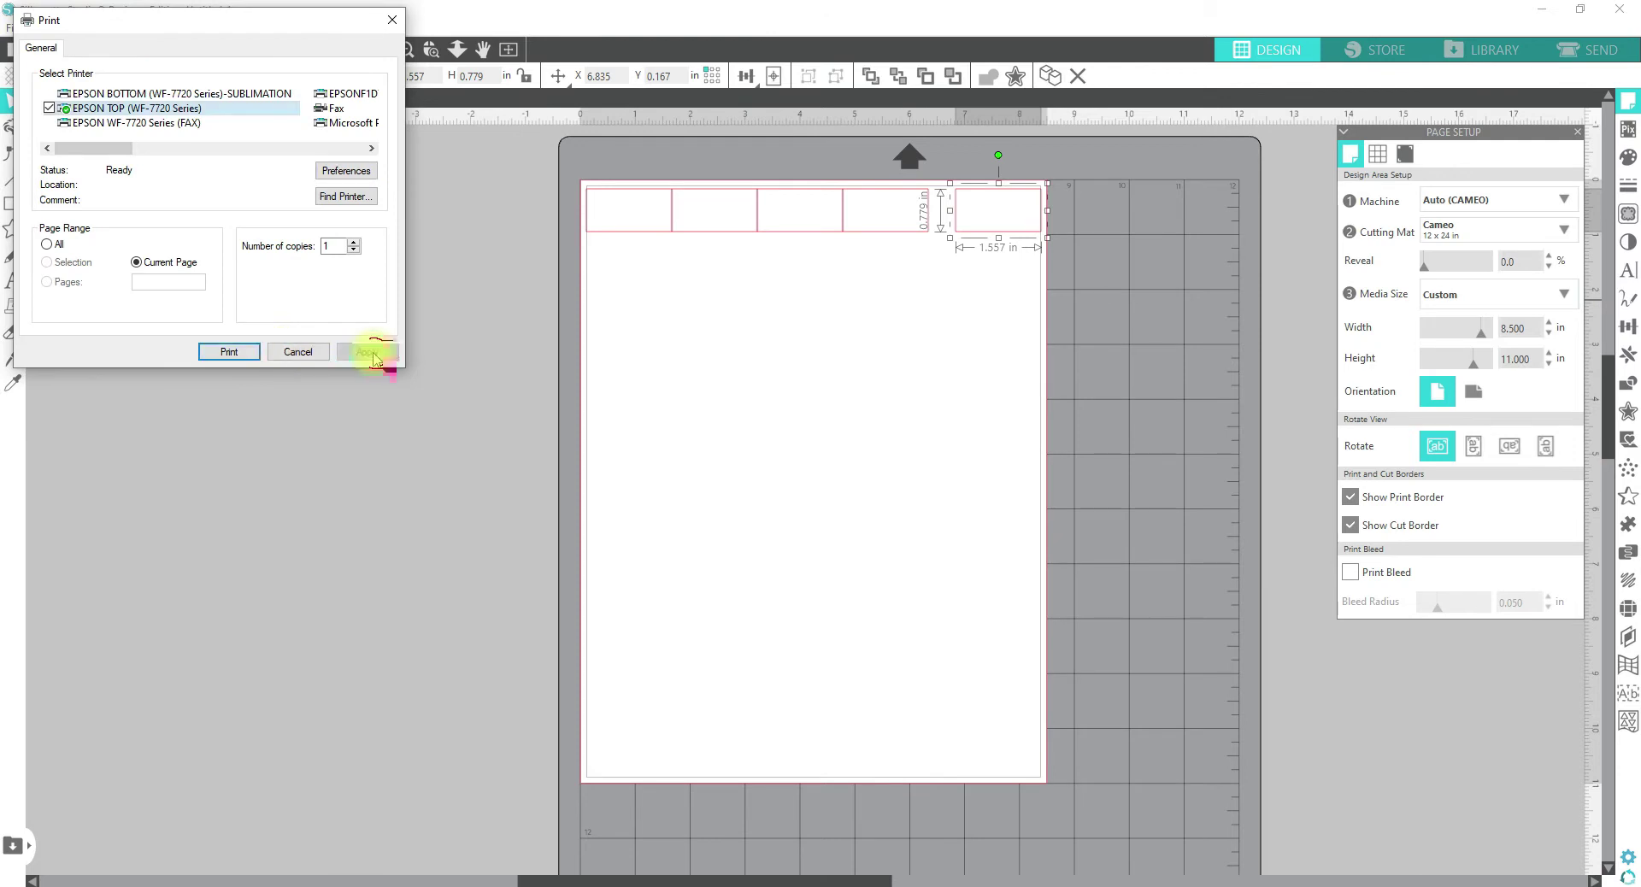
{"action": "left_click", "coordinate": [296, 353]}
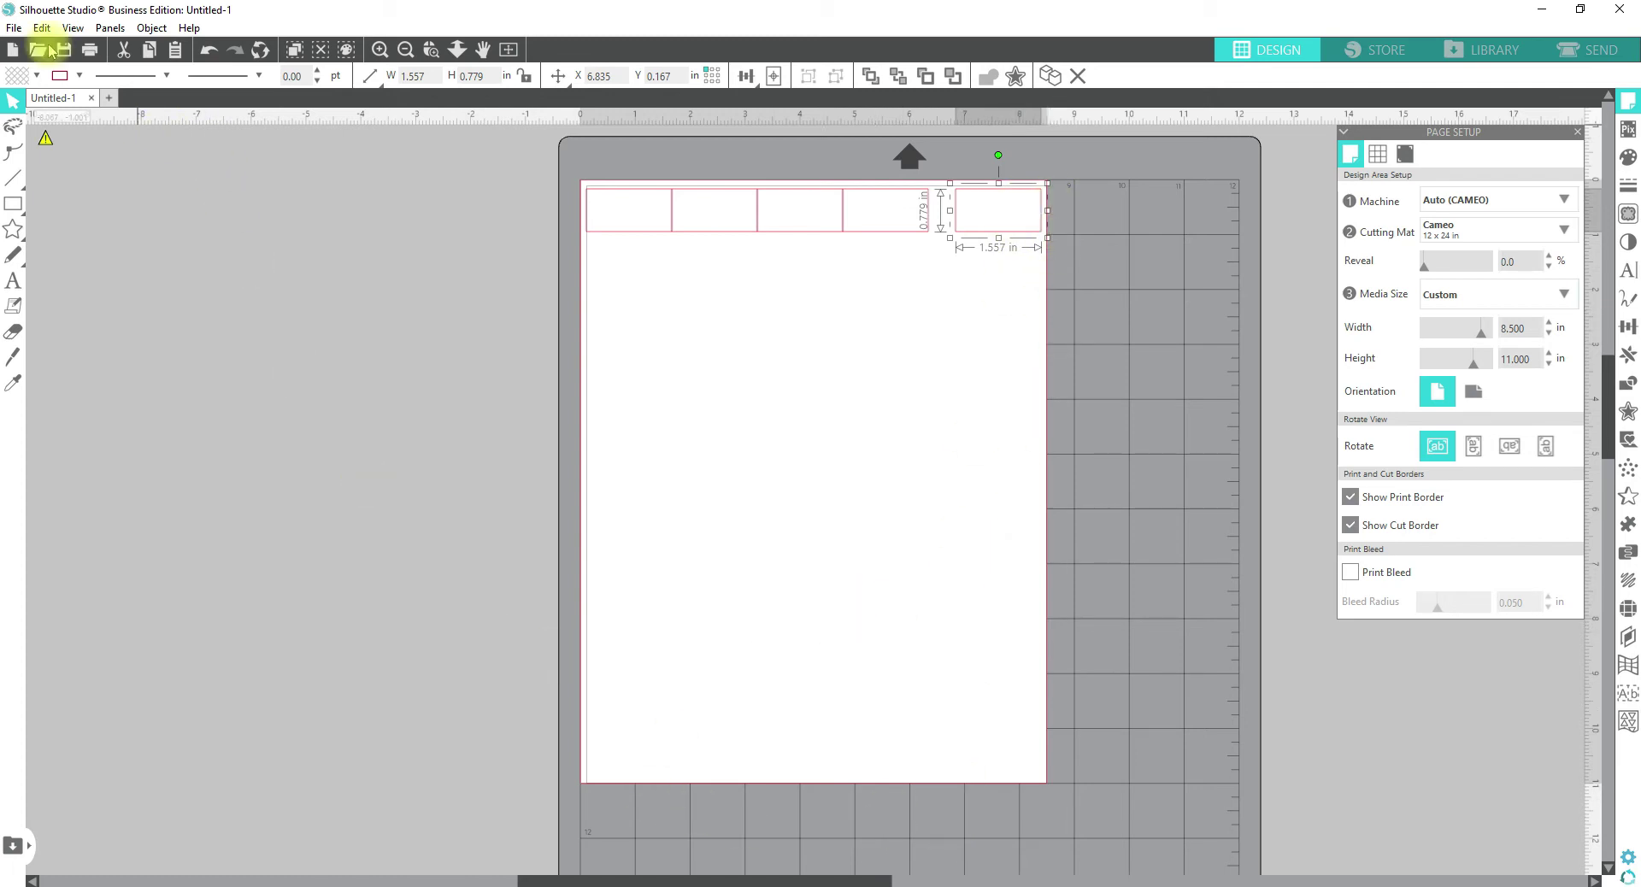
- Open the Print dialog and operate the controls along its top
{"action": "left_click", "coordinate": [14, 27]}
{"action": "left_click", "coordinate": [62, 299]}
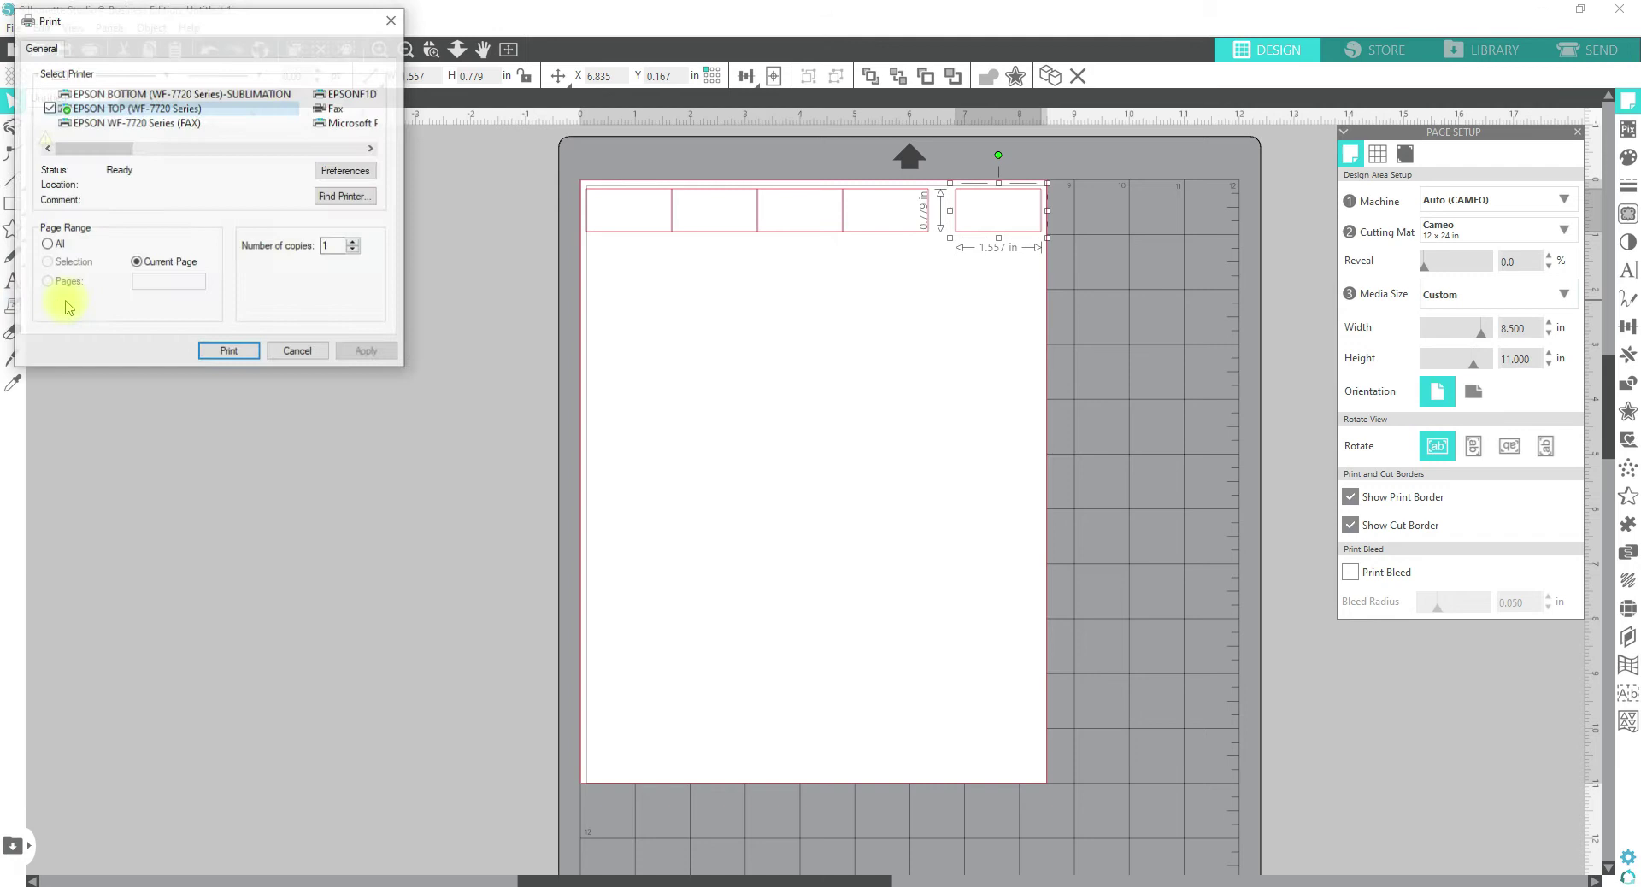
{"action": "left_click", "coordinate": [371, 148]}
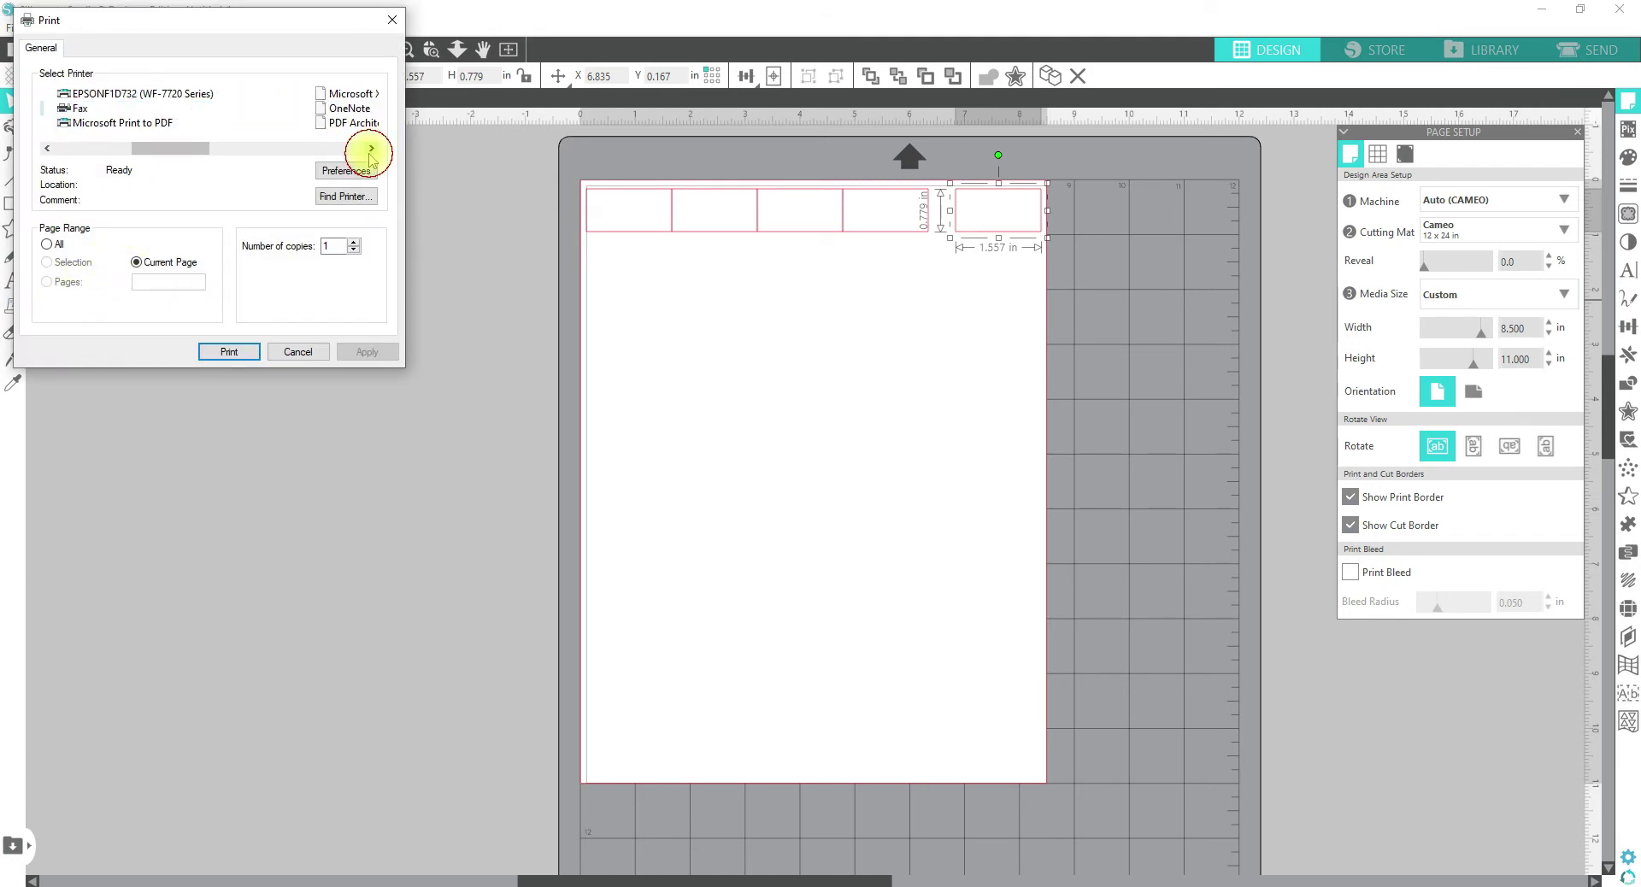
{"action": "left_click", "coordinate": [371, 148]}
{"action": "left_click", "coordinate": [371, 148]}
{"action": "left_click", "coordinate": [371, 148]}
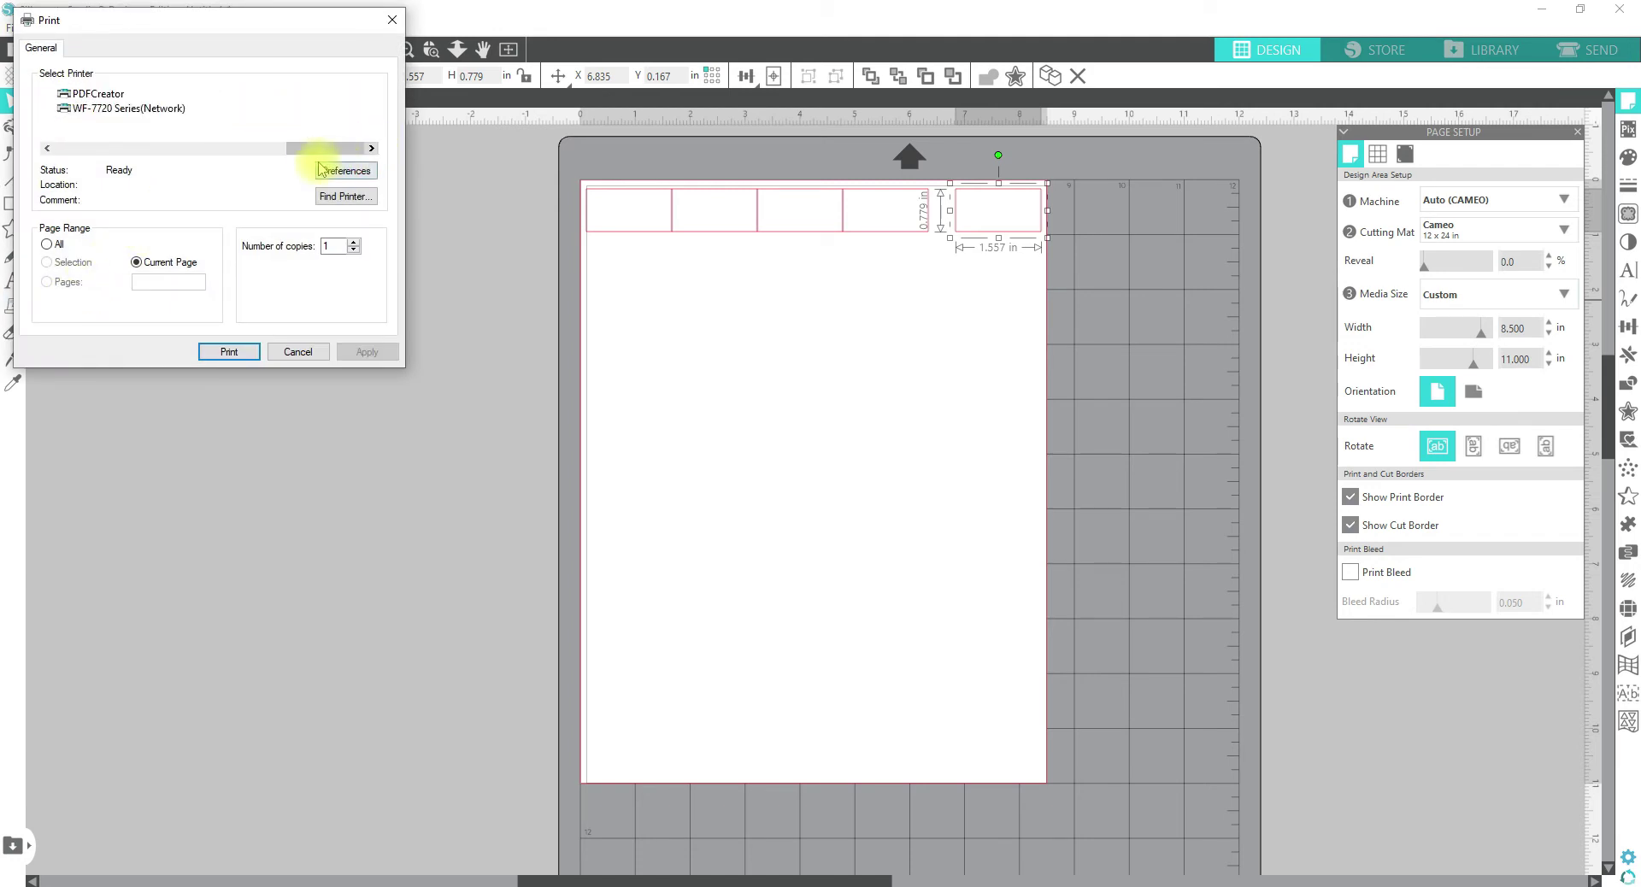
{"action": "left_click_drag", "start_coordinate": [323, 148], "coordinate": [232, 157]}
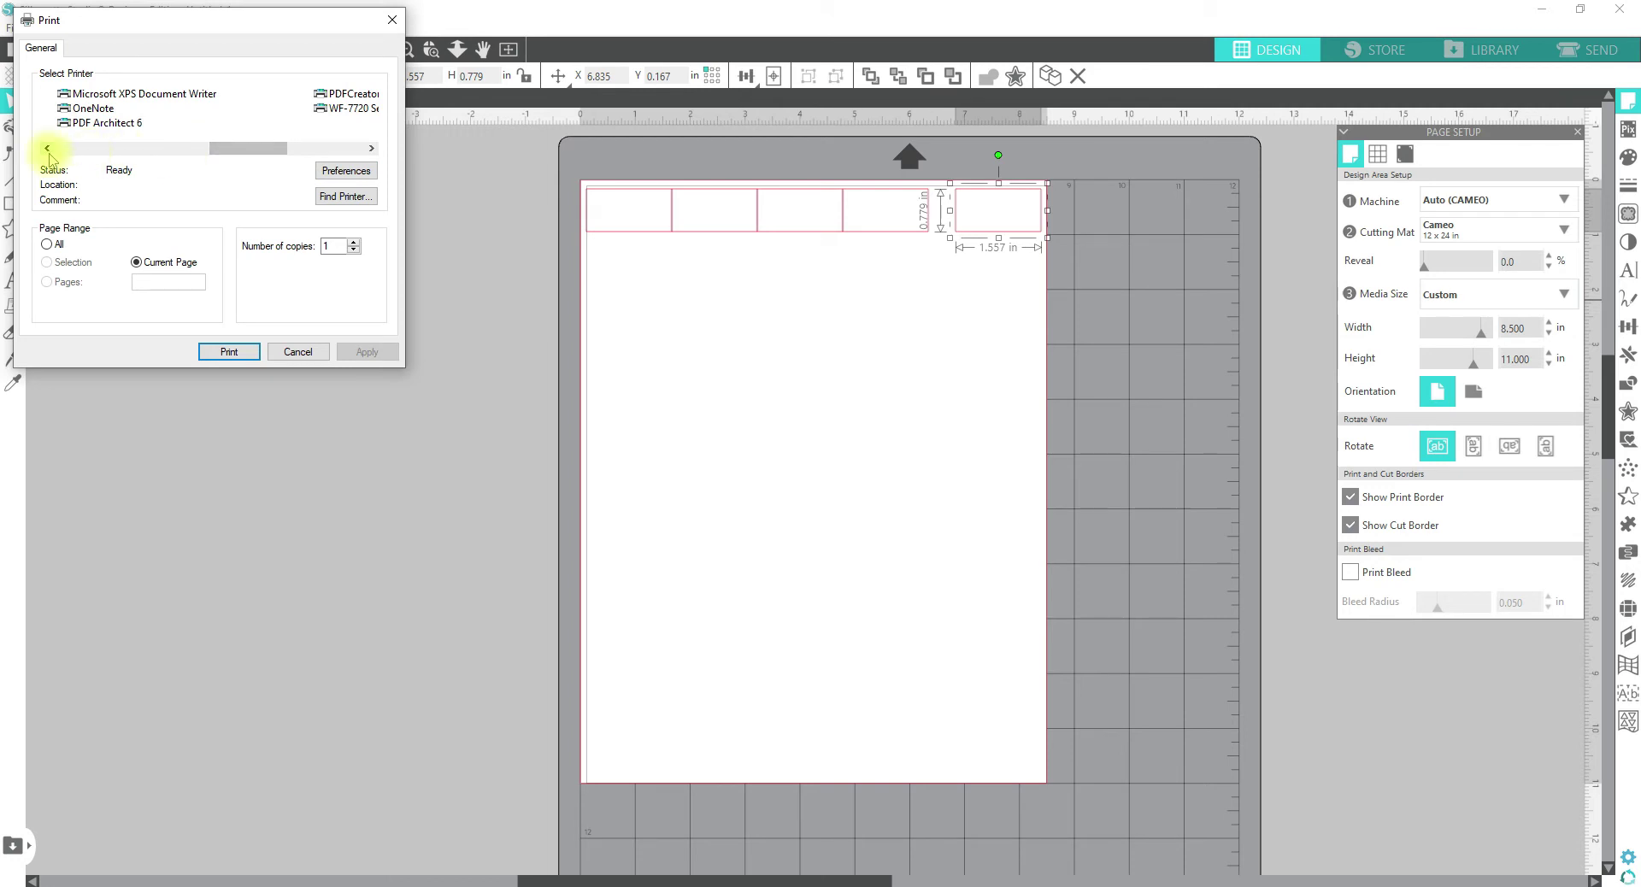
{"action": "left_click", "coordinate": [47, 149]}
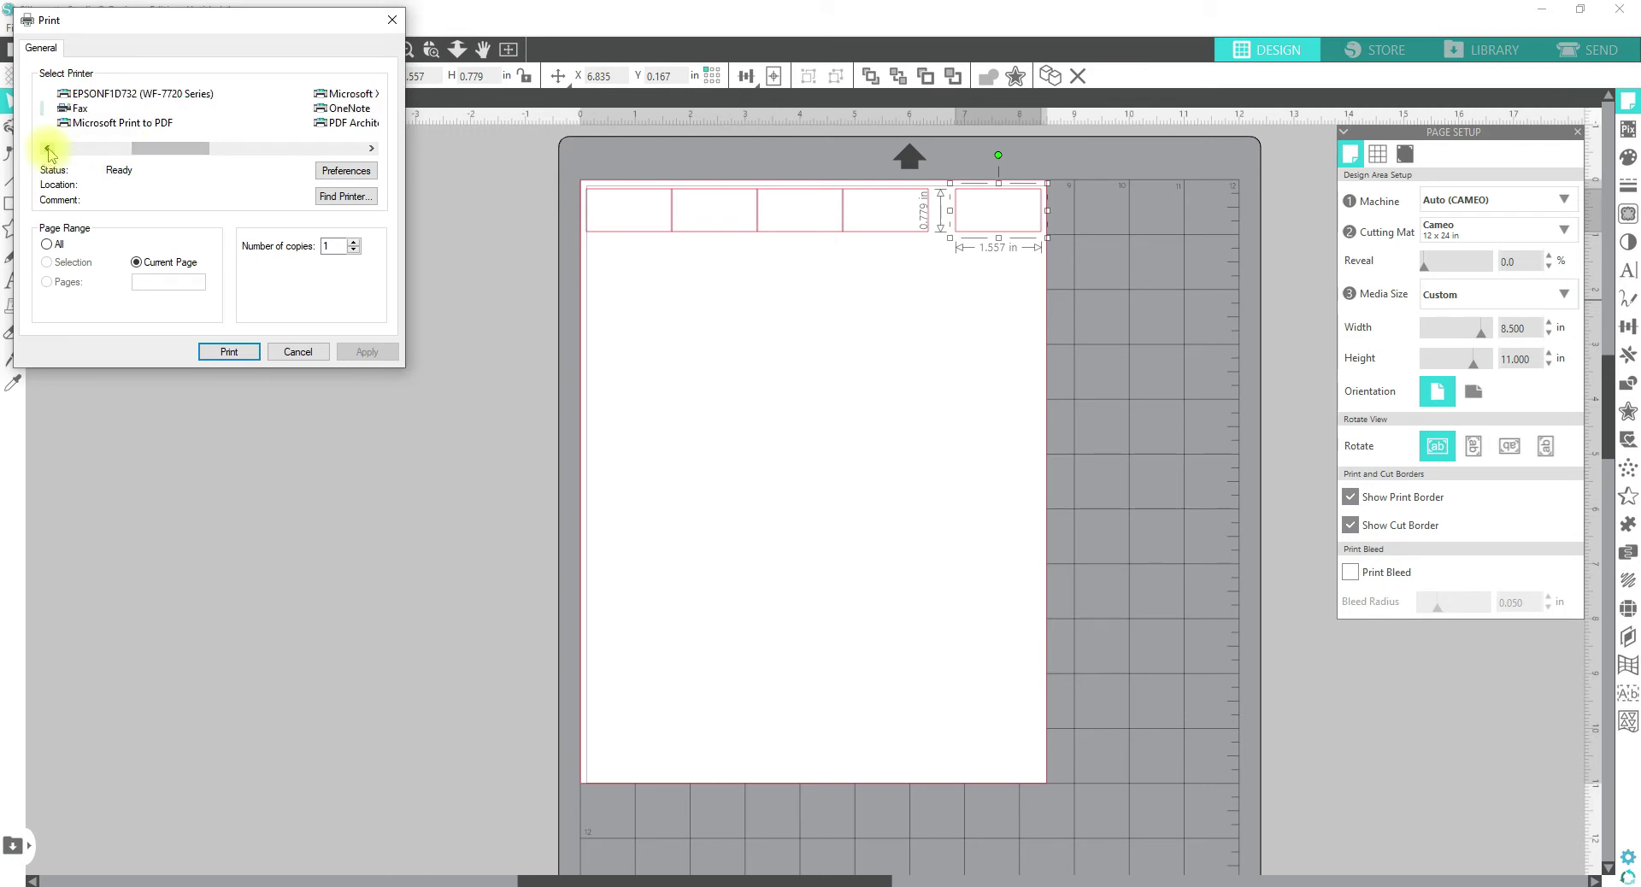
{"action": "left_click", "coordinate": [47, 149]}
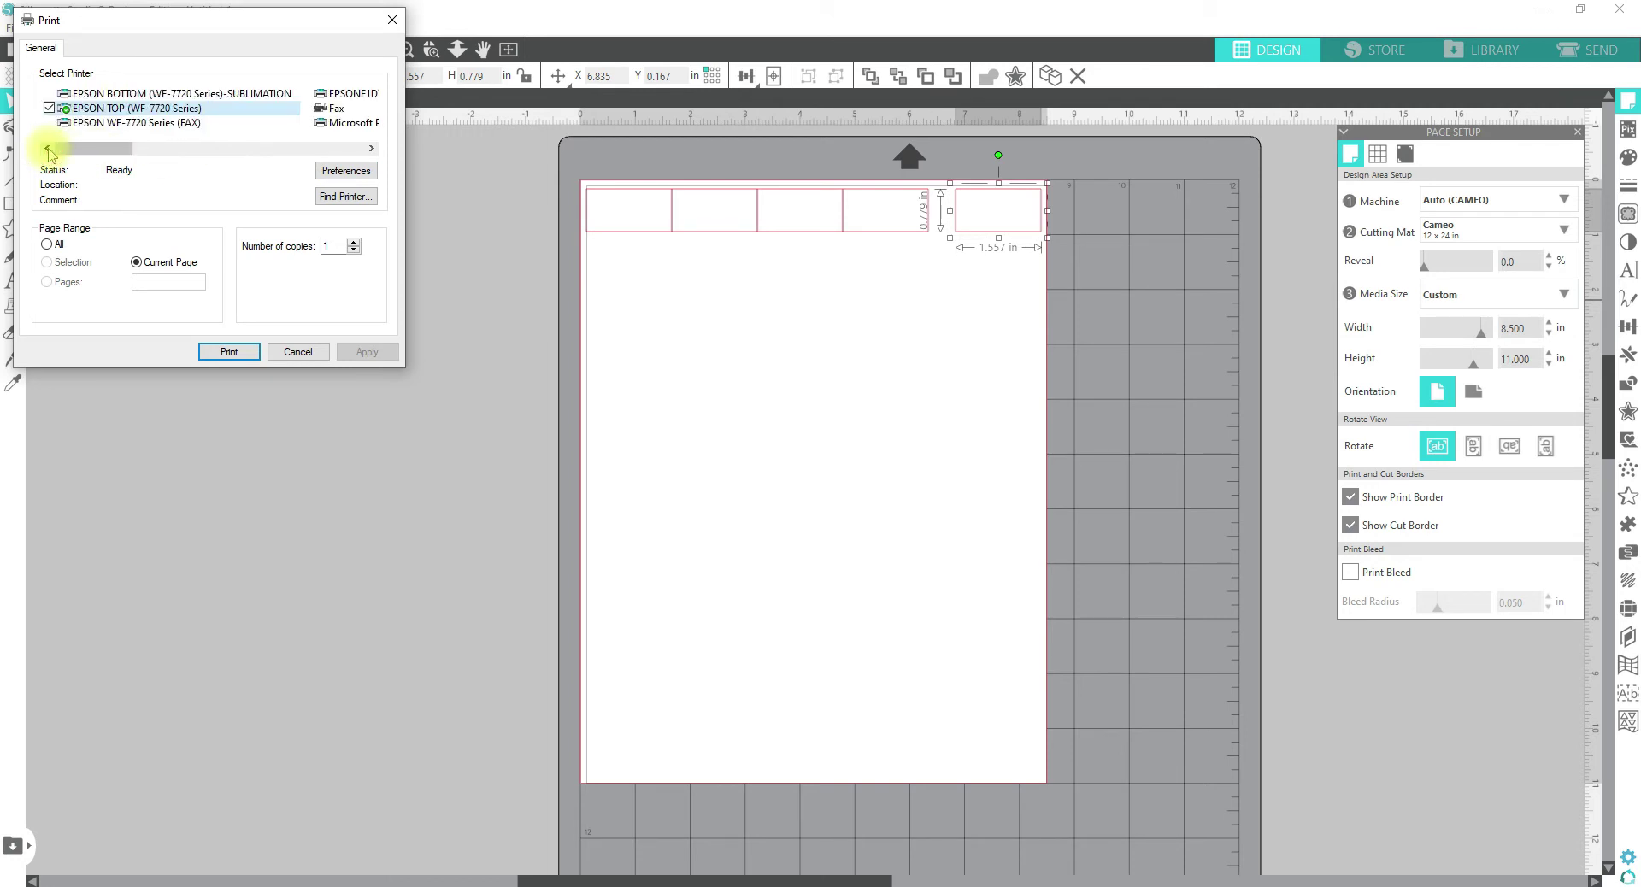
- Set the printer's document size to Letter (8.5 x 11 in) and cancel printing
{"action": "left_click", "coordinate": [346, 171]}
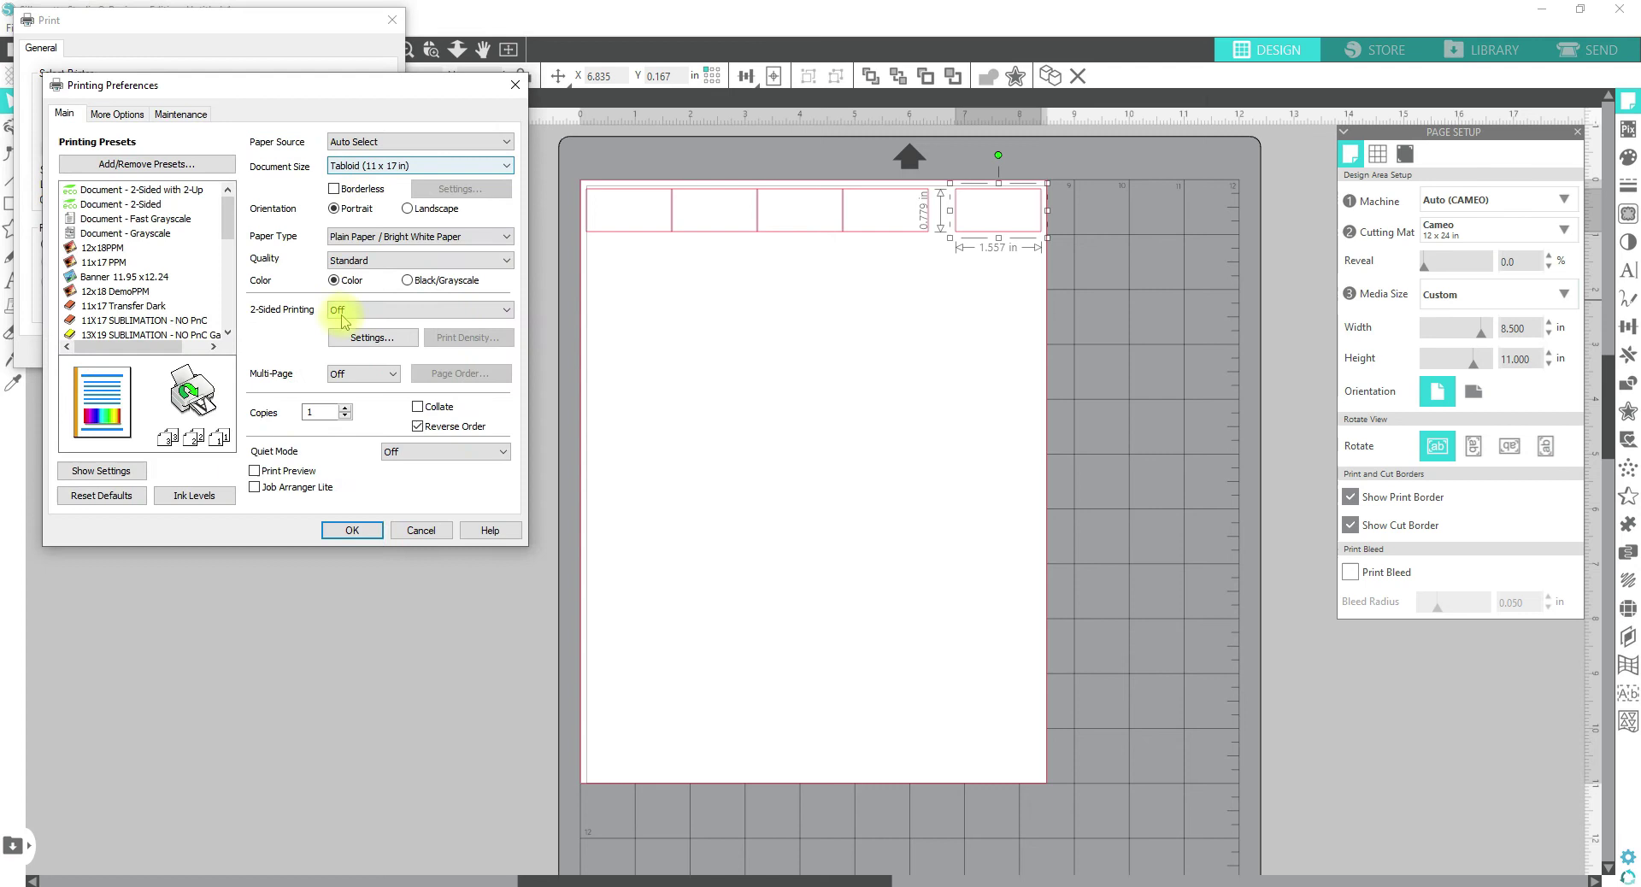
{"action": "left_click", "coordinate": [396, 165]}
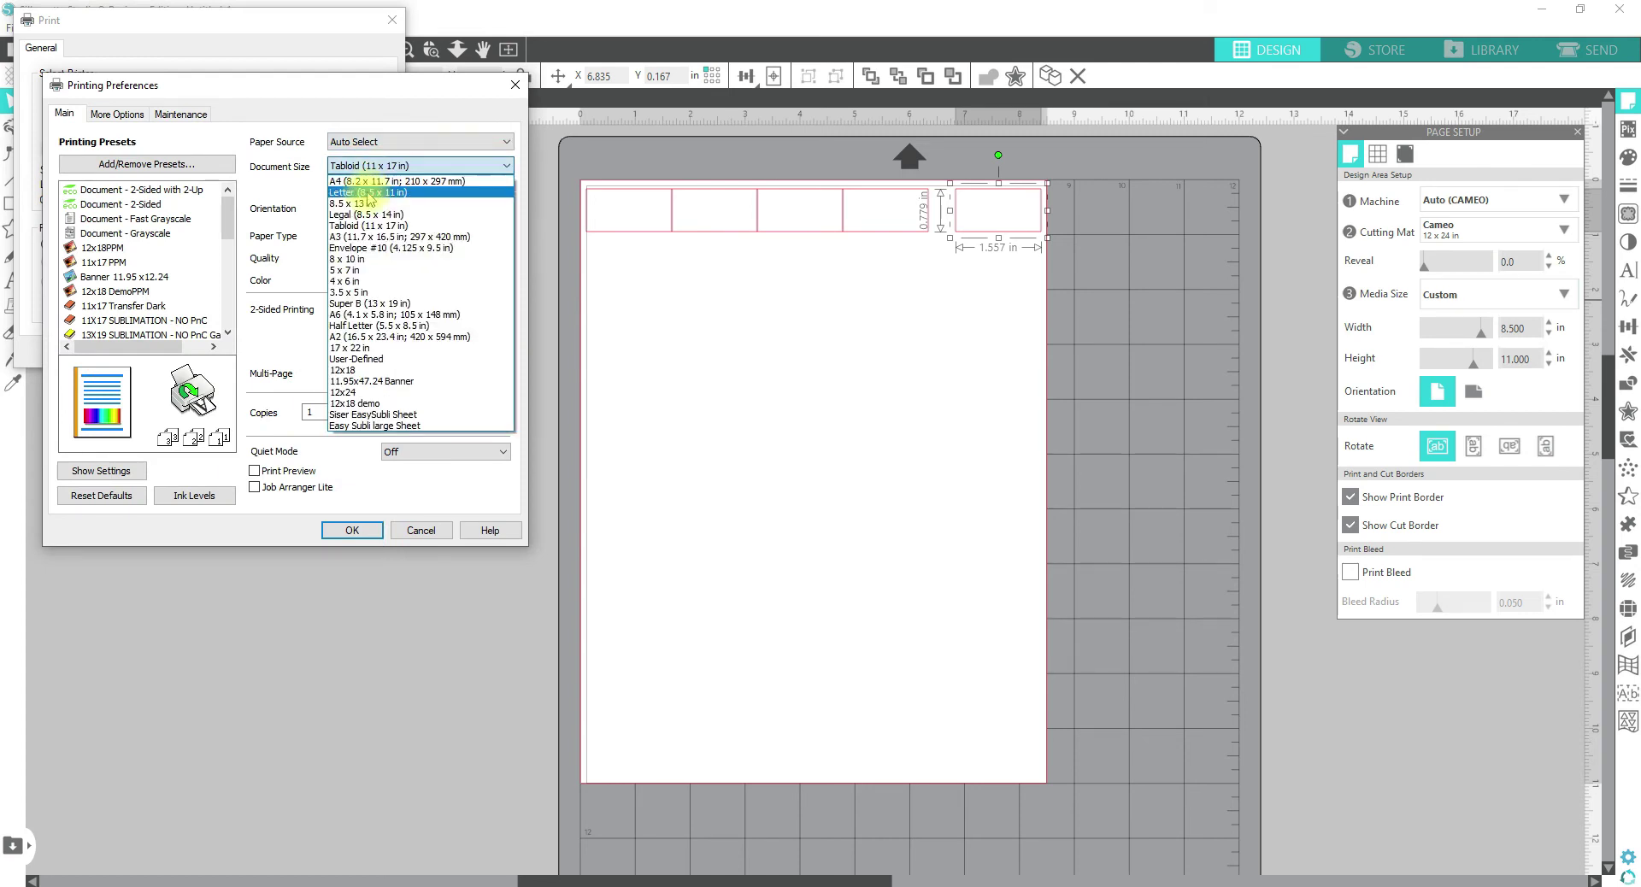
{"action": "left_click", "coordinate": [376, 190]}
{"action": "left_click", "coordinate": [372, 531]}
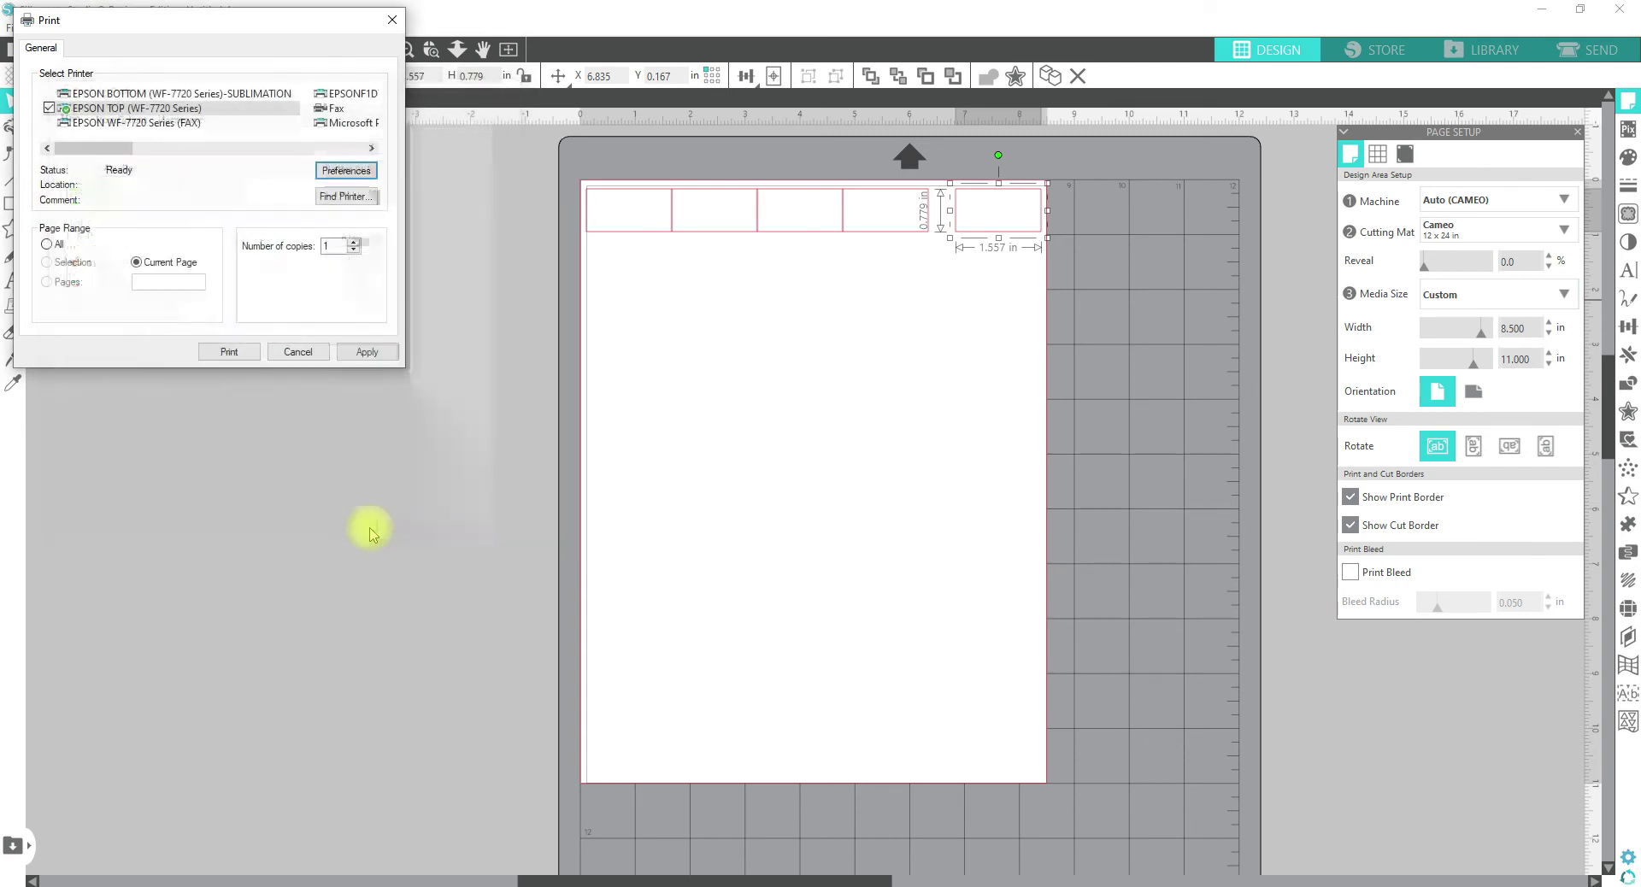
{"action": "left_click", "coordinate": [299, 353]}
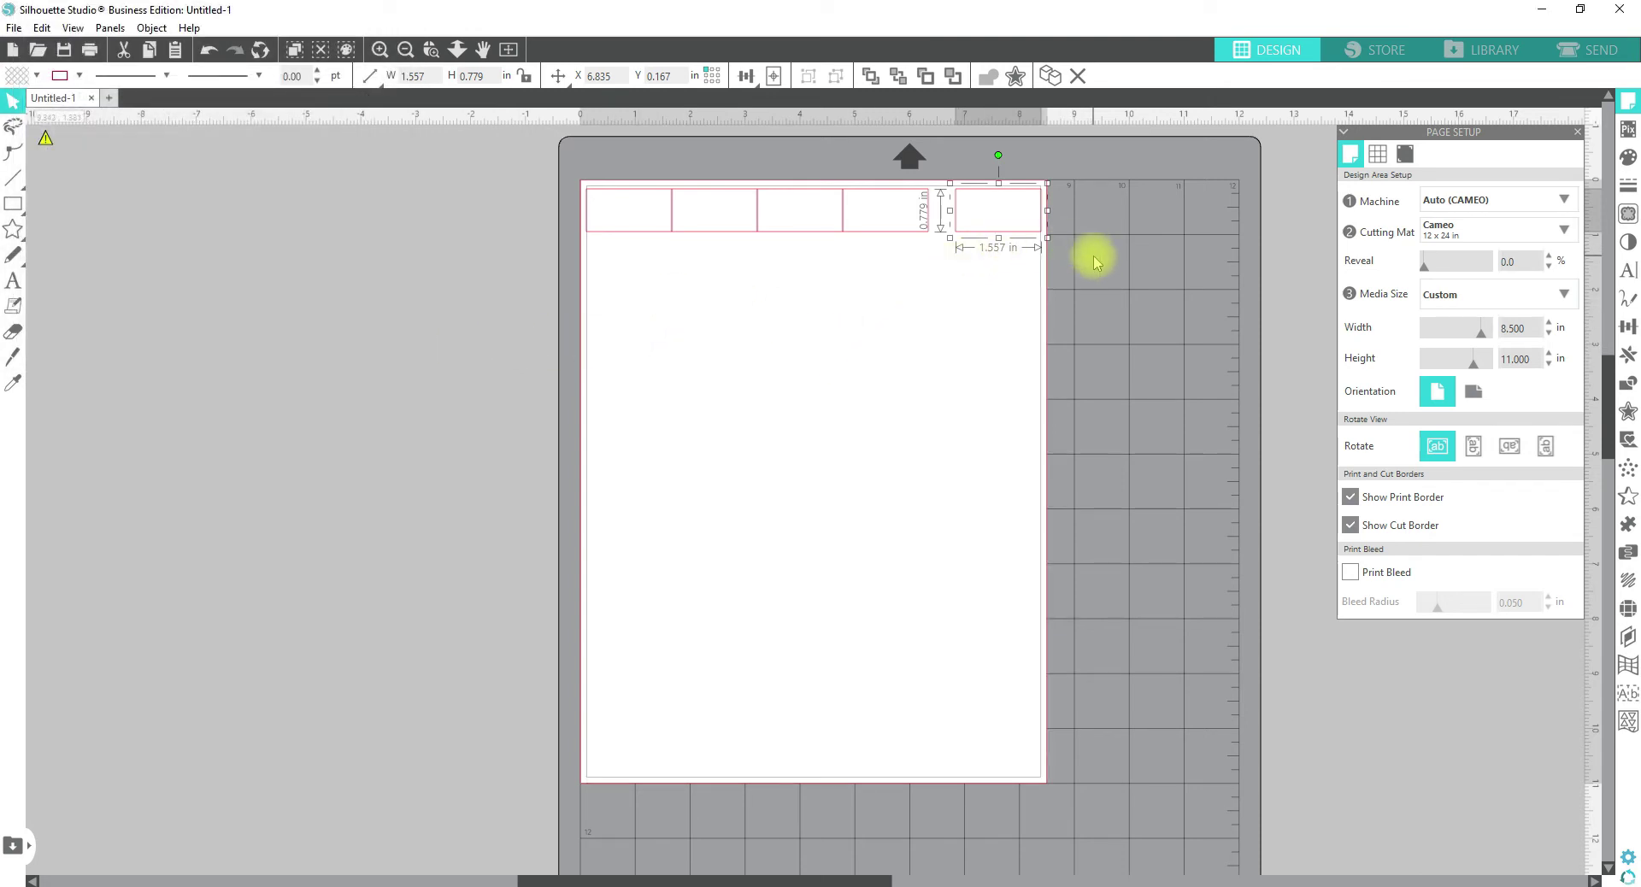
- Select the five top-row rectangles and distribute them with equal horizontal spacing
{"action": "left_click_drag", "start_coordinate": [1124, 270], "coordinate": [599, 203]}
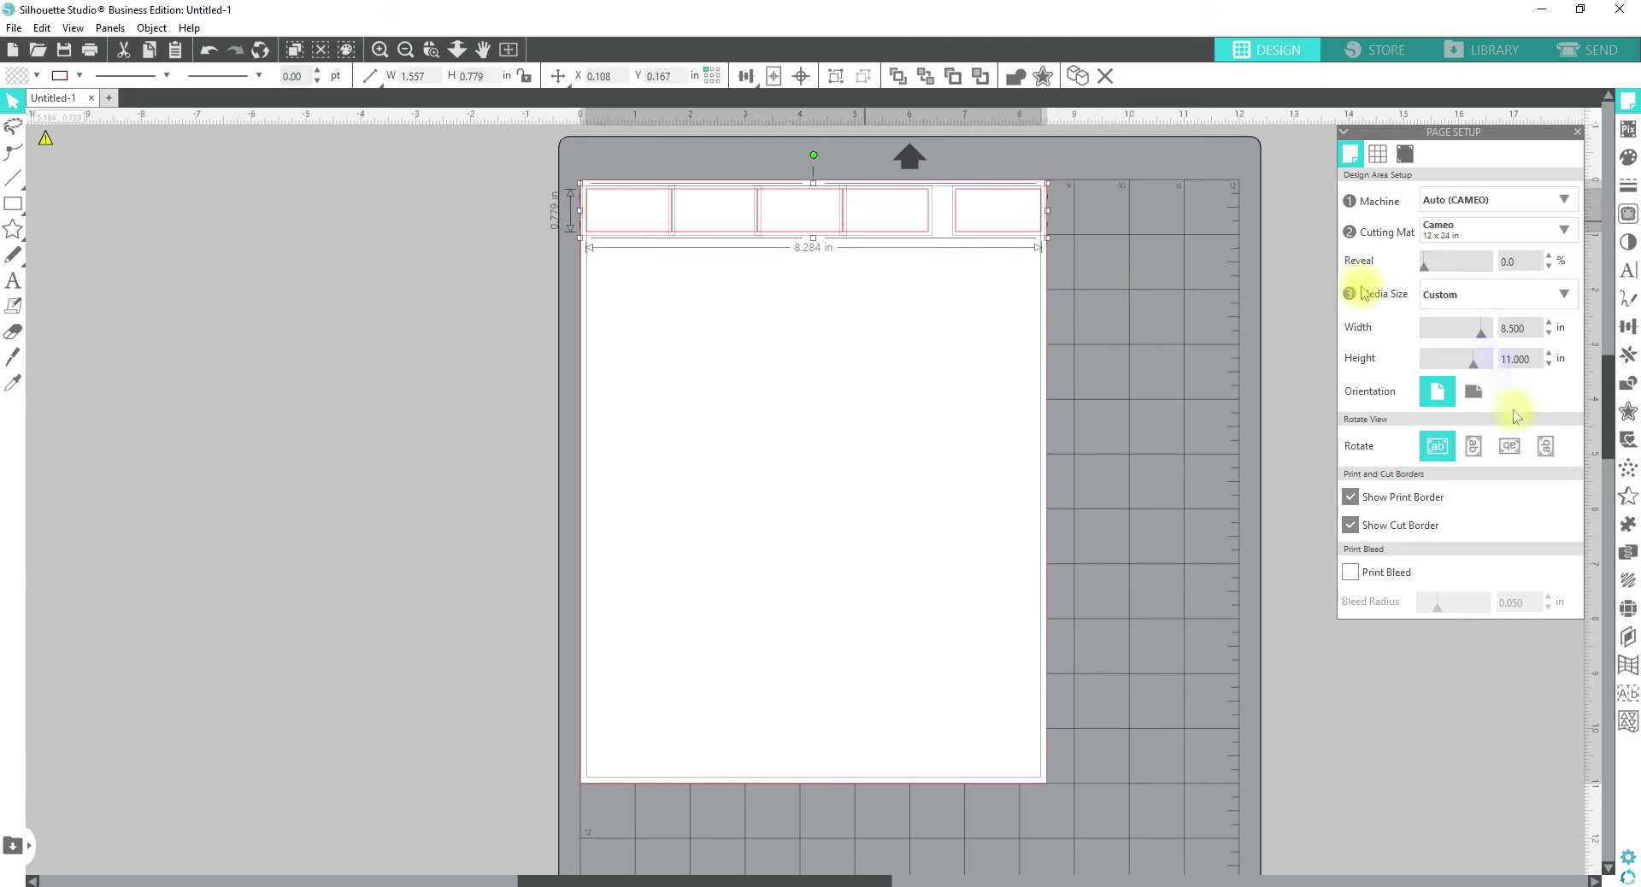
{"action": "left_click", "coordinate": [1628, 327]}
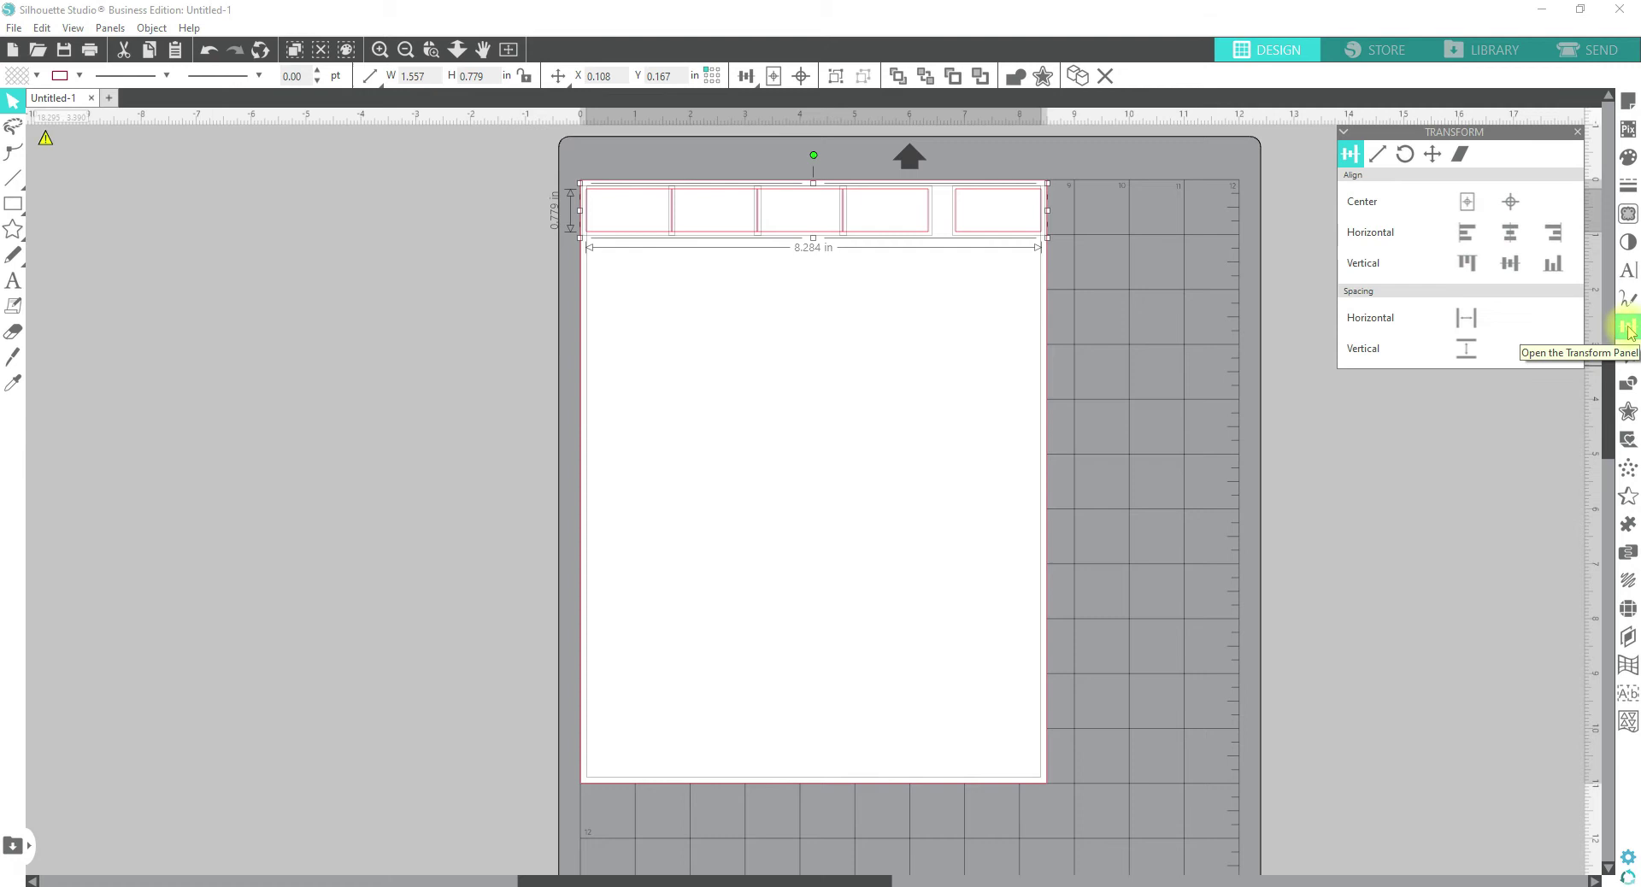
{"action": "left_click", "coordinate": [1472, 329]}
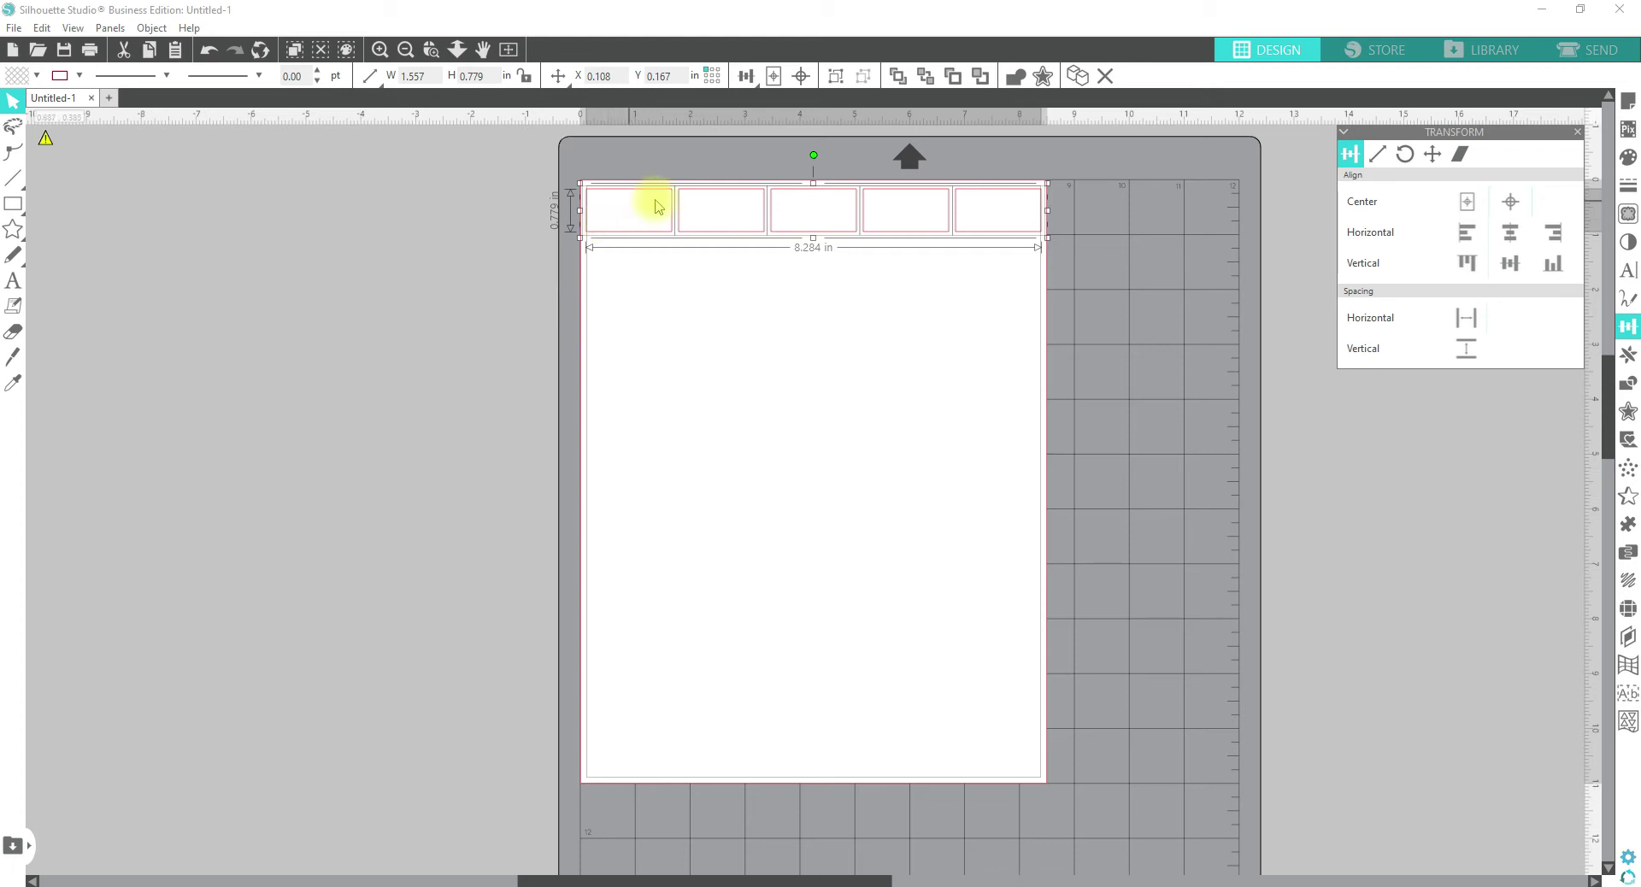
{"action": "left_click", "coordinate": [672, 232]}
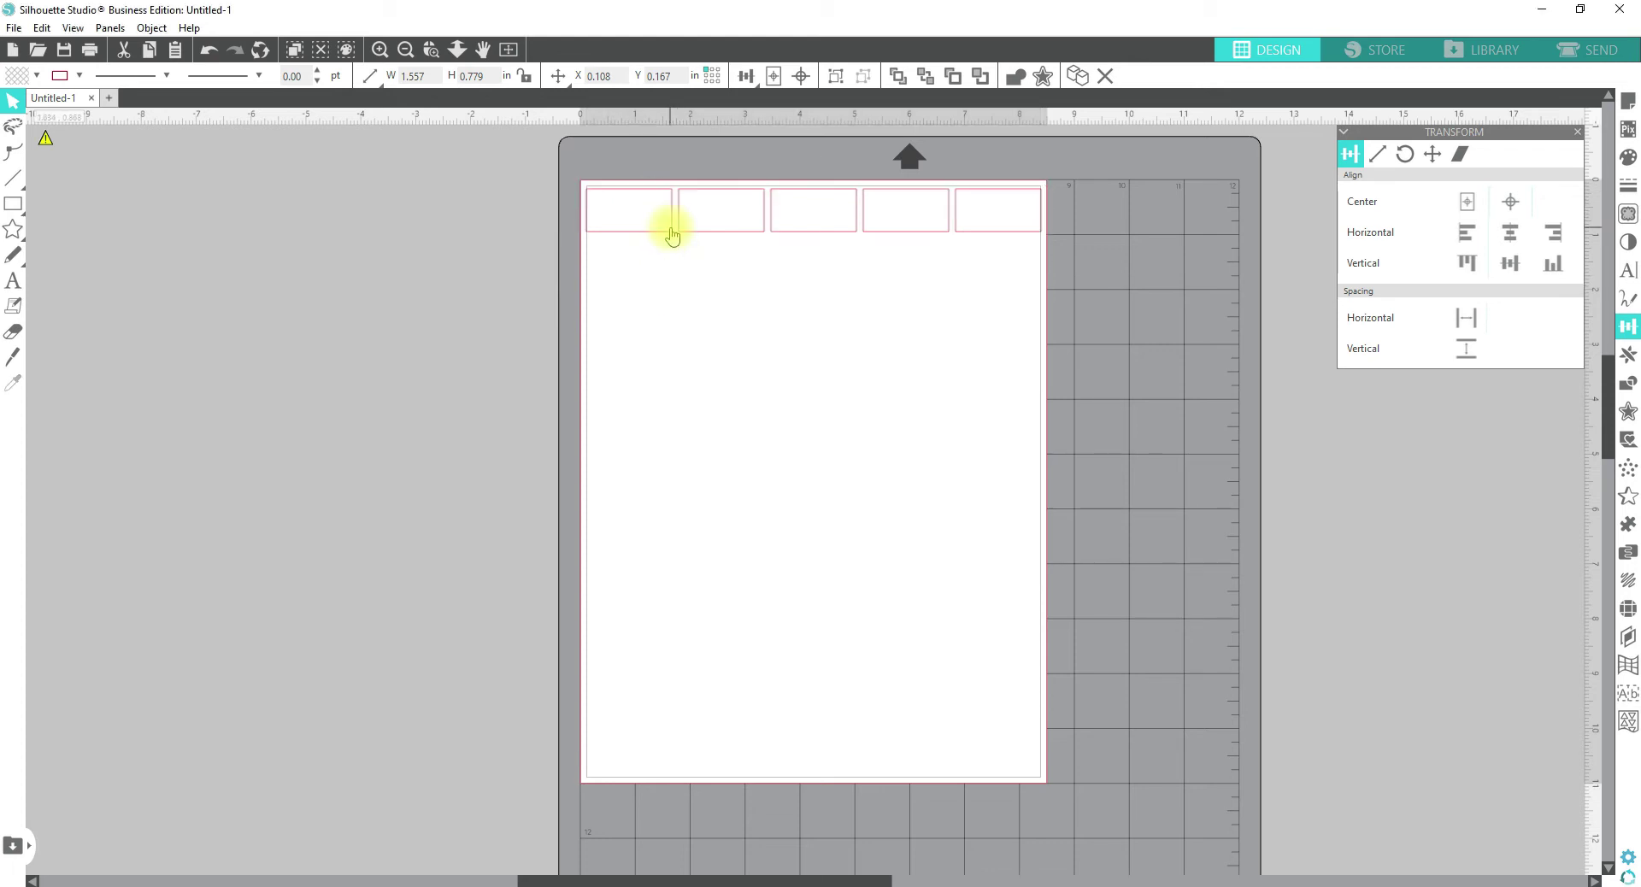
{"action": "left_click", "coordinate": [669, 235]}
{"action": "key", "text": "ctrl+Down"}
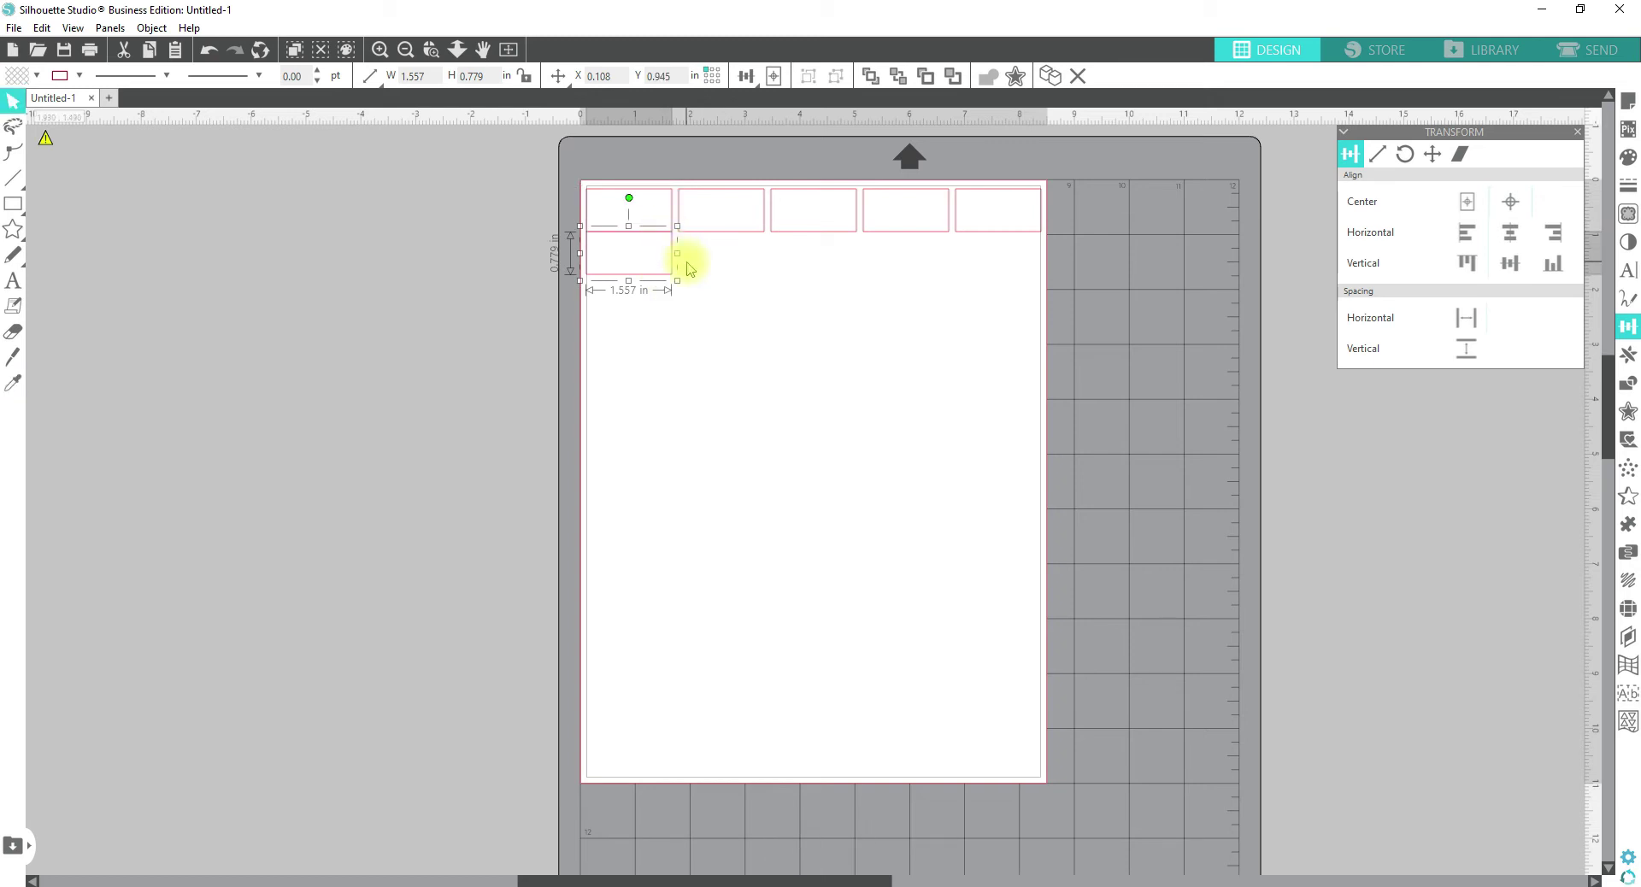
{"action": "key", "text": "ctrl+Right"}
{"action": "key", "text": "ctrl+Right"}
{"action": "key", "text": "ctrl+Right"}
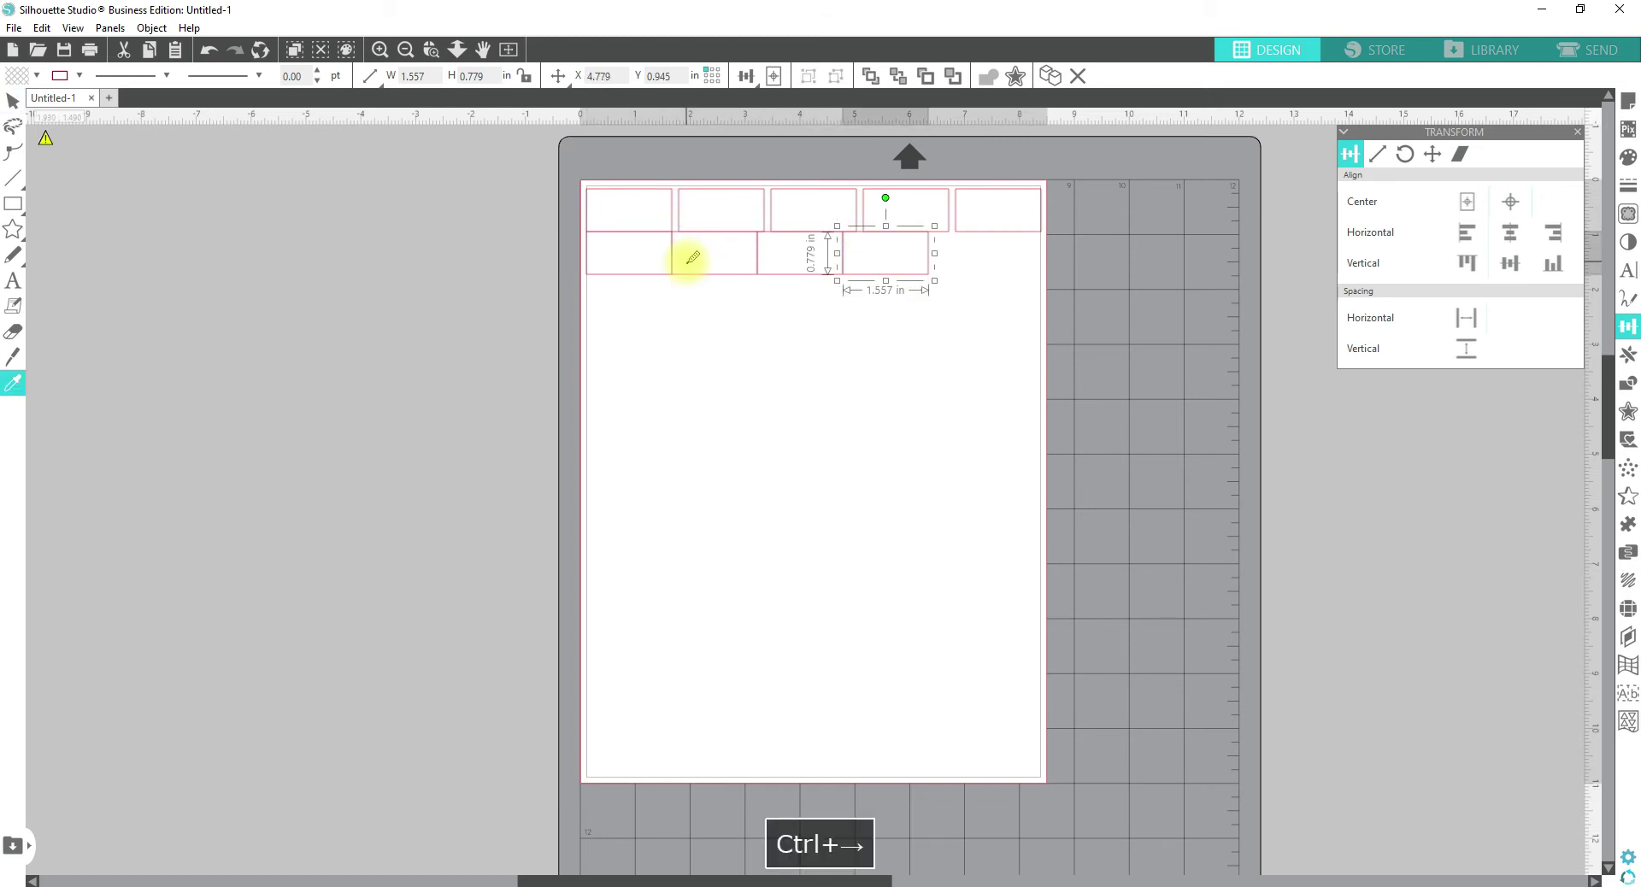
{"action": "key", "text": "ctrl+Right"}
{"action": "key", "text": "Escape"}
{"action": "left_click_drag", "start_coordinate": [1072, 373], "coordinate": [665, 256]}
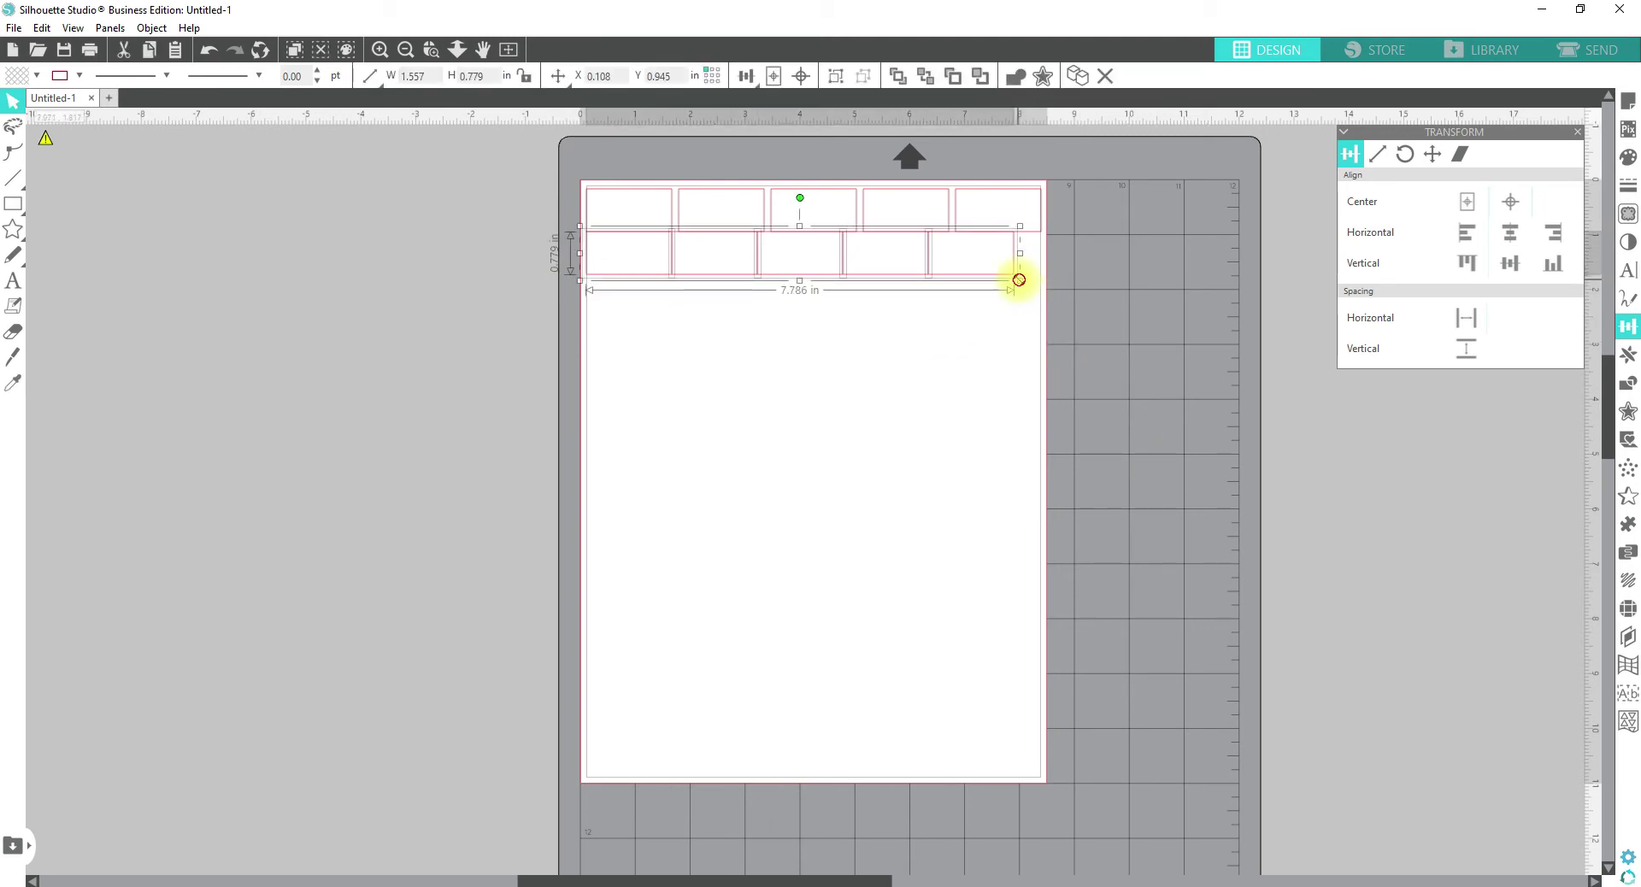
{"action": "left_click_drag", "start_coordinate": [1018, 279], "coordinate": [1050, 314]}
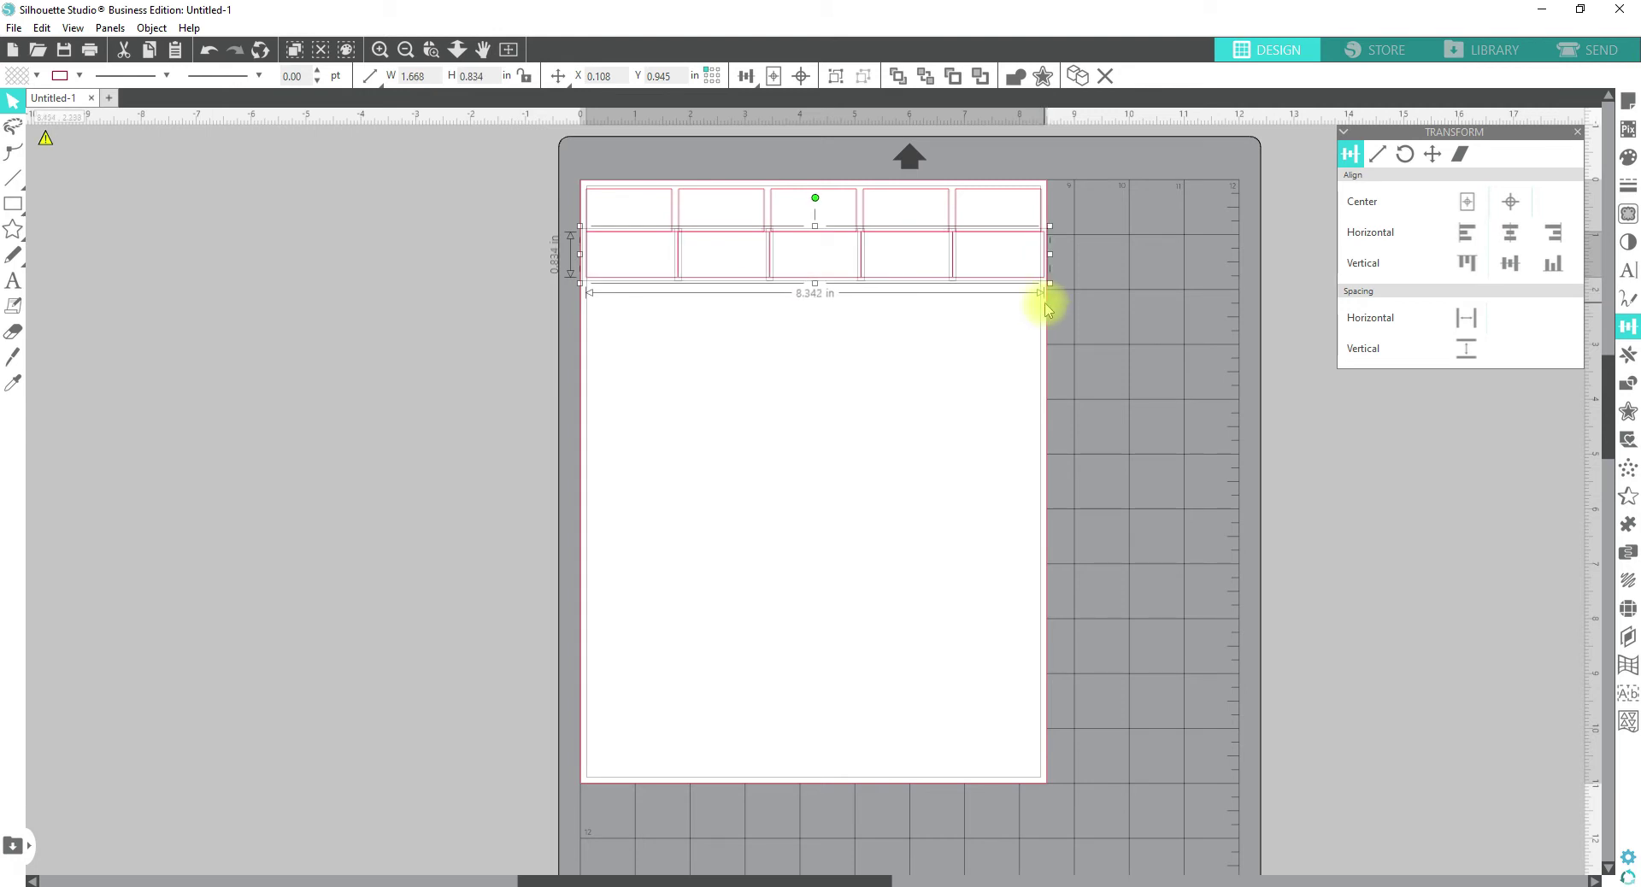
{"action": "left_click_drag", "start_coordinate": [1050, 291], "coordinate": [1048, 286]}
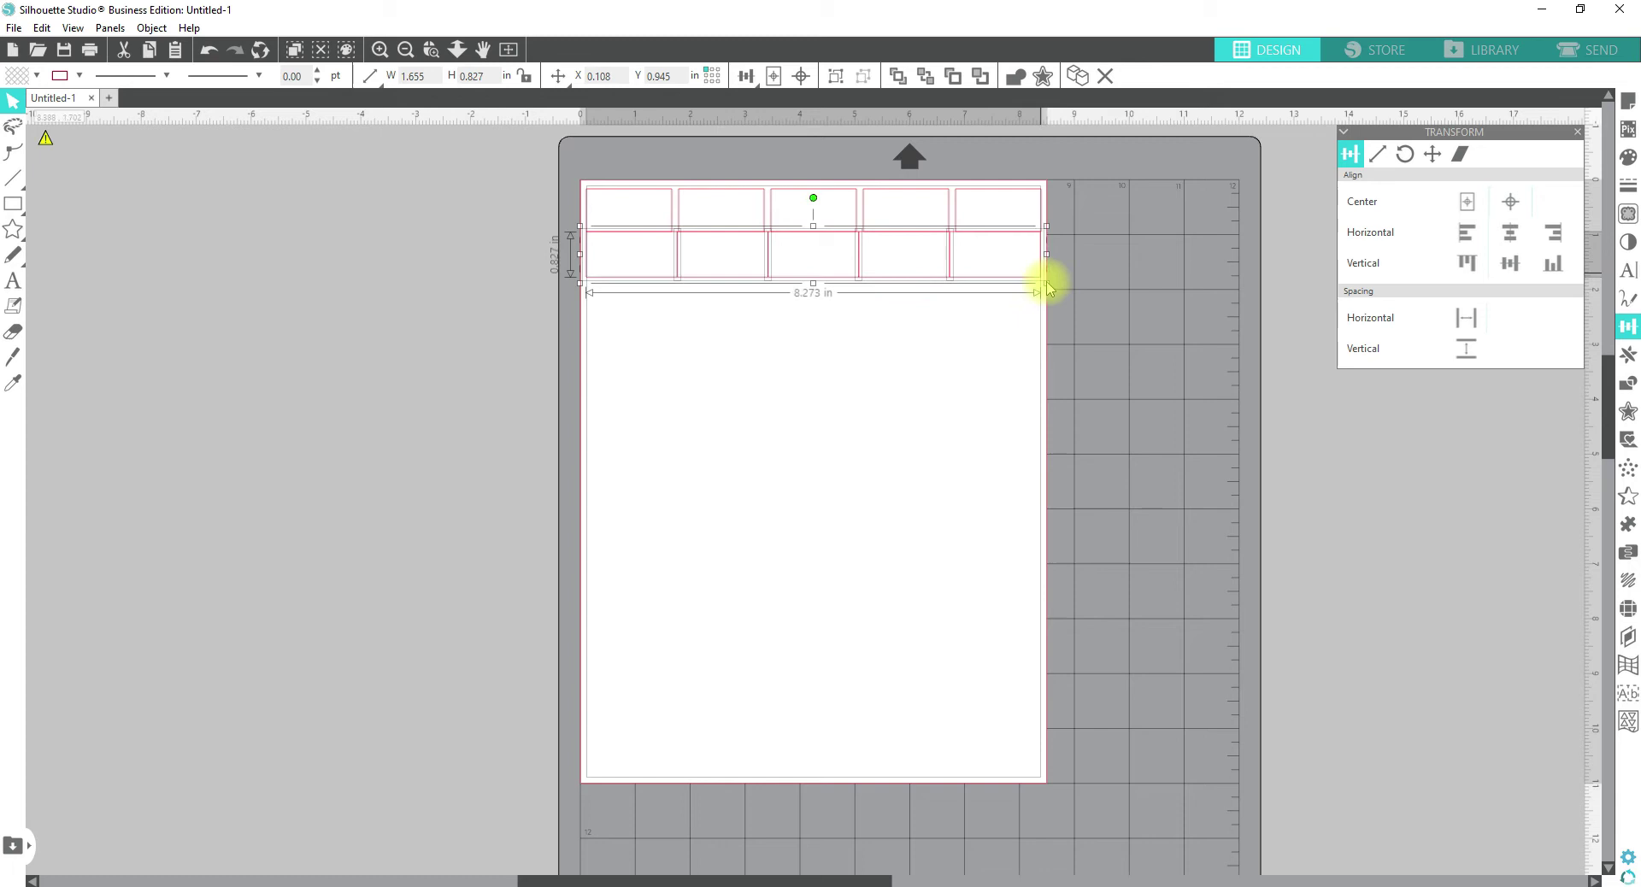
{"action": "key", "text": "Delete"}
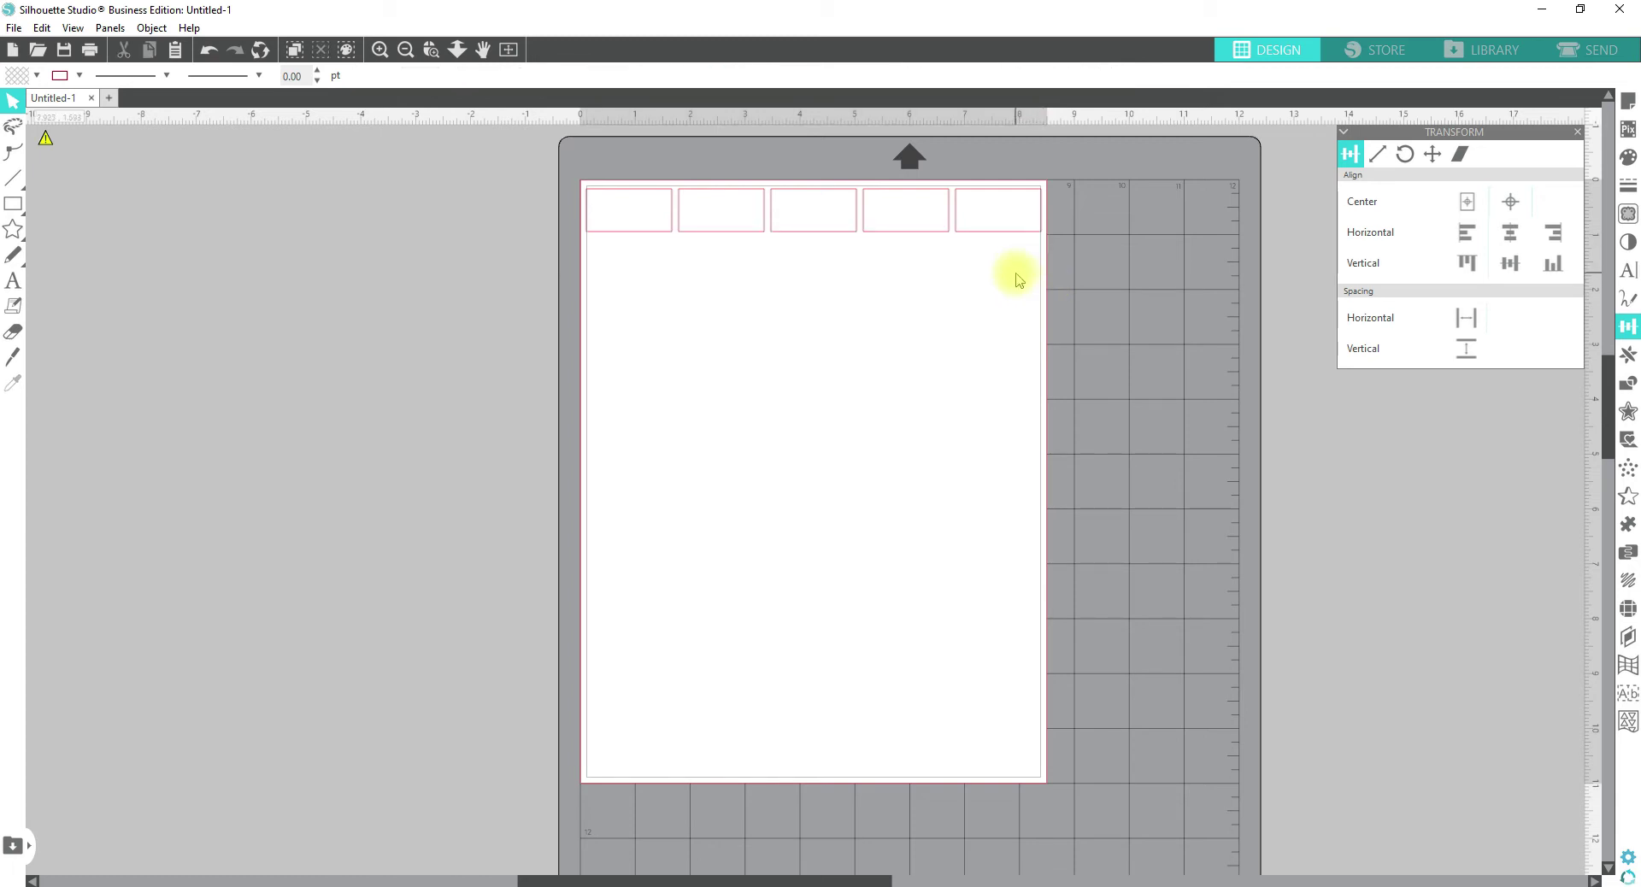
{"action": "left_click_drag", "start_coordinate": [549, 146], "coordinate": [1062, 249]}
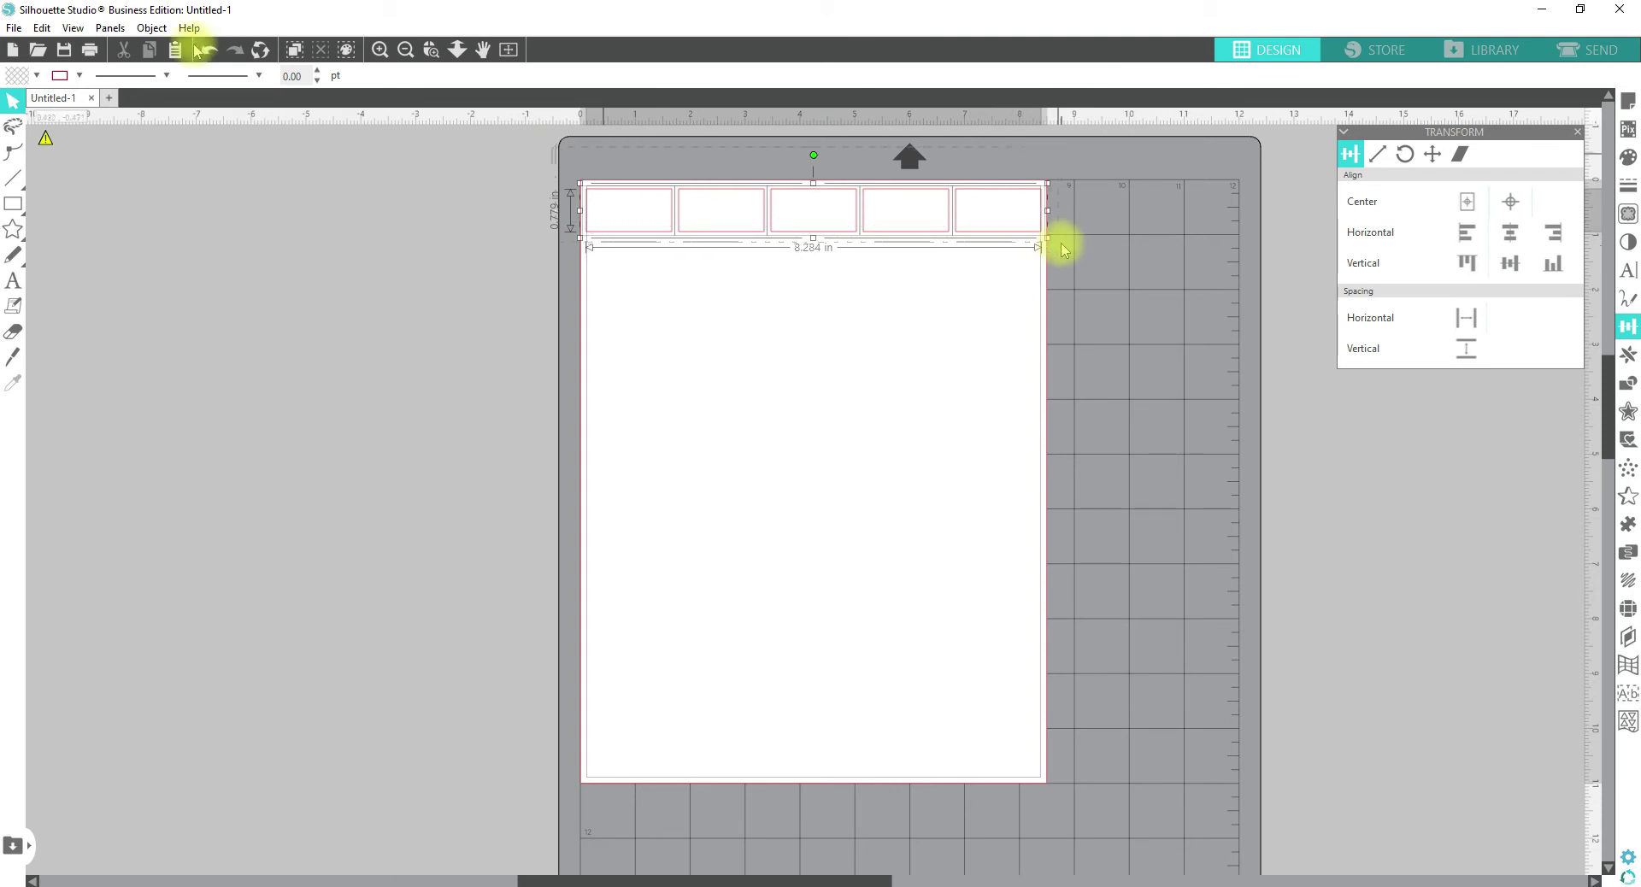
{"action": "left_click", "coordinate": [36, 75]}
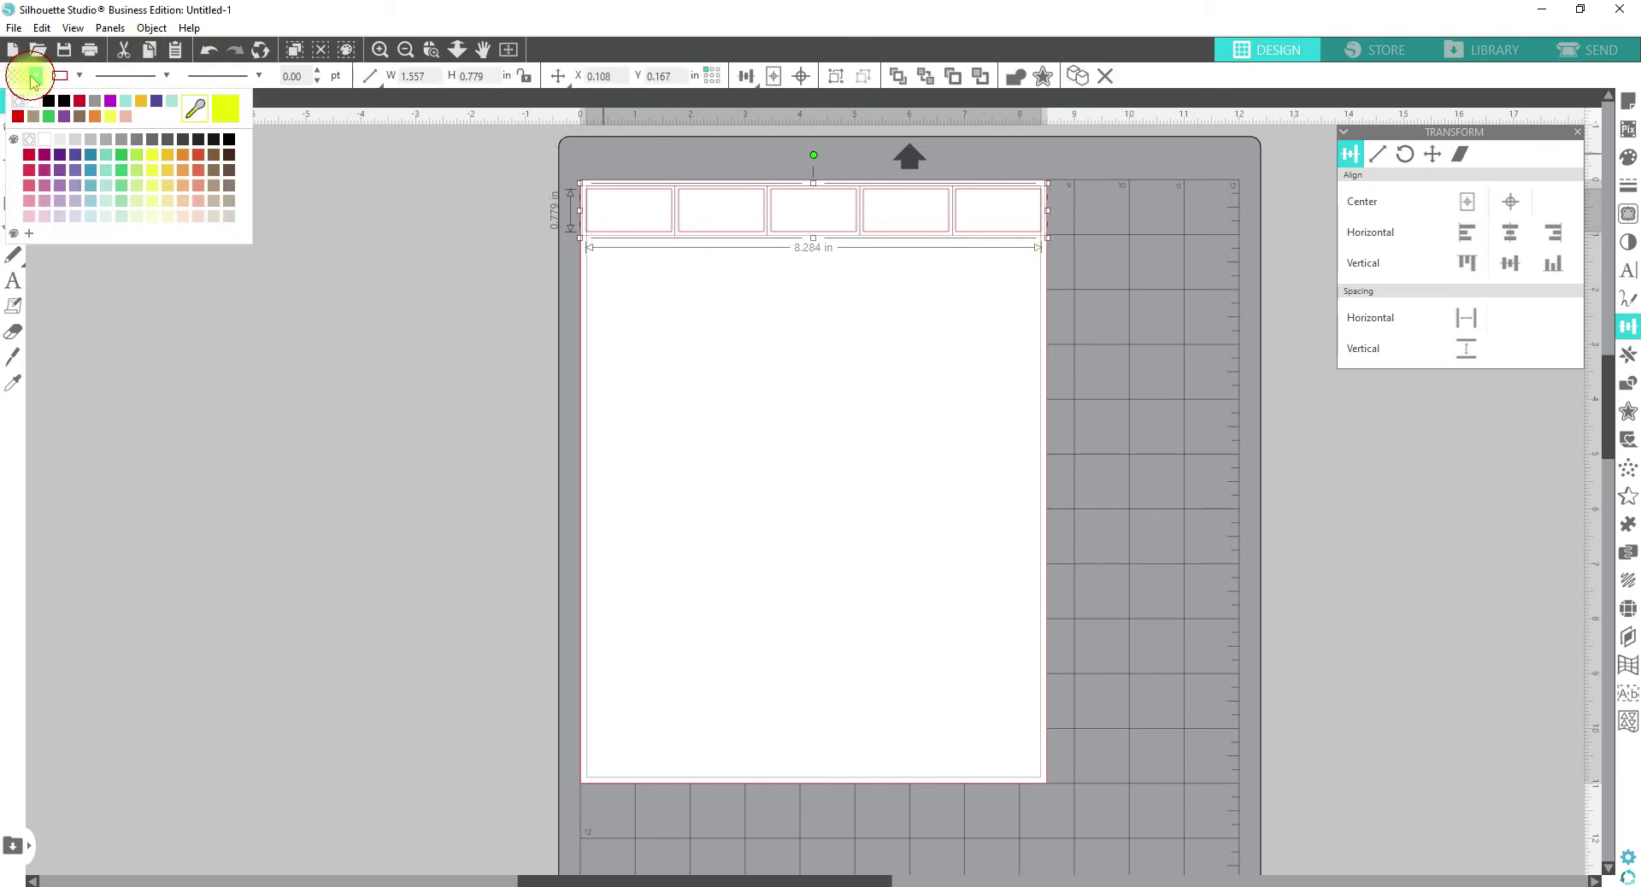
{"action": "left_click", "coordinate": [47, 142]}
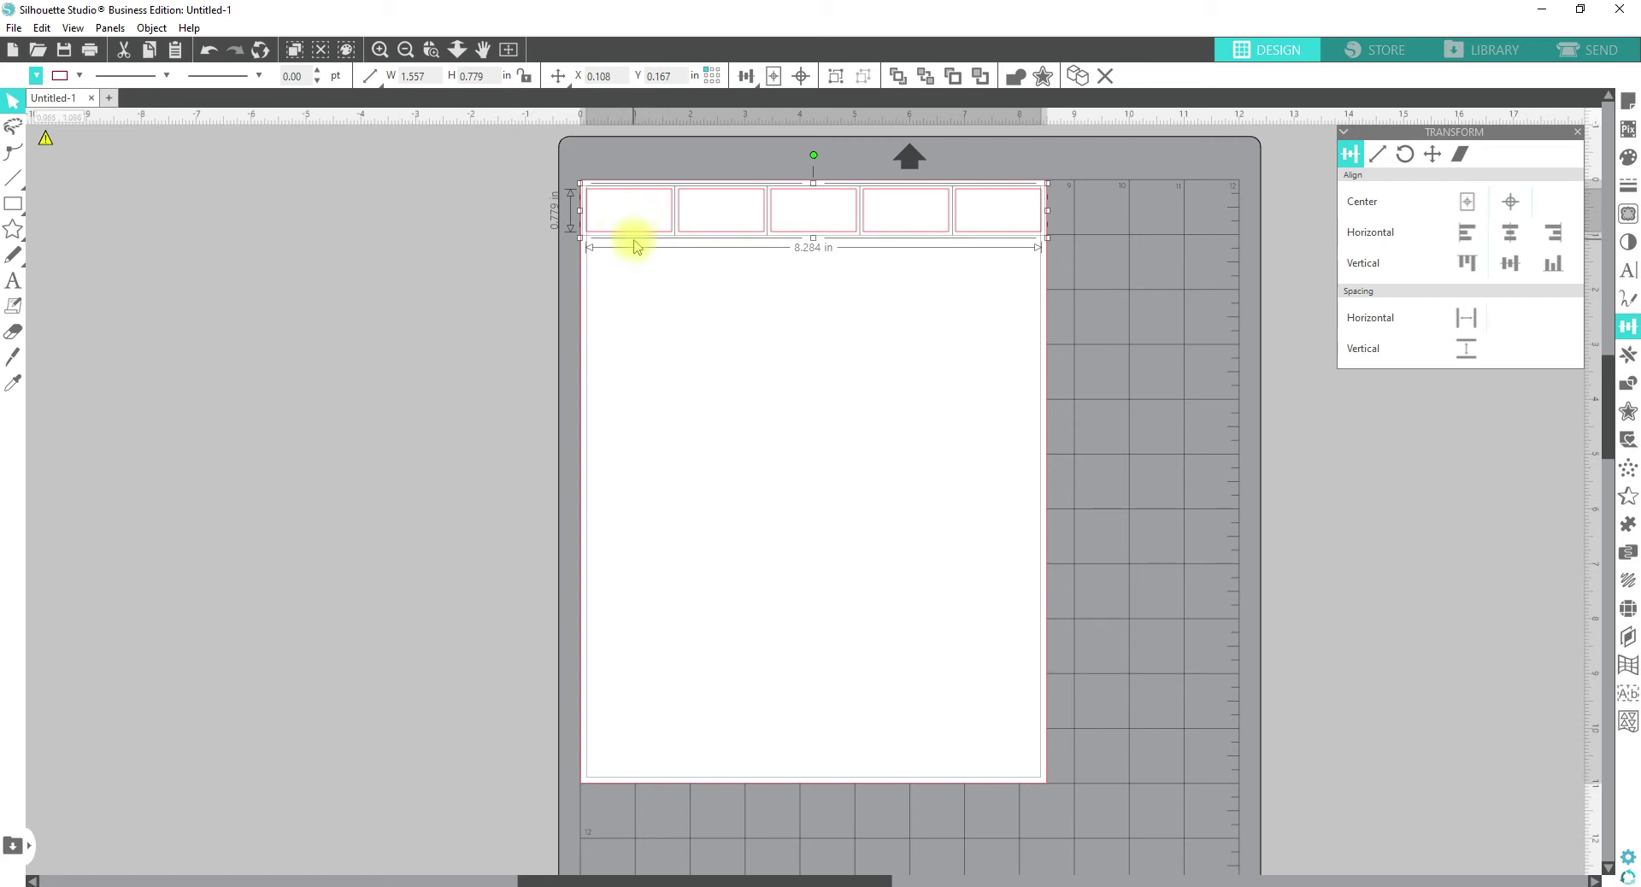
{"action": "left_click", "coordinate": [631, 301]}
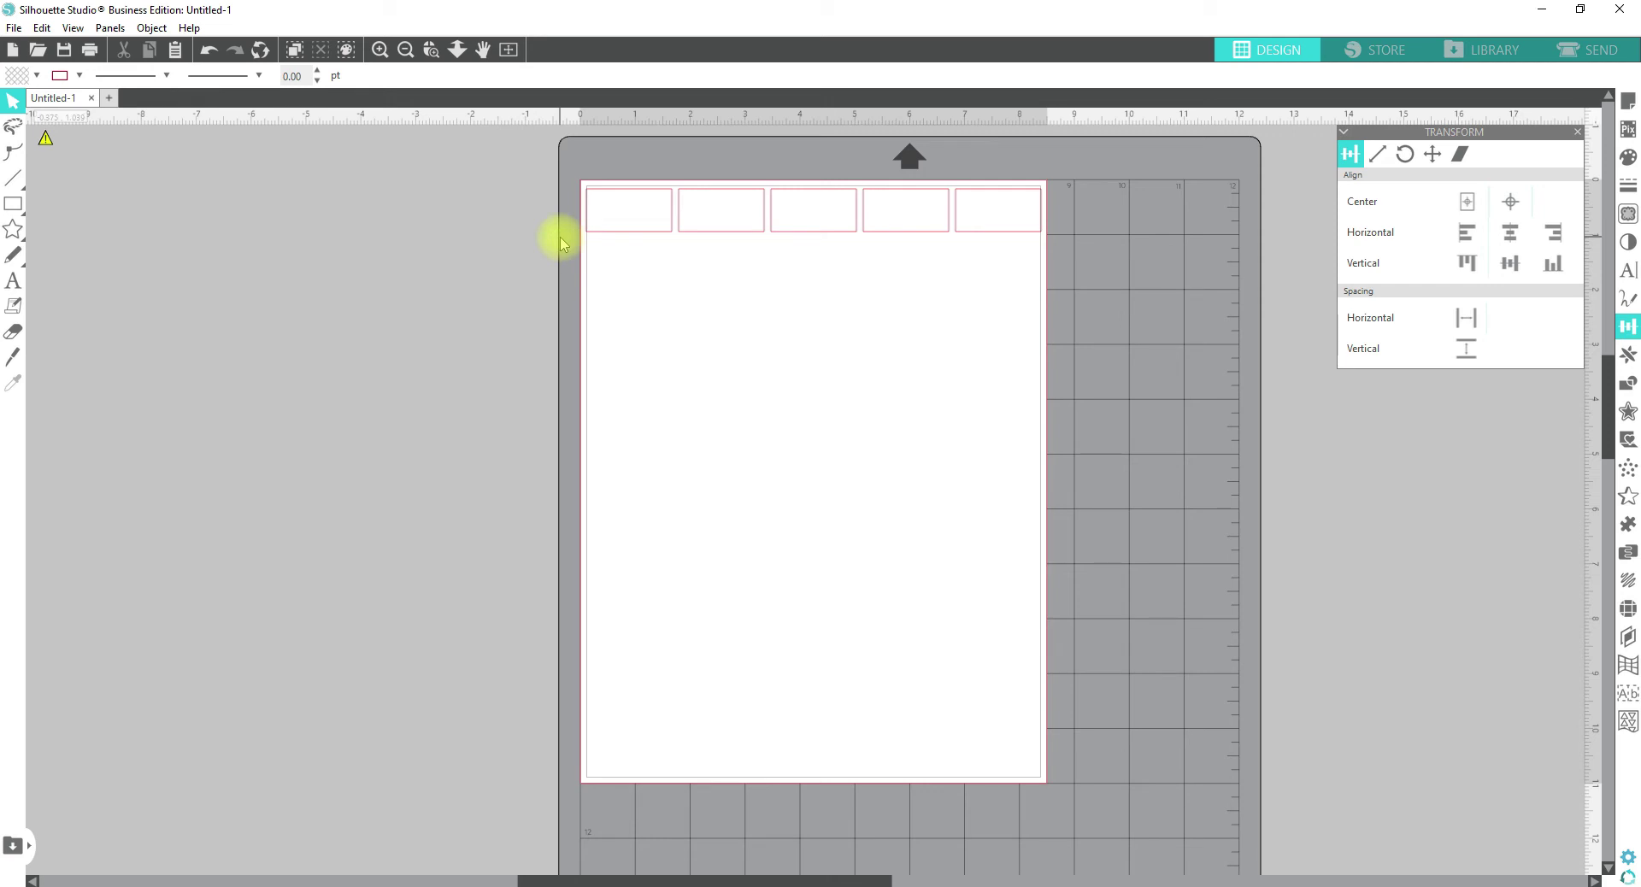
{"action": "mouse_move", "coordinate": [11, 206]}
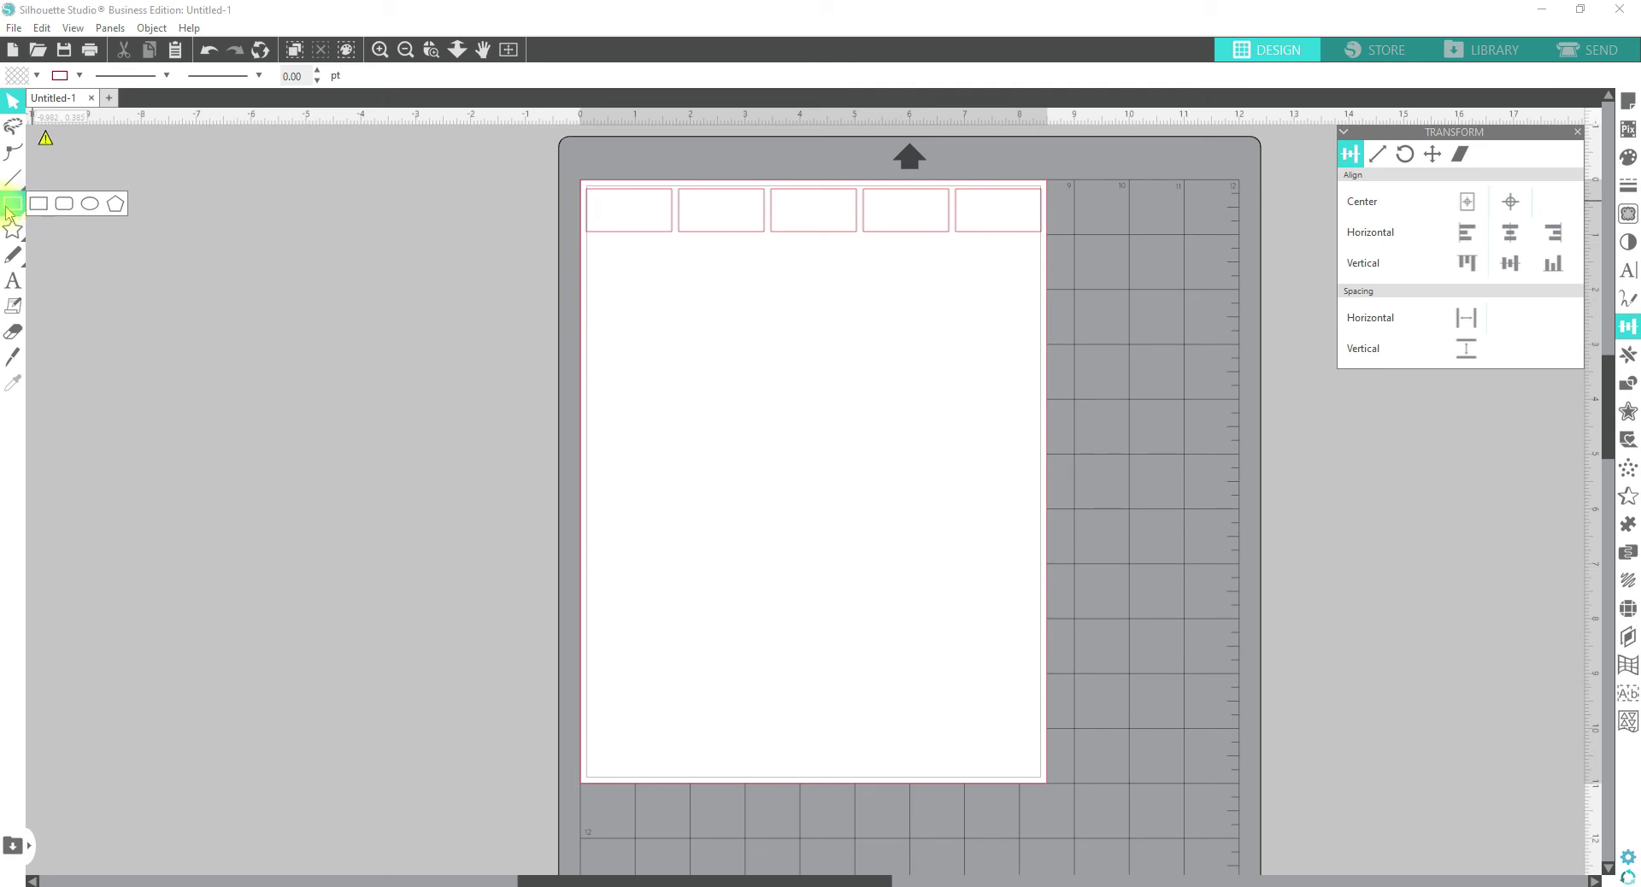
- Draw a thin 7.941 × 0.140 in bar just below the row of boxes
{"action": "left_click", "coordinate": [37, 203]}
{"action": "left_click_drag", "start_coordinate": [540, 254], "coordinate": [1034, 243]}
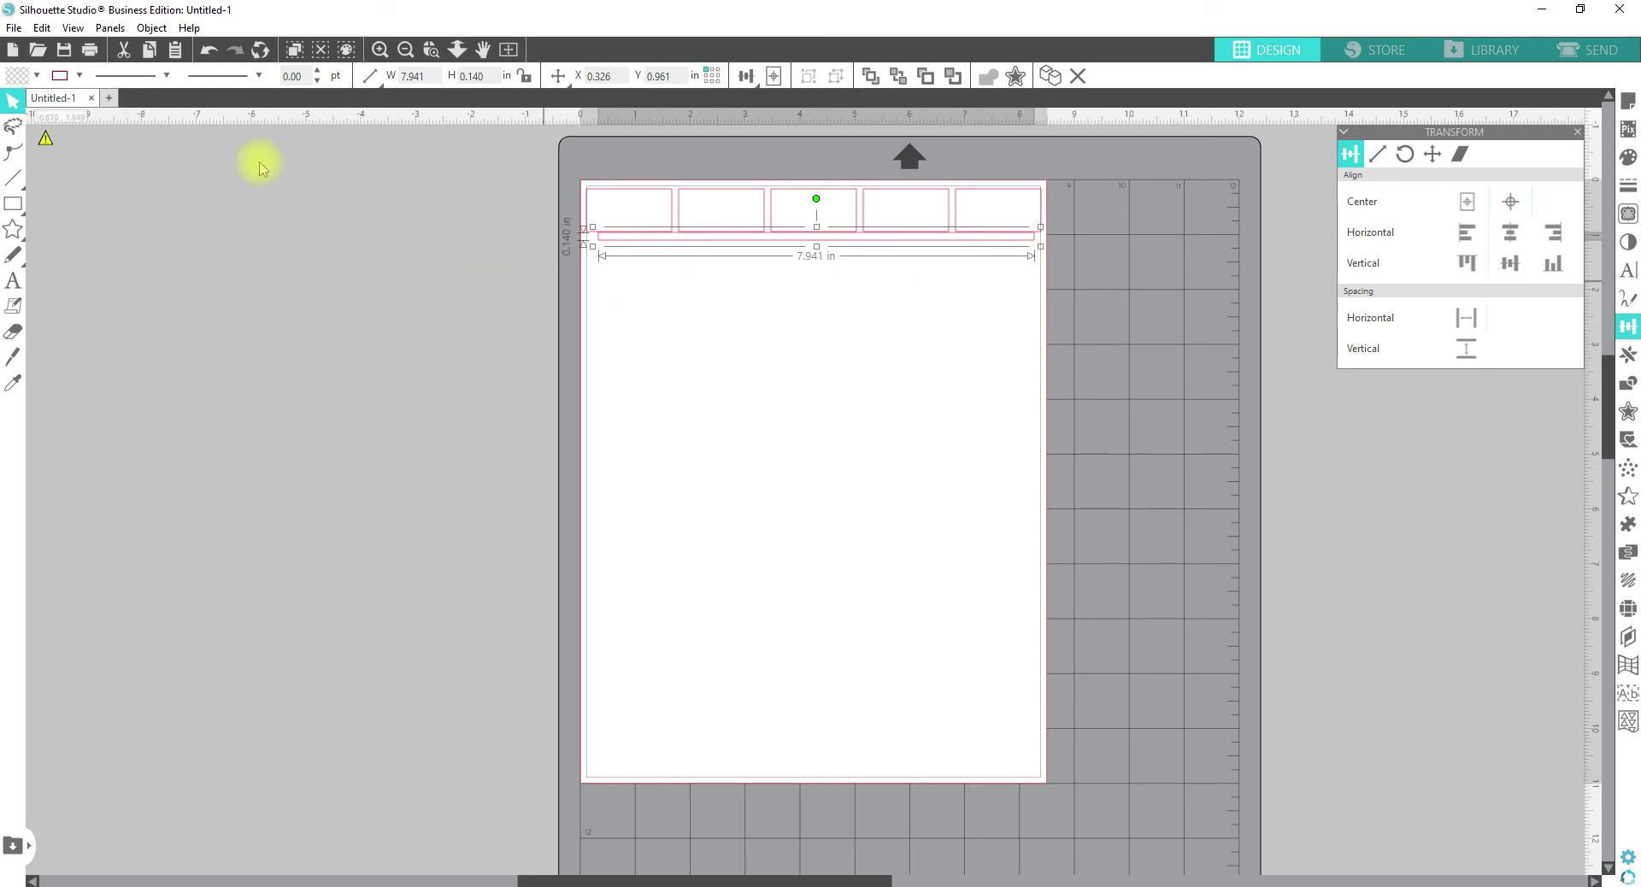
{"action": "left_click", "coordinate": [235, 217]}
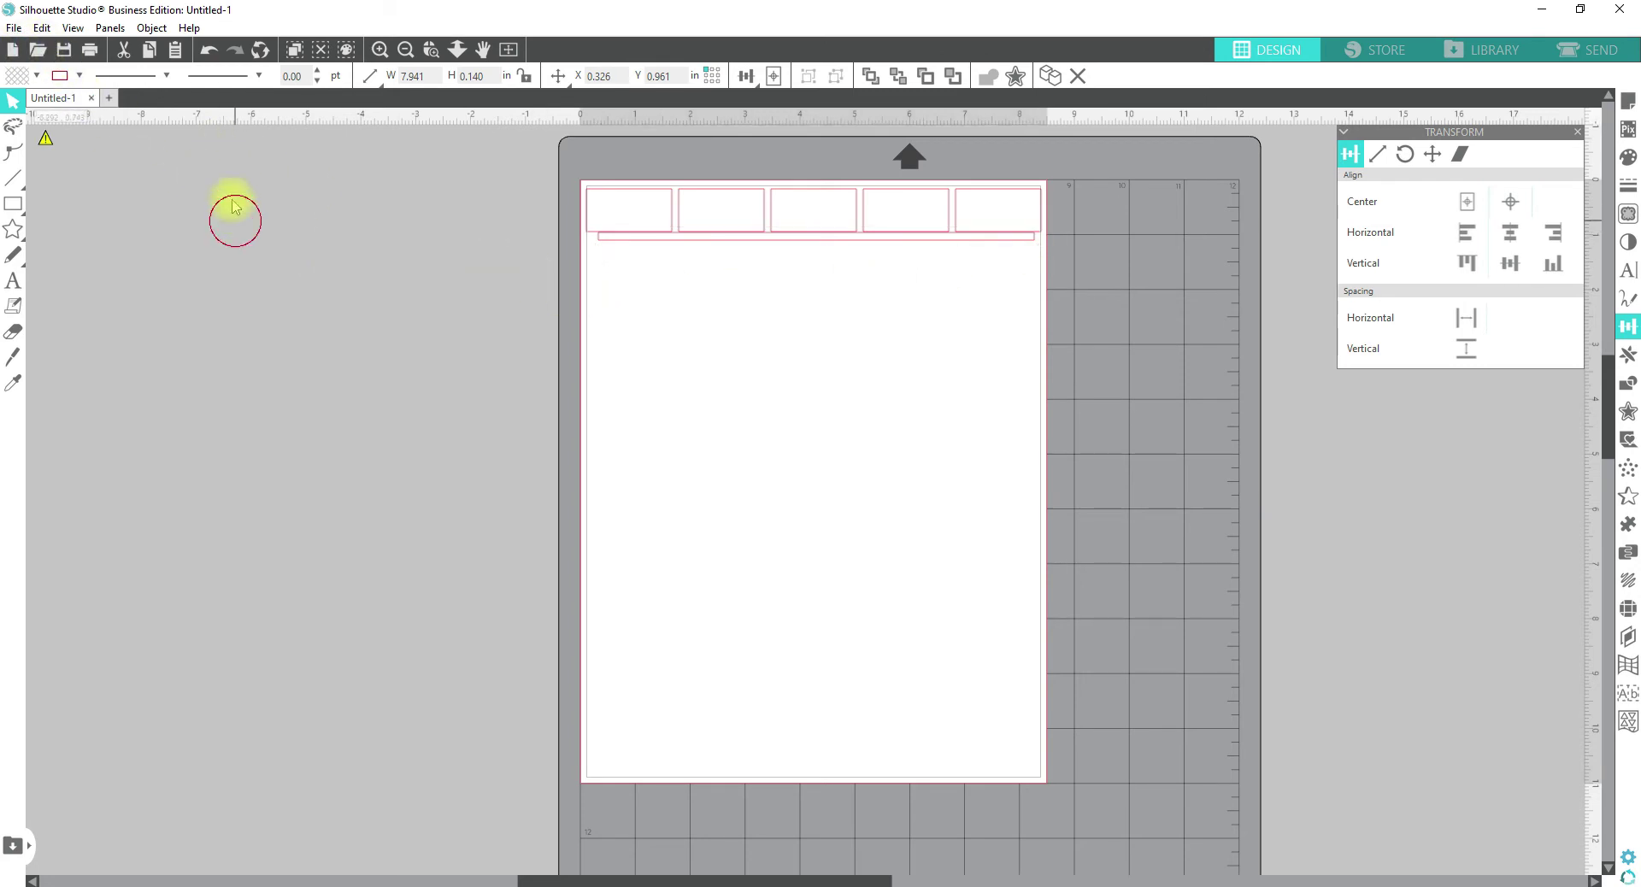
{"action": "left_click", "coordinate": [617, 250]}
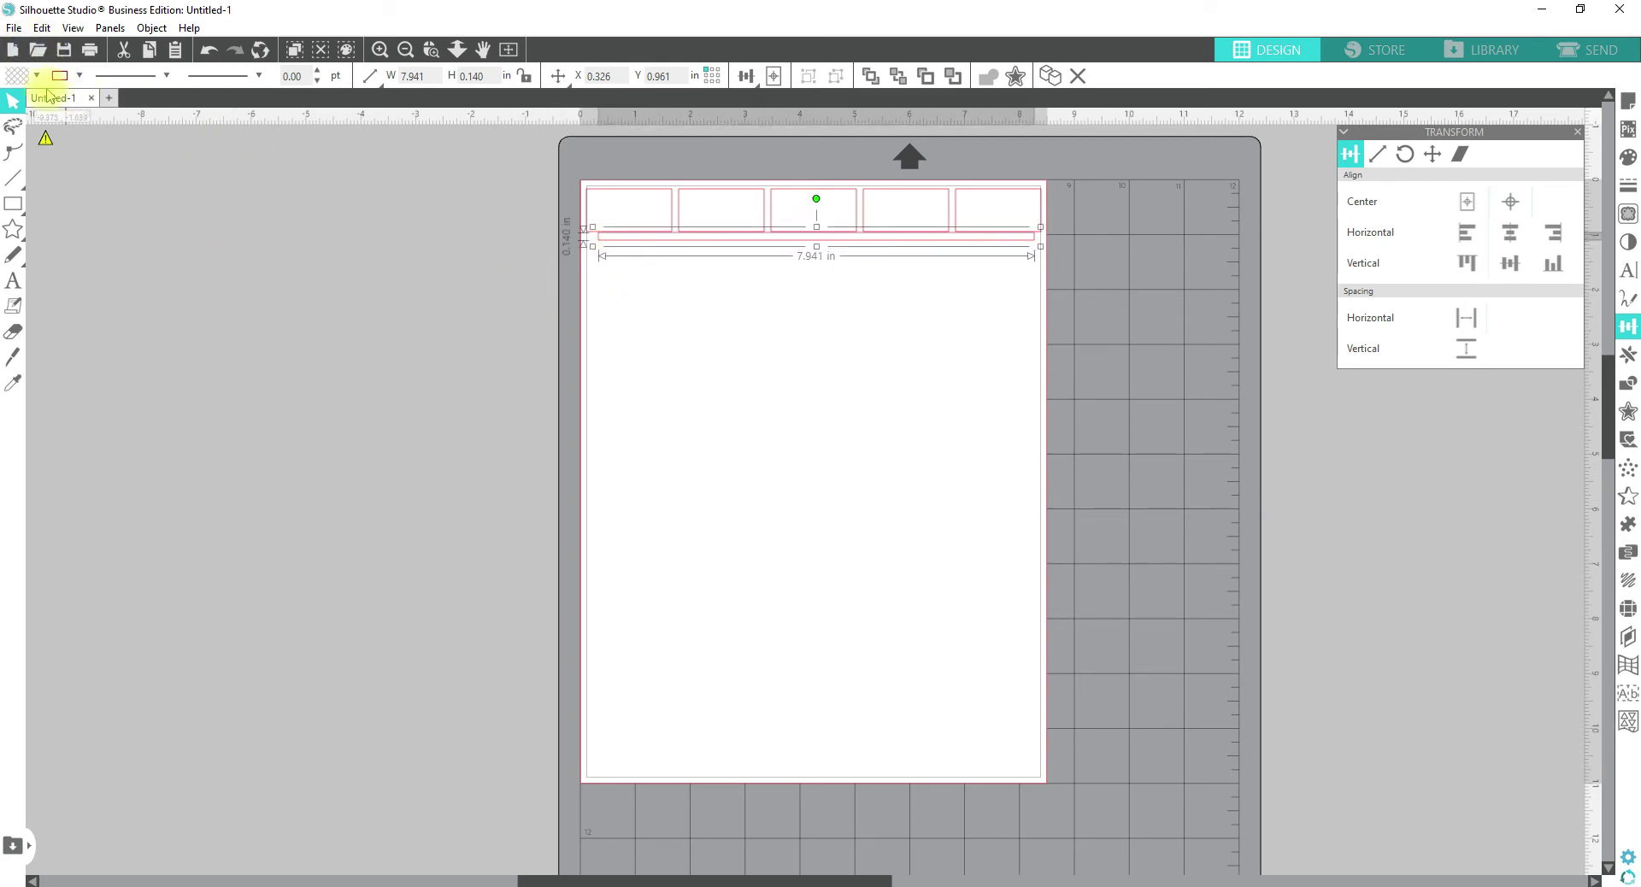
- Fill the bar light blue and select it together with the five boxes
{"action": "left_click", "coordinate": [13, 27]}
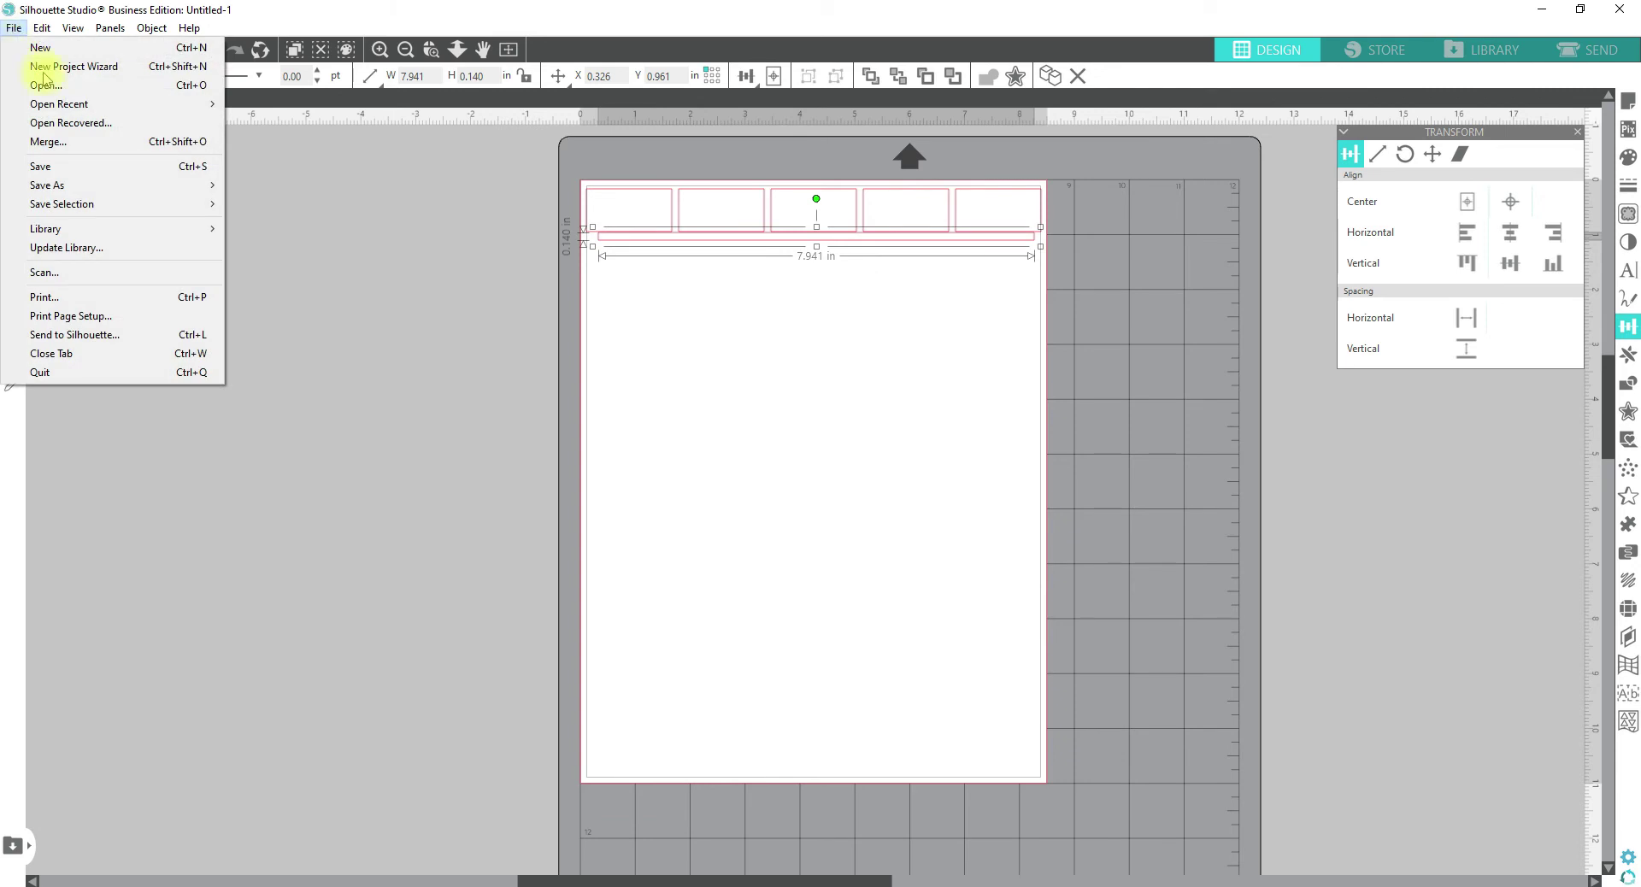
{"action": "left_click", "coordinate": [229, 183]}
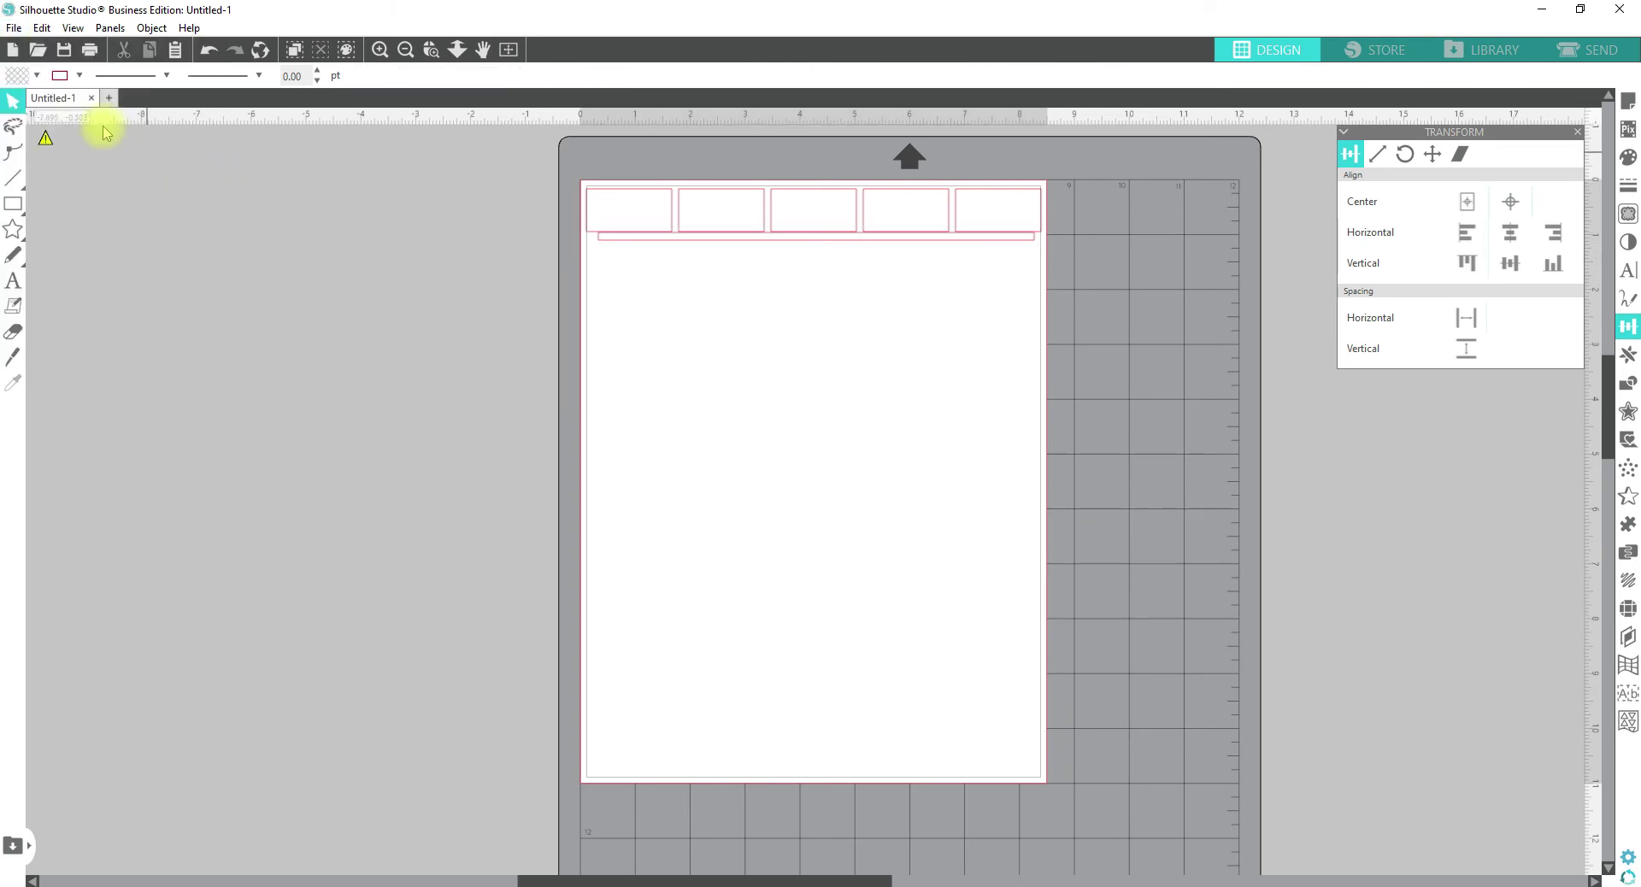
{"action": "left_click", "coordinate": [596, 244]}
{"action": "left_click", "coordinate": [36, 75]}
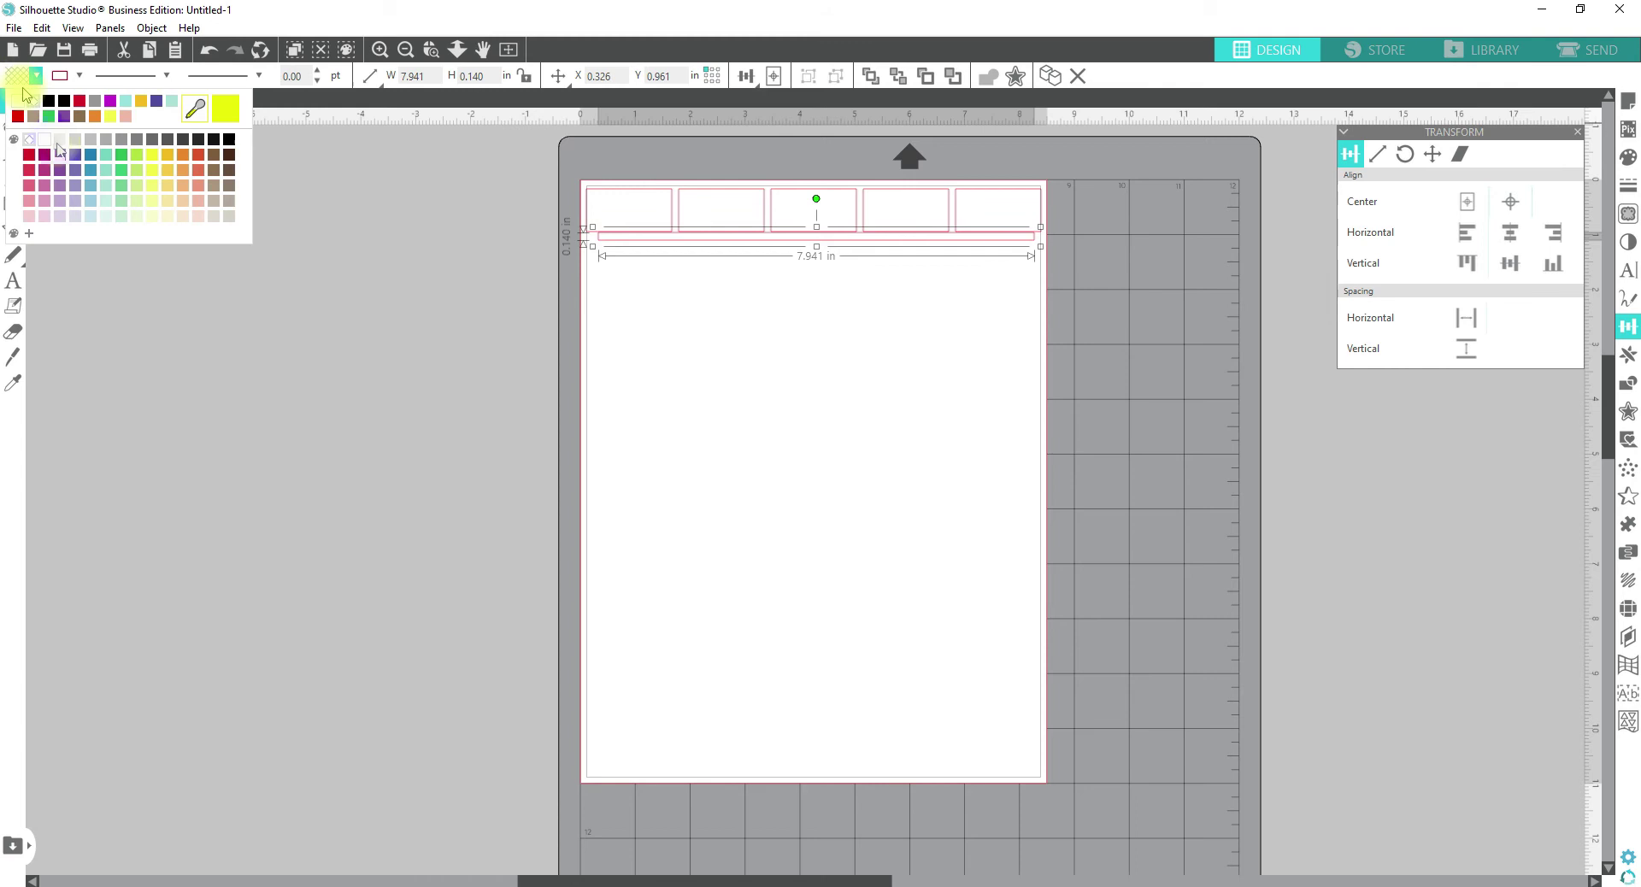
{"action": "left_click", "coordinate": [91, 185]}
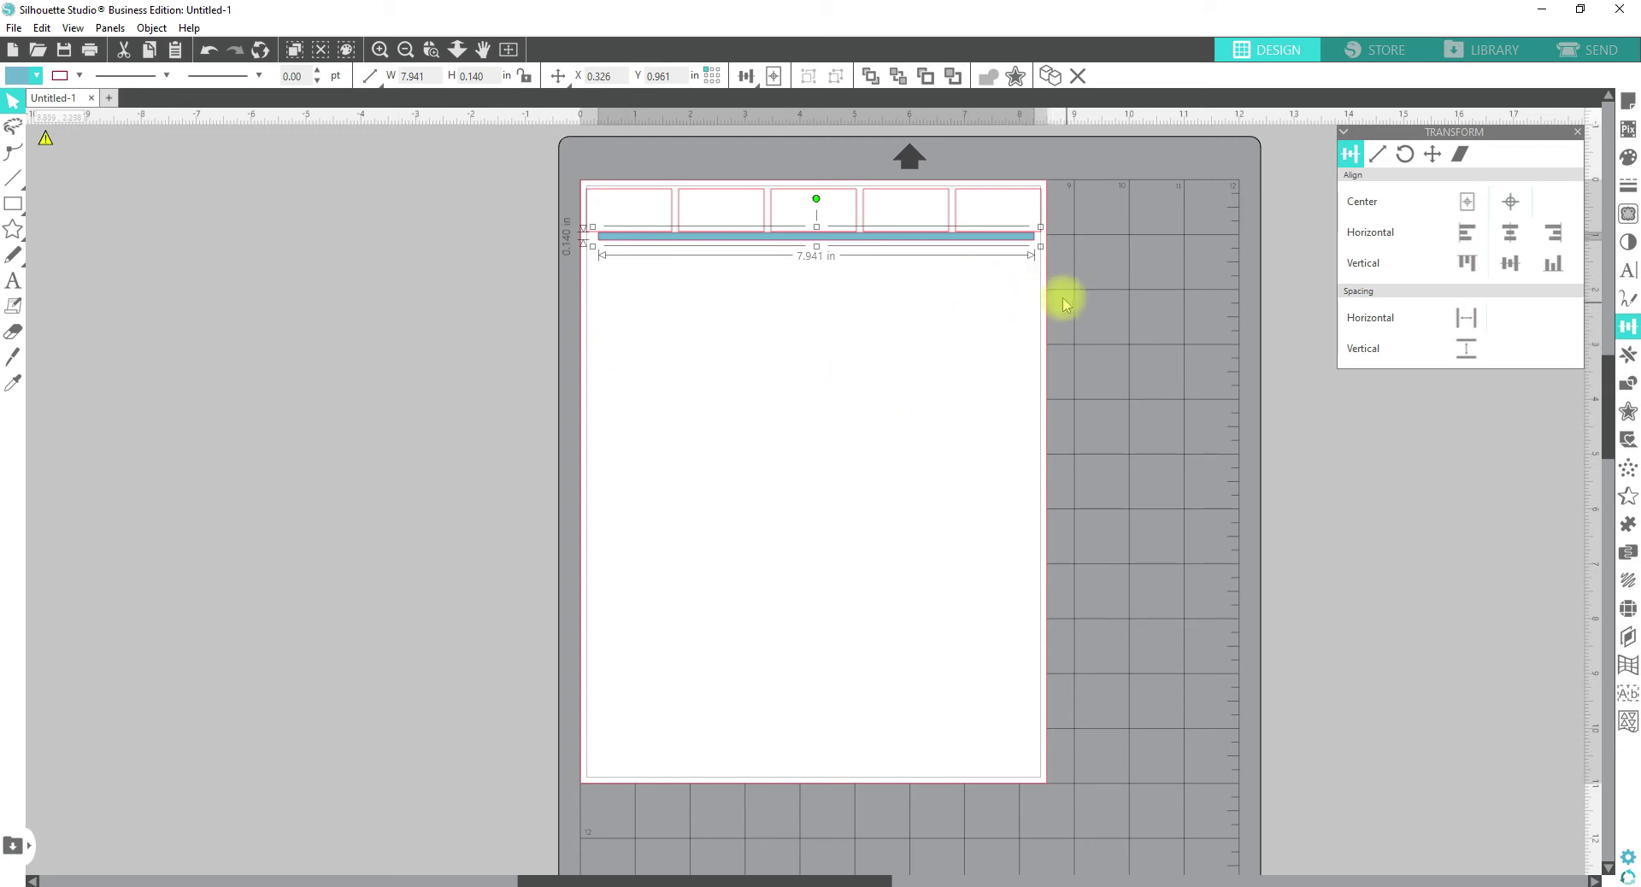
{"action": "left_click_drag", "start_coordinate": [1064, 293], "coordinate": [602, 226]}
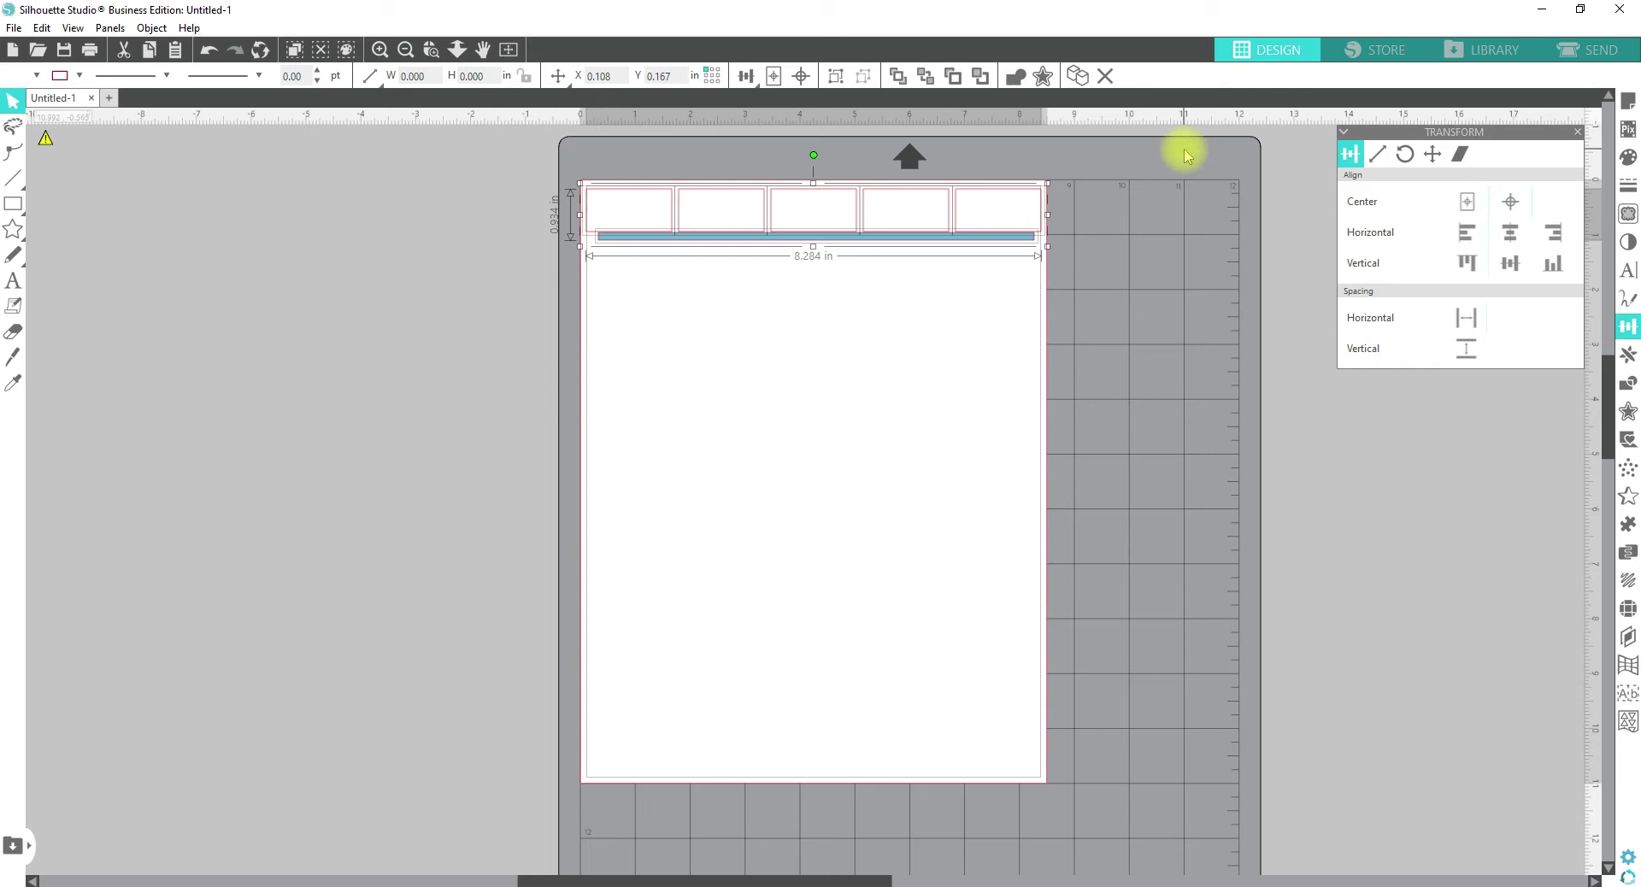
- Replicate the boxes and blue bar downward in repeated rows
{"action": "left_click", "coordinate": [1627, 353]}
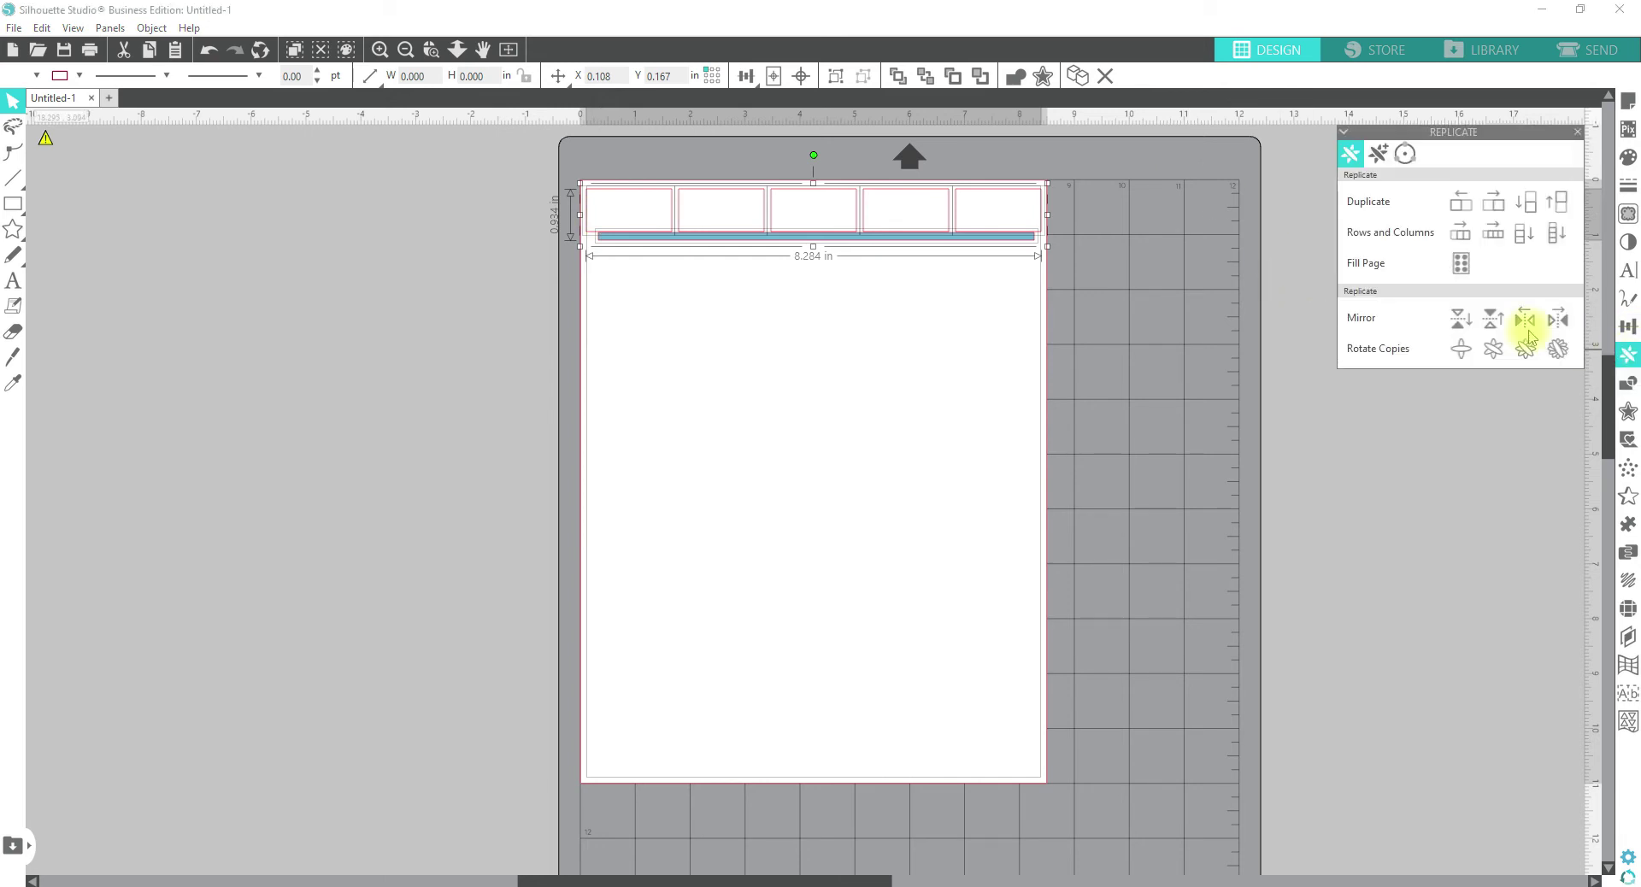
{"action": "left_click", "coordinate": [1557, 239]}
{"action": "left_click", "coordinate": [1556, 239]}
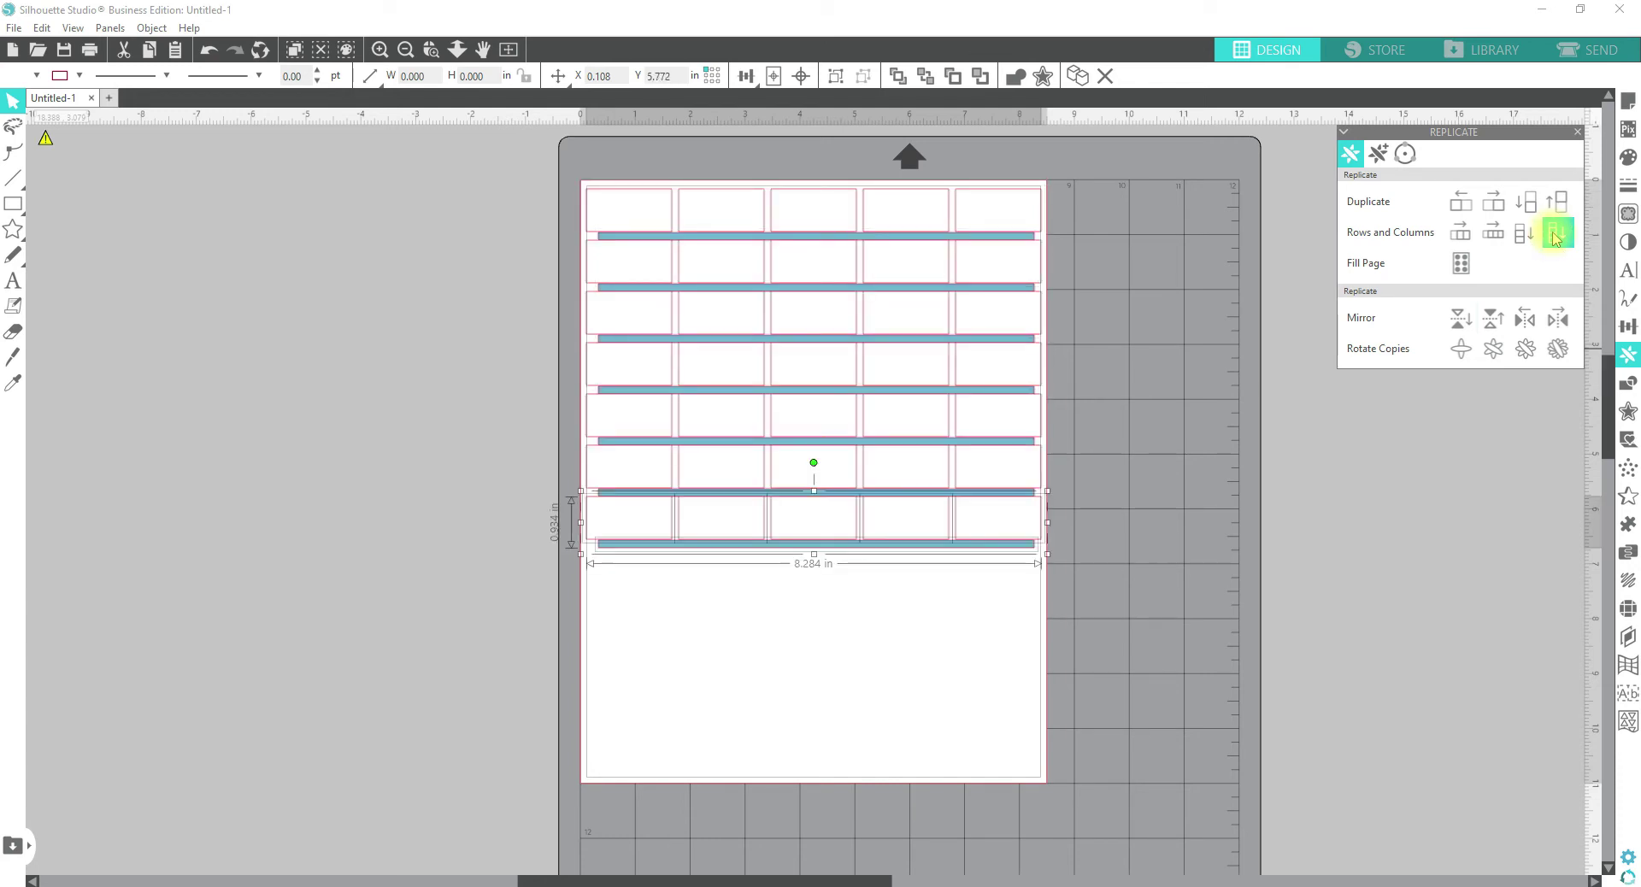
{"action": "left_click", "coordinate": [1556, 239]}
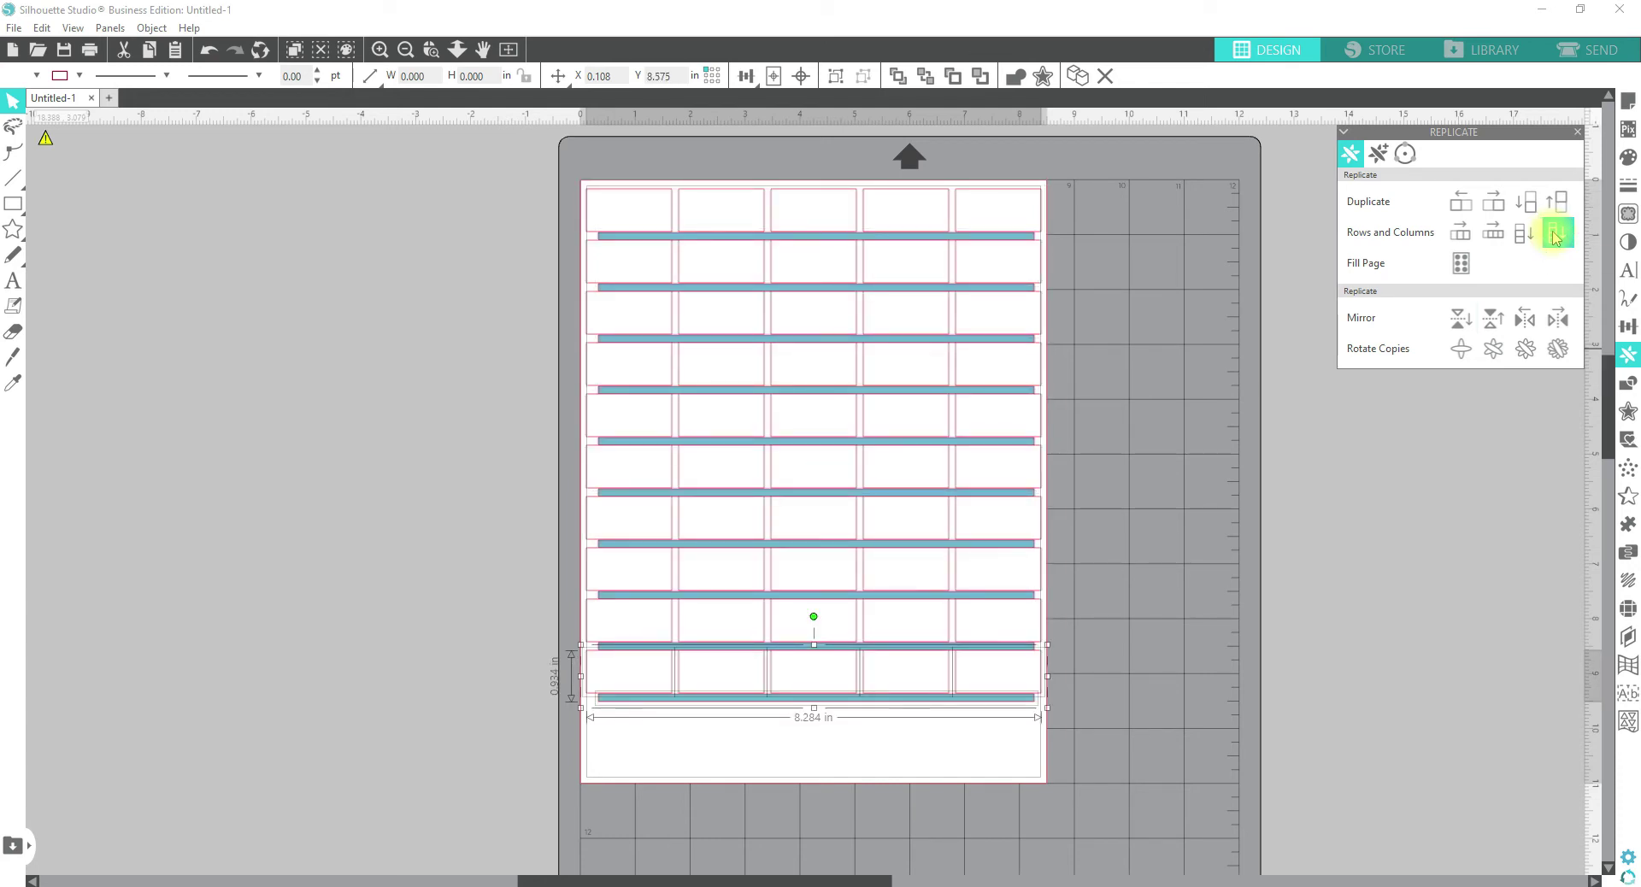
{"action": "left_click", "coordinate": [1557, 239]}
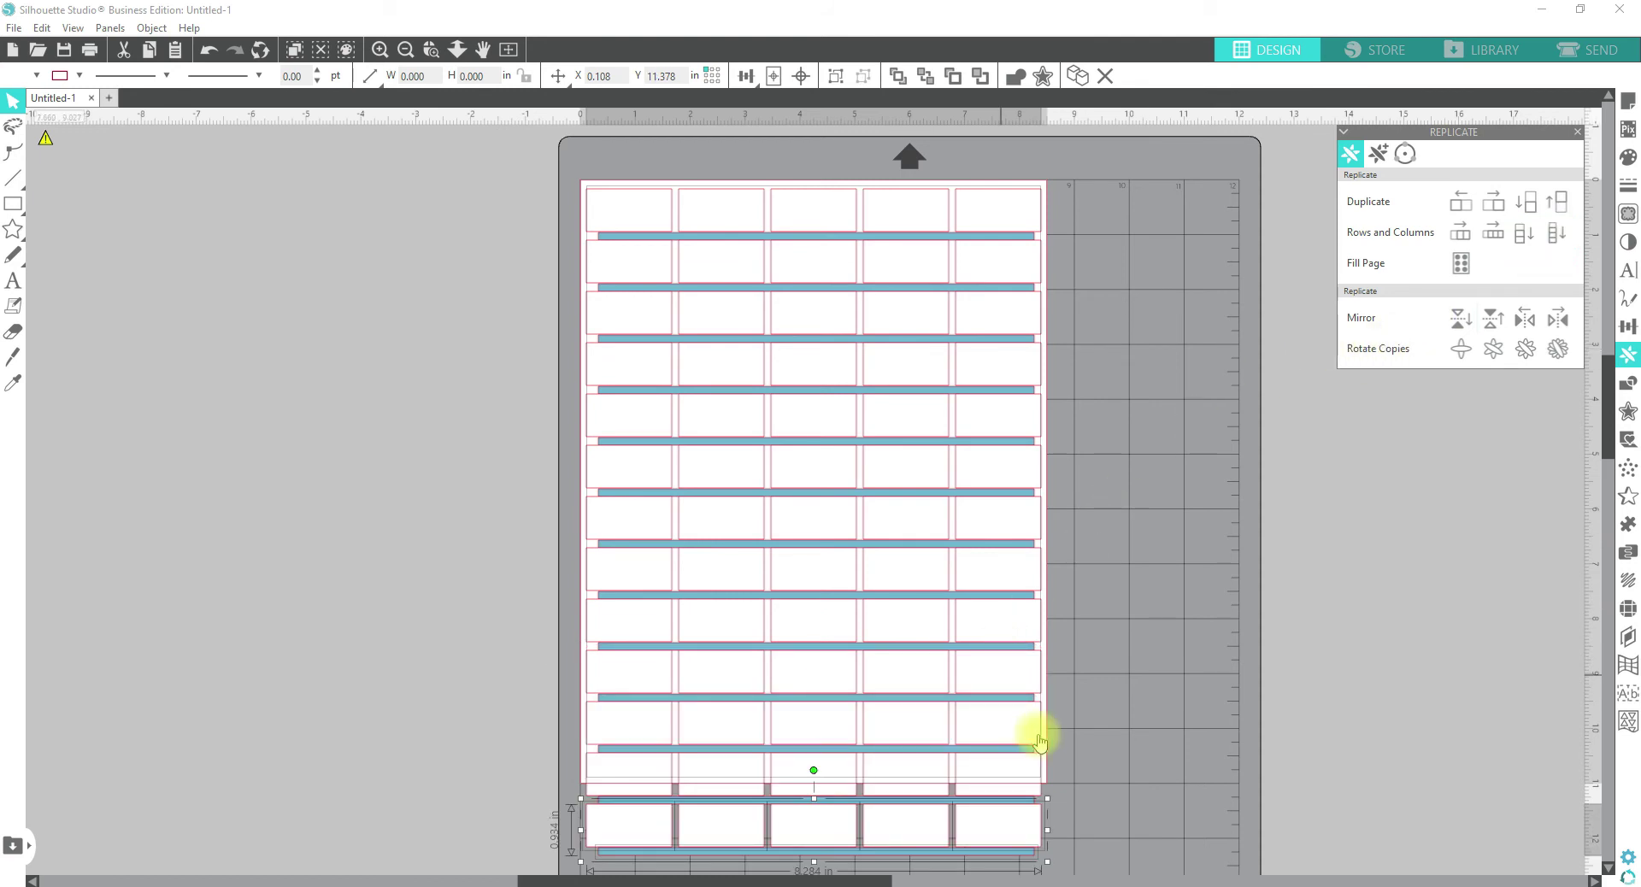
- Delete the rows and stray blue bar overflowing the bottom of the page
{"action": "left_click_drag", "start_coordinate": [1128, 835], "coordinate": [568, 758]}
{"action": "key", "text": "Delete"}
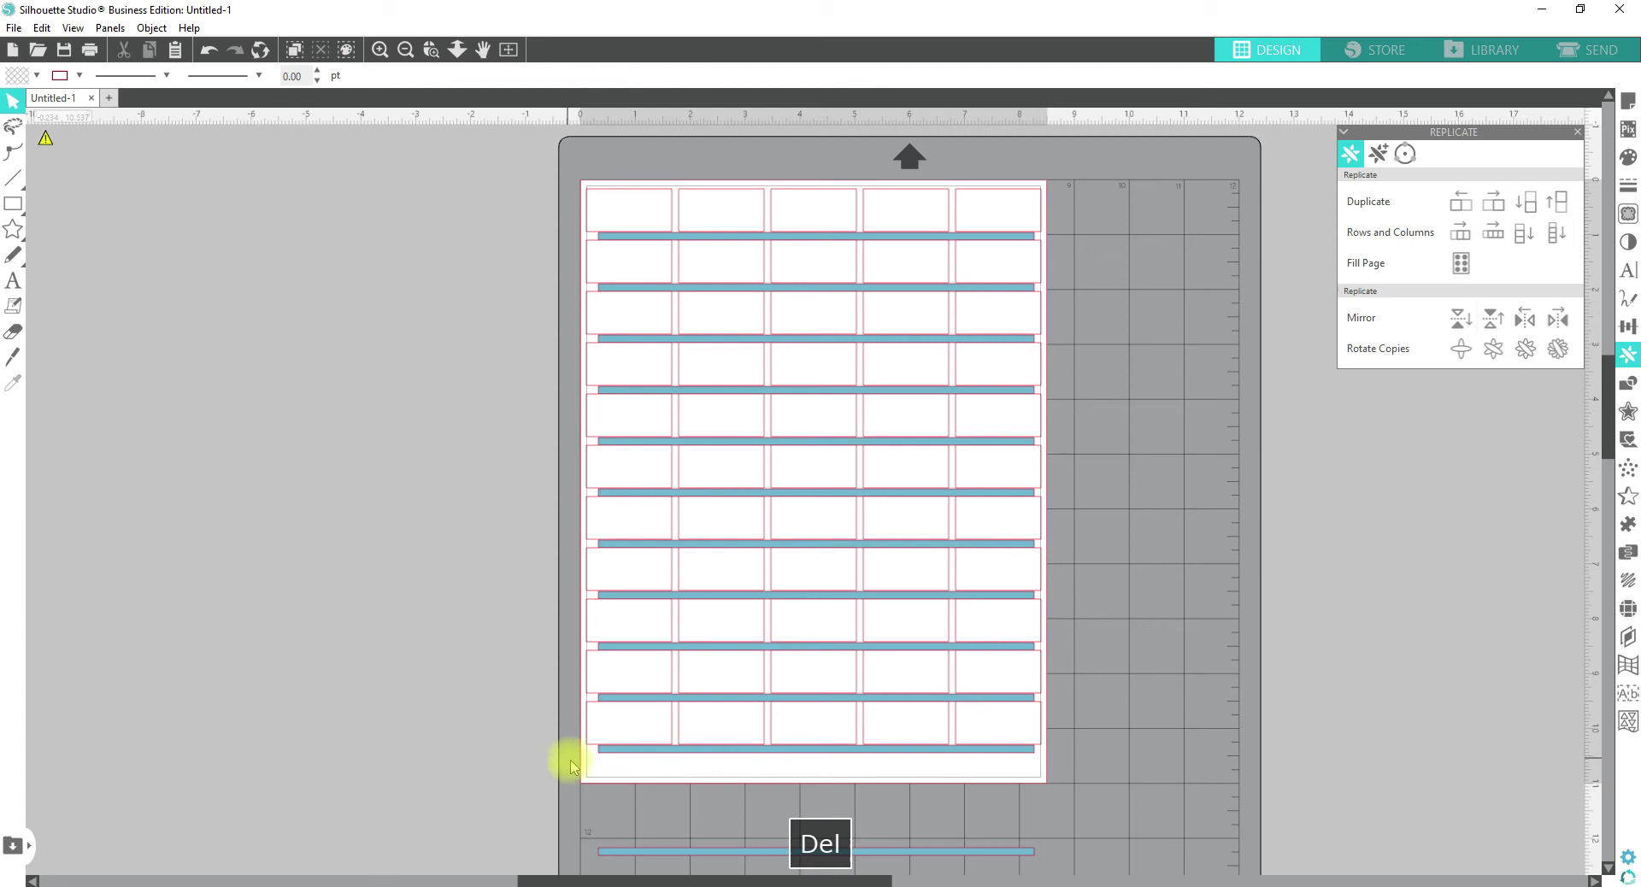
{"action": "left_click", "coordinate": [641, 850]}
{"action": "key", "text": "Delete"}
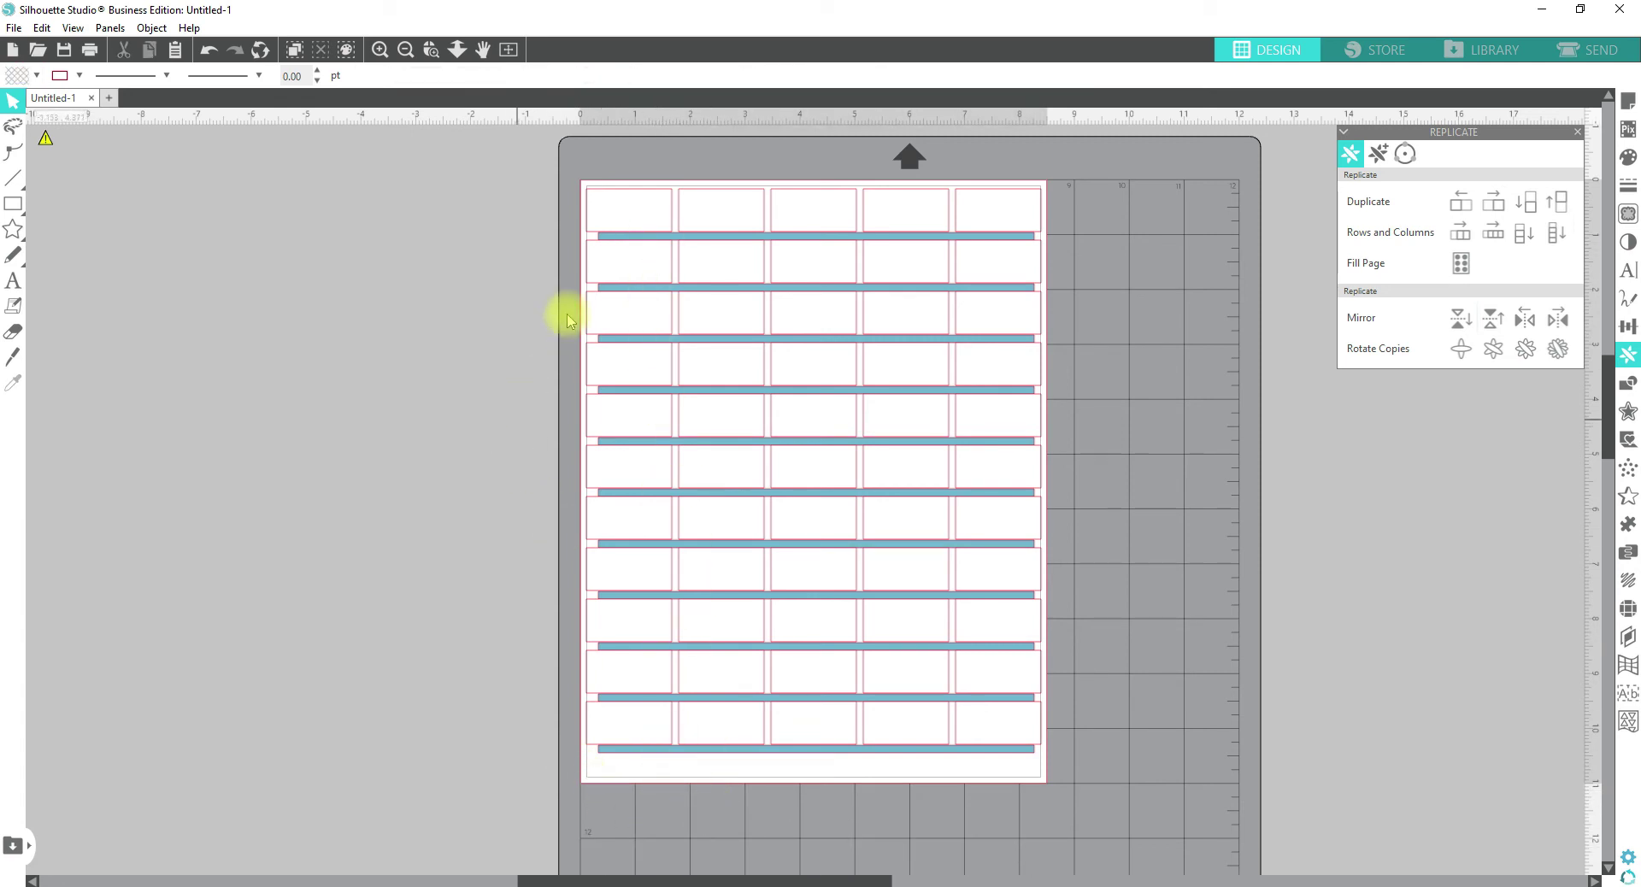
- Select every shape filled RGB(106,175,211) blue by fill colour and delete them
{"action": "left_click", "coordinate": [38, 28]}
{"action": "left_click", "coordinate": [107, 274]}
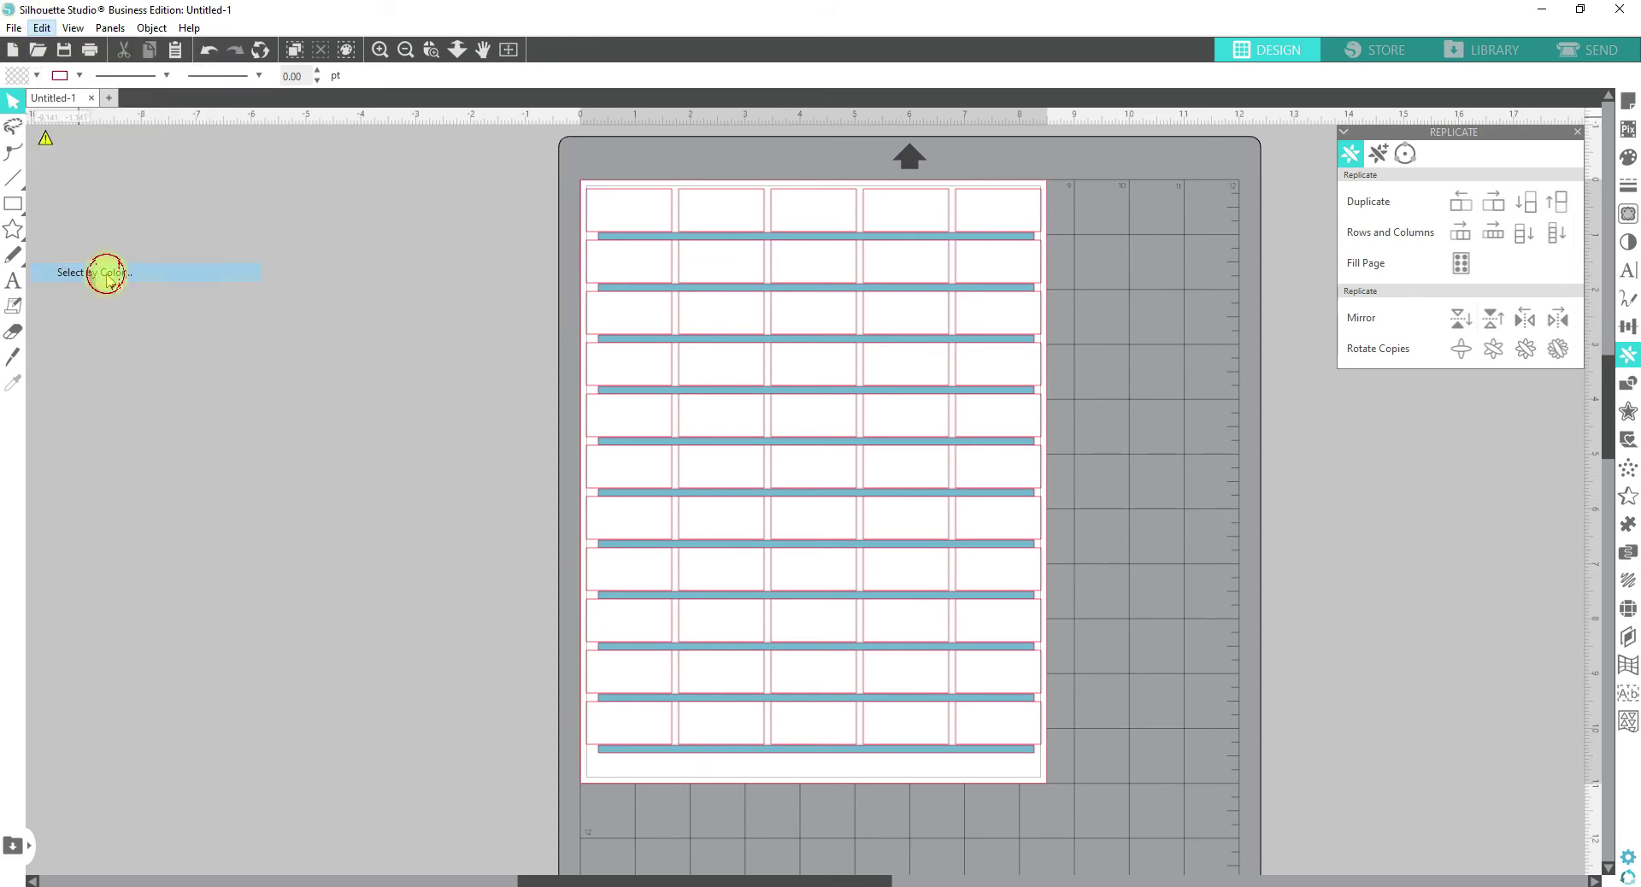
{"action": "left_click", "coordinate": [1550, 176]}
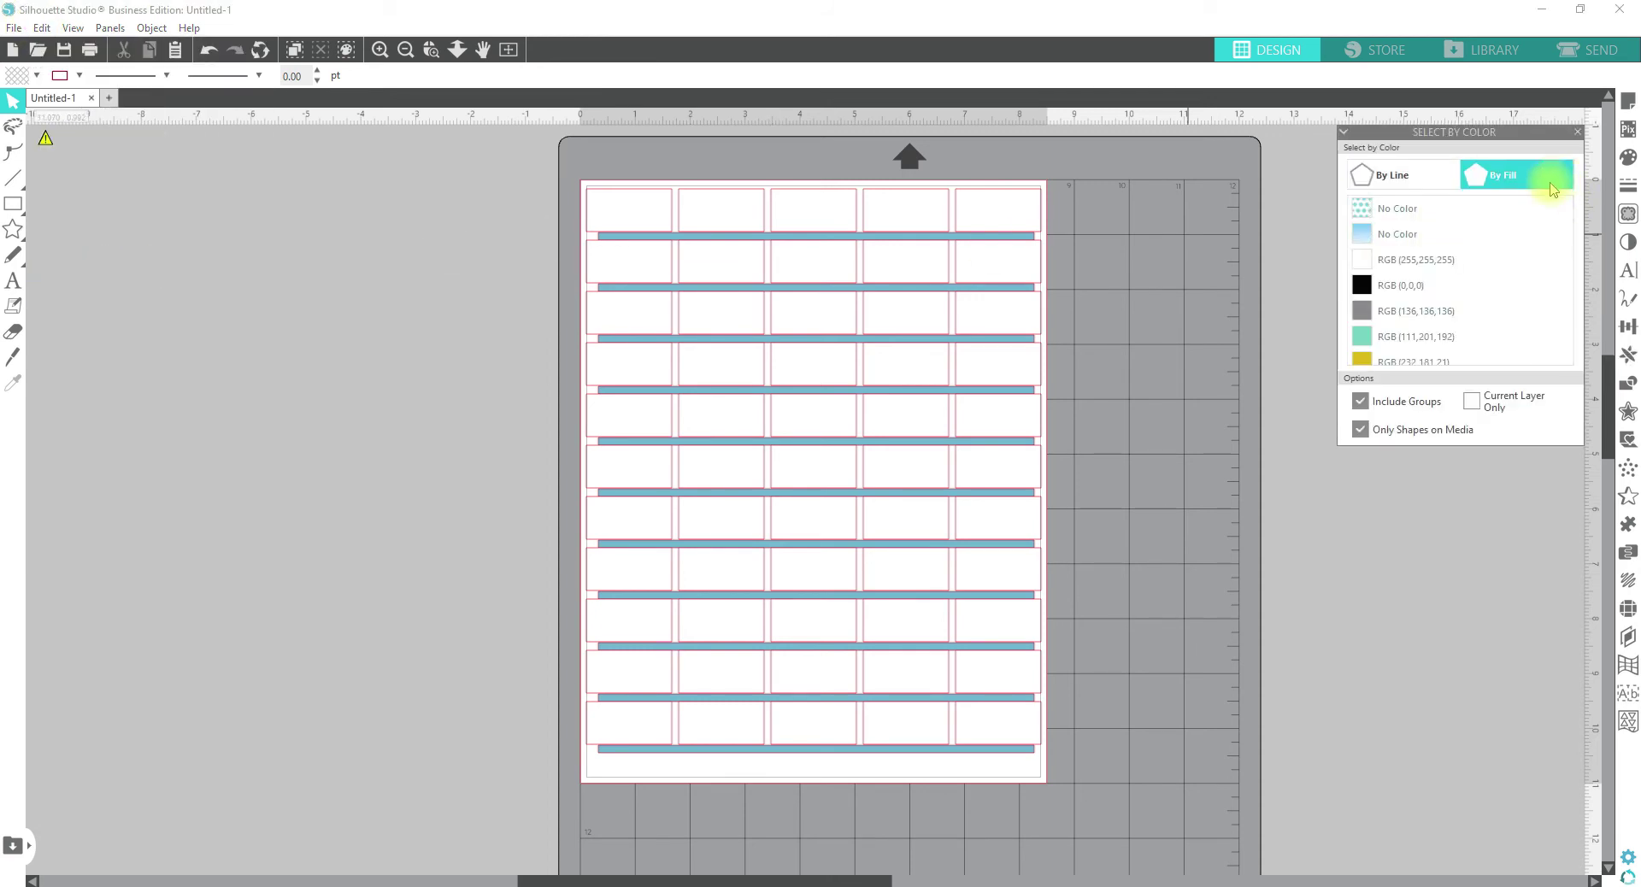
{"action": "scroll", "coordinate": [1490, 273], "scroll_direction": "down", "scroll_amount": 1}
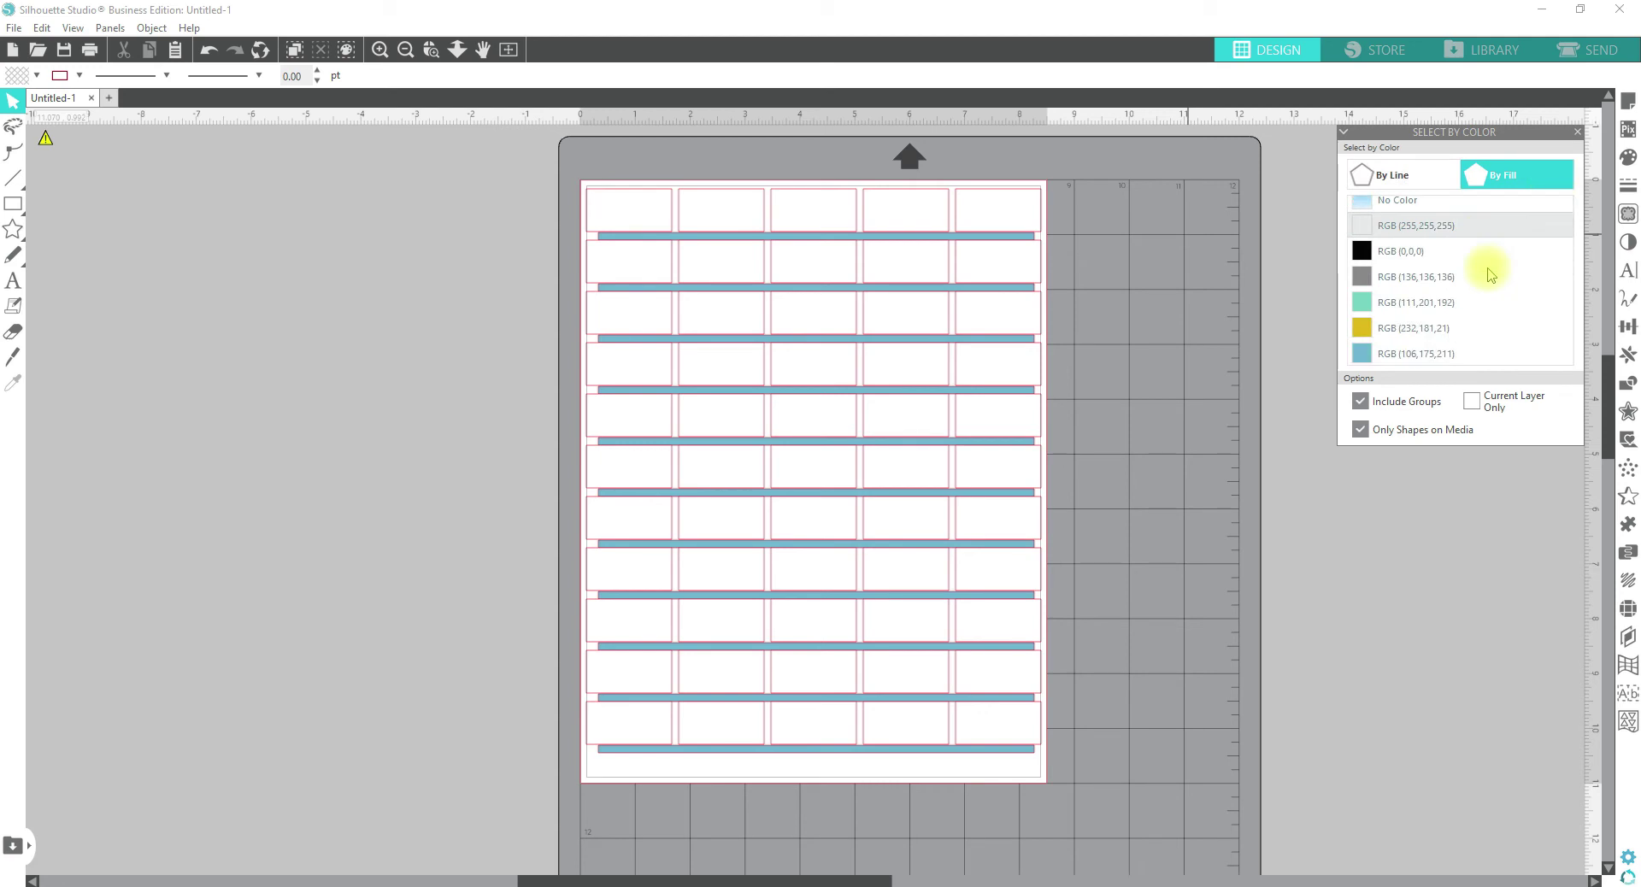
{"action": "left_click", "coordinate": [1383, 356]}
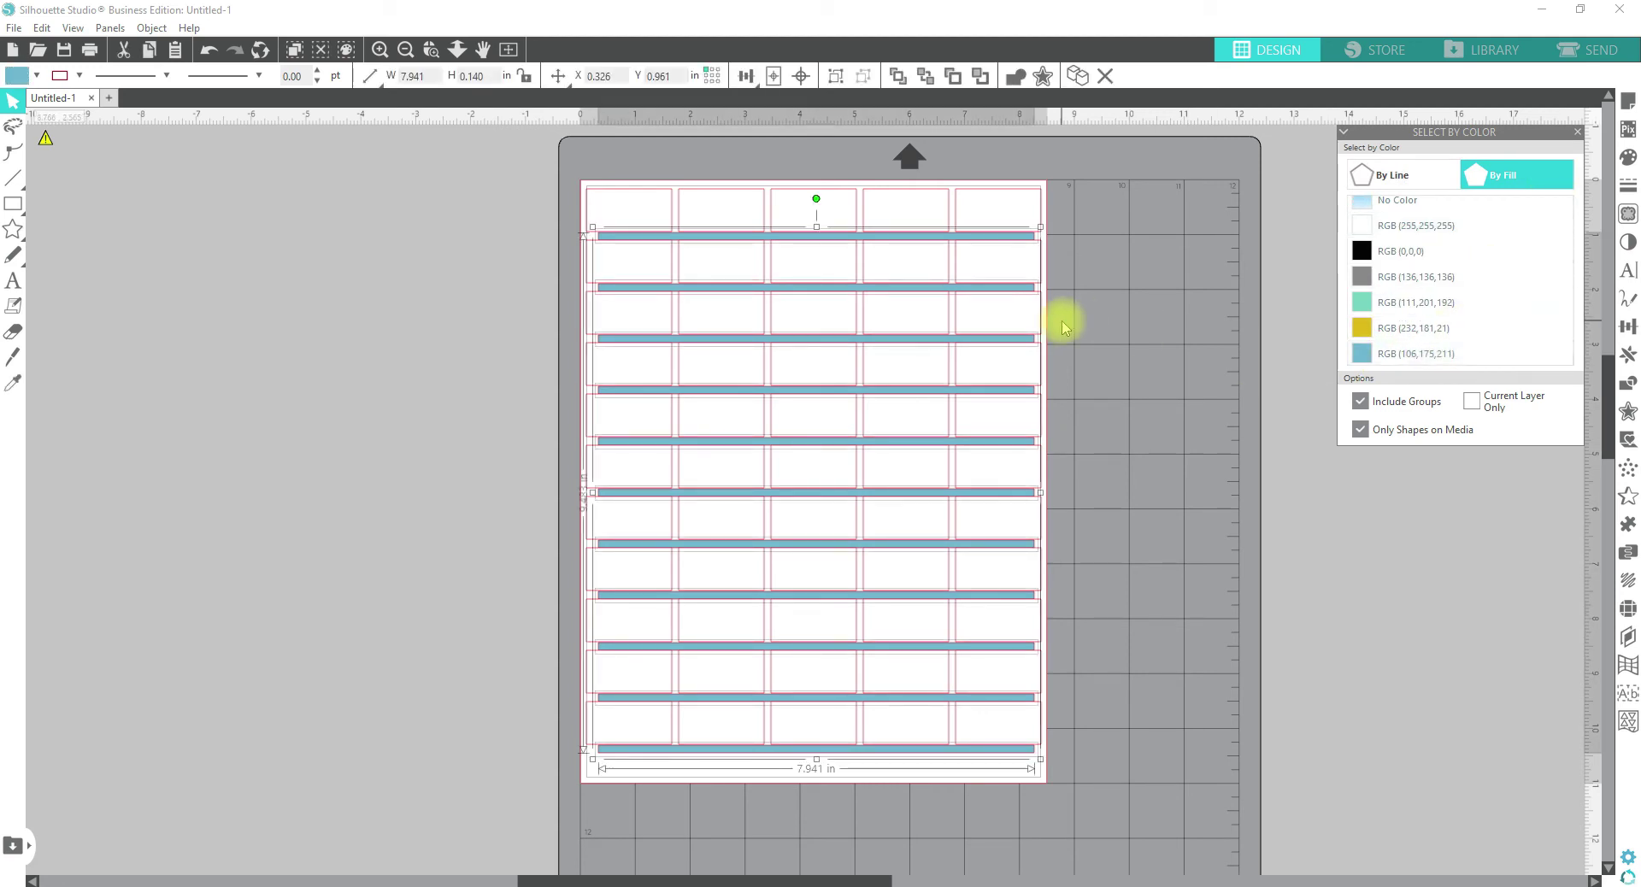
{"action": "key", "text": "Delete"}
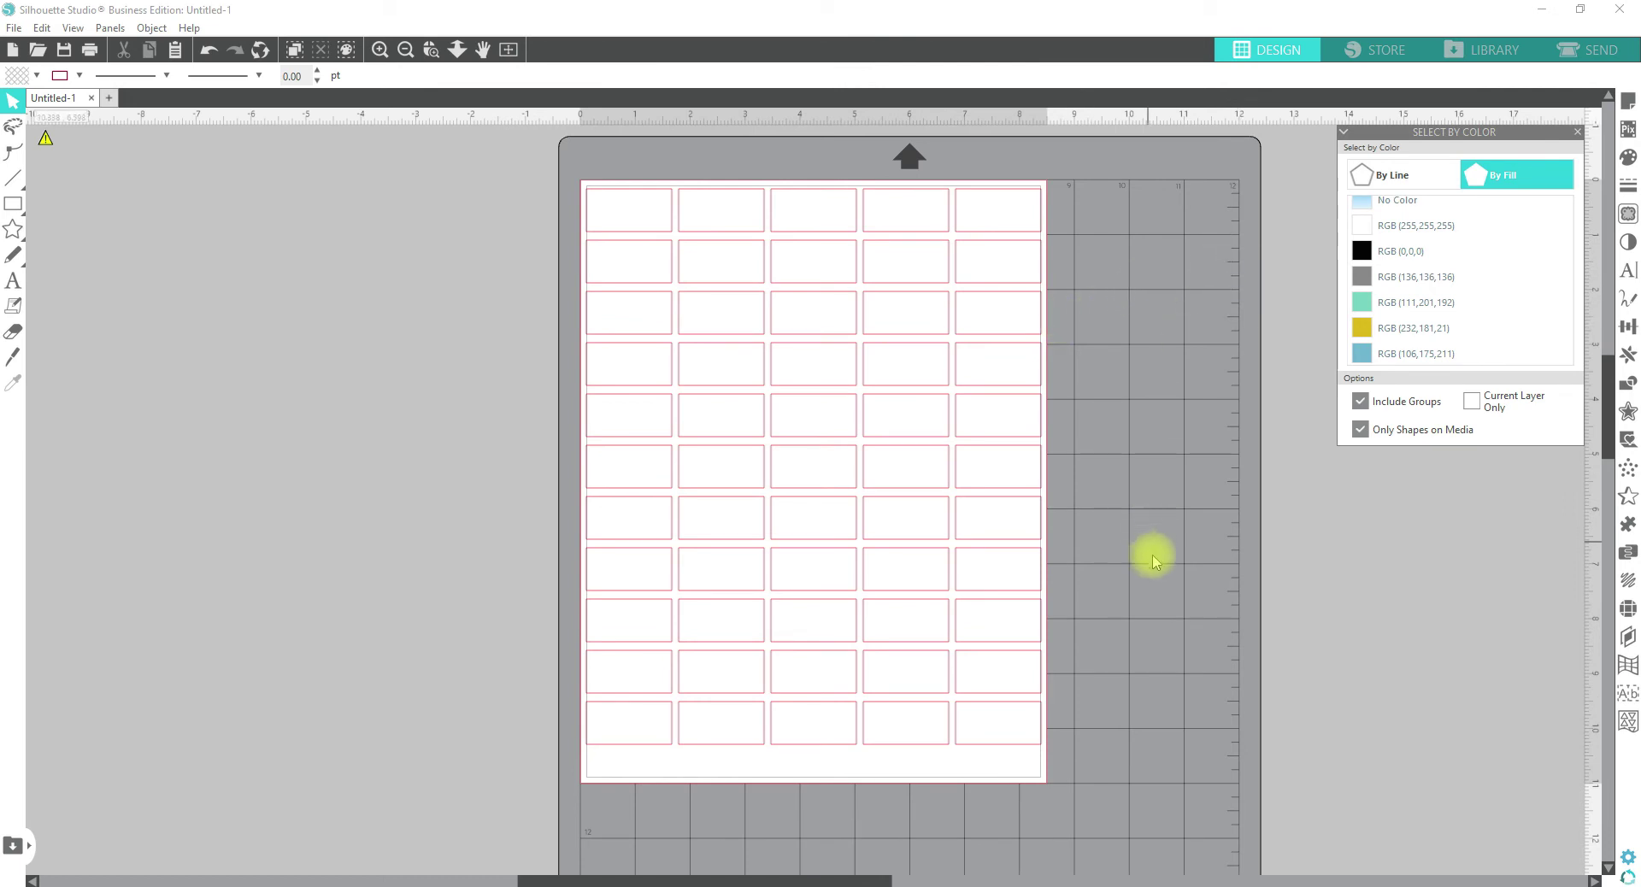
{"action": "left_click", "coordinate": [1149, 259]}
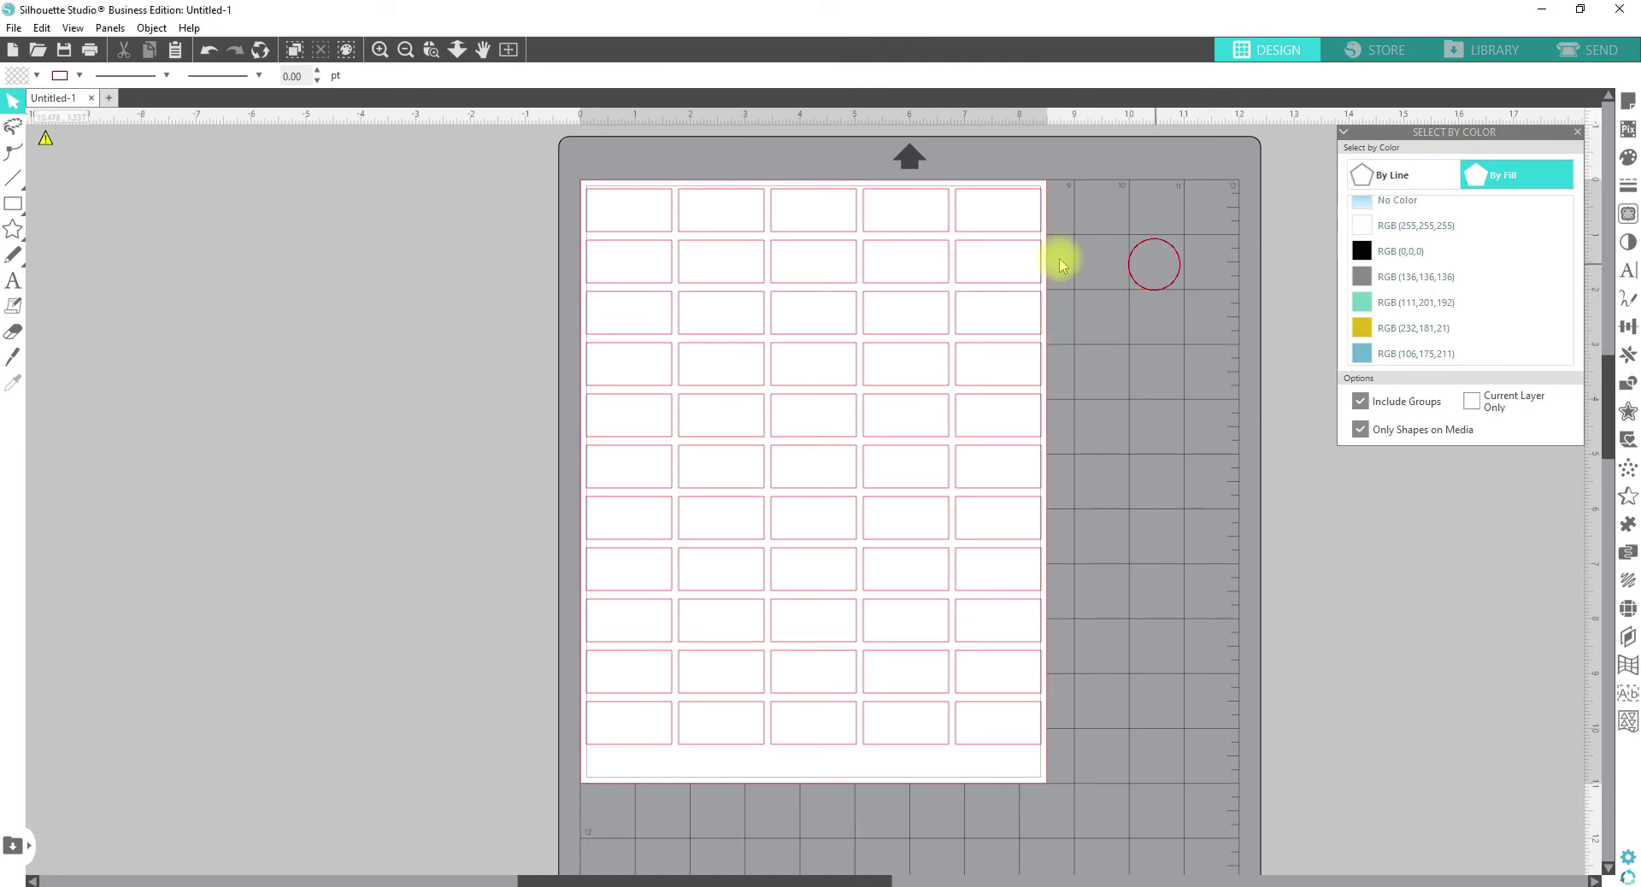
- Show the gradient swatches and fill the top row red, orange, yellow, yellow-green and green
{"action": "left_click", "coordinate": [1627, 158]}
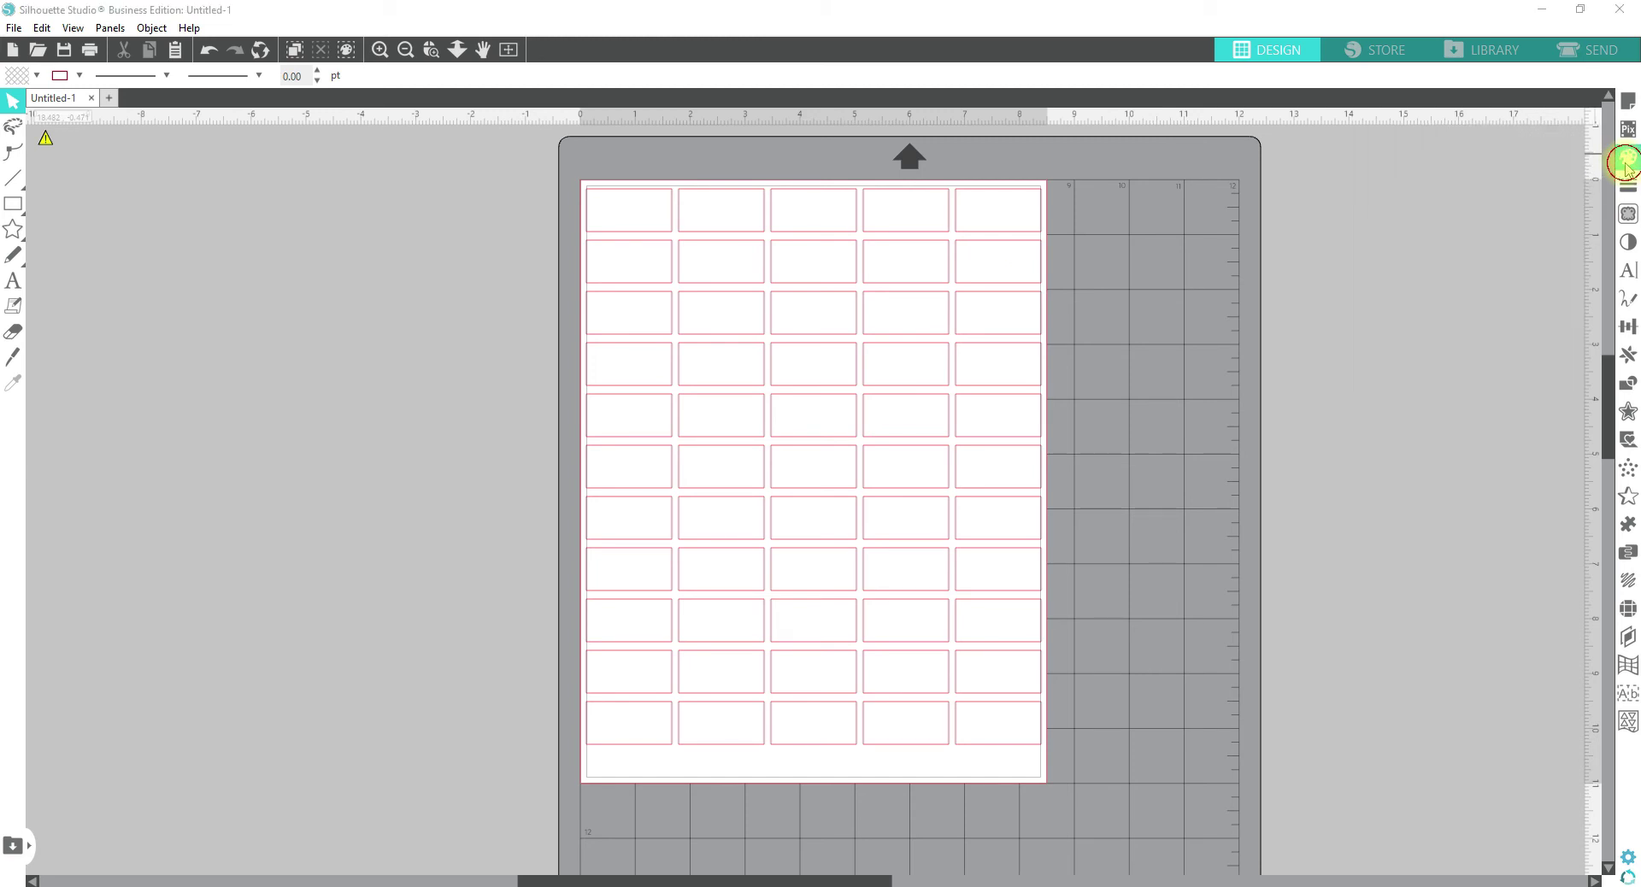
{"action": "left_click", "coordinate": [1379, 155]}
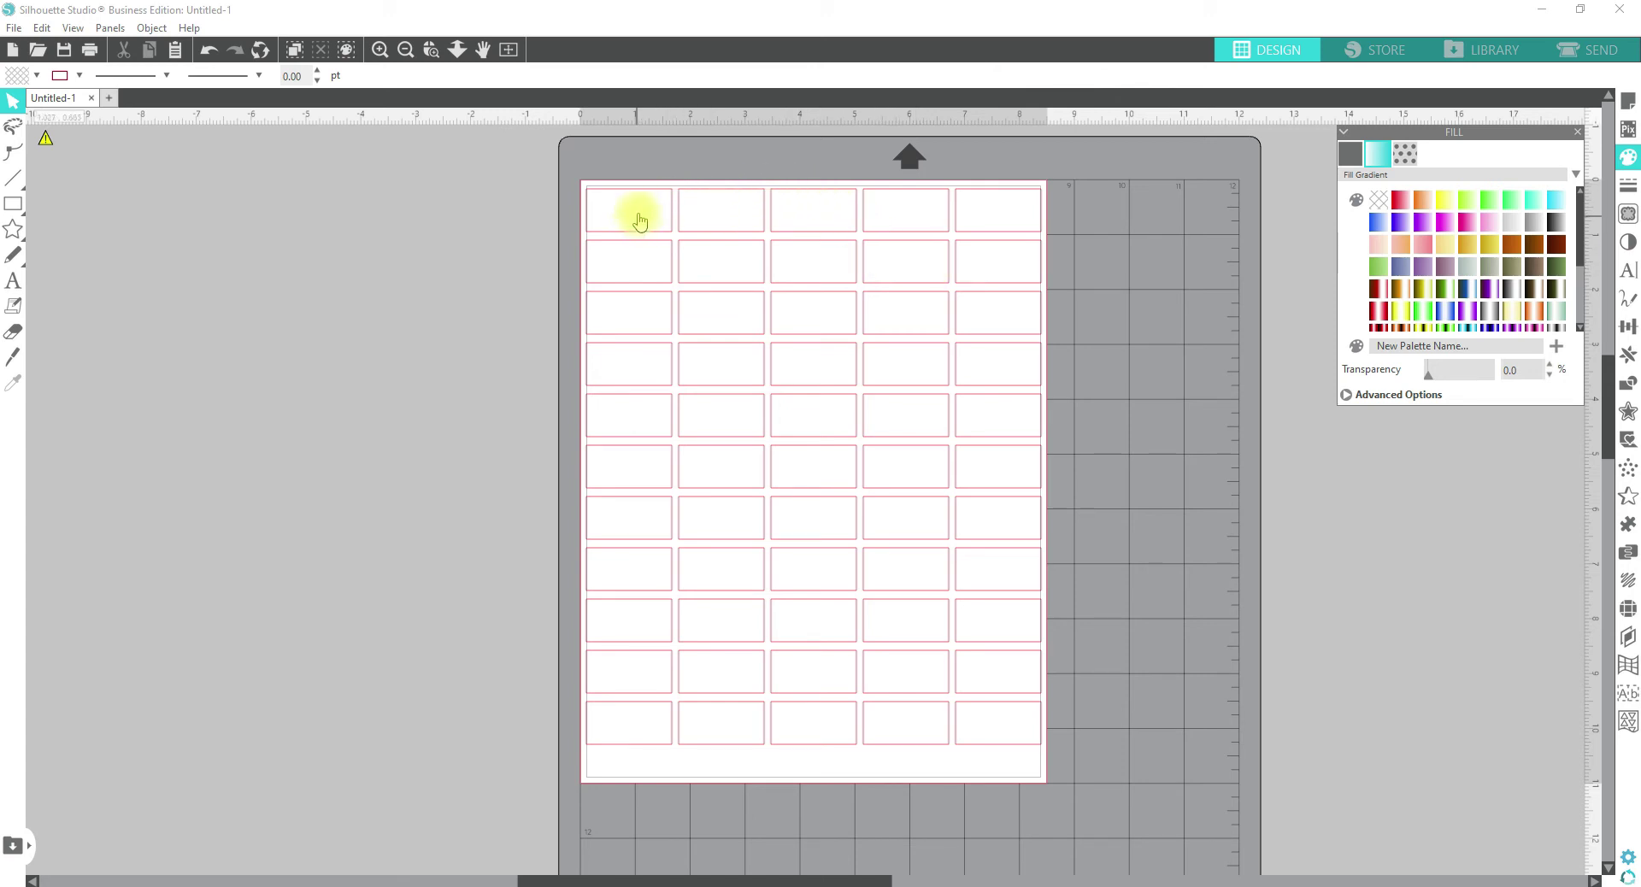
{"action": "left_click_drag", "start_coordinate": [1512, 135], "coordinate": [1214, 163]}
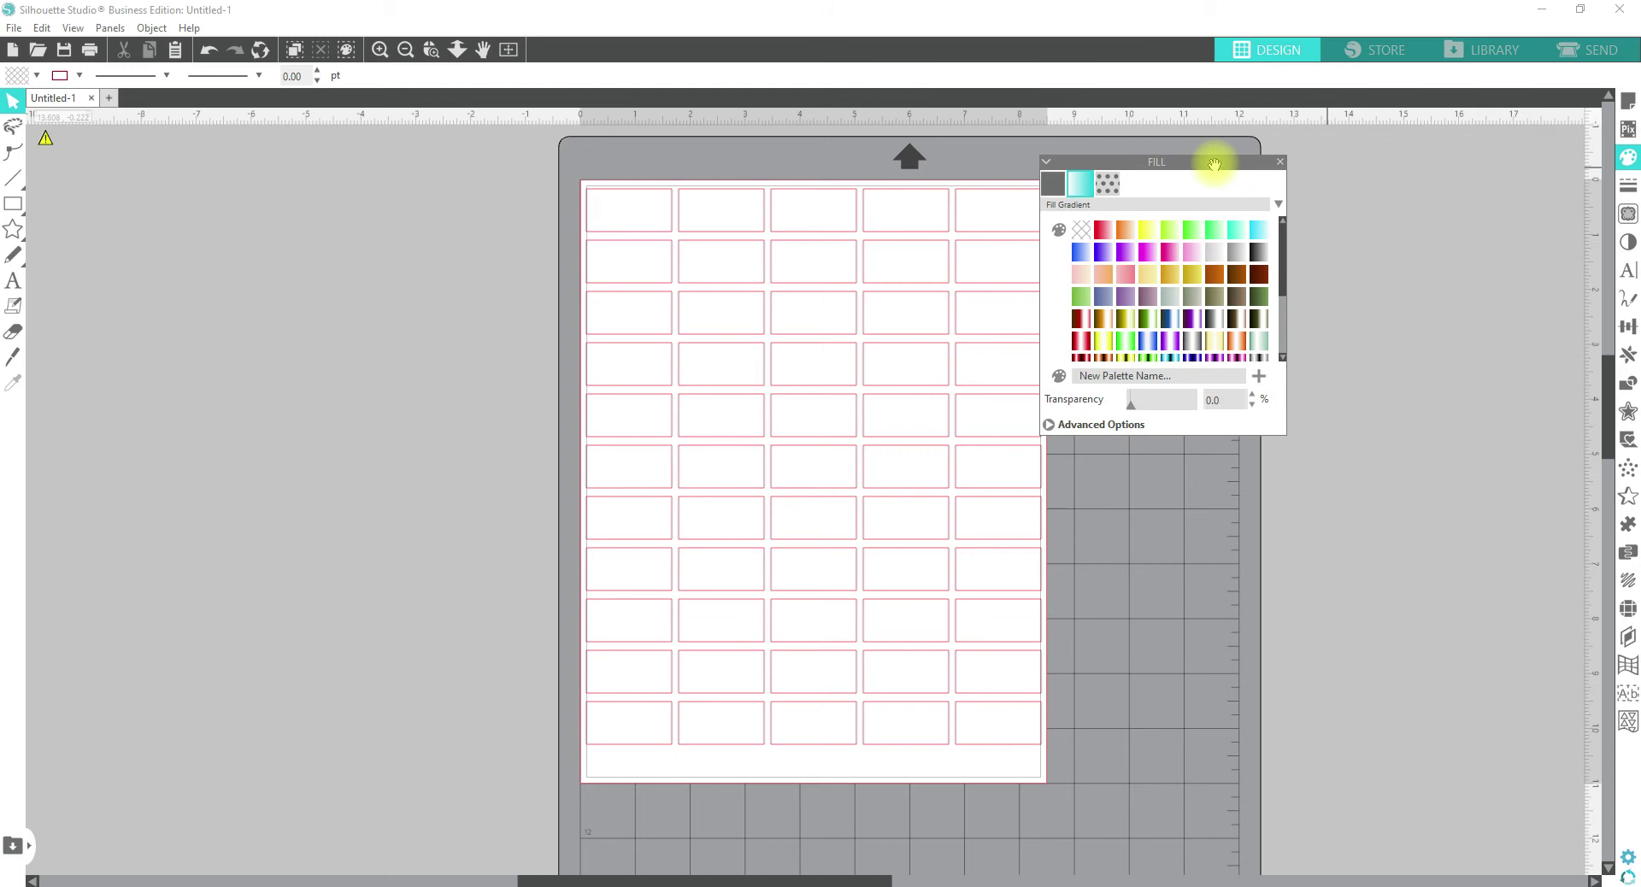
{"action": "left_click", "coordinate": [633, 215]}
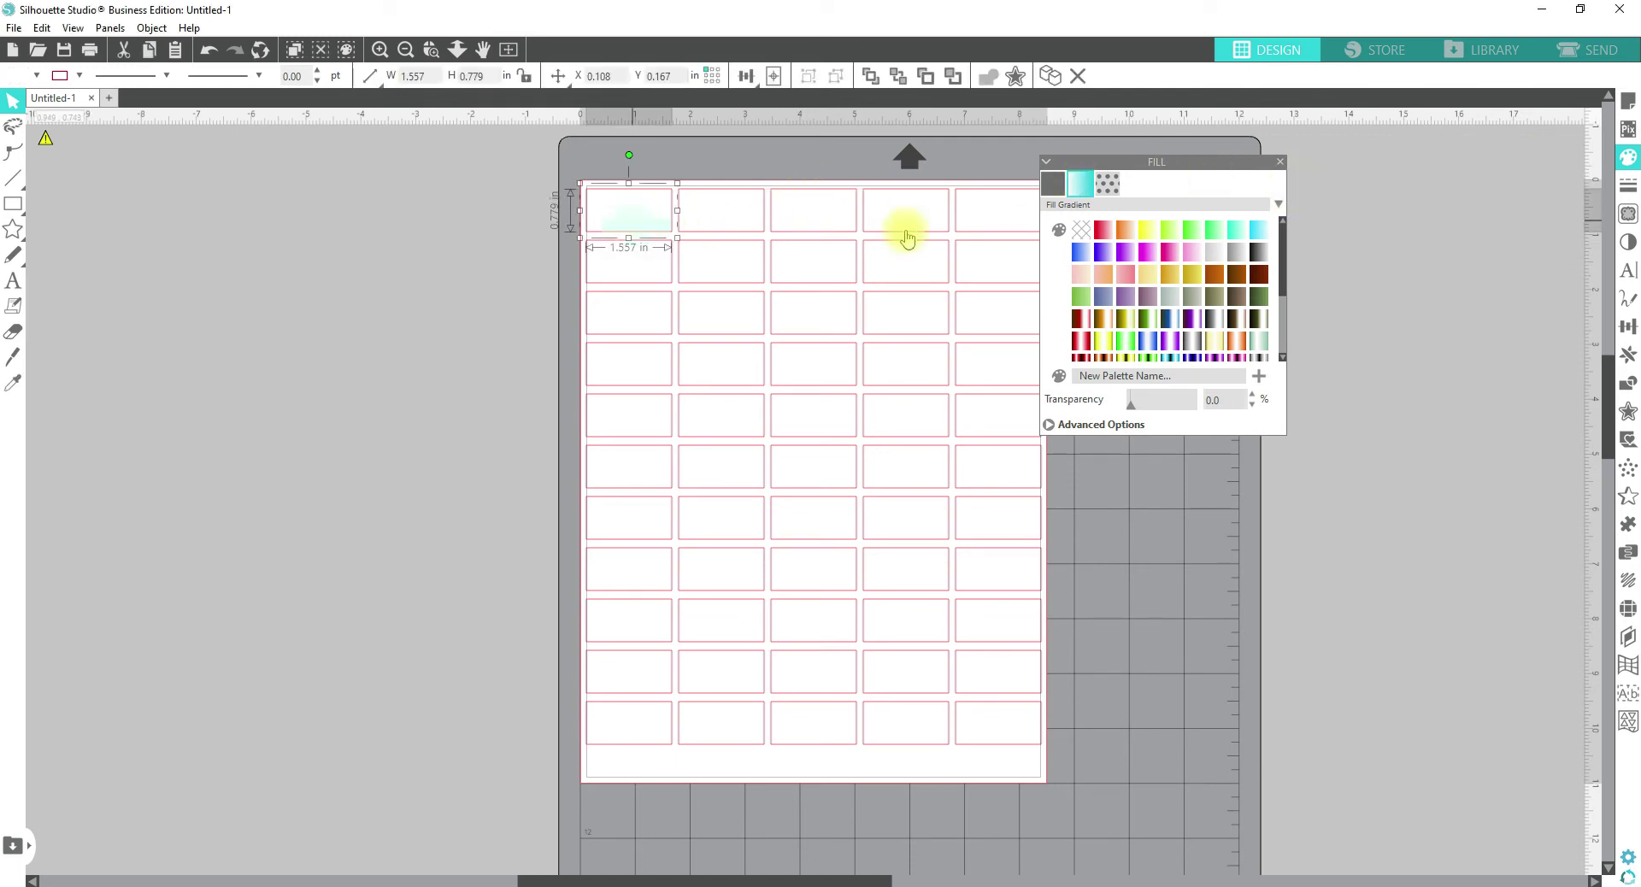
{"action": "left_click", "coordinate": [1103, 229]}
{"action": "left_click", "coordinate": [726, 211]}
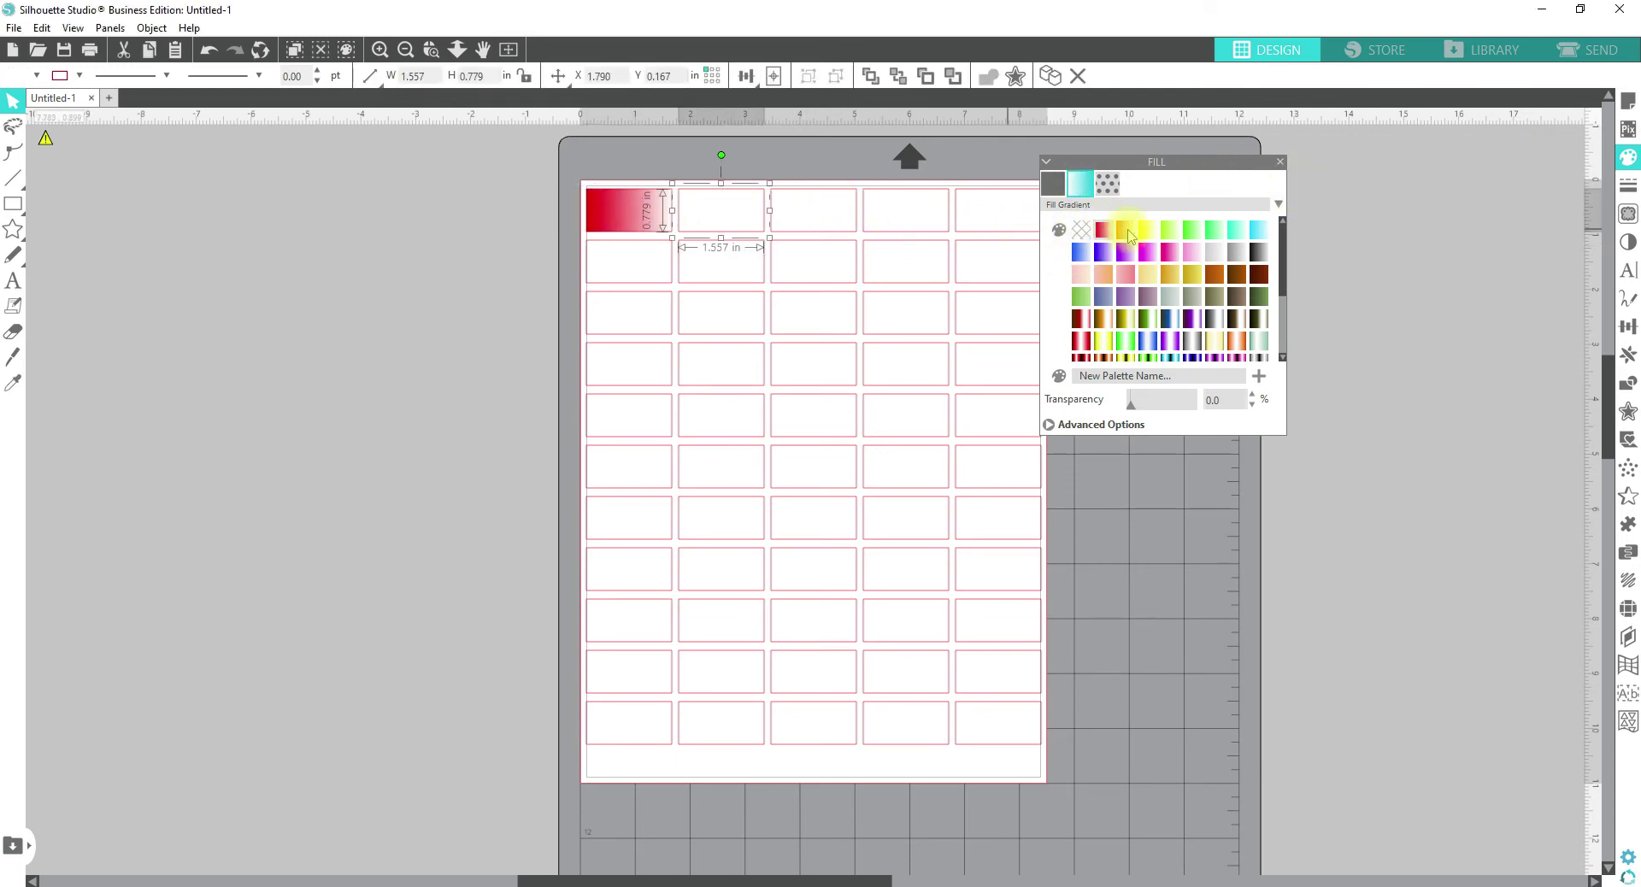
{"action": "left_click", "coordinate": [1134, 228]}
{"action": "left_click", "coordinate": [812, 210]}
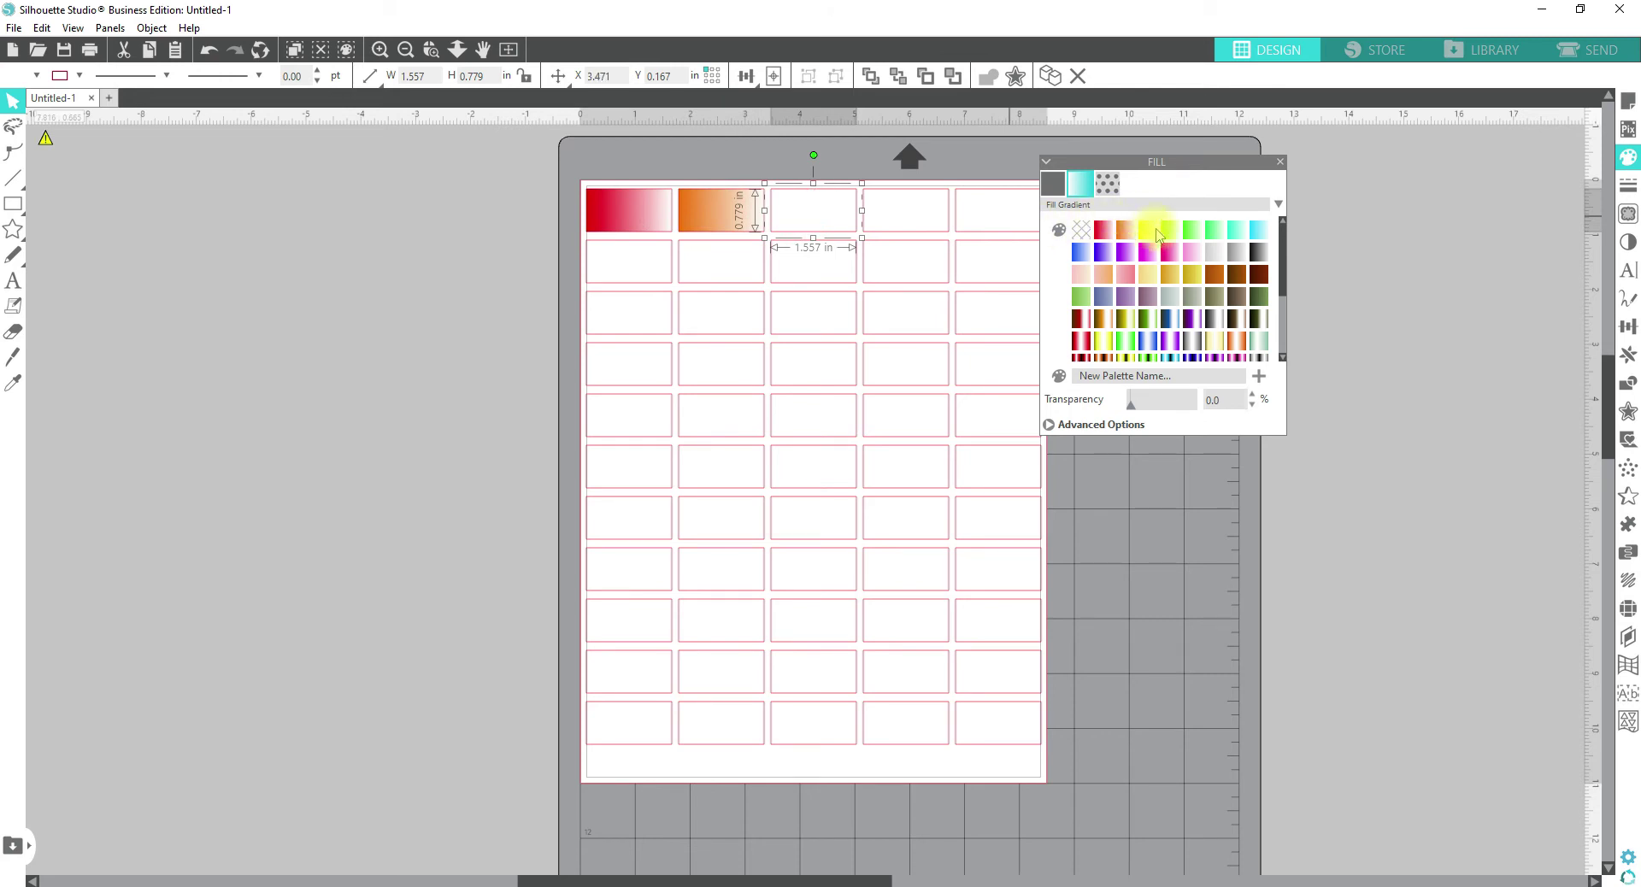
{"action": "left_click", "coordinate": [1152, 230]}
{"action": "left_click", "coordinate": [913, 209]}
{"action": "left_click", "coordinate": [1168, 229]}
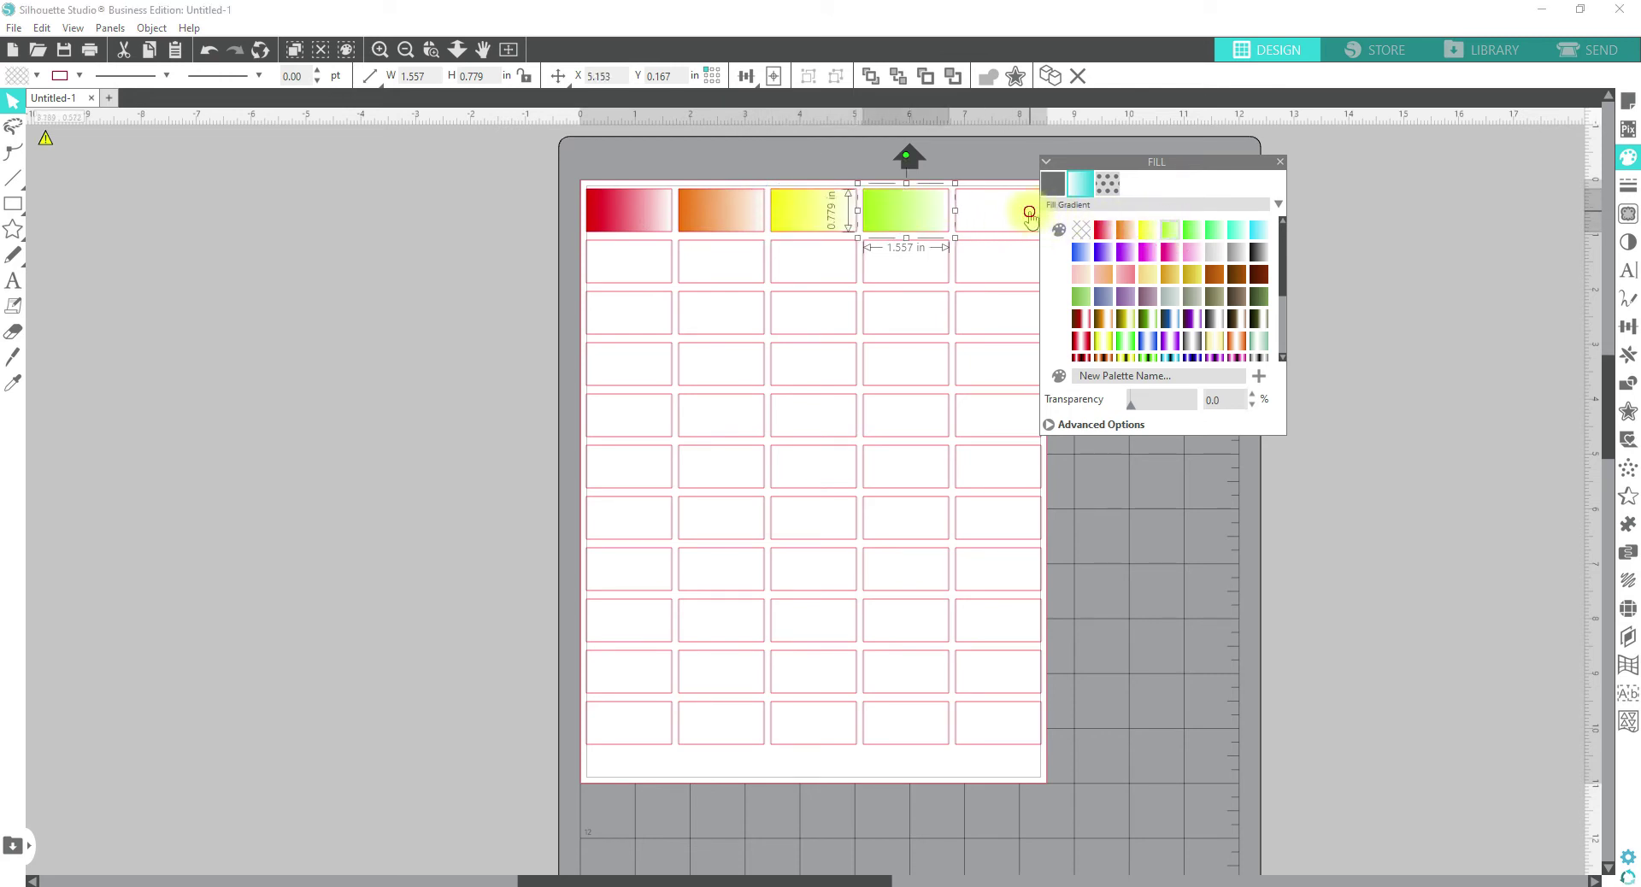
{"action": "left_click", "coordinate": [1030, 213]}
{"action": "left_click", "coordinate": [1196, 230]}
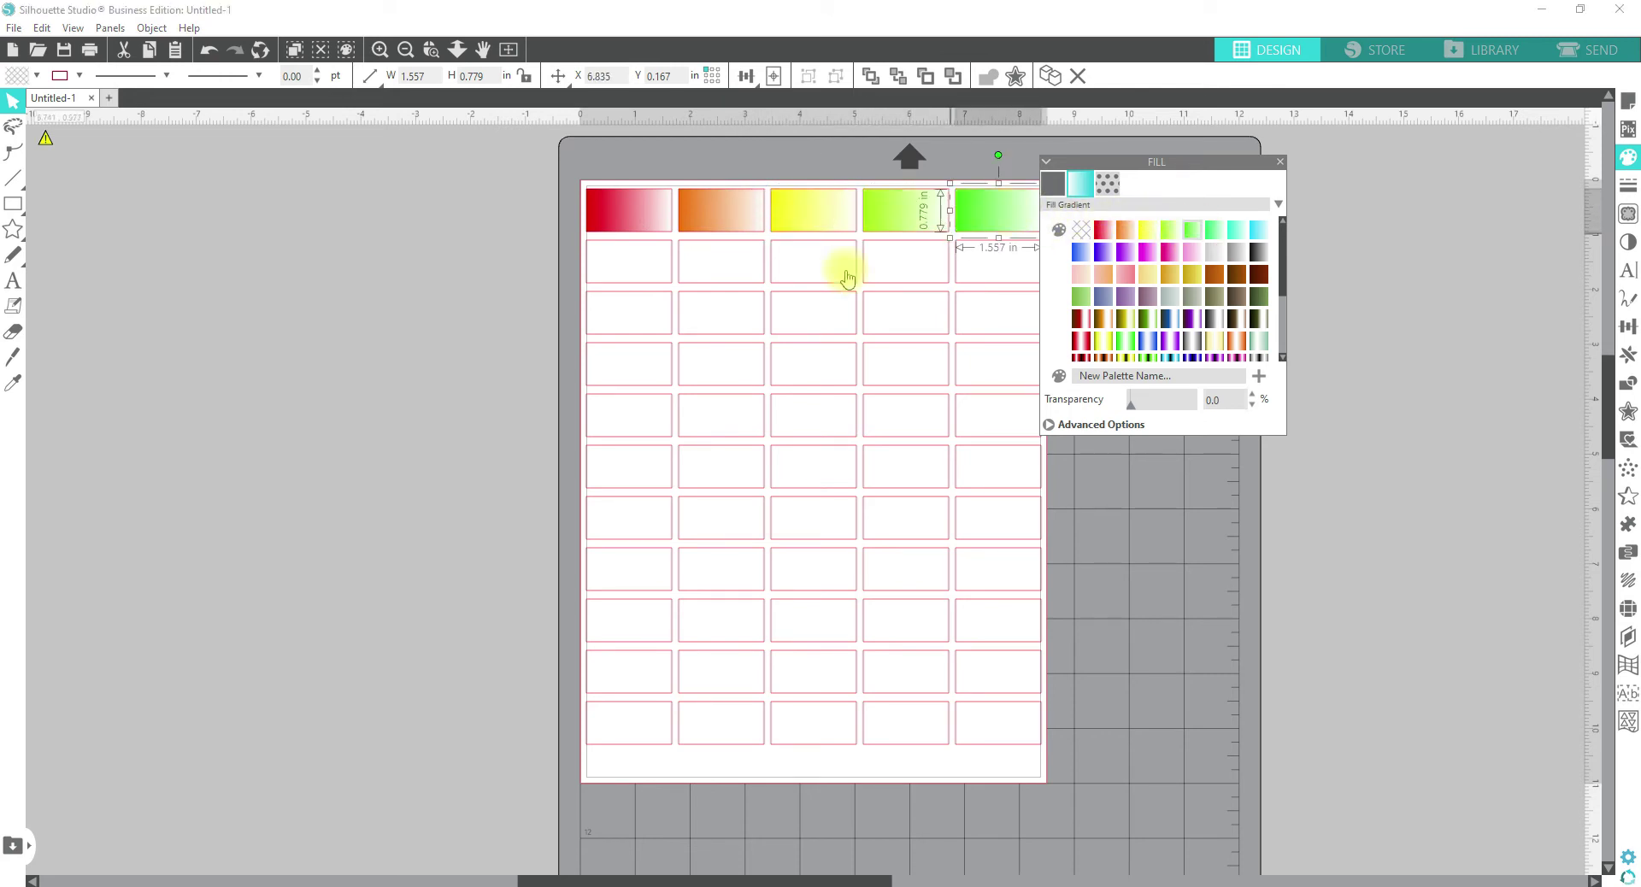
- Fill row two with green, teal, light-blue, blue and purple gradients
{"action": "left_click", "coordinate": [637, 264]}
{"action": "left_click", "coordinate": [1220, 234]}
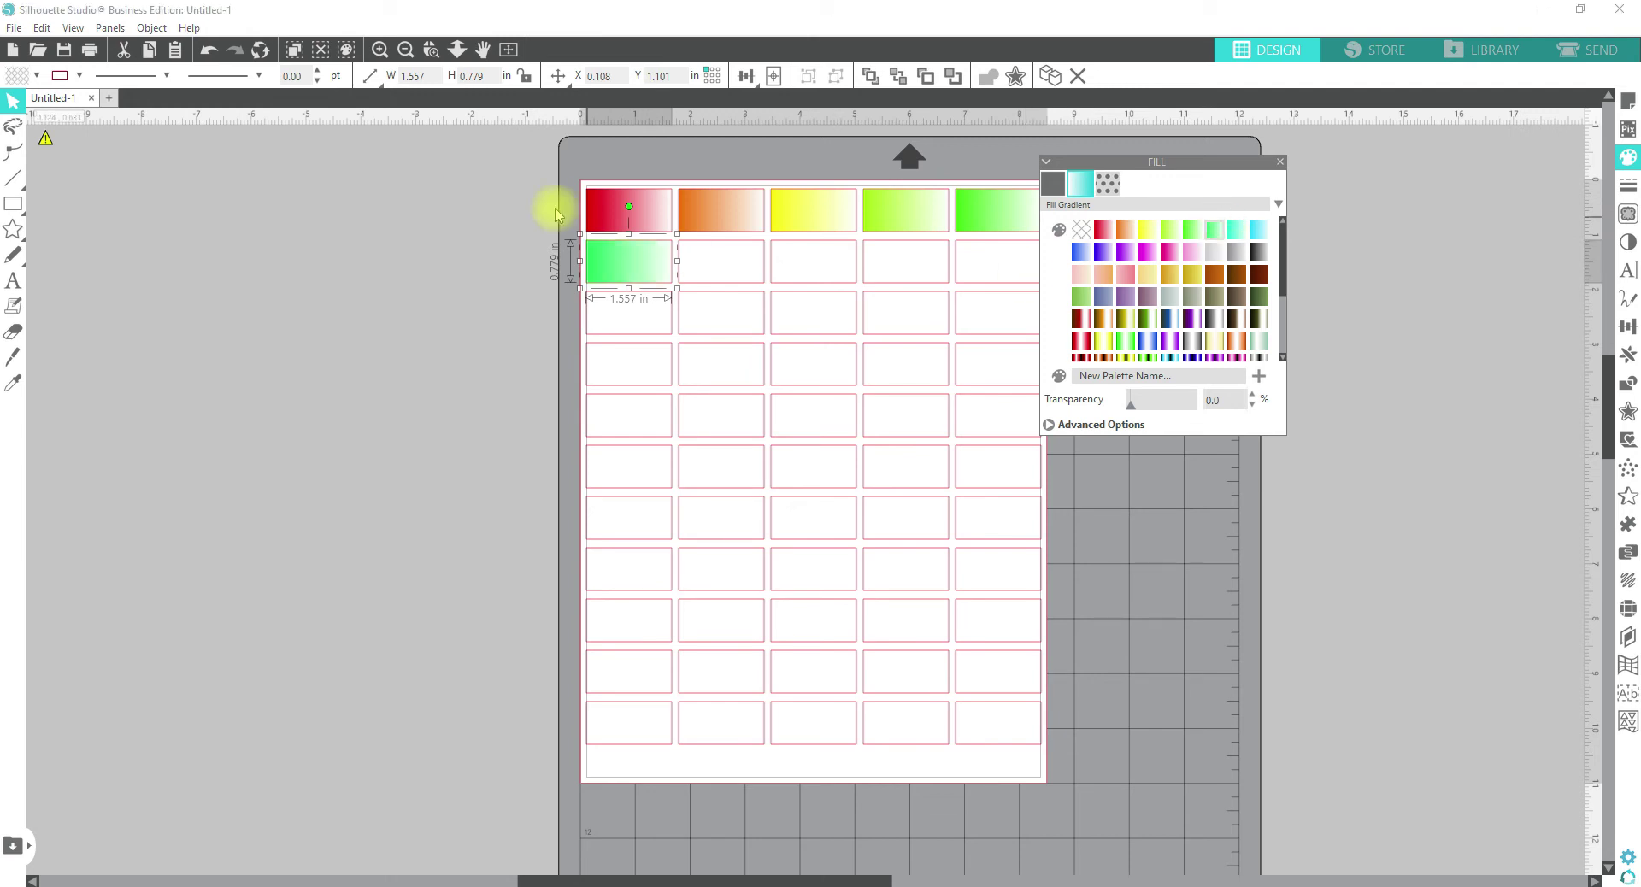
{"action": "left_click", "coordinate": [721, 264]}
{"action": "left_click", "coordinate": [1245, 230]}
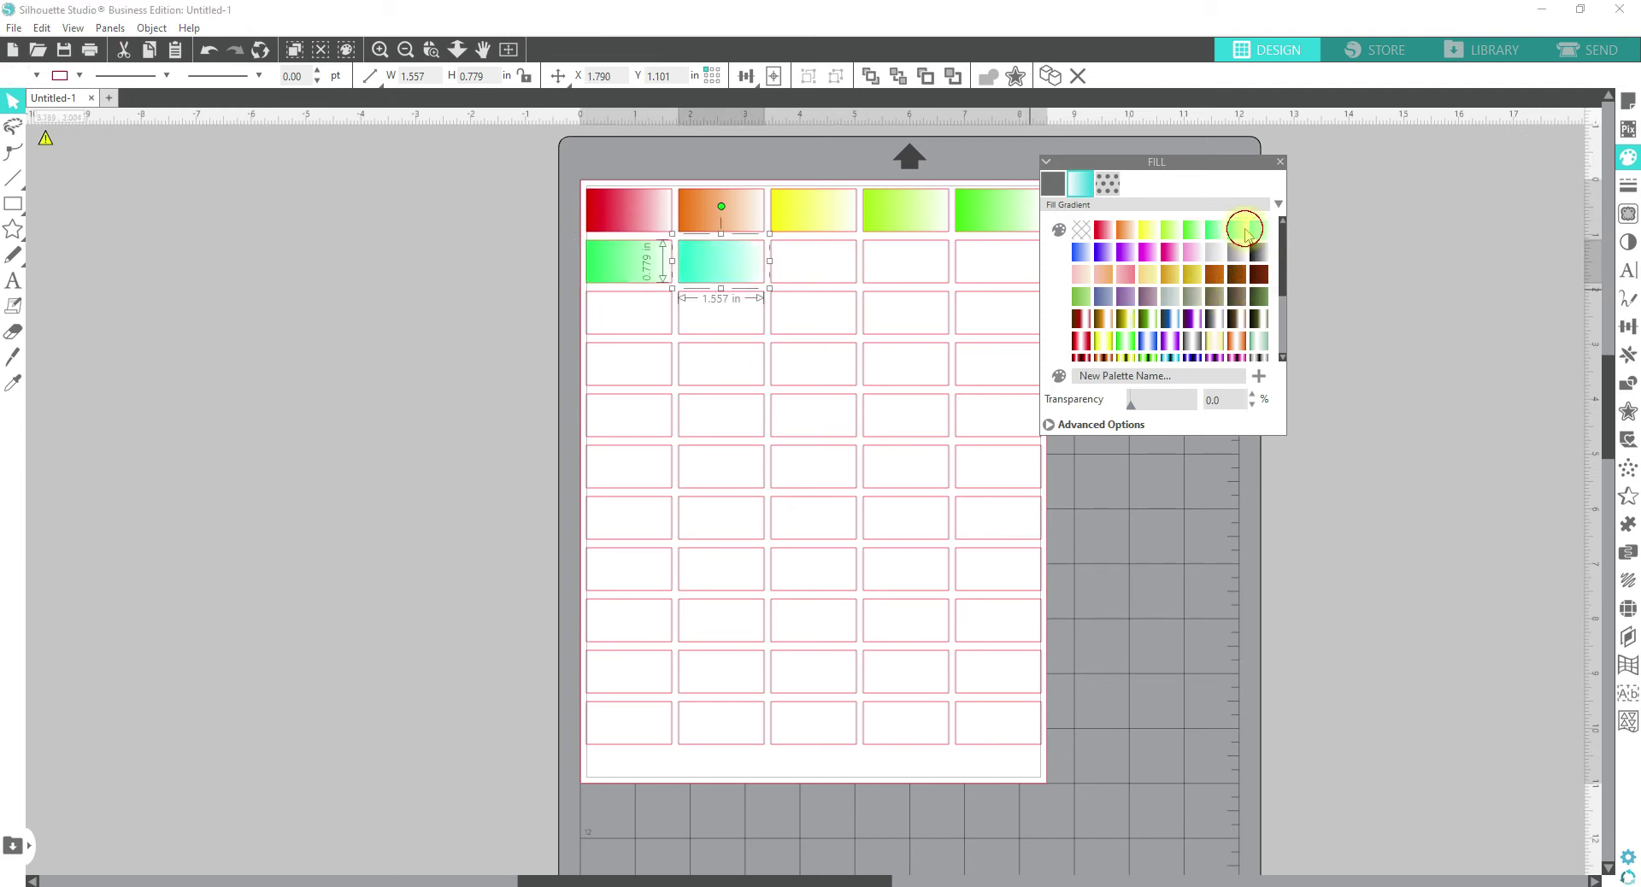
{"action": "left_click", "coordinate": [782, 273]}
{"action": "left_click", "coordinate": [1258, 229]}
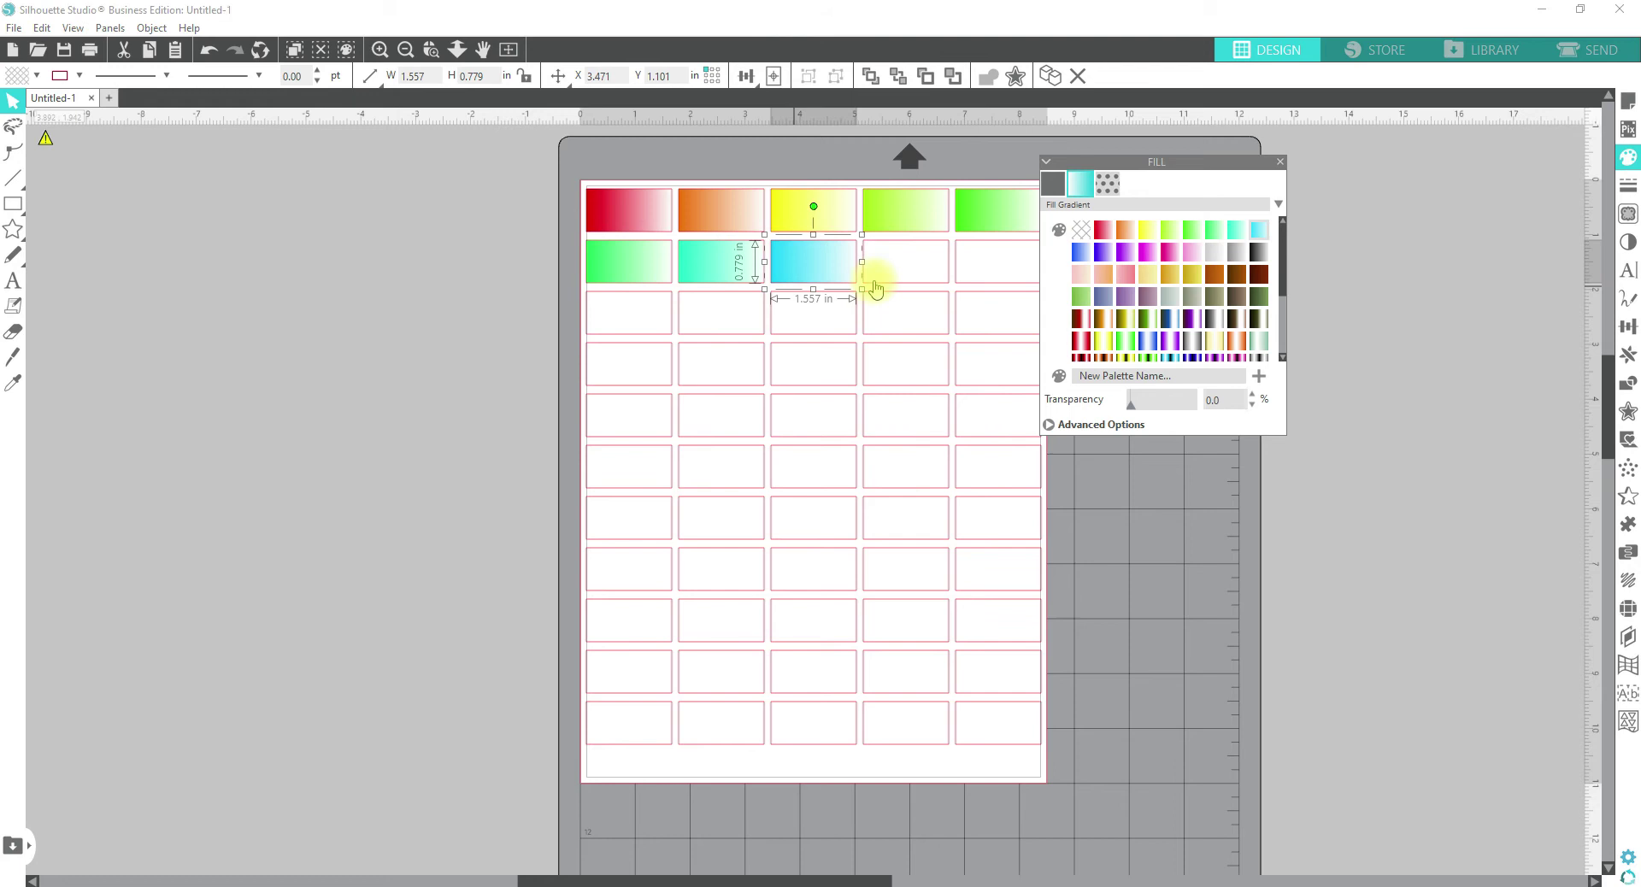
{"action": "left_click", "coordinate": [894, 260]}
{"action": "left_click", "coordinate": [1079, 251]}
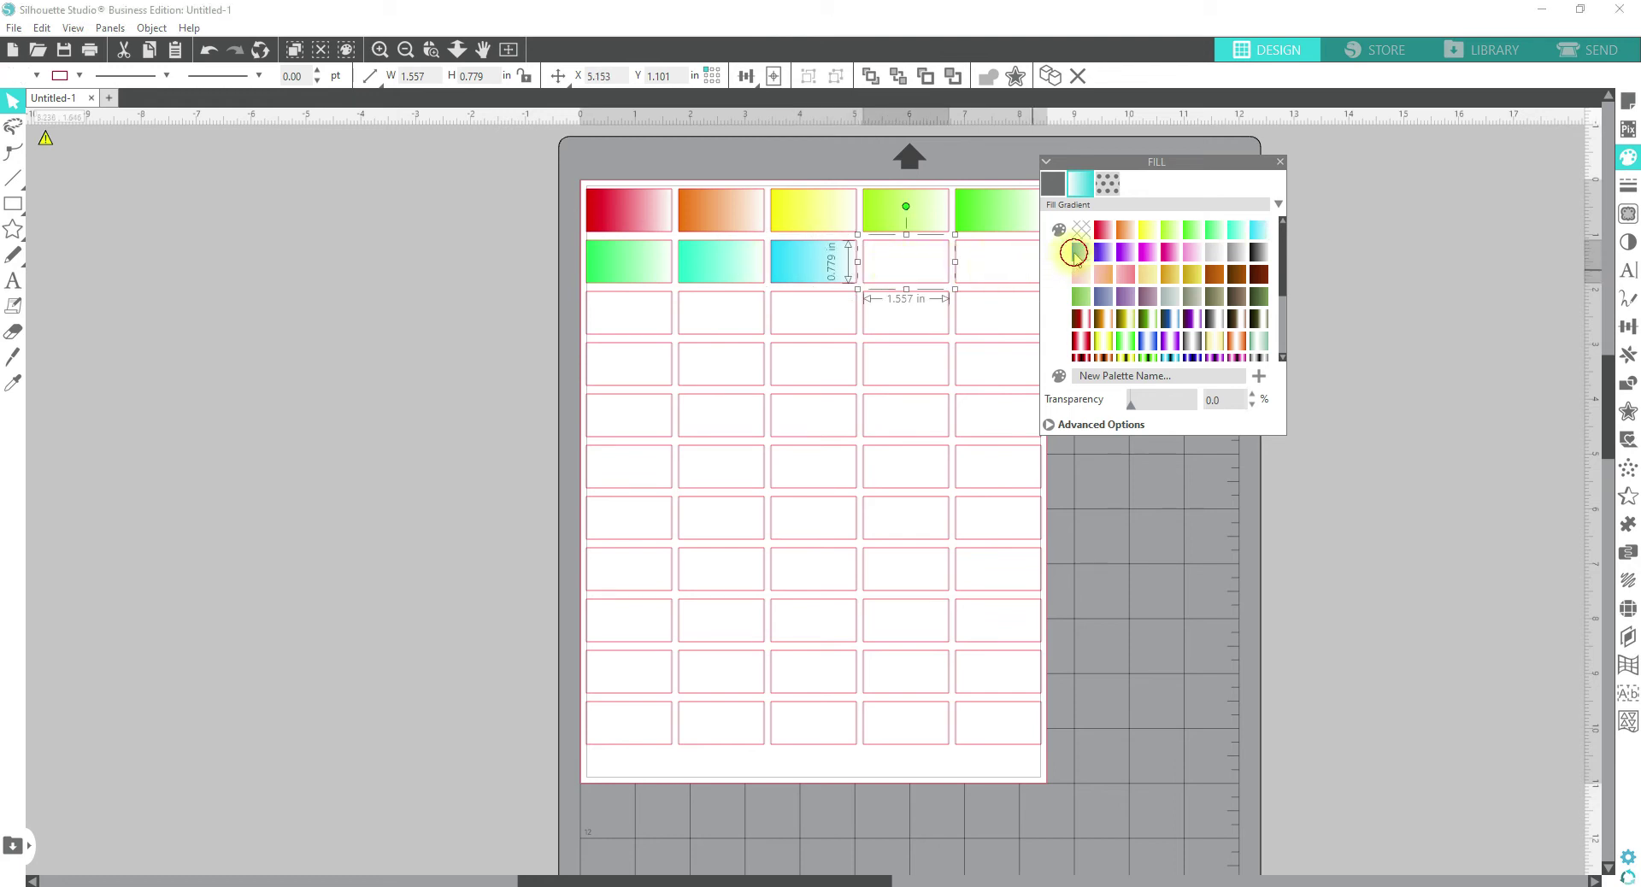
{"action": "left_click", "coordinate": [1008, 263]}
{"action": "left_click", "coordinate": [1103, 252]}
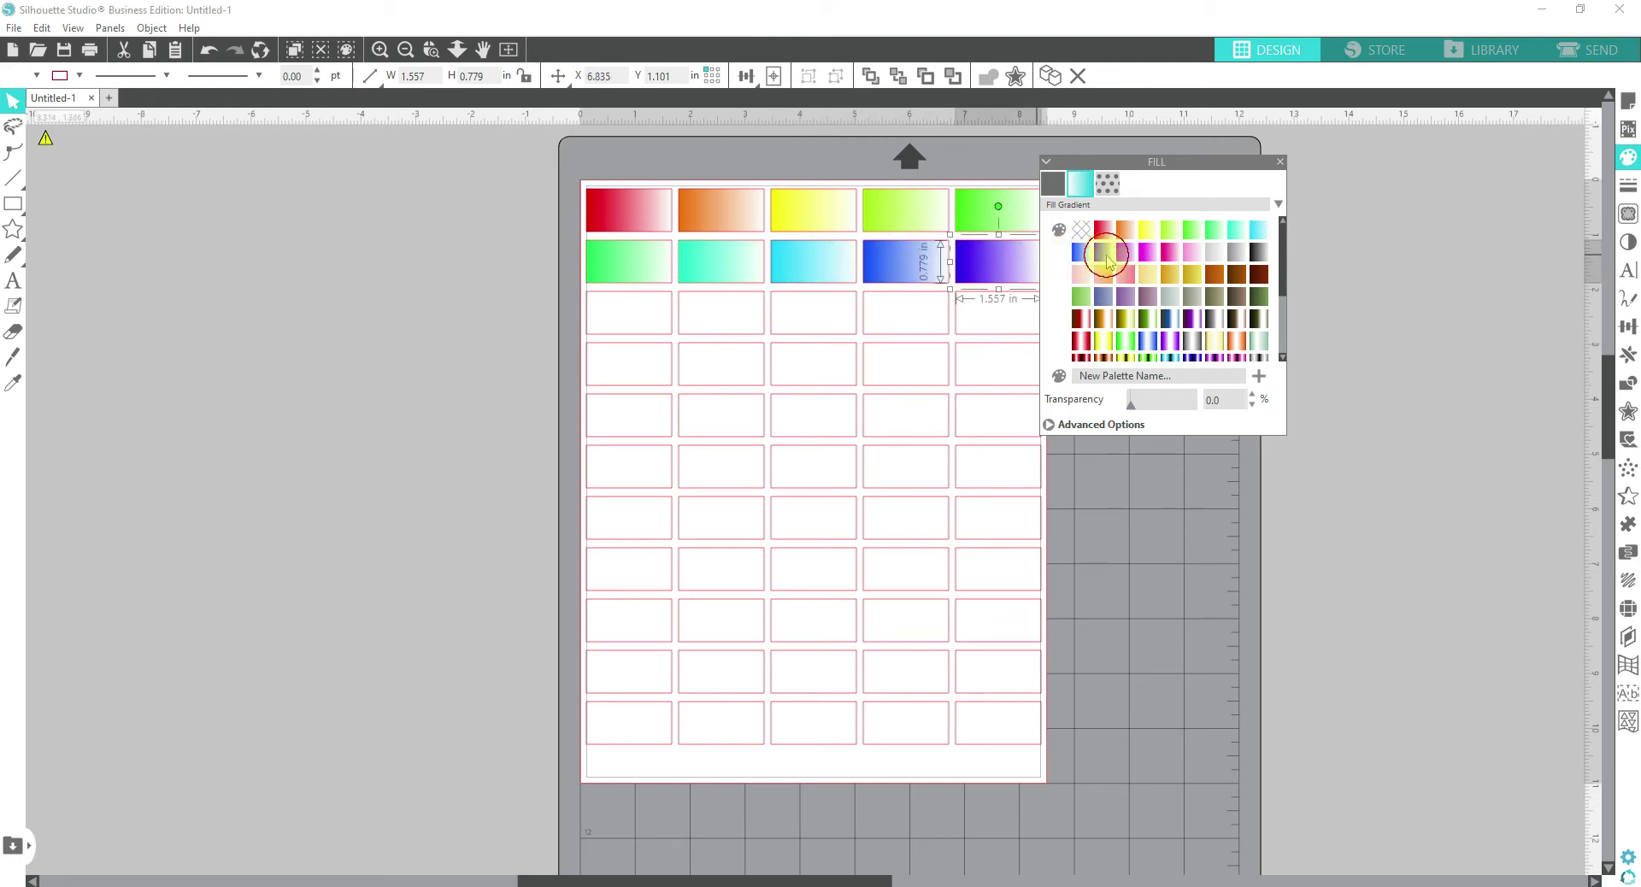
- Fill row three with purple, magenta, crimson-pink, light-pink and grey gradients
{"action": "left_click", "coordinate": [629, 319]}
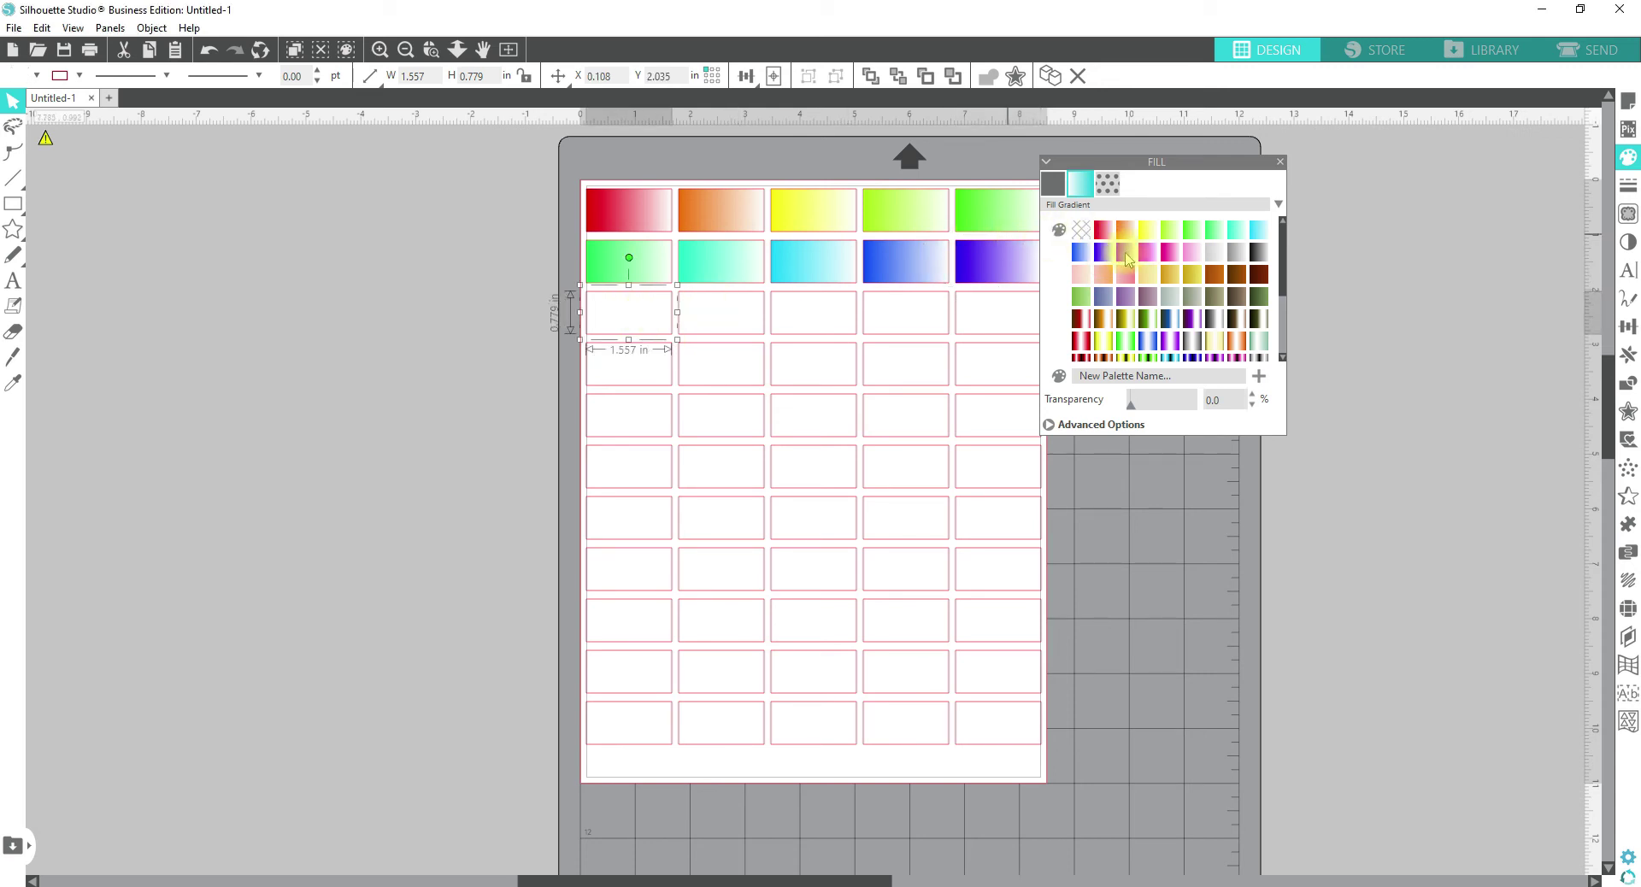
{"action": "left_click", "coordinate": [1126, 255]}
{"action": "left_click", "coordinate": [740, 322]}
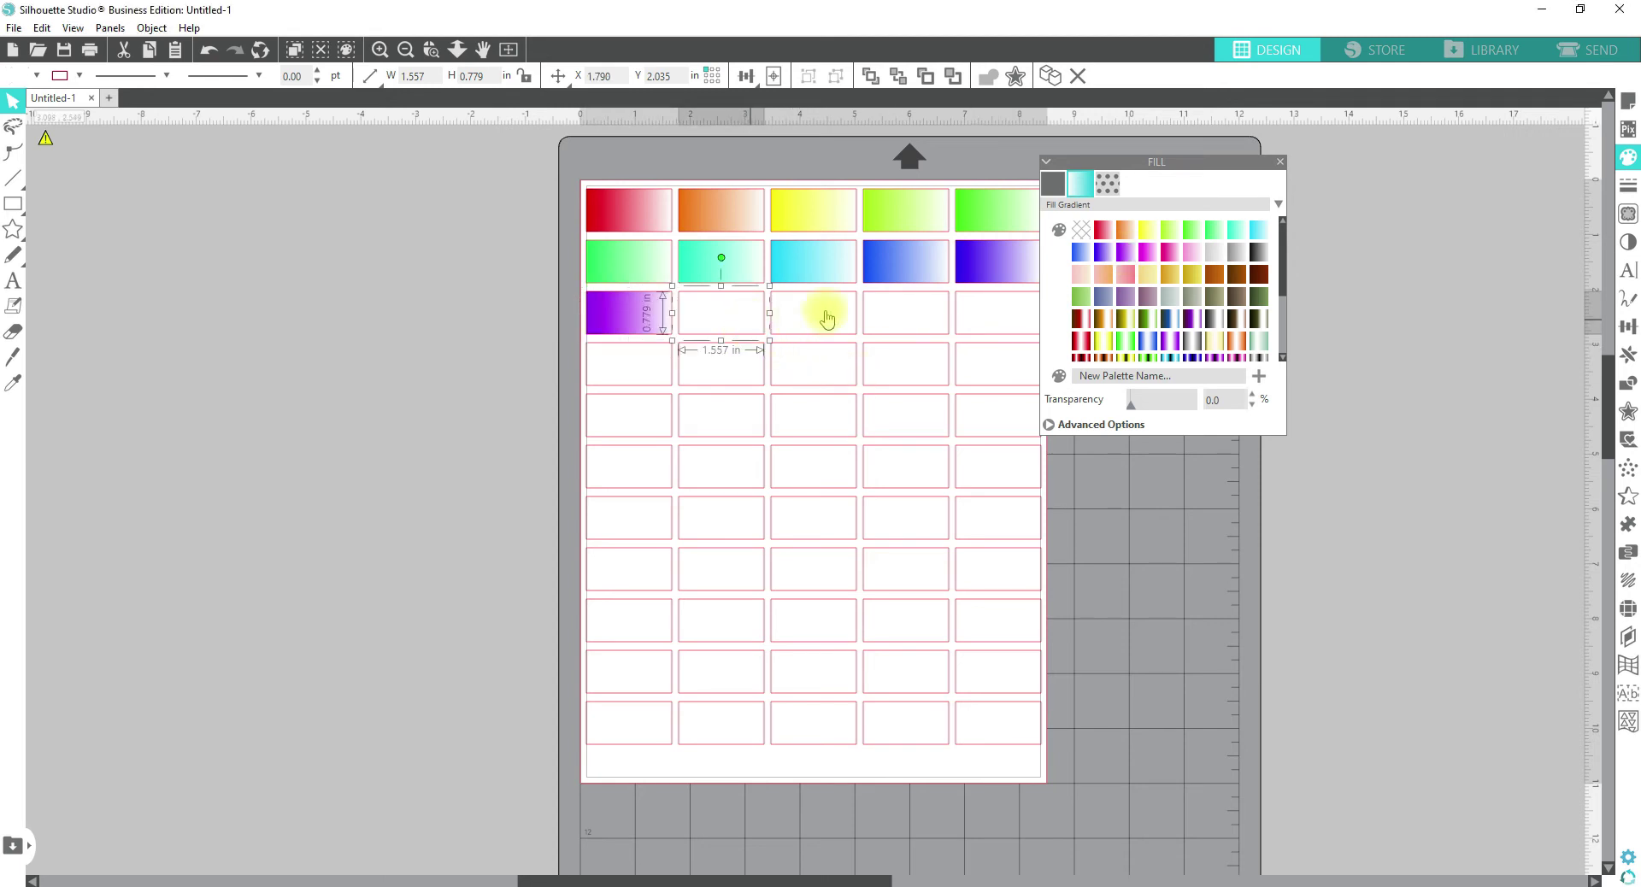
{"action": "left_click", "coordinate": [1156, 253]}
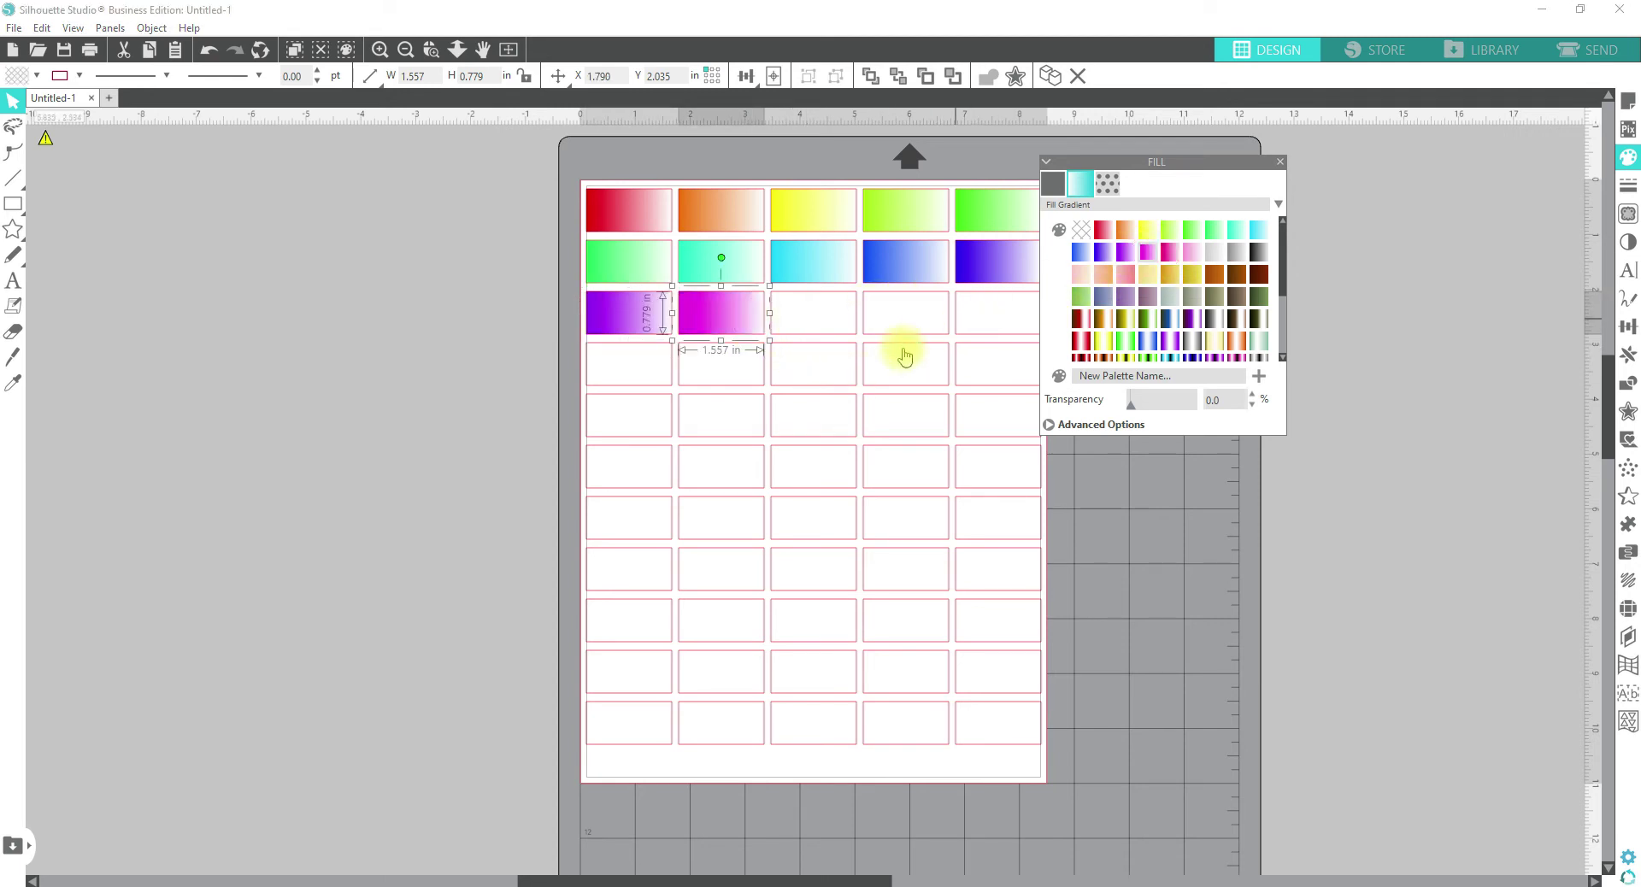
{"action": "left_click", "coordinate": [825, 333]}
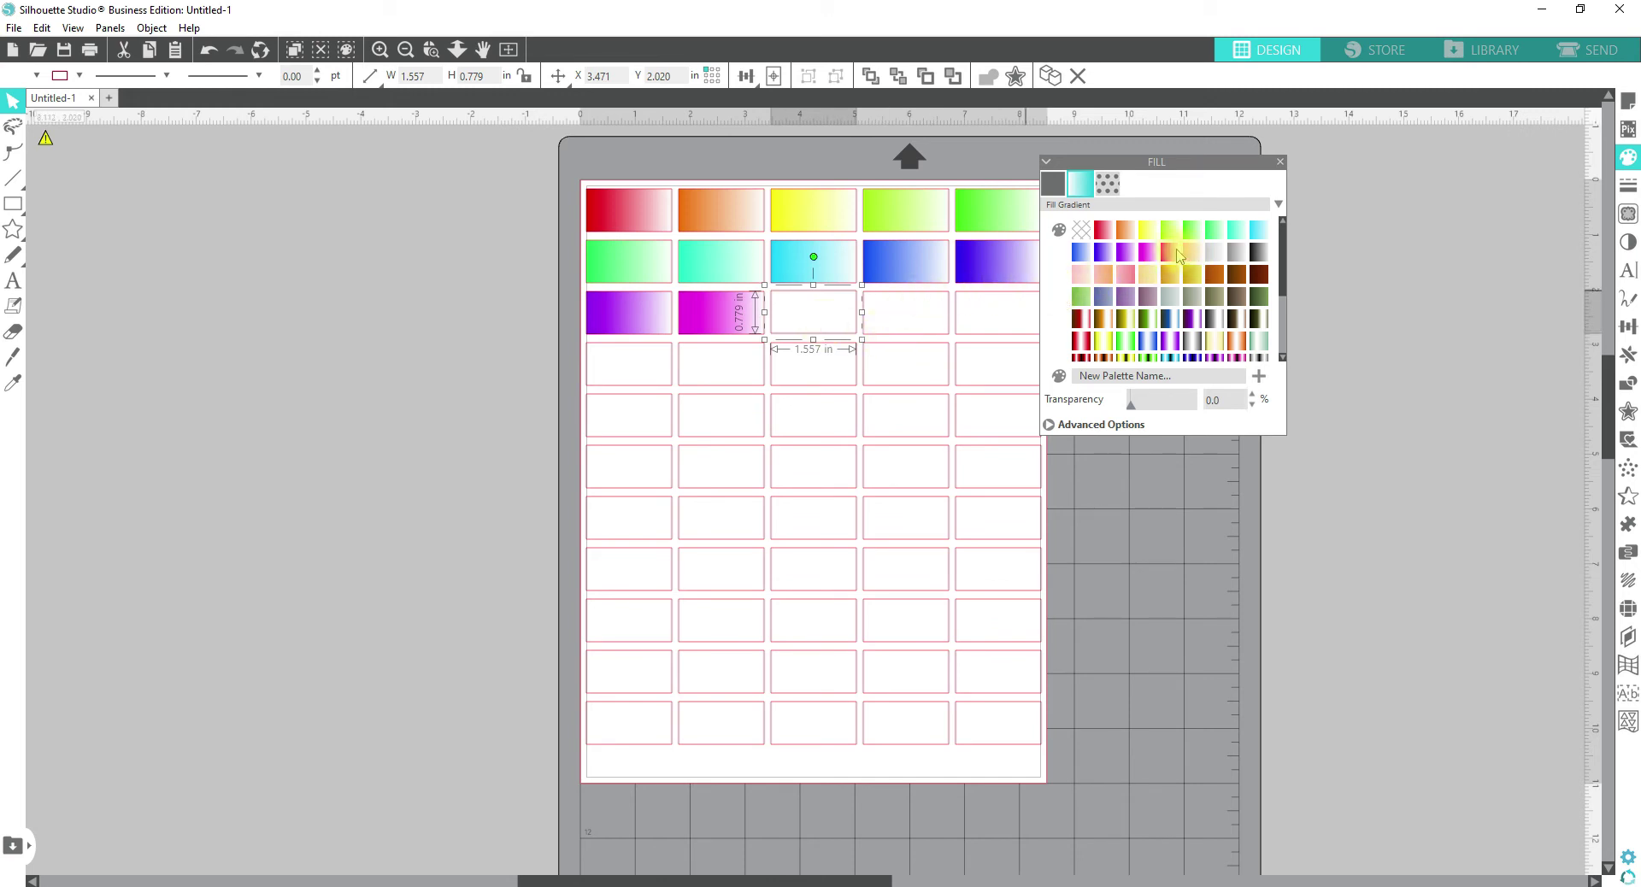
{"action": "left_click", "coordinate": [1177, 252]}
{"action": "left_click", "coordinate": [891, 315]}
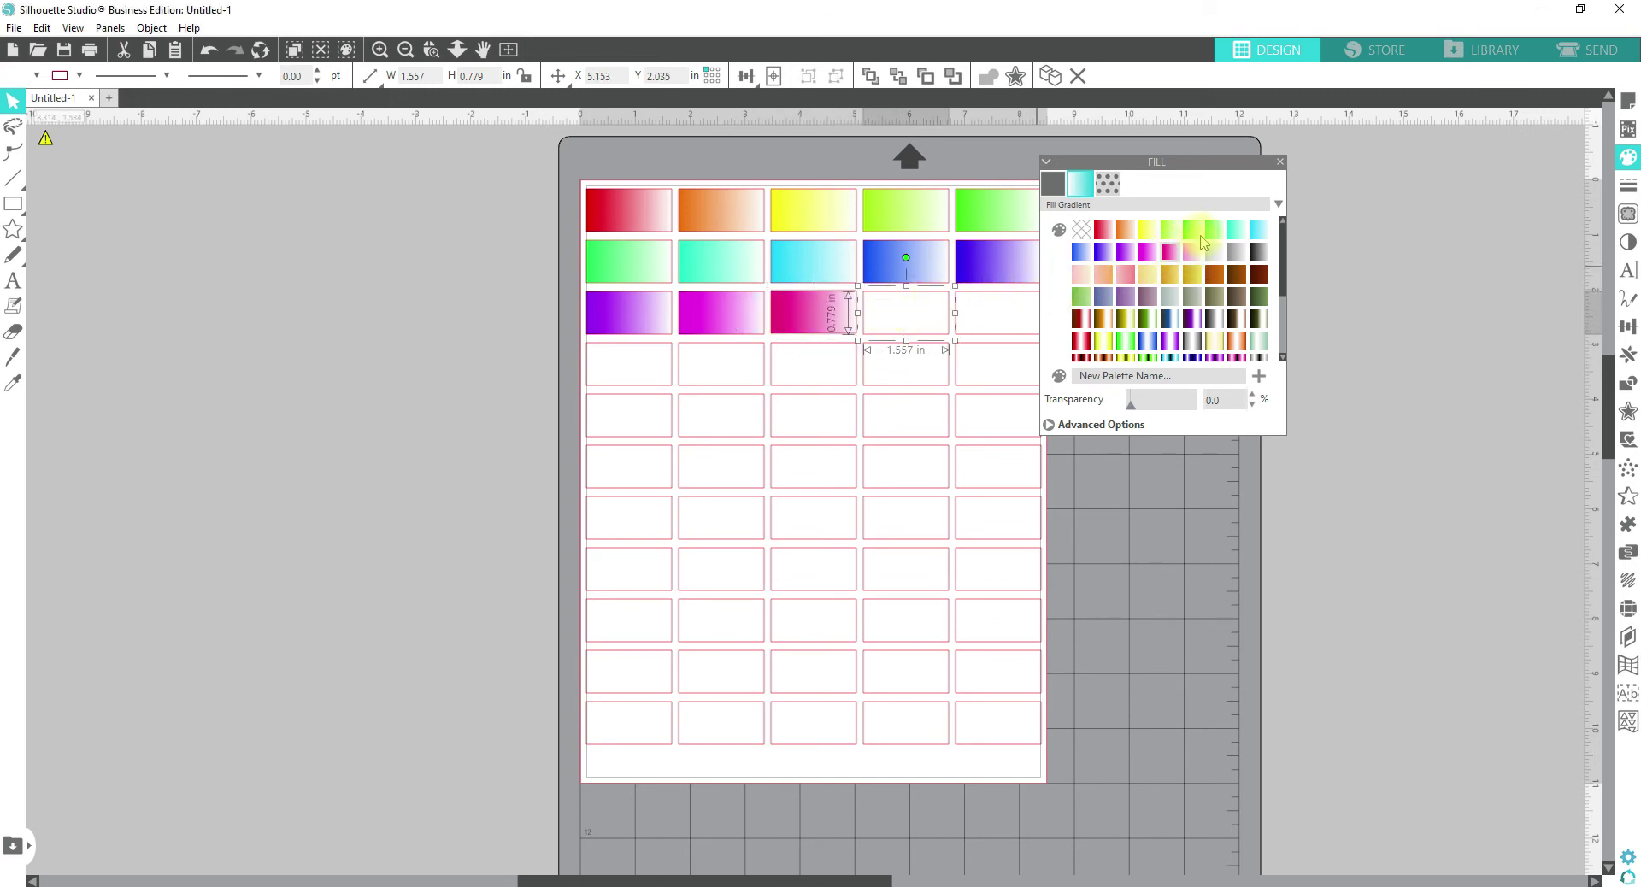
{"action": "left_click", "coordinate": [1191, 257]}
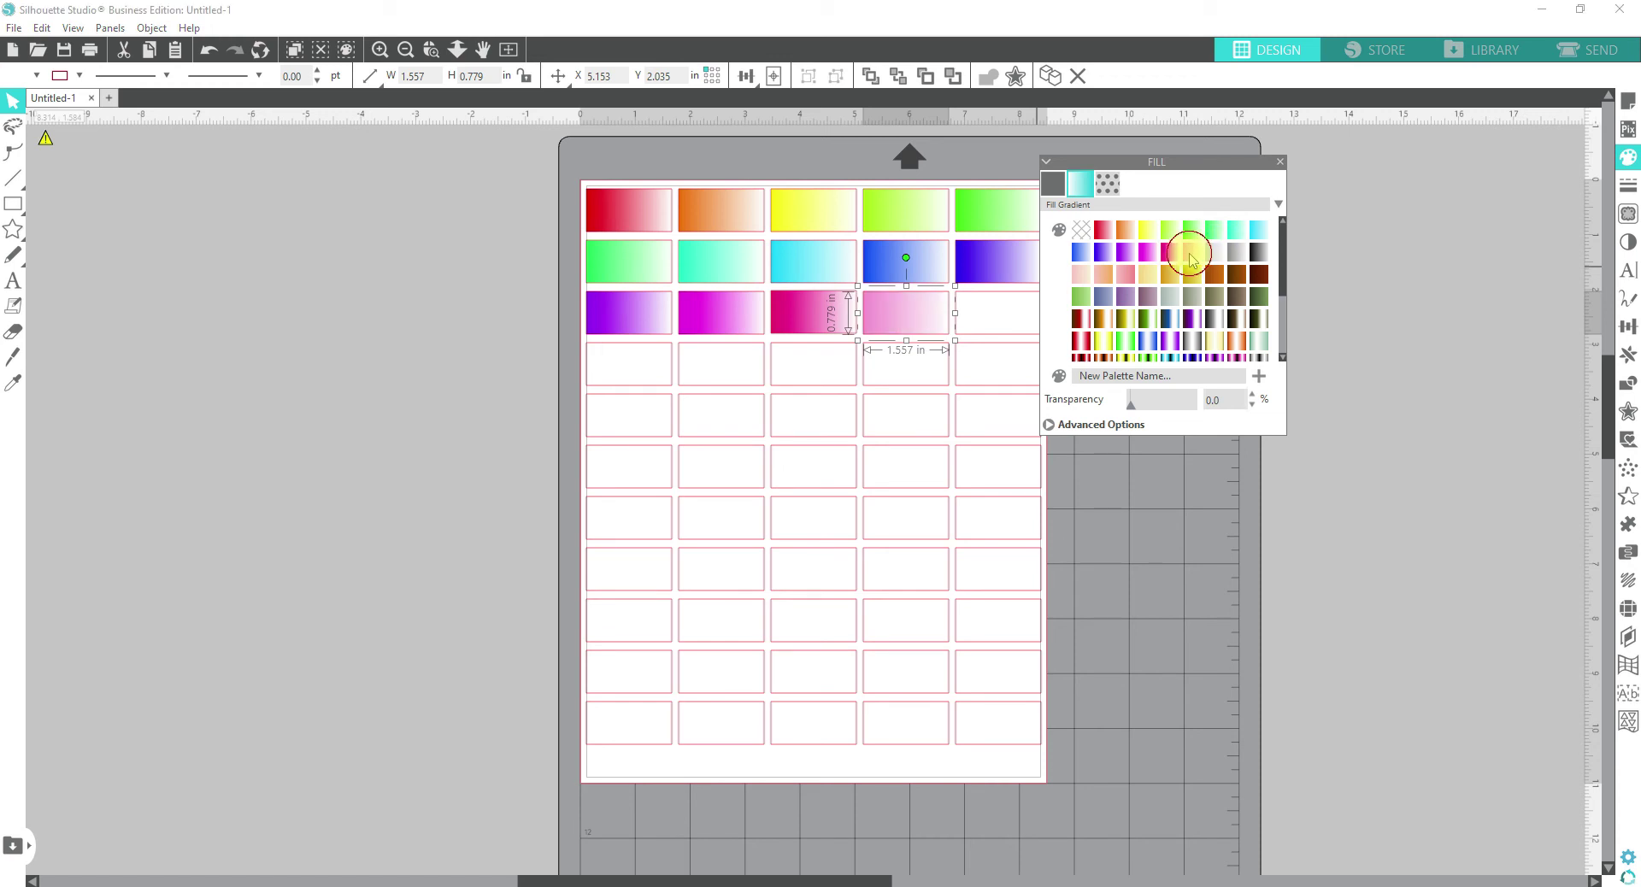
{"action": "left_click", "coordinate": [998, 327]}
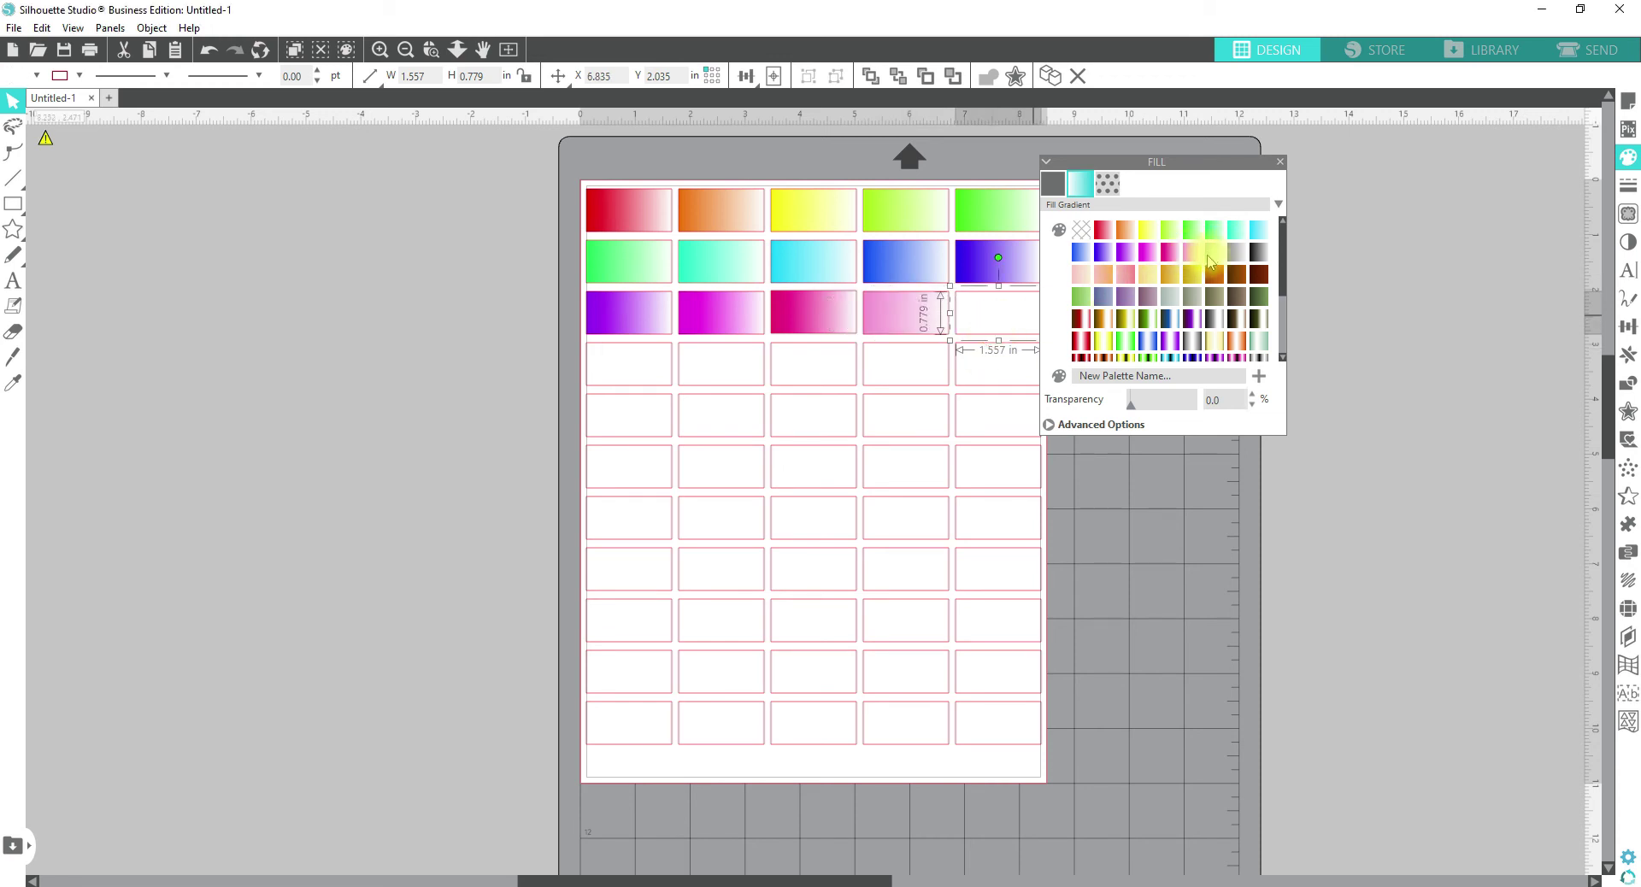
{"action": "left_click", "coordinate": [1217, 260]}
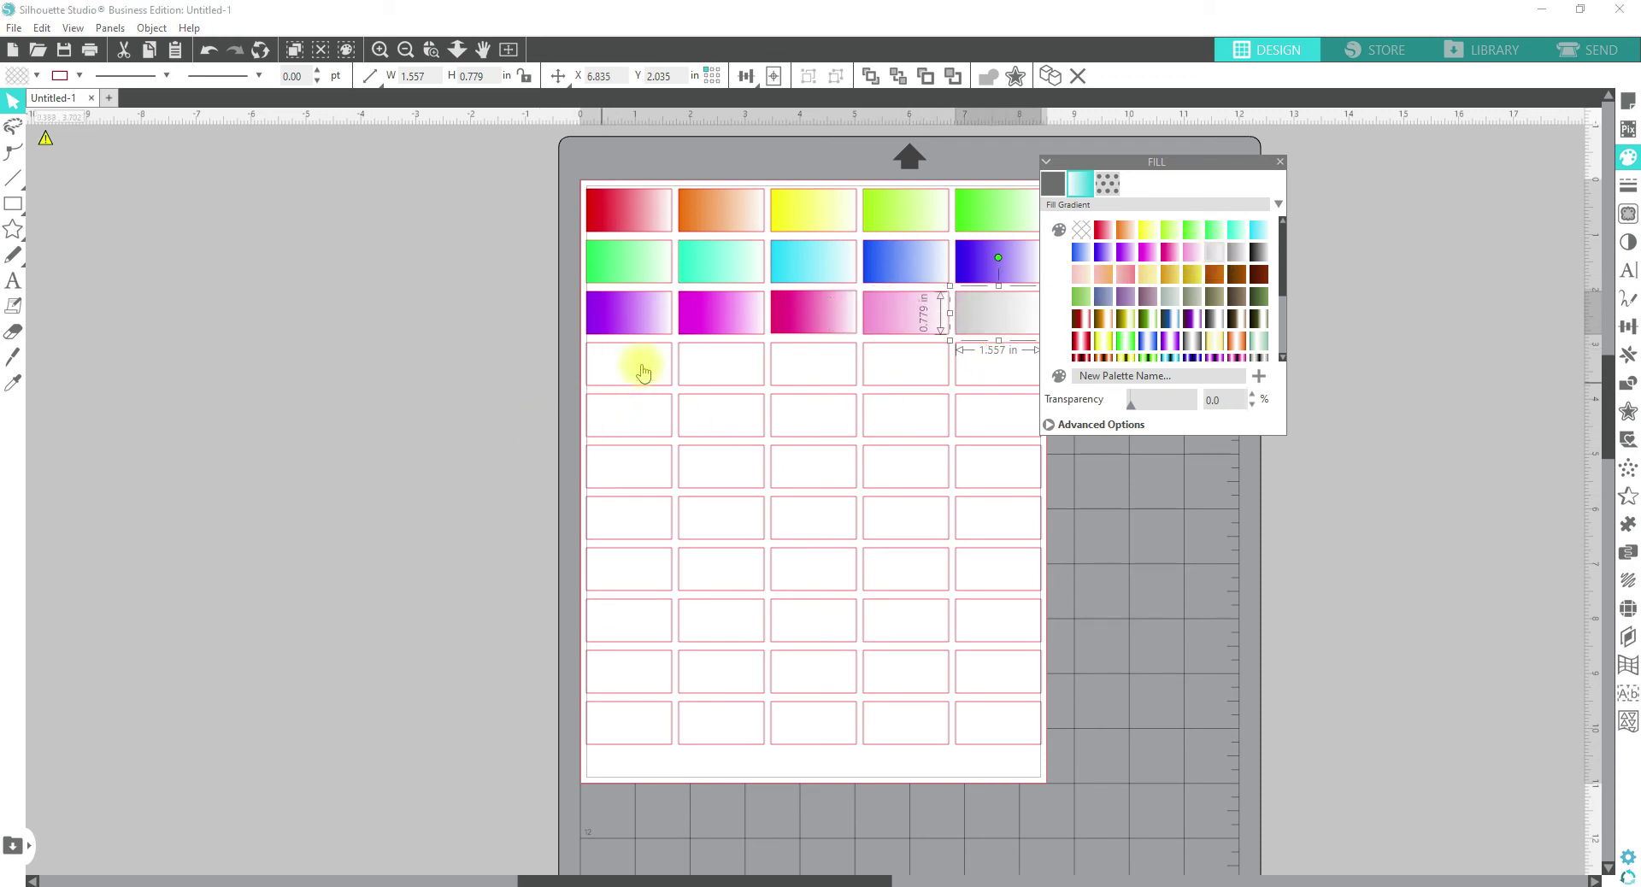
- Fill row four with grey, black, light pink, orange and pink gradients
{"action": "left_click", "coordinate": [639, 366]}
{"action": "left_click", "coordinate": [1236, 252]}
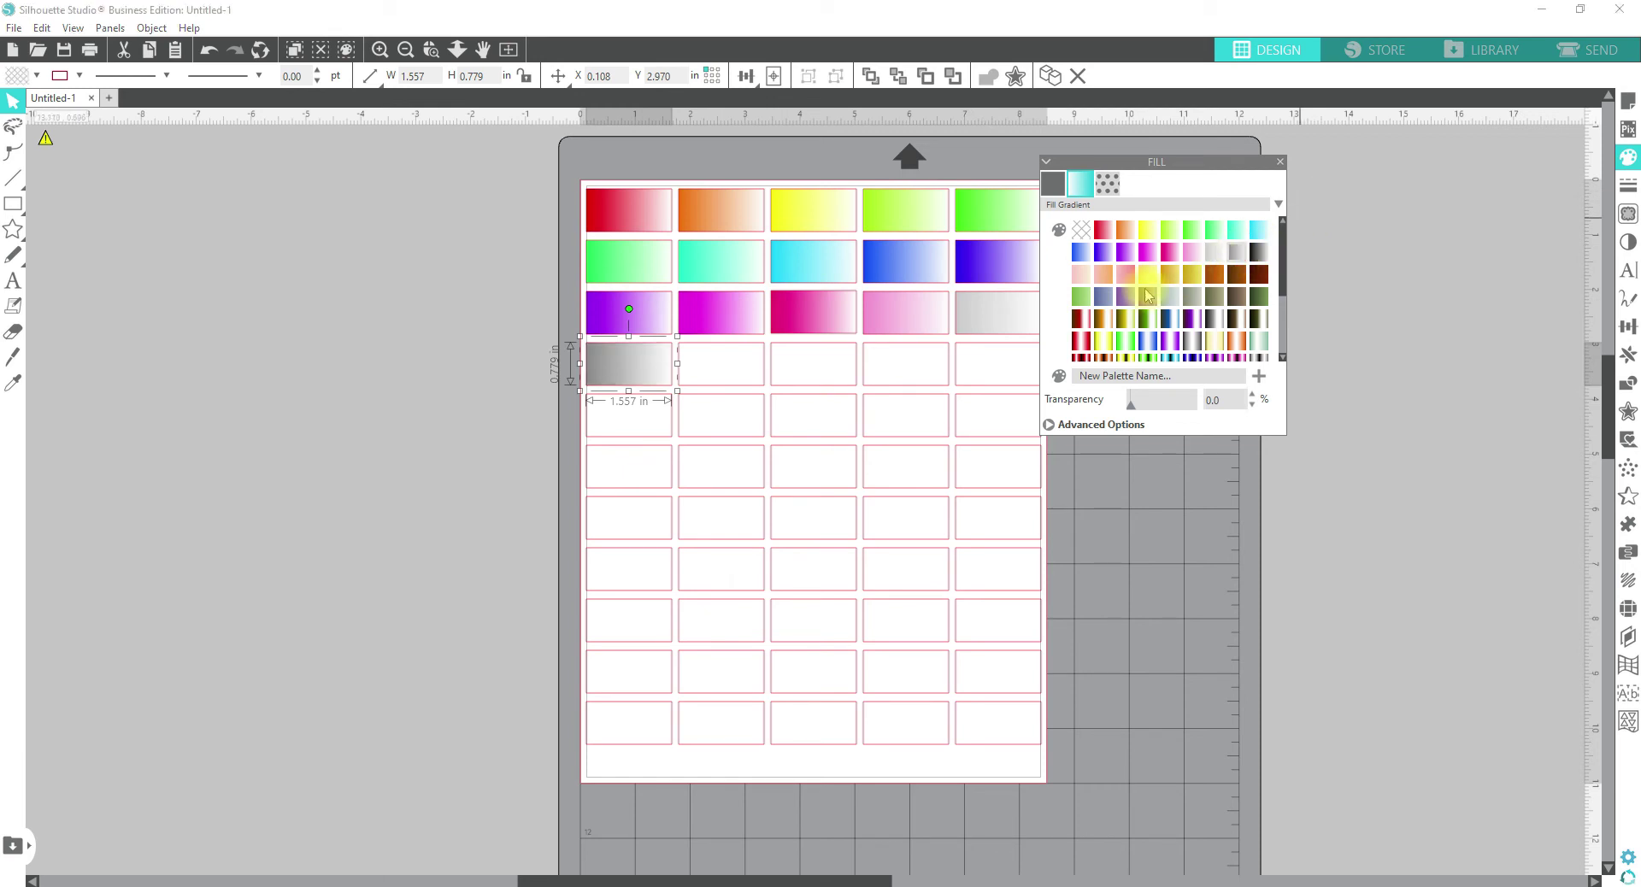
{"action": "left_click", "coordinate": [731, 374]}
{"action": "left_click", "coordinate": [1257, 255]}
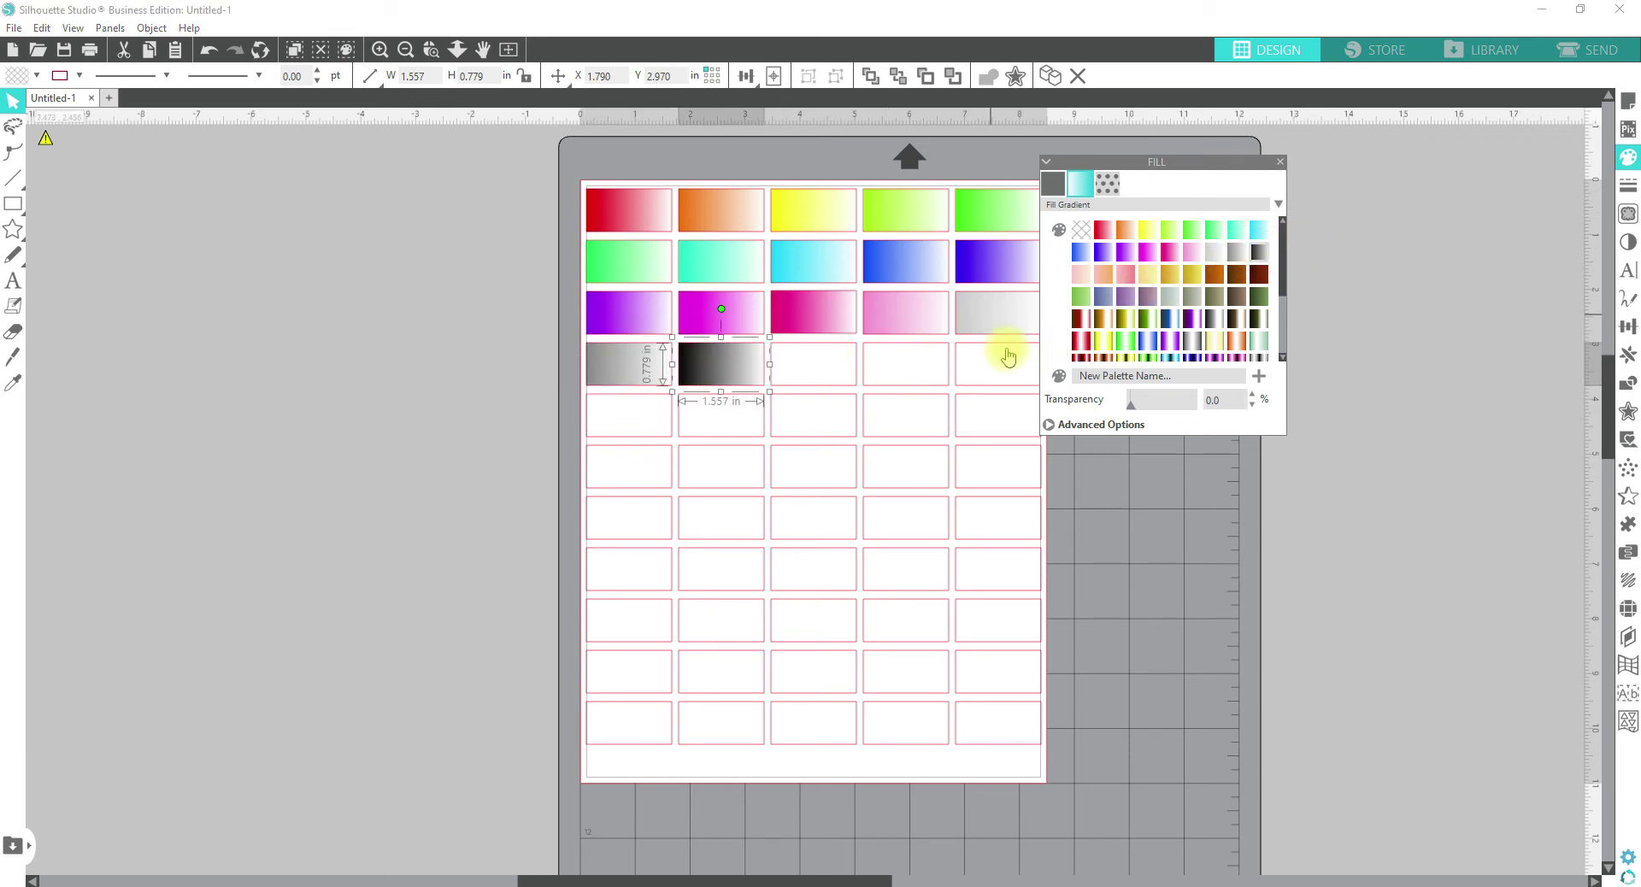
{"action": "left_click", "coordinate": [803, 367]}
{"action": "left_click", "coordinate": [1083, 277]}
{"action": "left_click", "coordinate": [927, 365]}
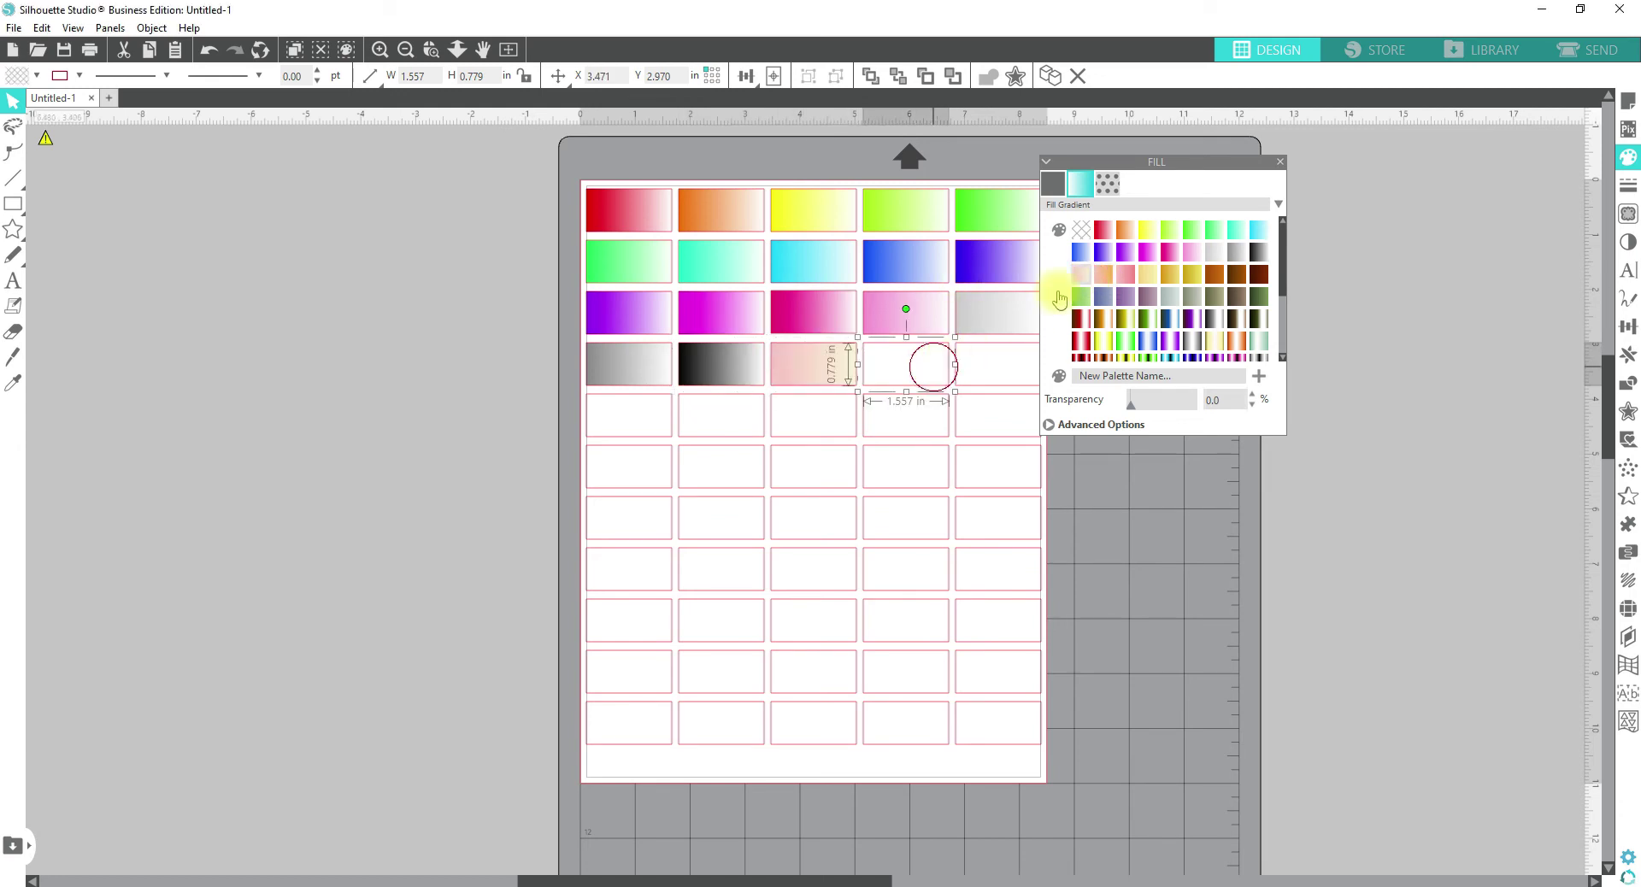
{"action": "left_click", "coordinate": [1103, 274]}
{"action": "left_click", "coordinate": [983, 349]}
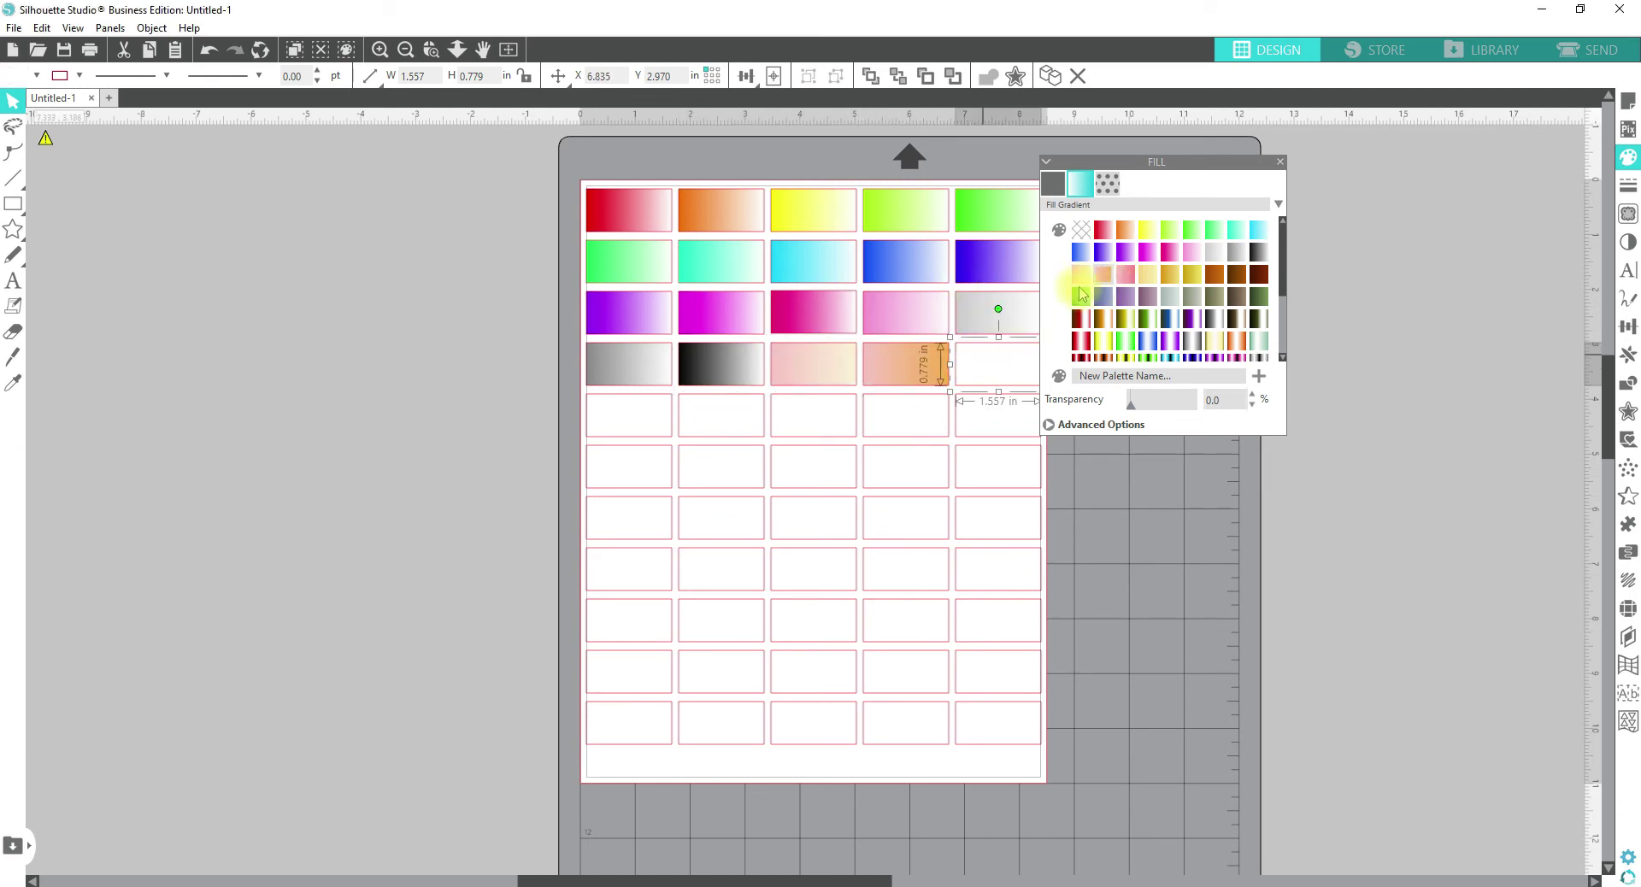
{"action": "left_click", "coordinate": [1128, 281]}
- Fill row five with pale gold, dark gold, olive-gold, brown and dark brown gradients
{"action": "left_click", "coordinate": [642, 420]}
{"action": "left_click", "coordinate": [1140, 274]}
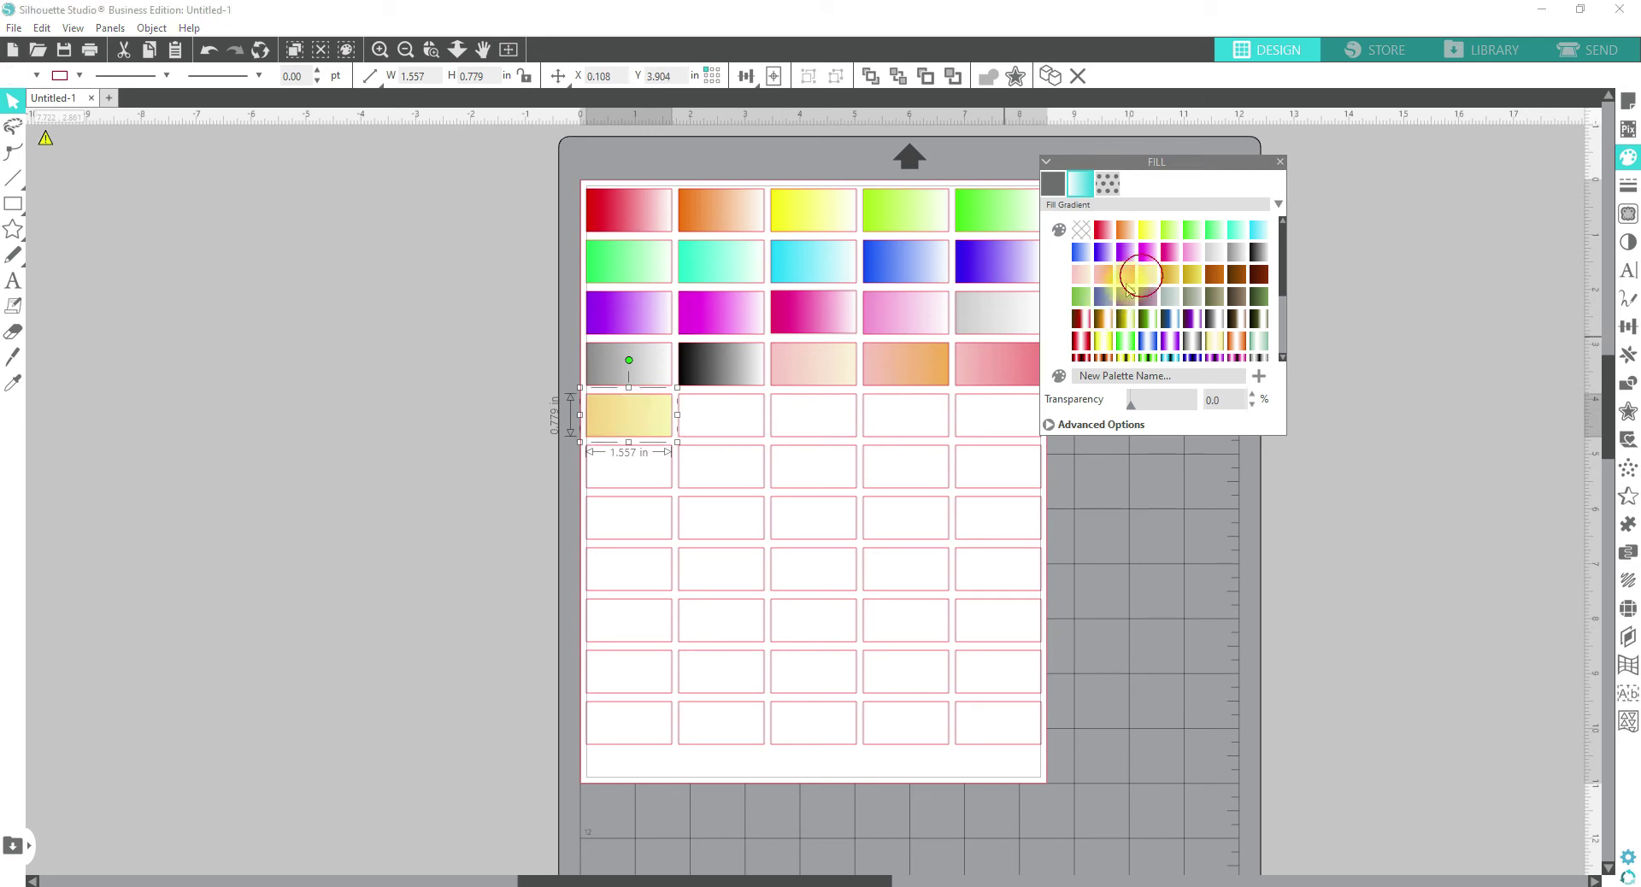
{"action": "left_click", "coordinate": [728, 414]}
{"action": "left_click", "coordinate": [1169, 274]}
{"action": "left_click", "coordinate": [823, 414]}
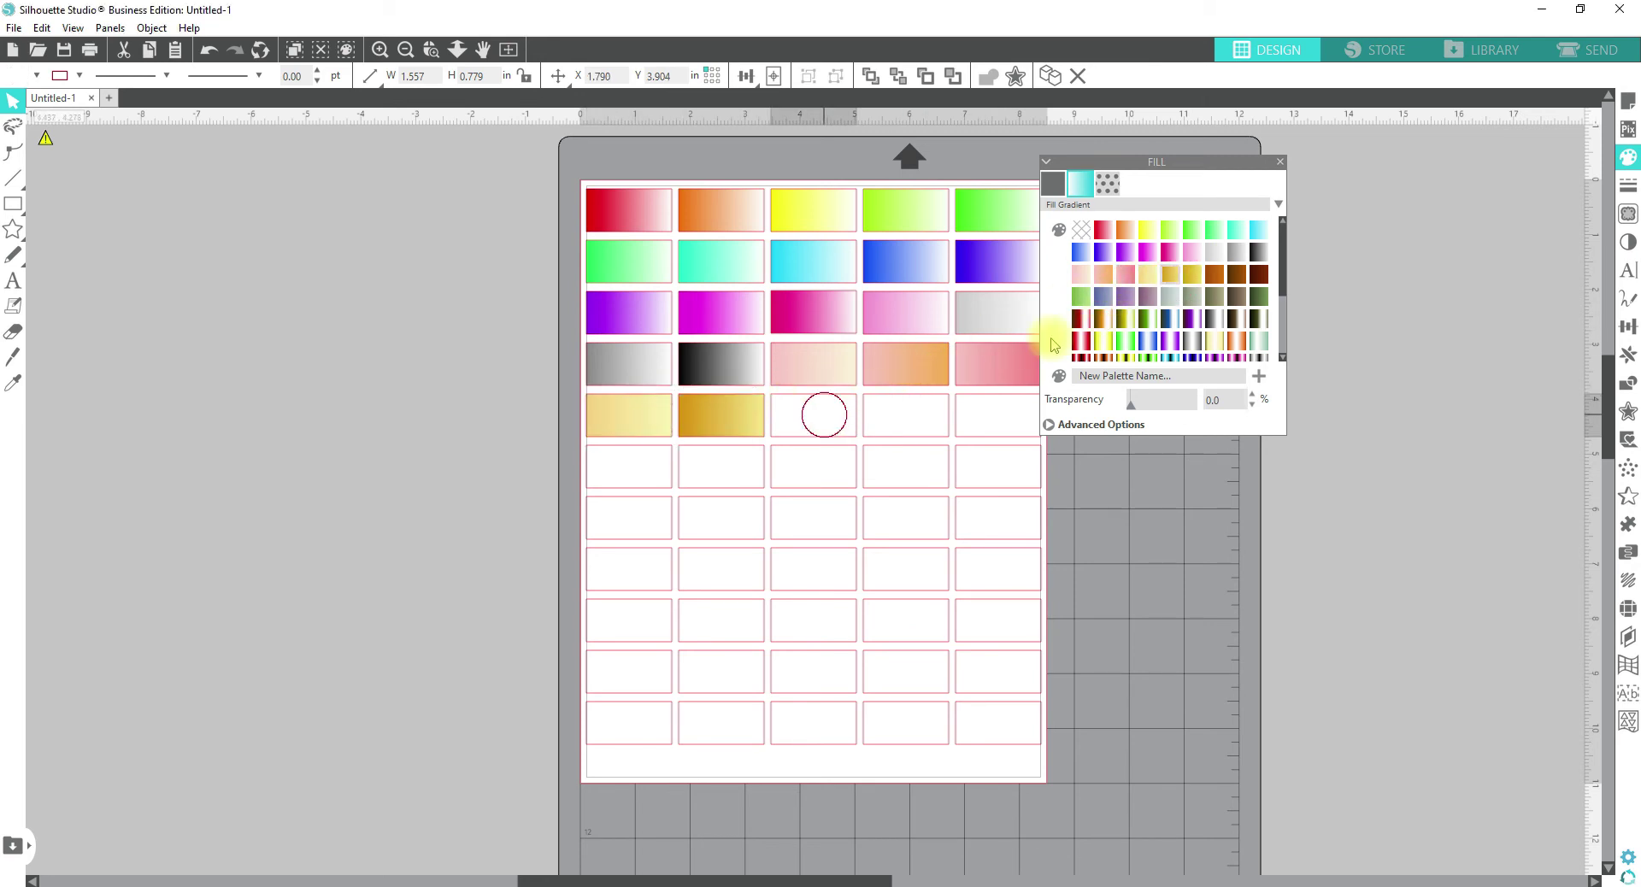
{"action": "left_click", "coordinate": [1190, 272]}
{"action": "left_click", "coordinate": [905, 415]}
{"action": "left_click", "coordinate": [1217, 278]}
{"action": "left_click", "coordinate": [991, 417]}
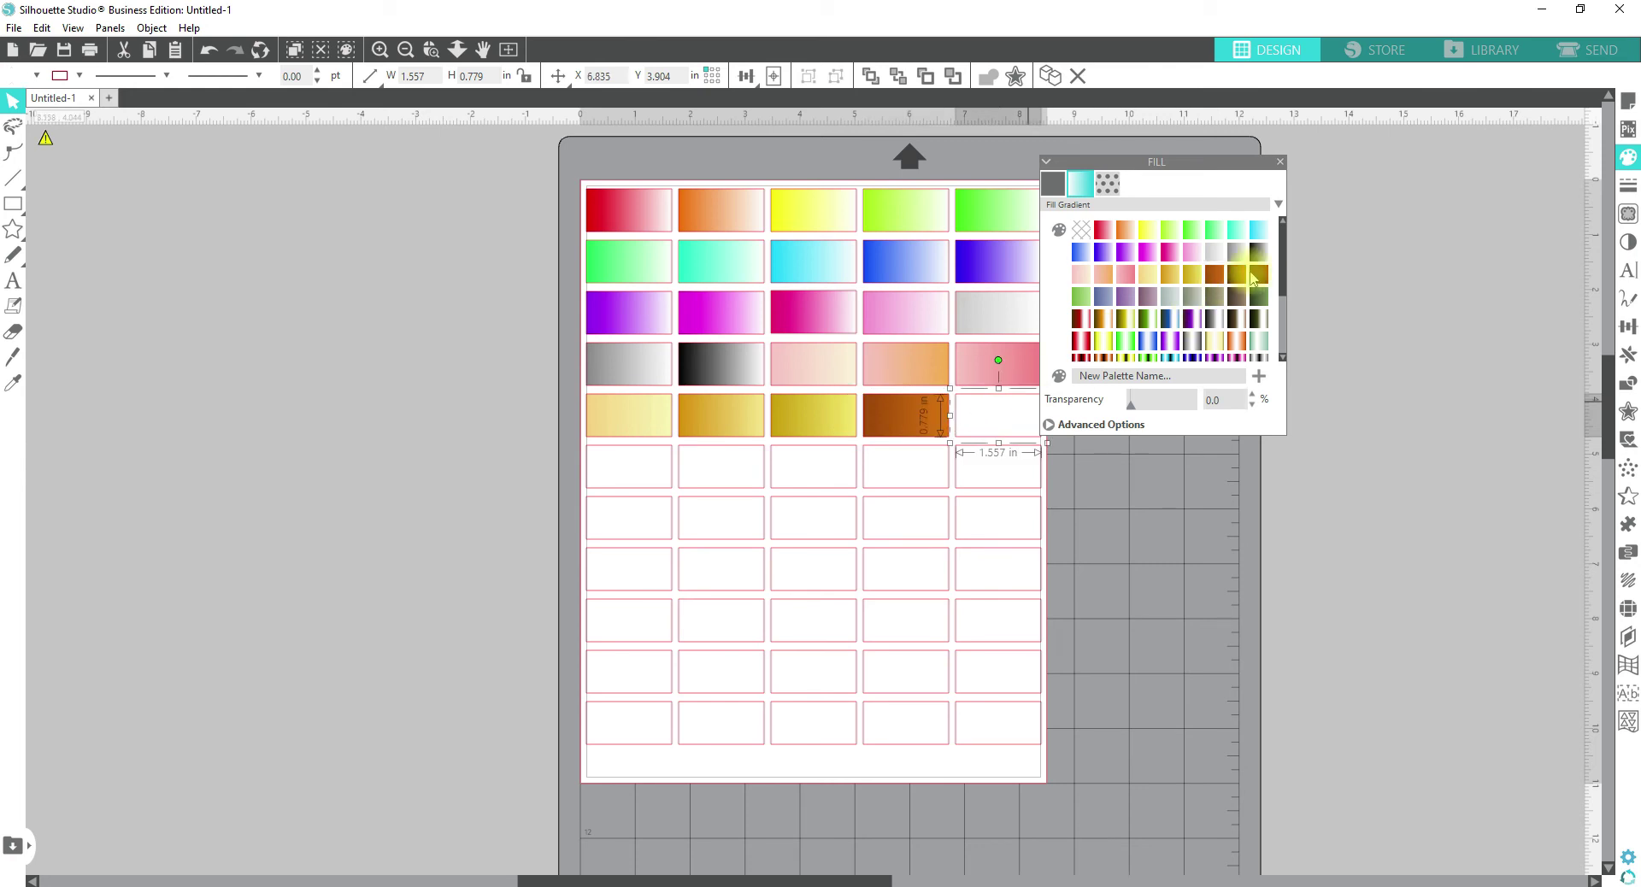
{"action": "left_click", "coordinate": [971, 425]}
- Fill row six with dark brown, green, blue-grey, purple and mauve gradients
{"action": "left_click", "coordinate": [639, 465]}
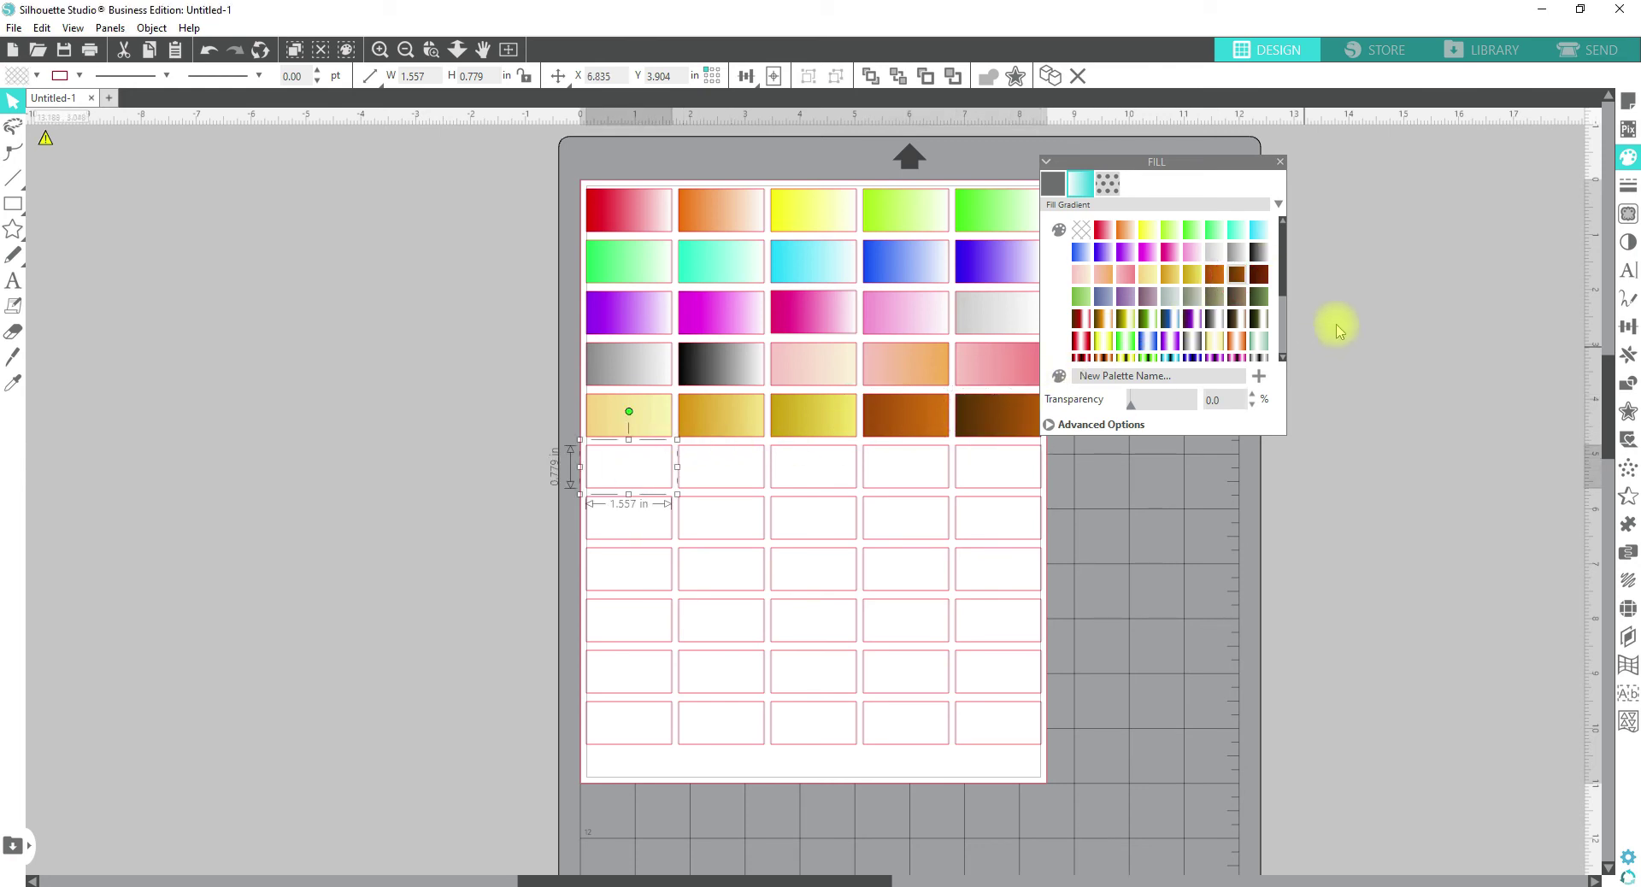
{"action": "left_click", "coordinate": [1259, 275]}
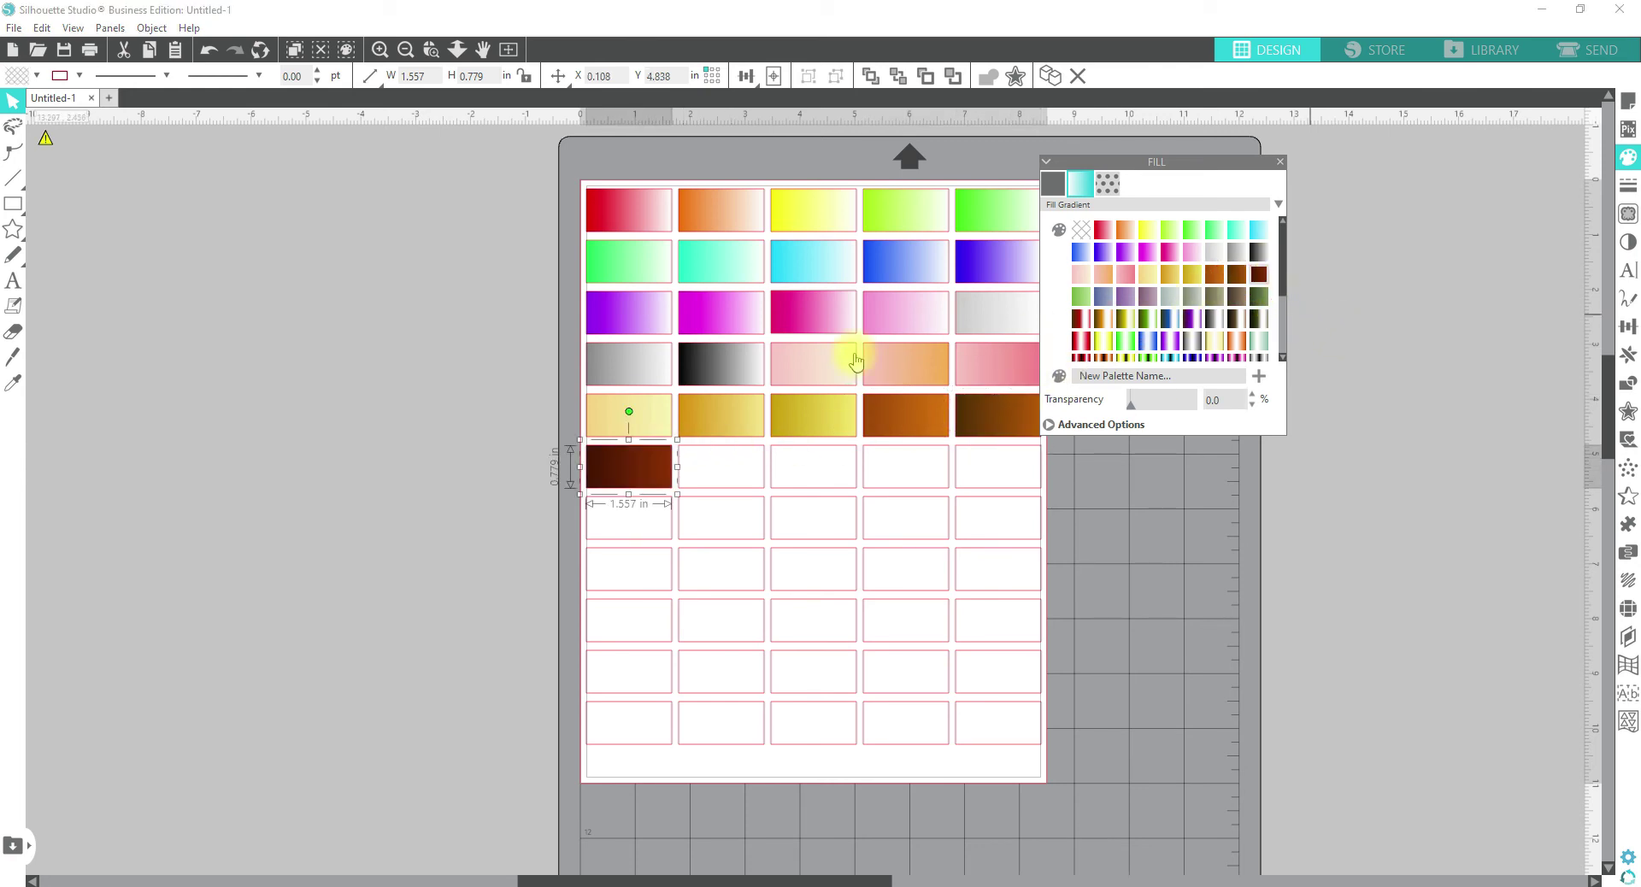
{"action": "left_click", "coordinate": [716, 466]}
{"action": "left_click", "coordinate": [1081, 296]}
{"action": "left_click", "coordinate": [813, 461]}
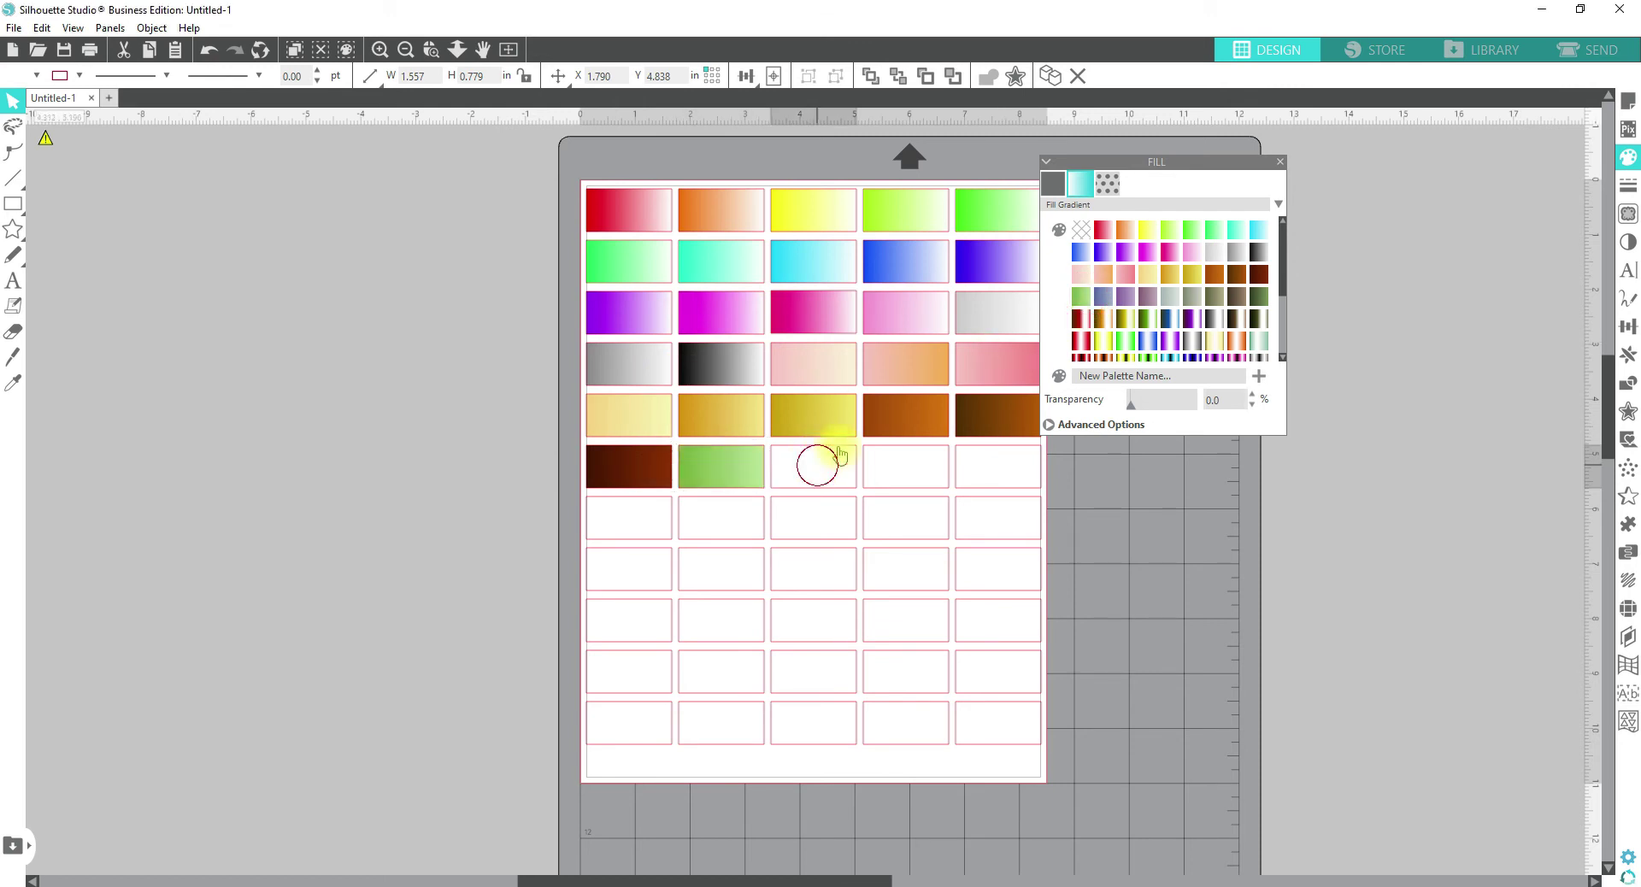
{"action": "left_click", "coordinate": [1102, 296]}
{"action": "left_click", "coordinate": [915, 461]}
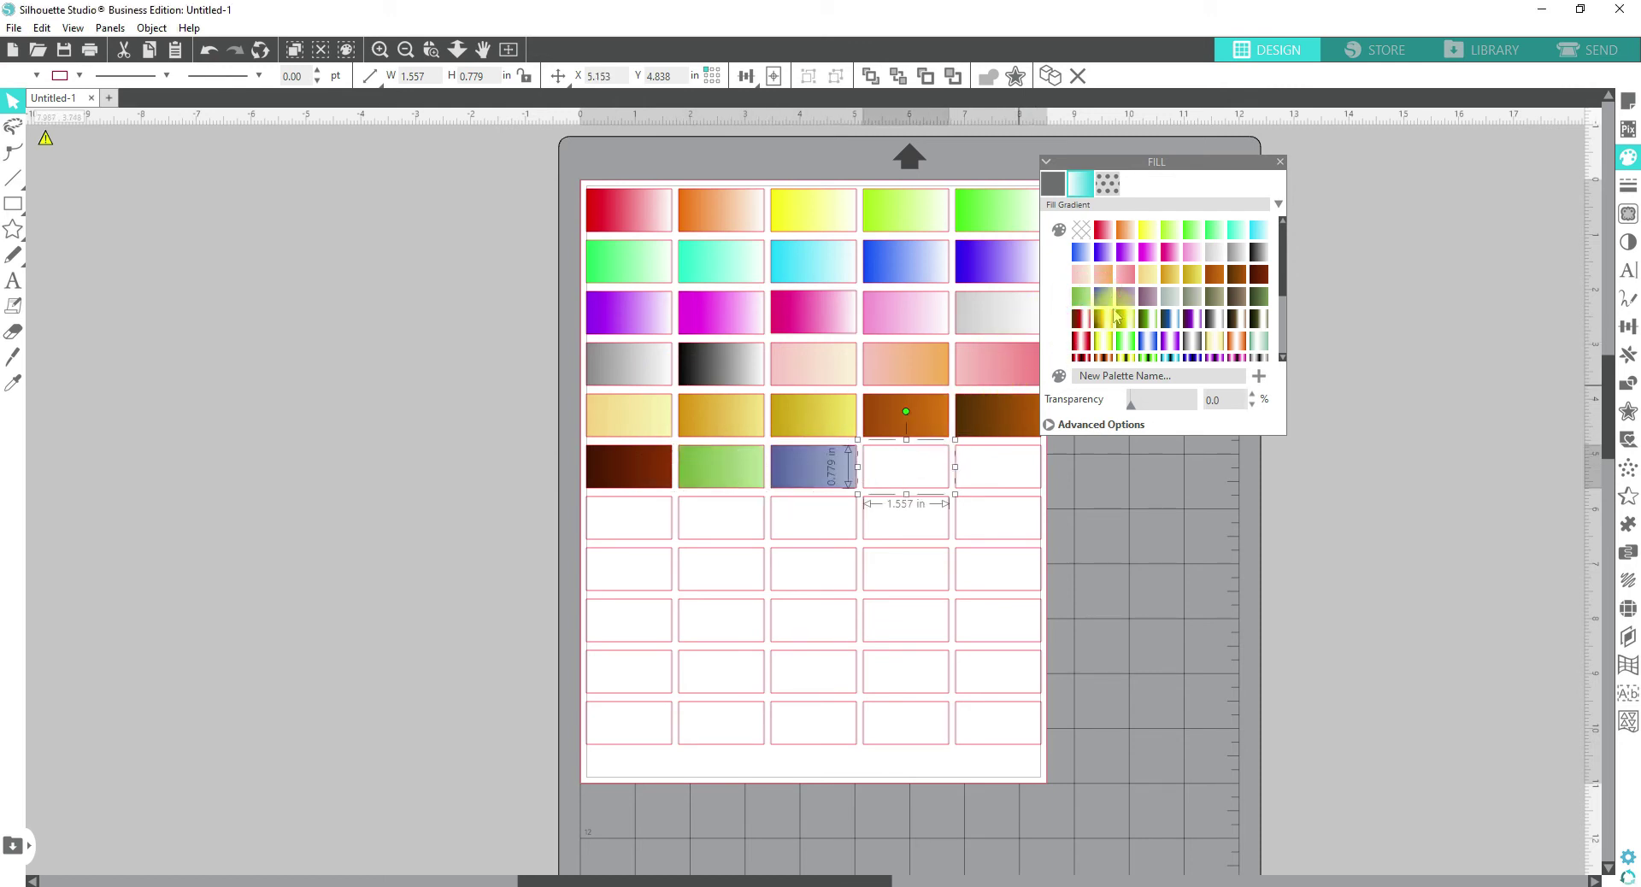
{"action": "left_click", "coordinate": [1124, 296]}
{"action": "left_click", "coordinate": [992, 462]}
{"action": "left_click", "coordinate": [1147, 296]}
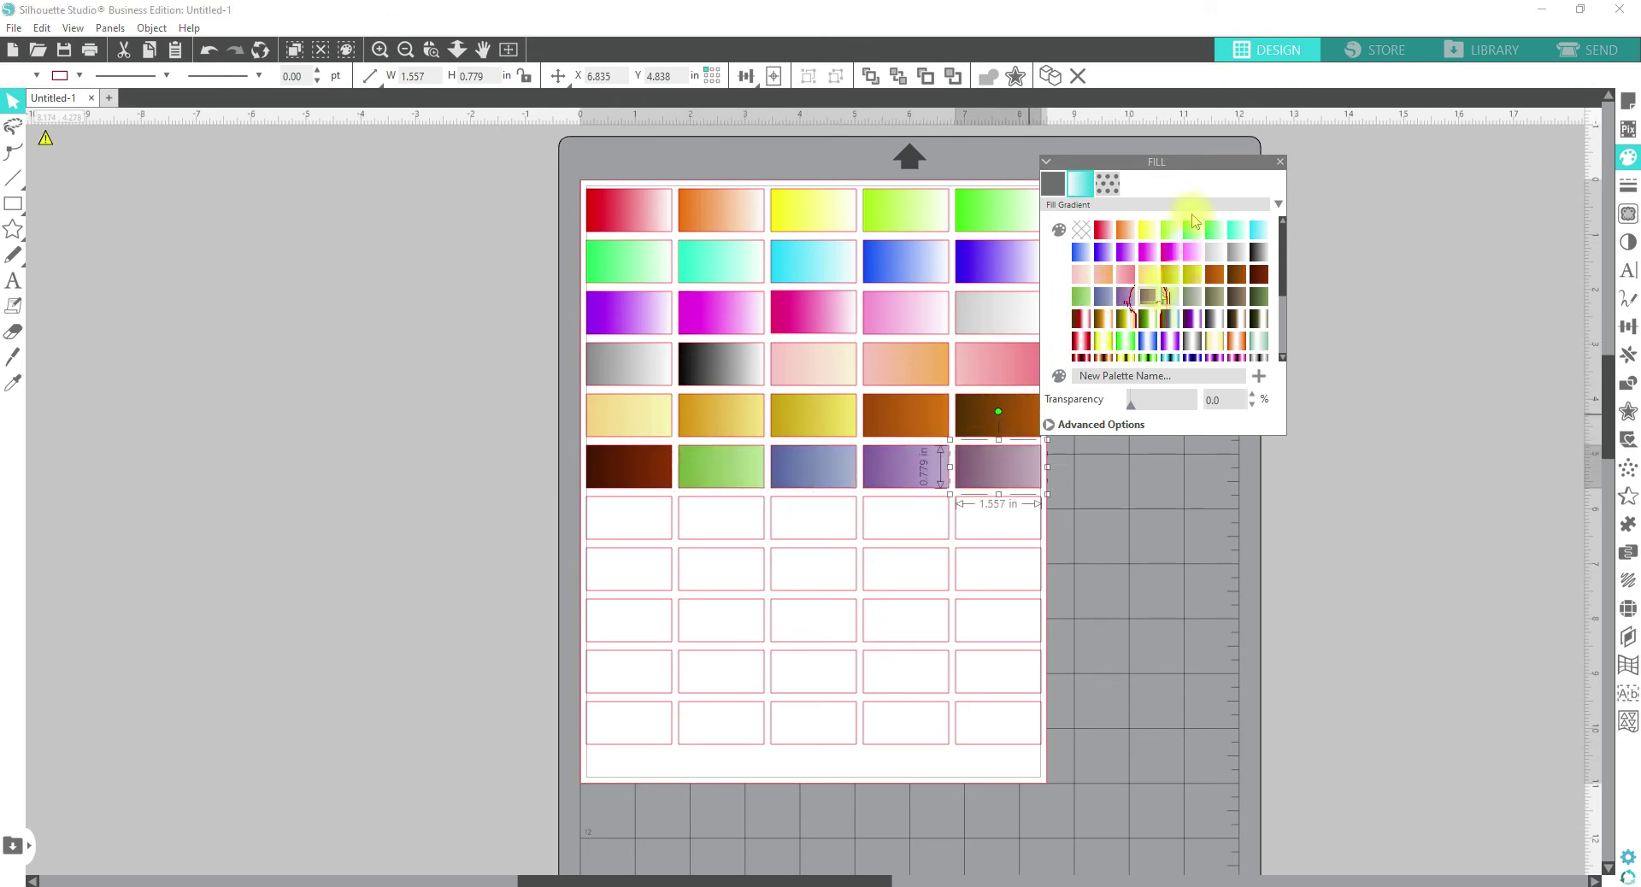
- Fill row seven with grey-green, grey-olive, dark olive, dark brown and dark green gradients
{"action": "left_click_drag", "start_coordinate": [1208, 170], "coordinate": [1223, 301]}
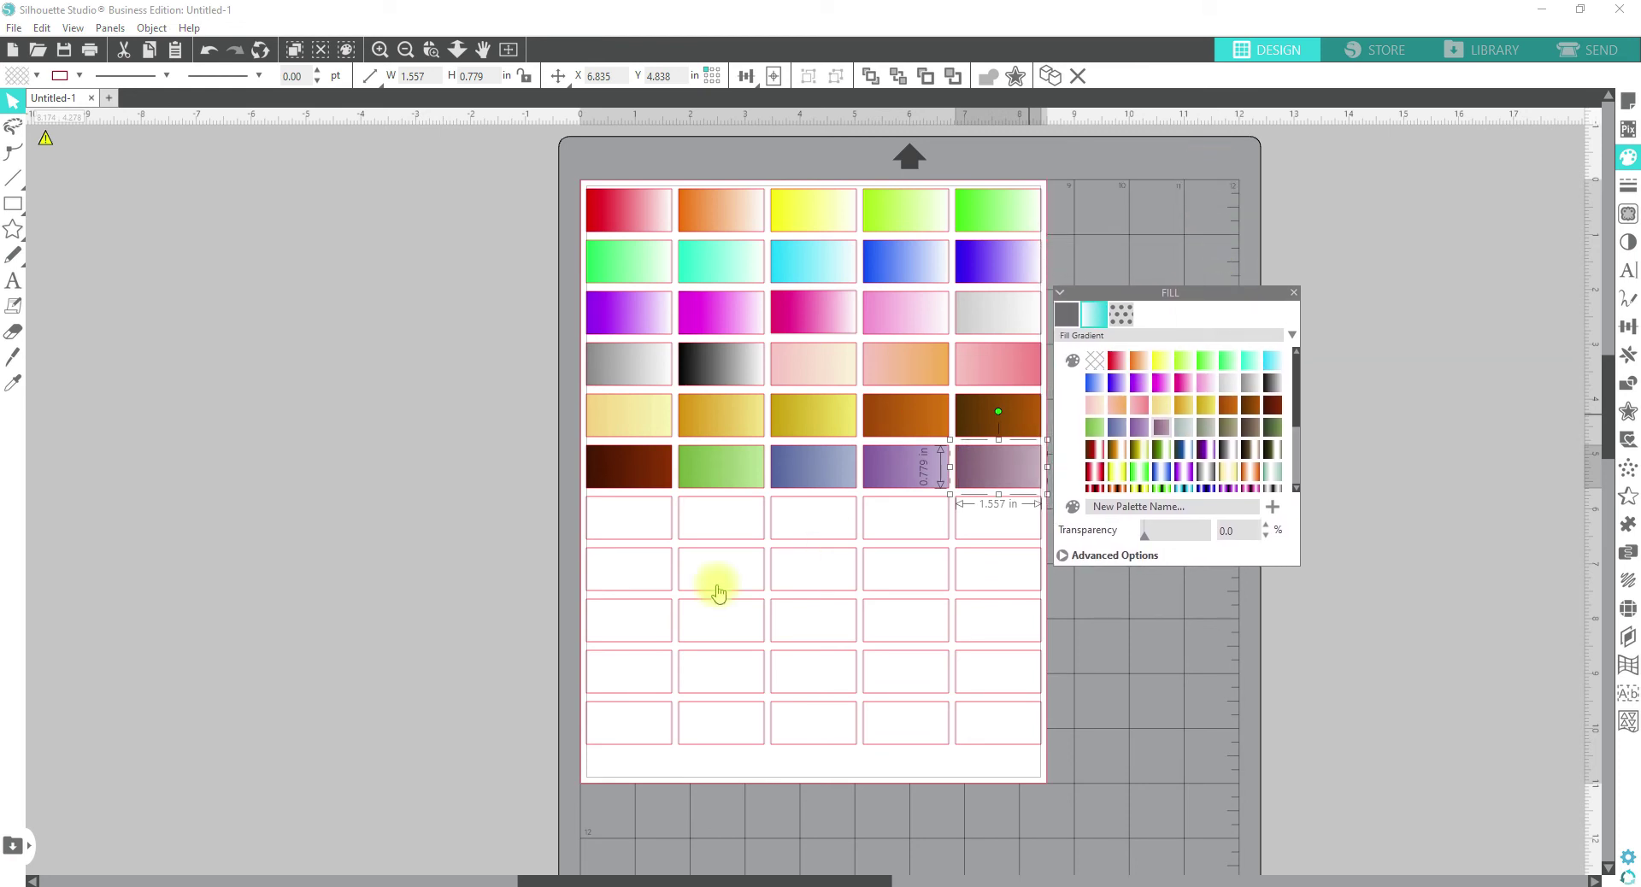
{"action": "left_click", "coordinate": [659, 516]}
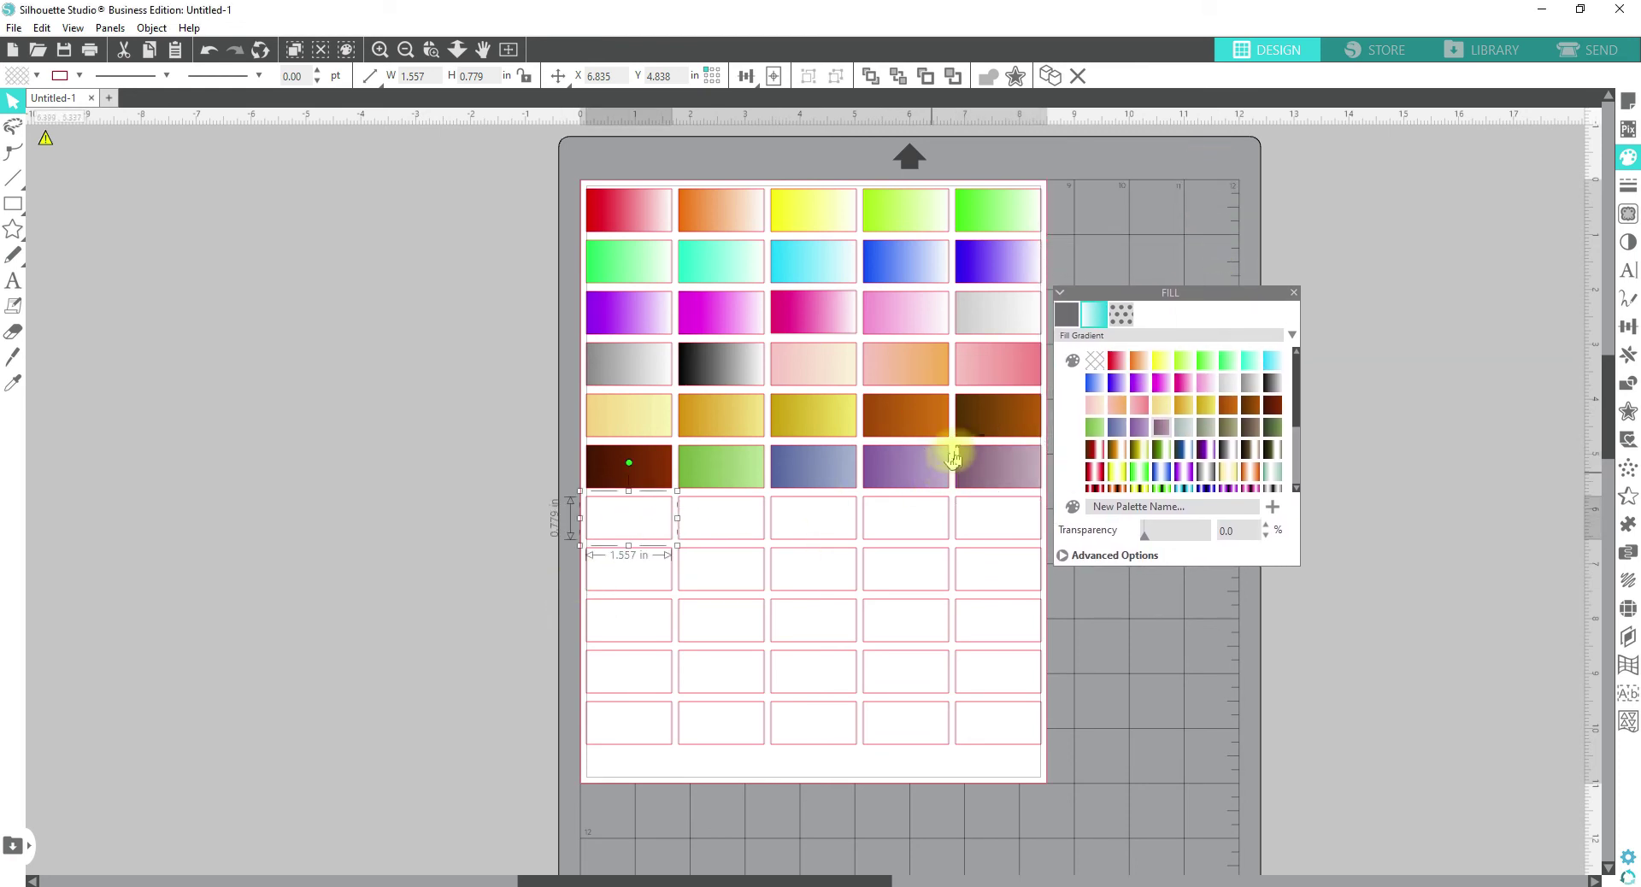
{"action": "left_click", "coordinate": [1192, 432]}
{"action": "left_click", "coordinate": [695, 530]}
{"action": "left_click", "coordinate": [1205, 424]}
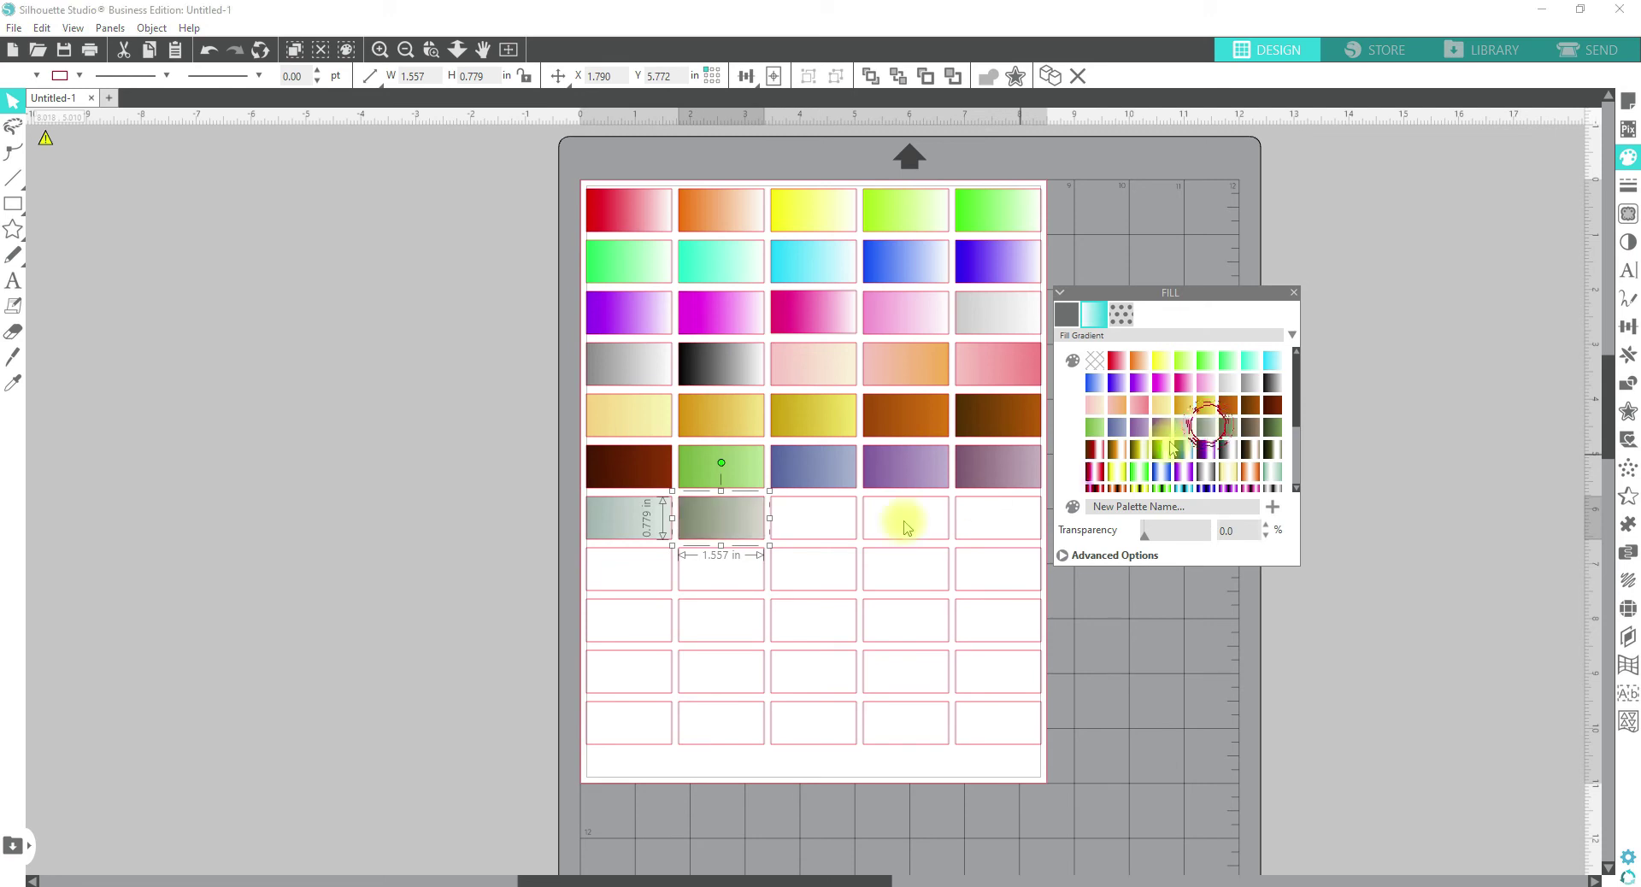
{"action": "left_click", "coordinate": [812, 518]}
{"action": "left_click", "coordinate": [1227, 427]}
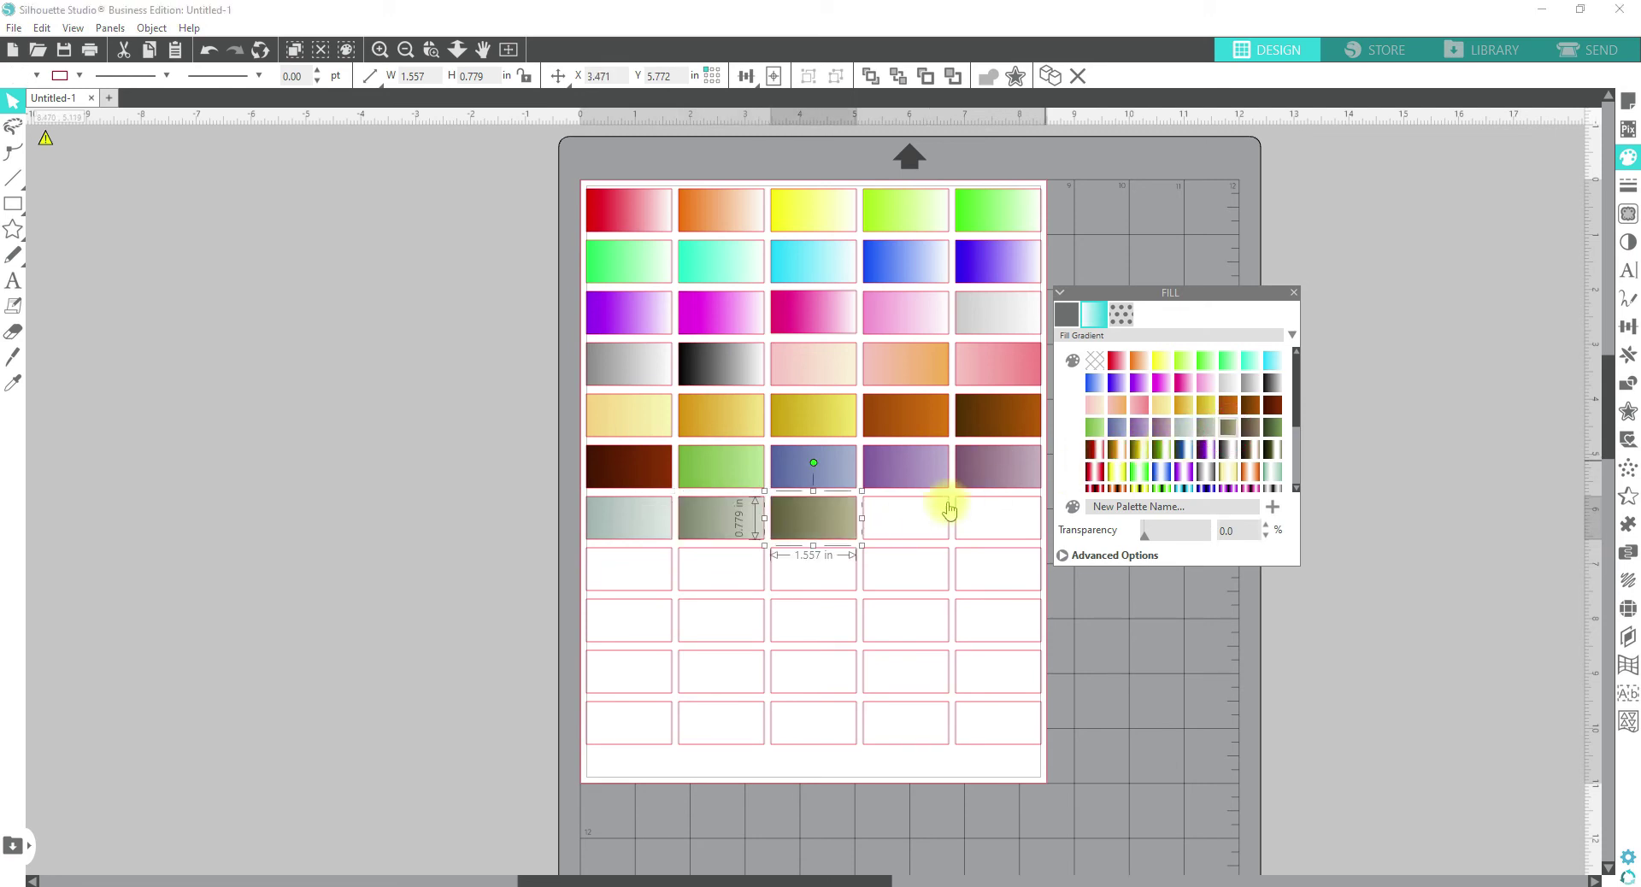
{"action": "left_click", "coordinate": [915, 511]}
{"action": "left_click", "coordinate": [1249, 426]}
{"action": "left_click", "coordinate": [991, 511]}
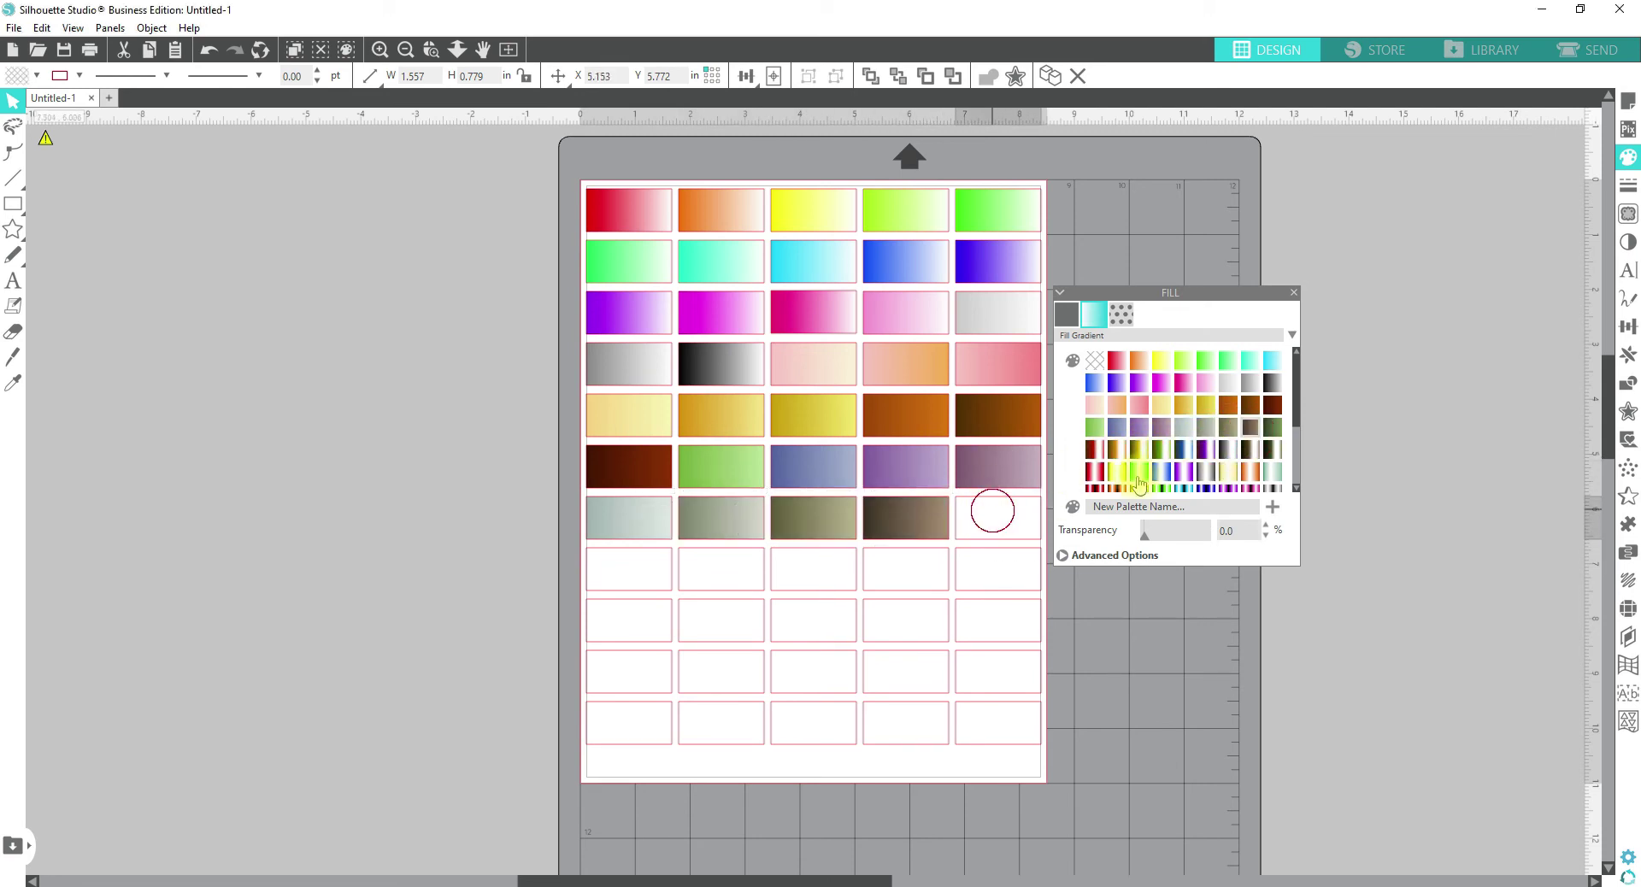
{"action": "left_click", "coordinate": [1276, 429]}
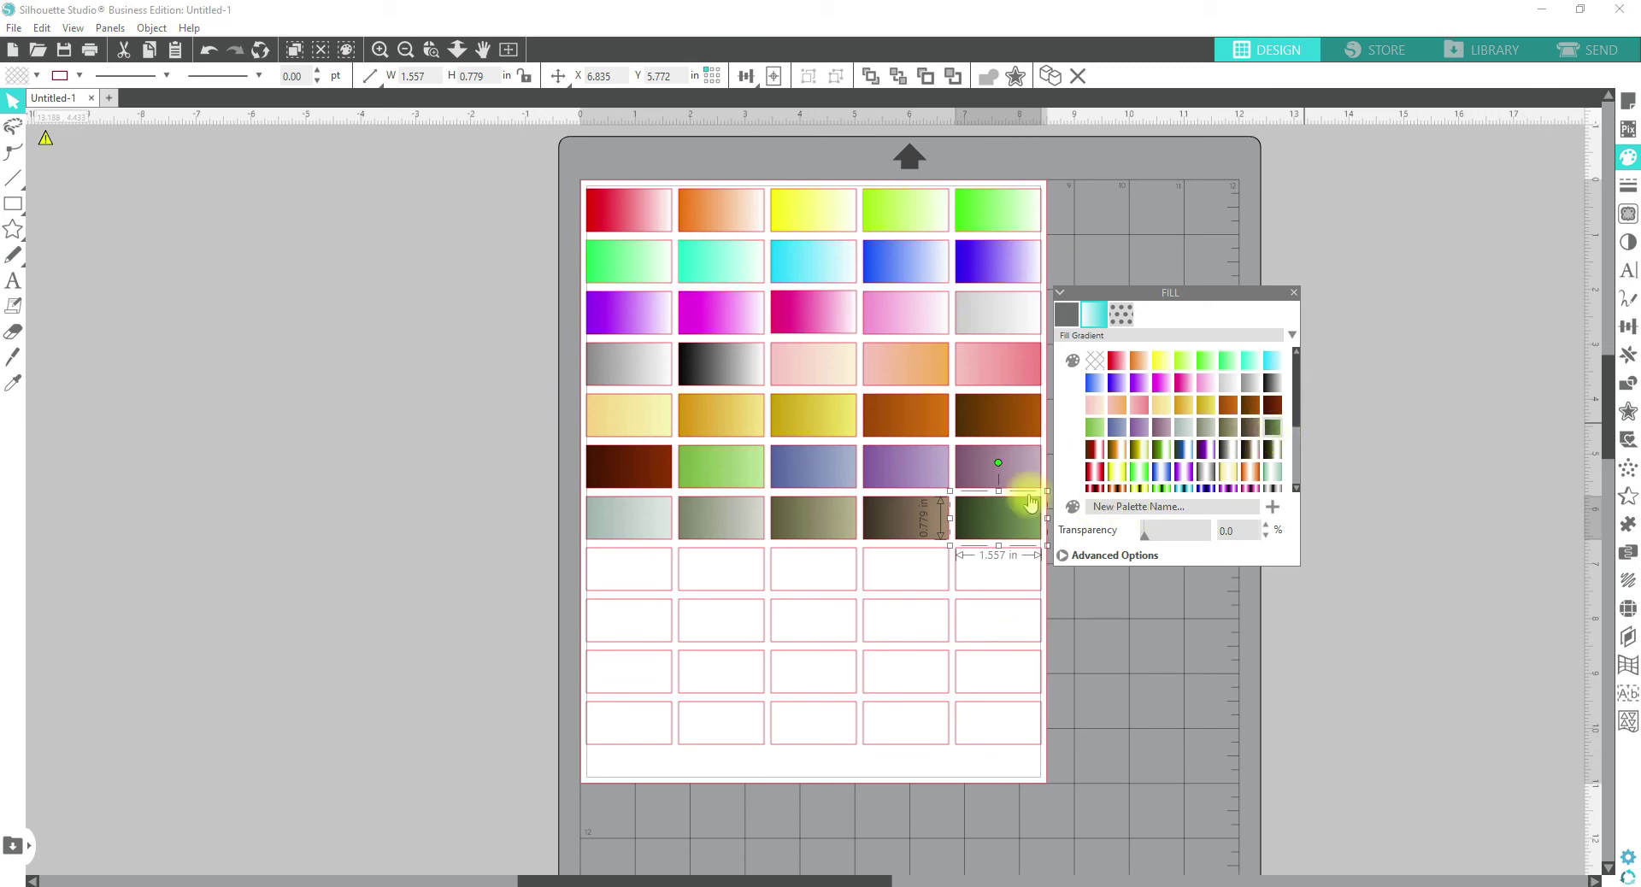
- Fill row eight with dark red, dark orange, olive-yellow, green and dark blue-white gradients
{"action": "left_click", "coordinate": [634, 572]}
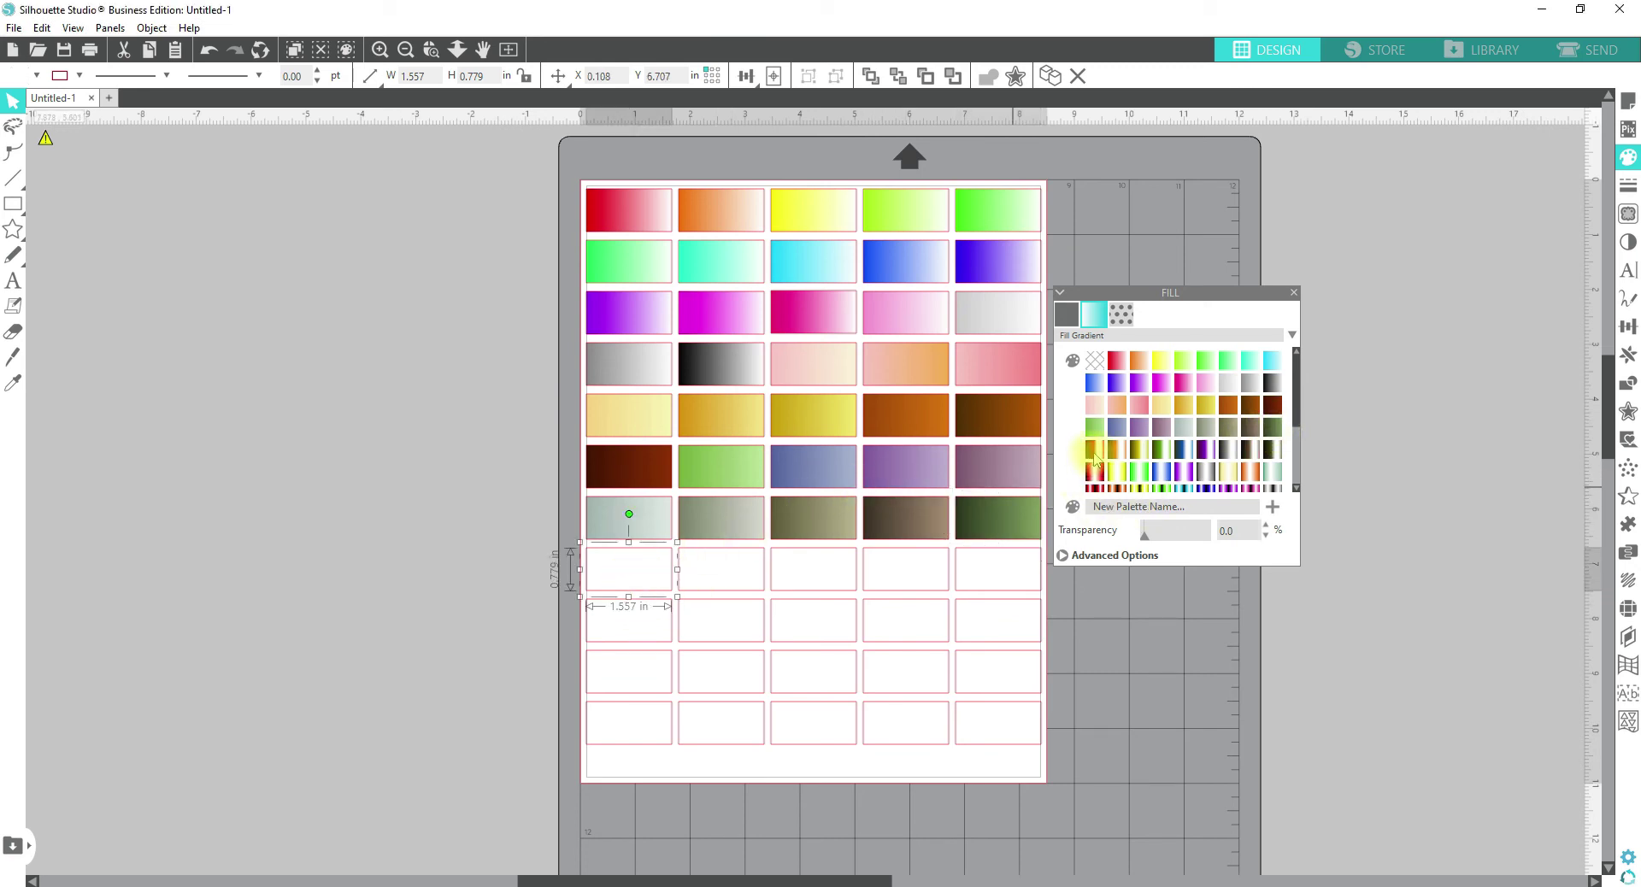
{"action": "left_click", "coordinate": [1092, 471]}
{"action": "left_click", "coordinate": [749, 571]}
{"action": "left_click", "coordinate": [1116, 450]}
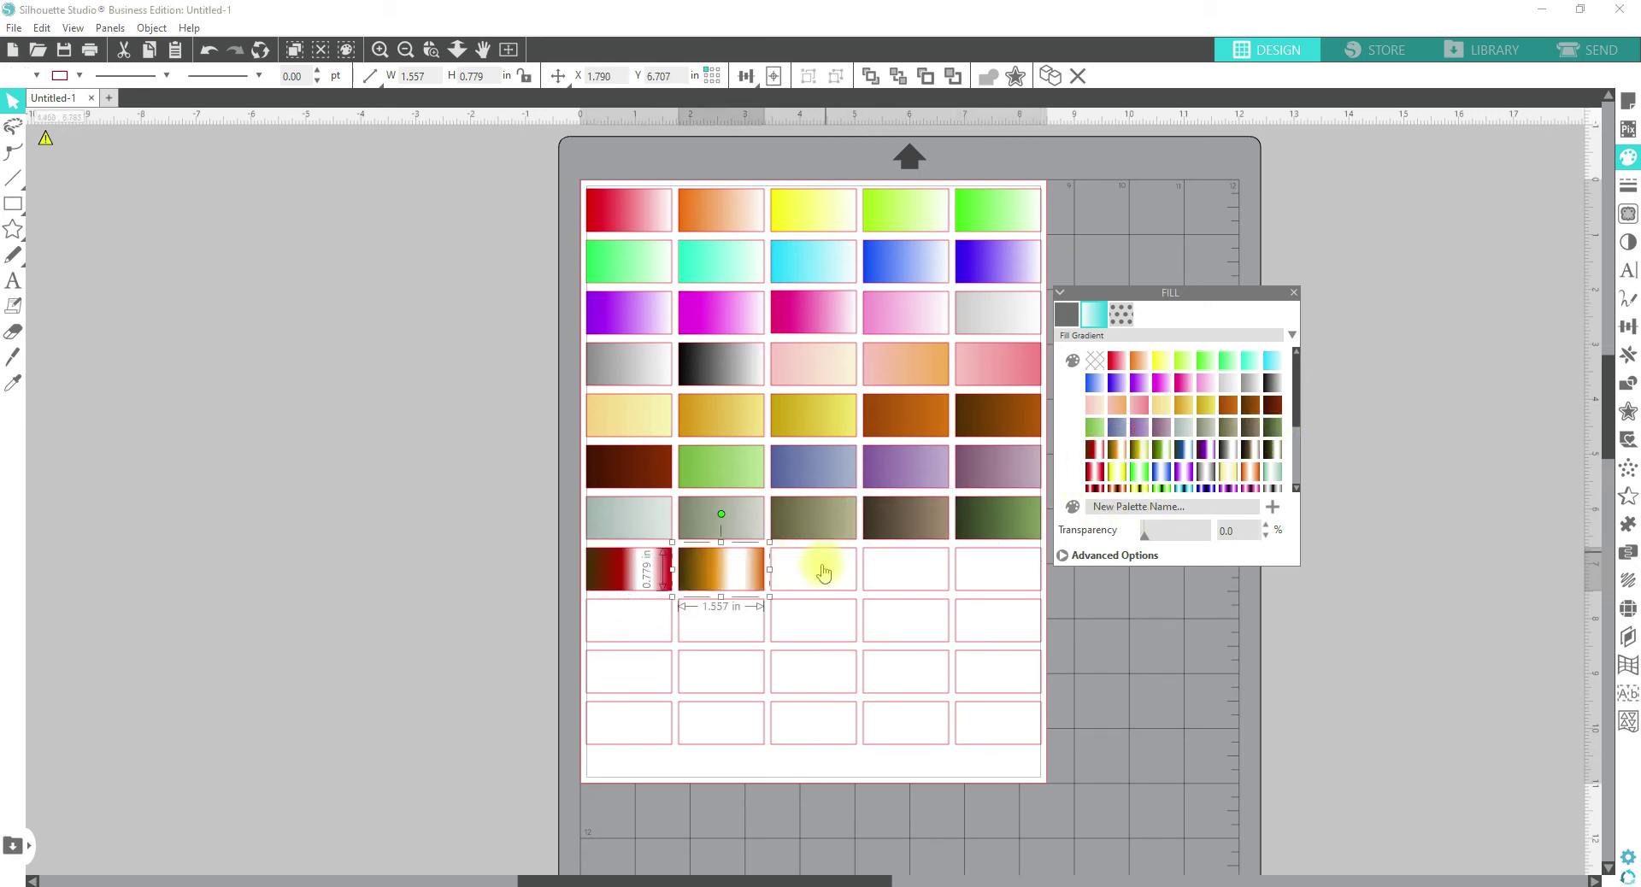
{"action": "left_click", "coordinate": [818, 564]}
{"action": "left_click", "coordinate": [1137, 448]}
{"action": "left_click", "coordinate": [937, 579]}
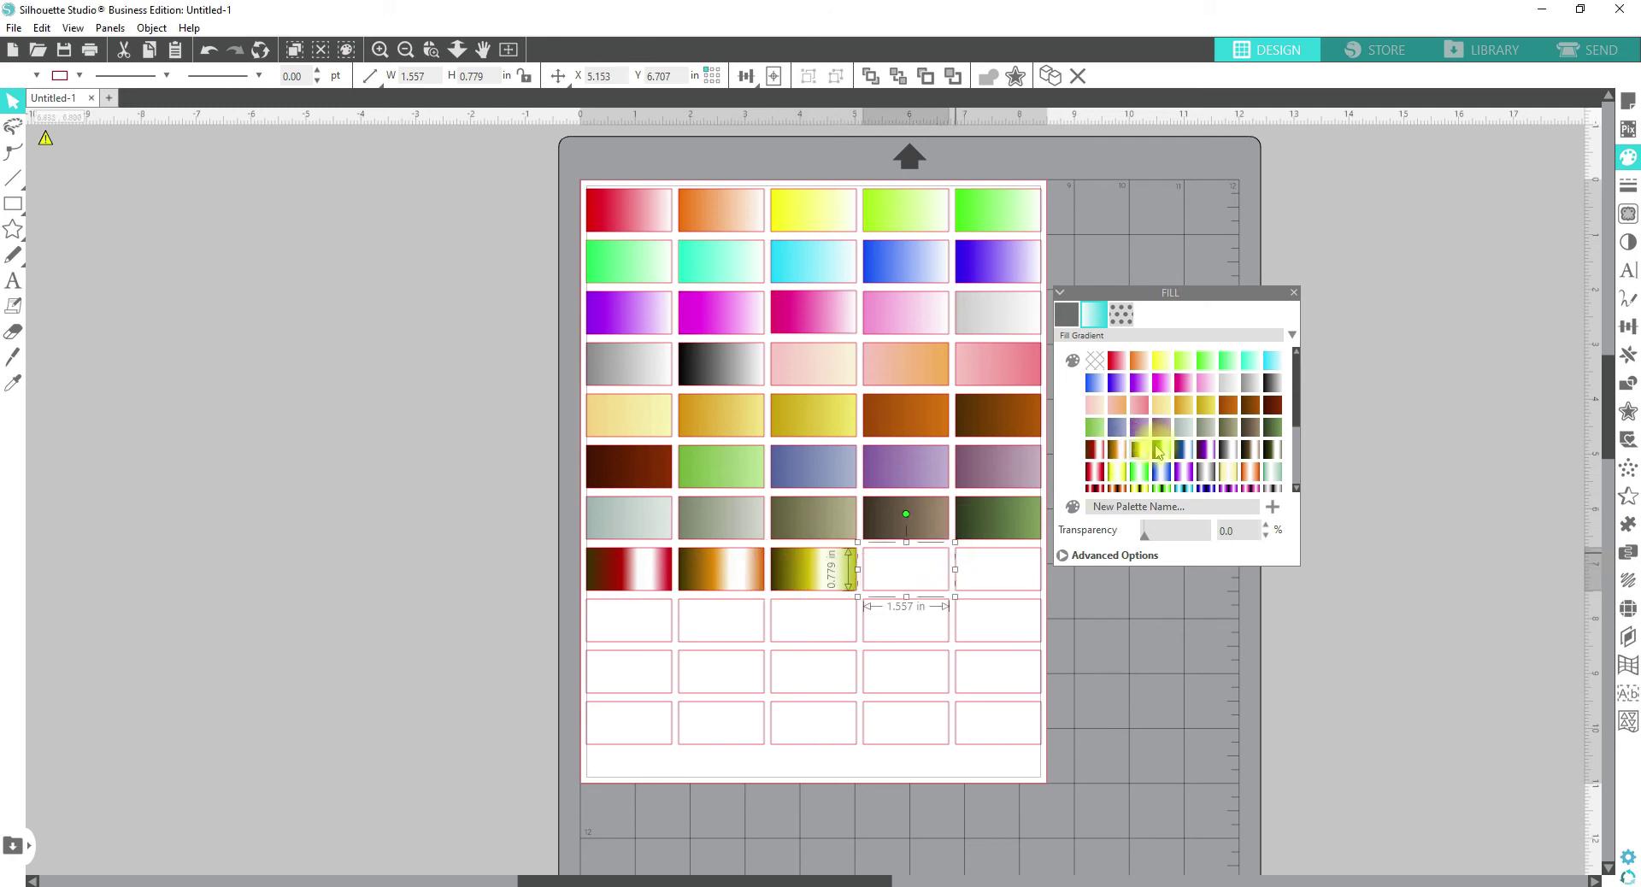
{"action": "left_click", "coordinate": [1160, 451]}
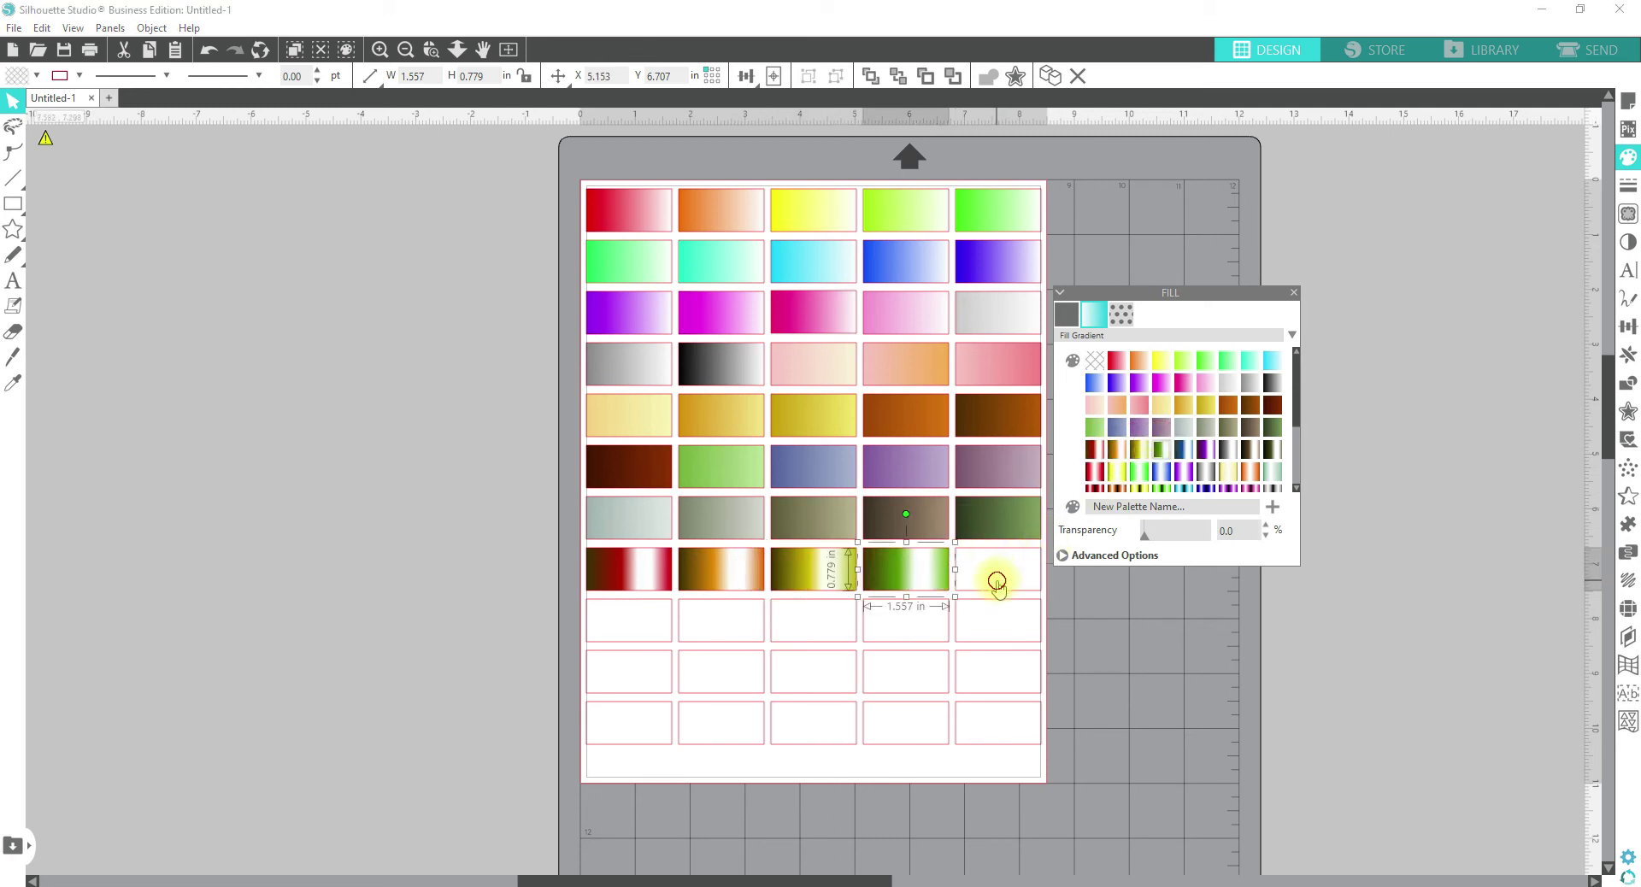
{"action": "left_click", "coordinate": [996, 582]}
{"action": "left_click", "coordinate": [1182, 448]}
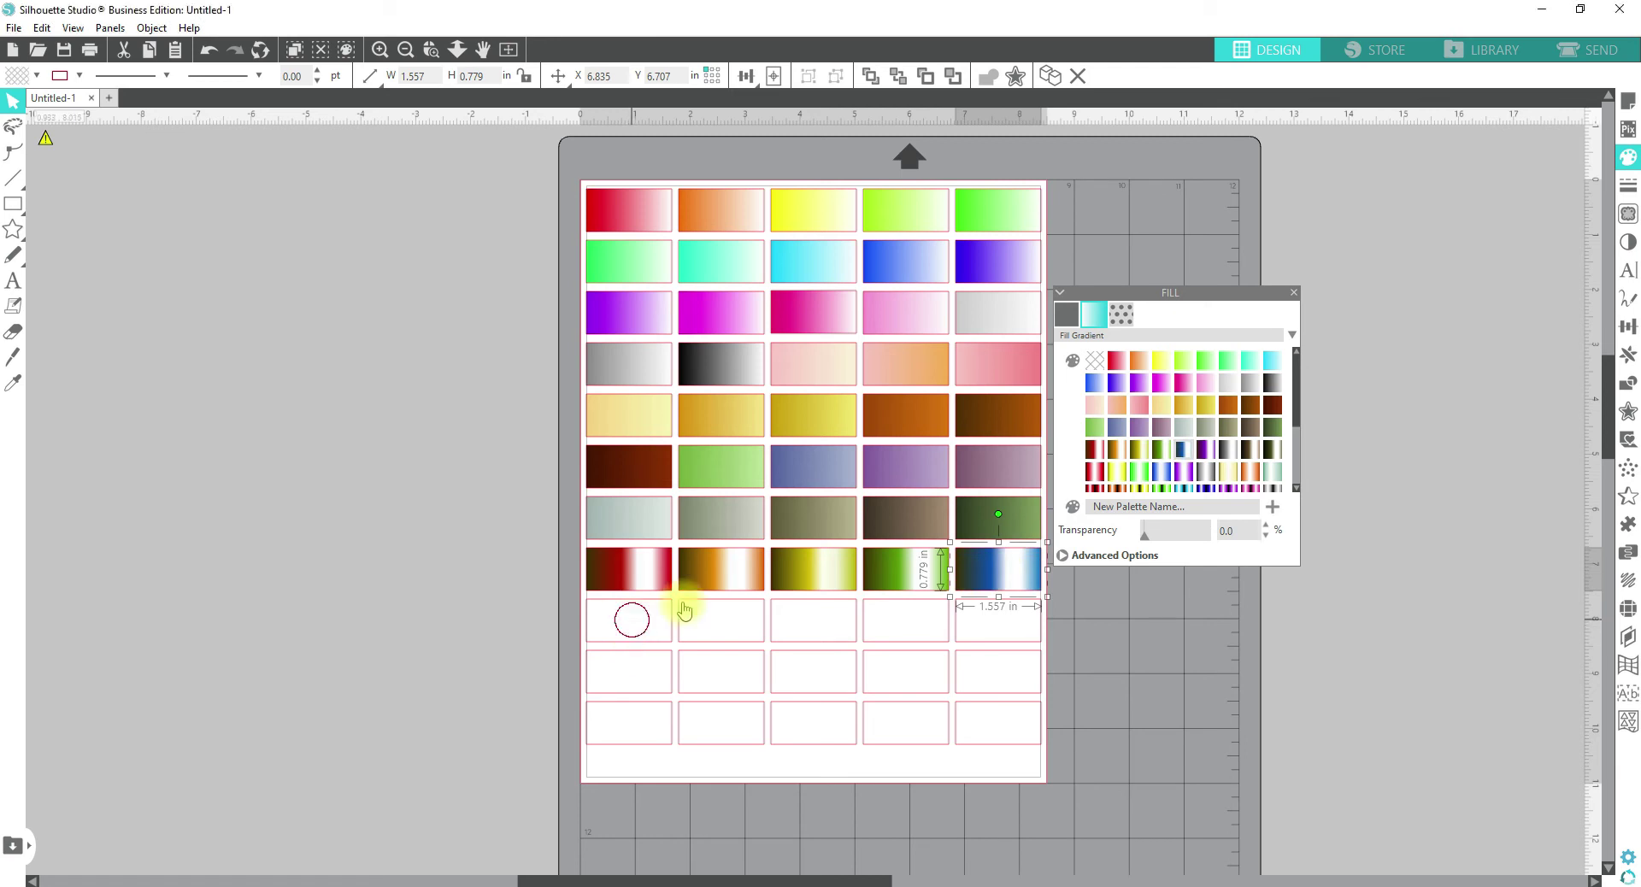
- Fill row nine with purple-white, black-white, dark, dark green-white and red gradients
{"action": "left_click", "coordinate": [662, 611]}
{"action": "left_click", "coordinate": [1202, 448]}
{"action": "left_click", "coordinate": [722, 624]}
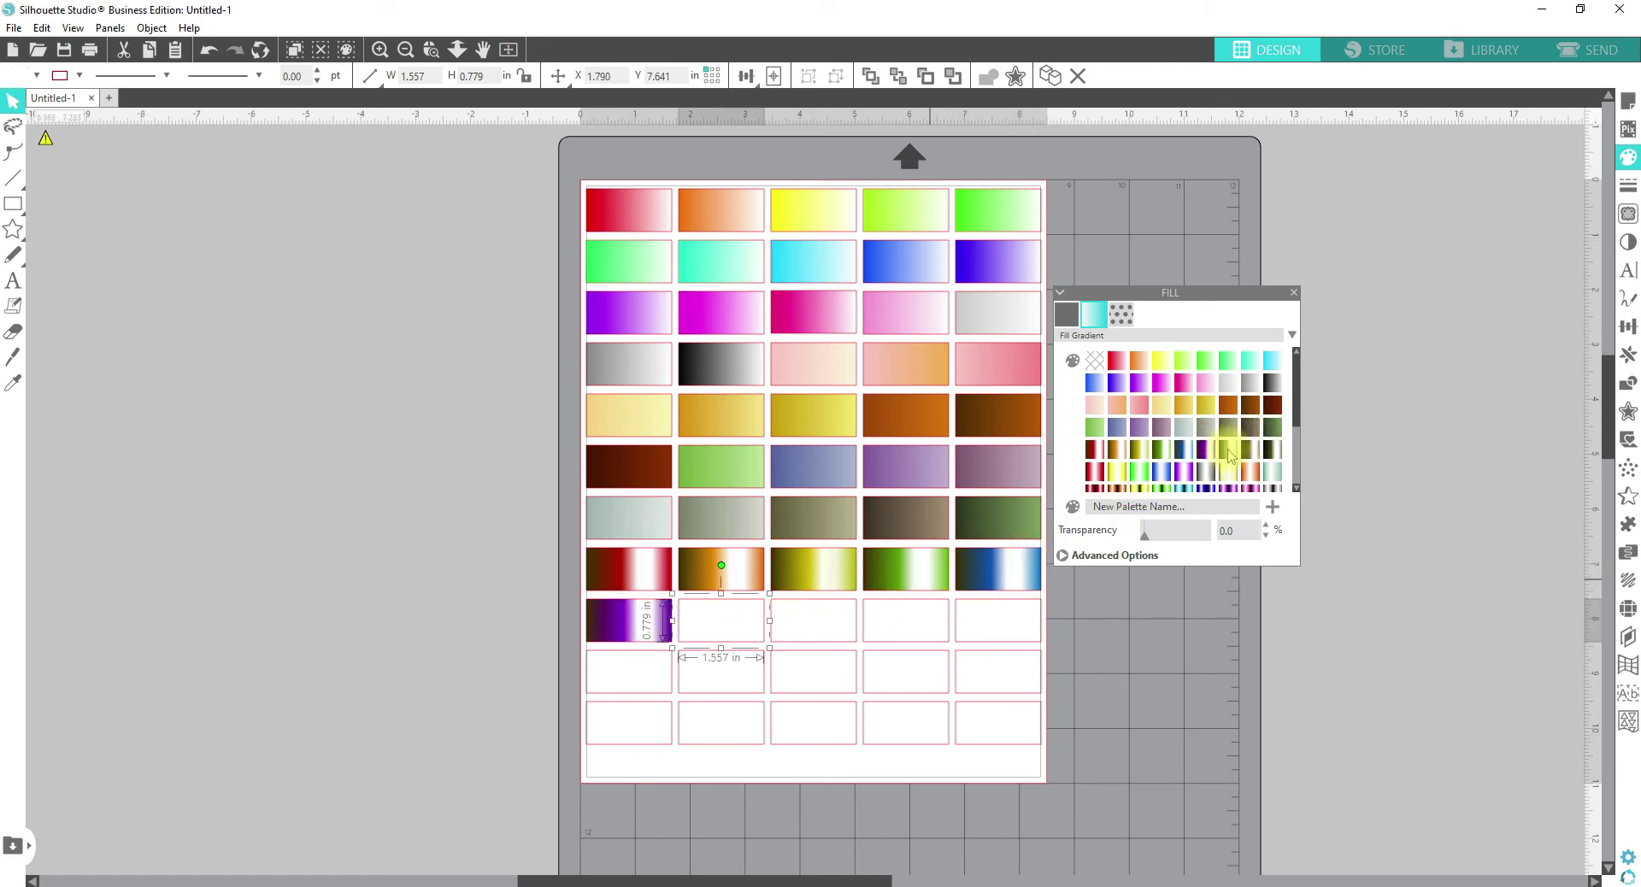
{"action": "left_click", "coordinate": [1228, 455]}
{"action": "left_click", "coordinate": [839, 625]}
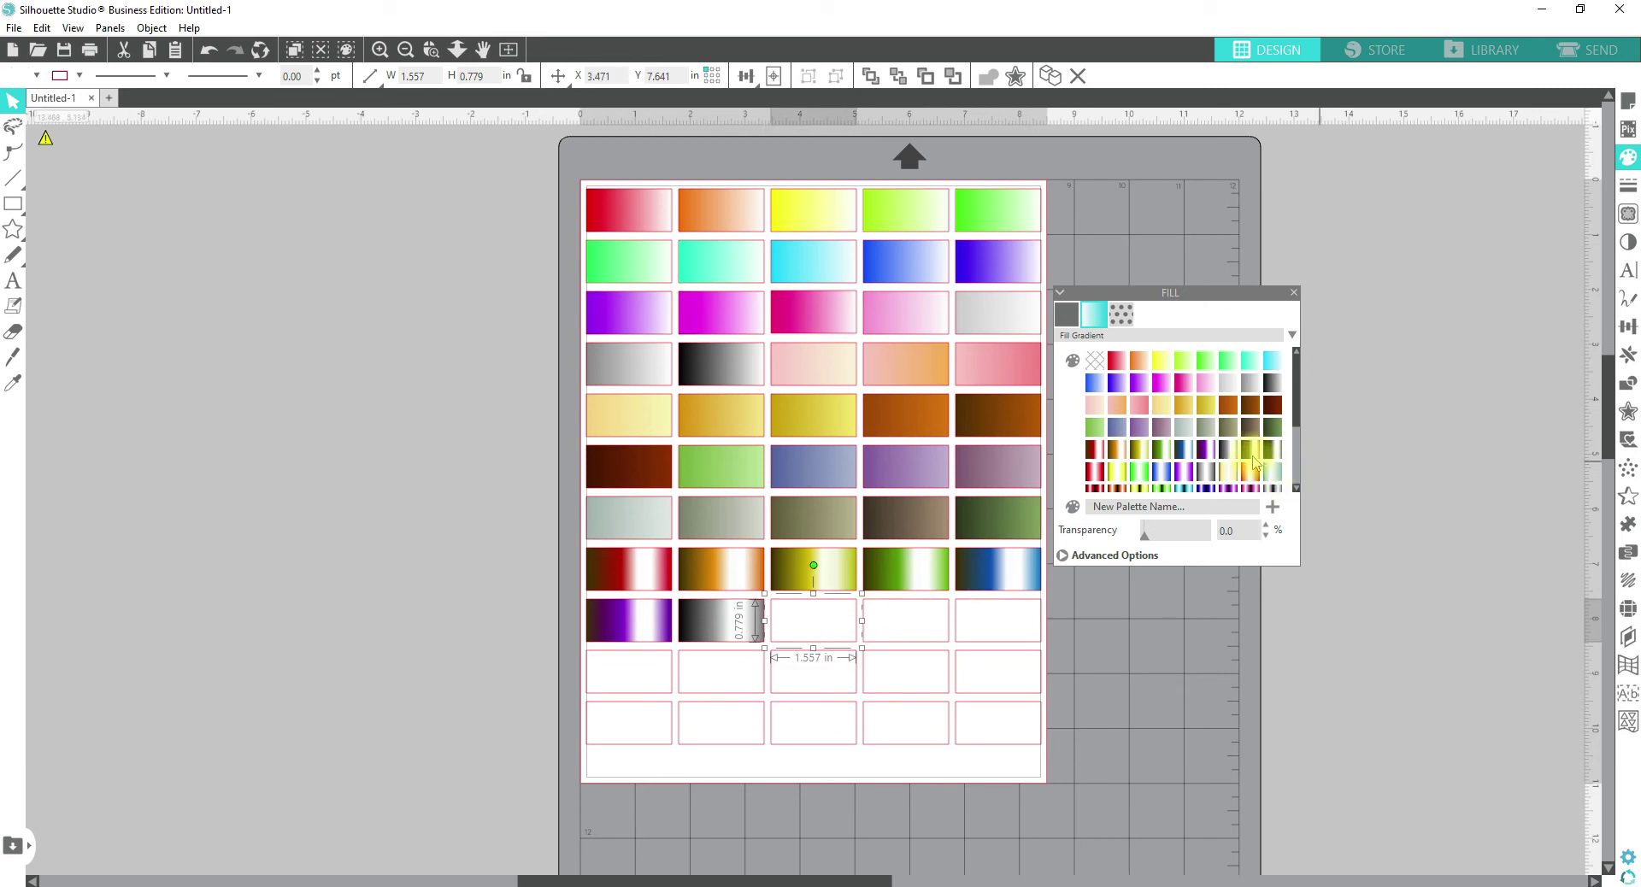
{"action": "left_click", "coordinate": [1251, 451]}
{"action": "left_click", "coordinate": [934, 615]}
{"action": "left_click", "coordinate": [1272, 451]}
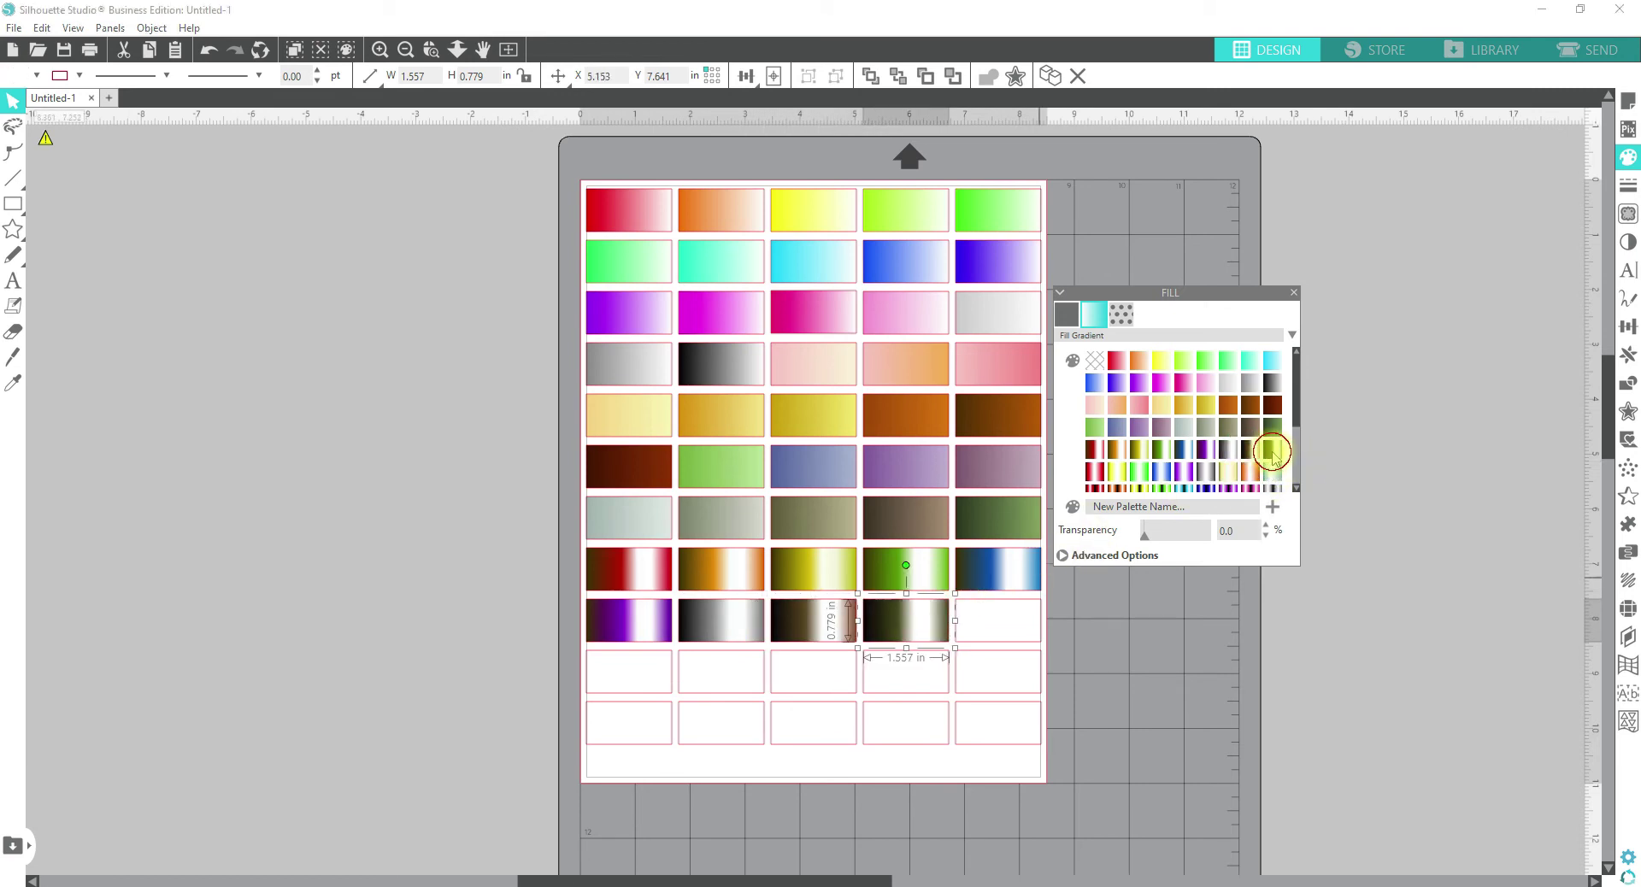
{"action": "left_click", "coordinate": [1000, 622]}
{"action": "left_click", "coordinate": [1095, 473]}
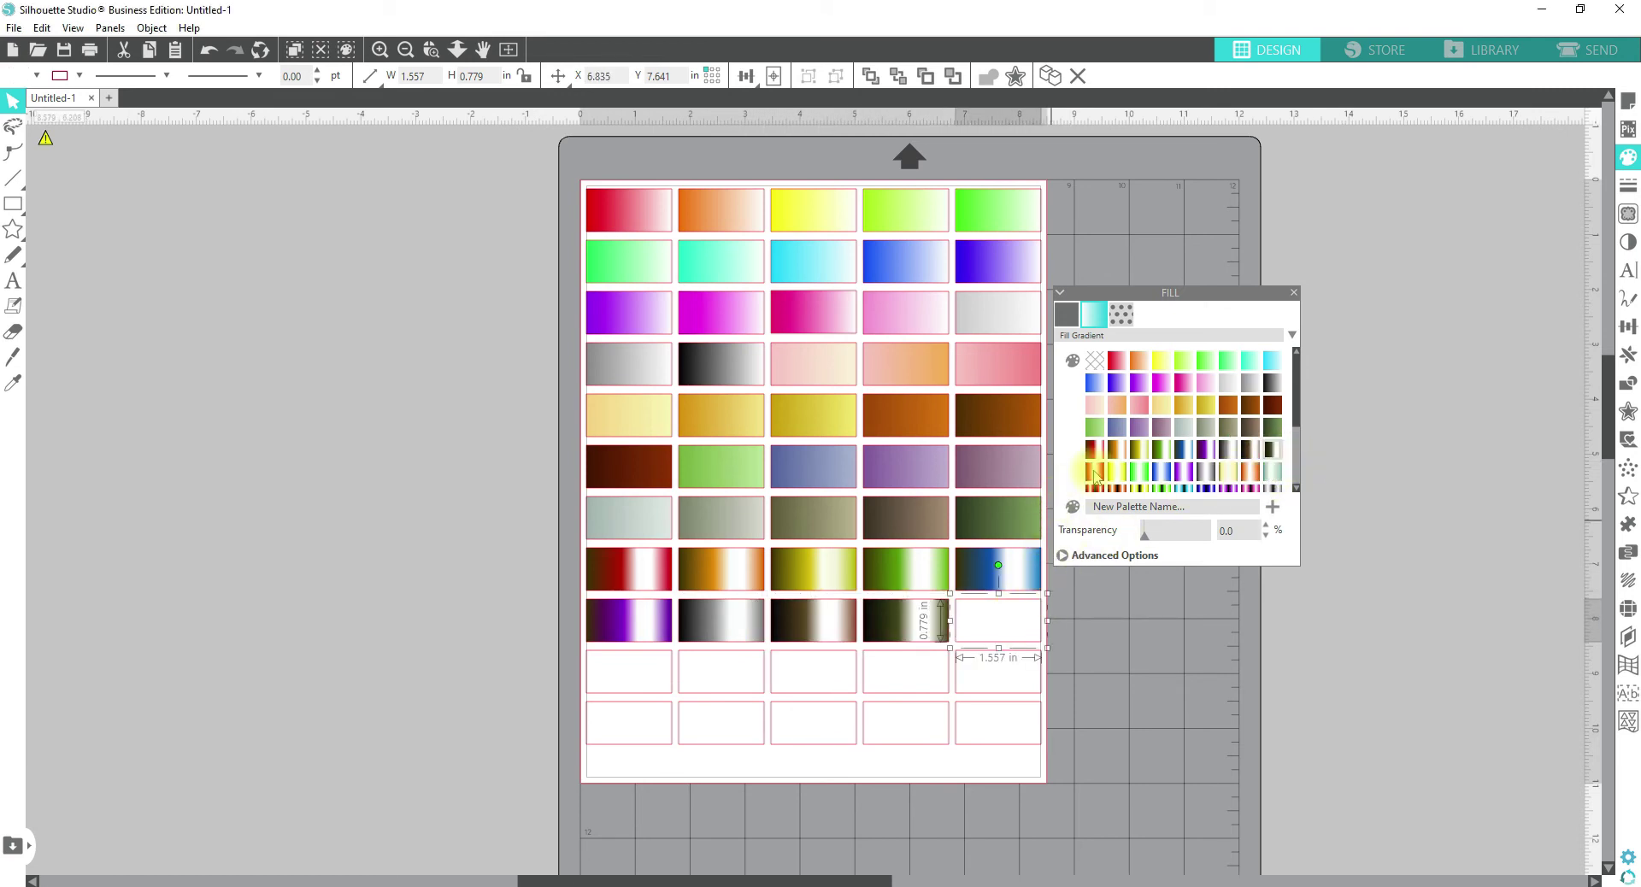
- Fill row ten with yellow, green, blue-white, purple-white and grey silver gradients
{"action": "left_click", "coordinate": [648, 674]}
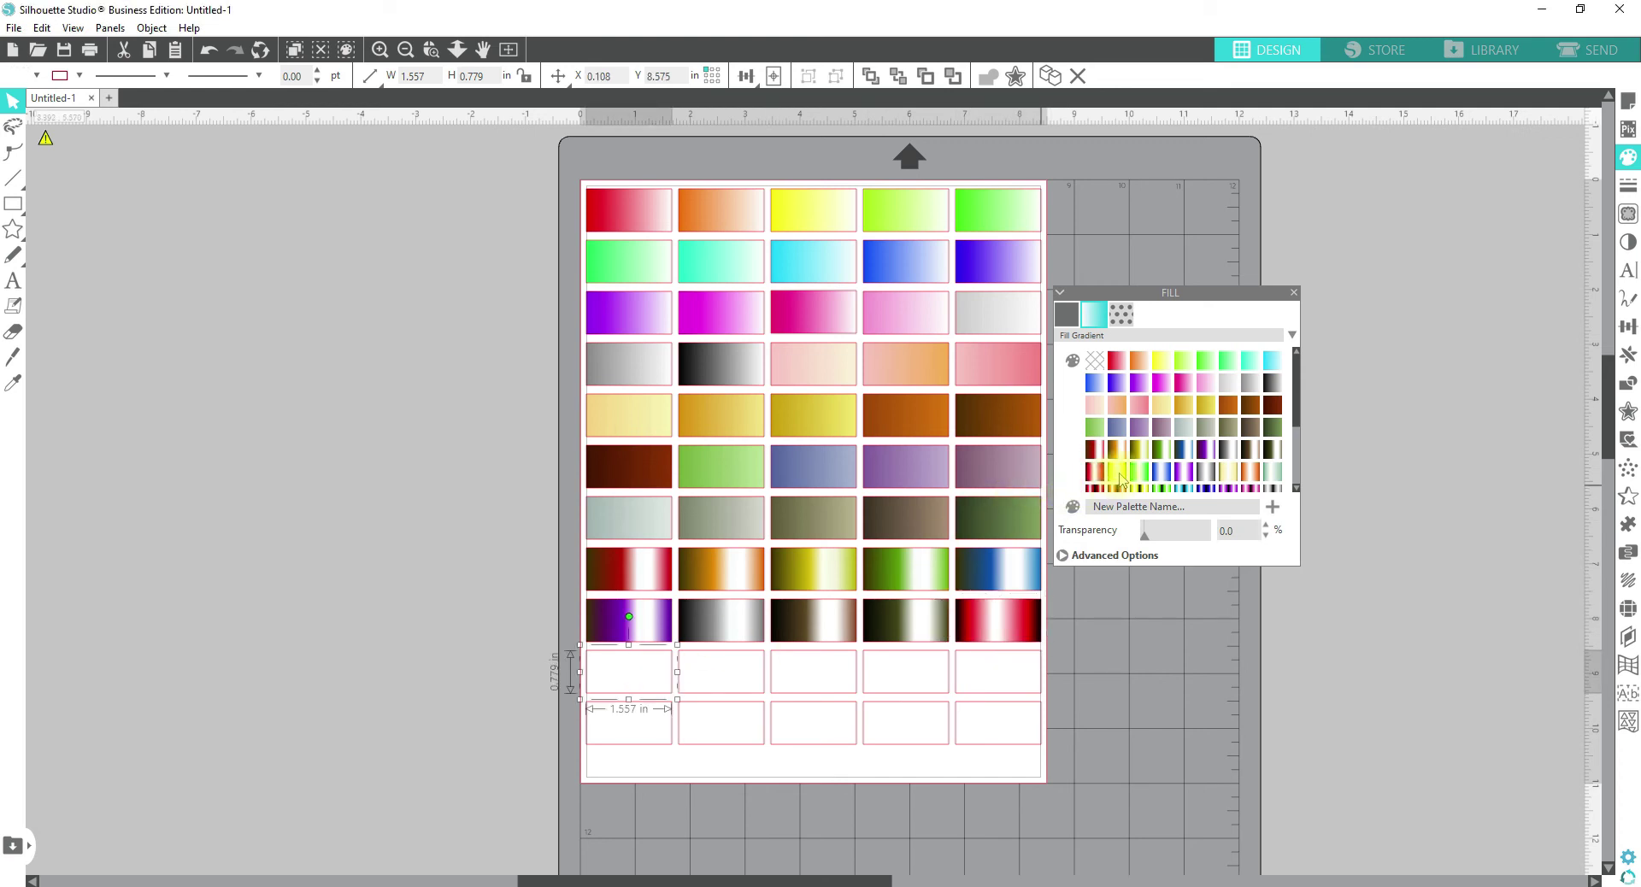
{"action": "left_click", "coordinate": [1120, 475]}
{"action": "left_click", "coordinate": [732, 671]}
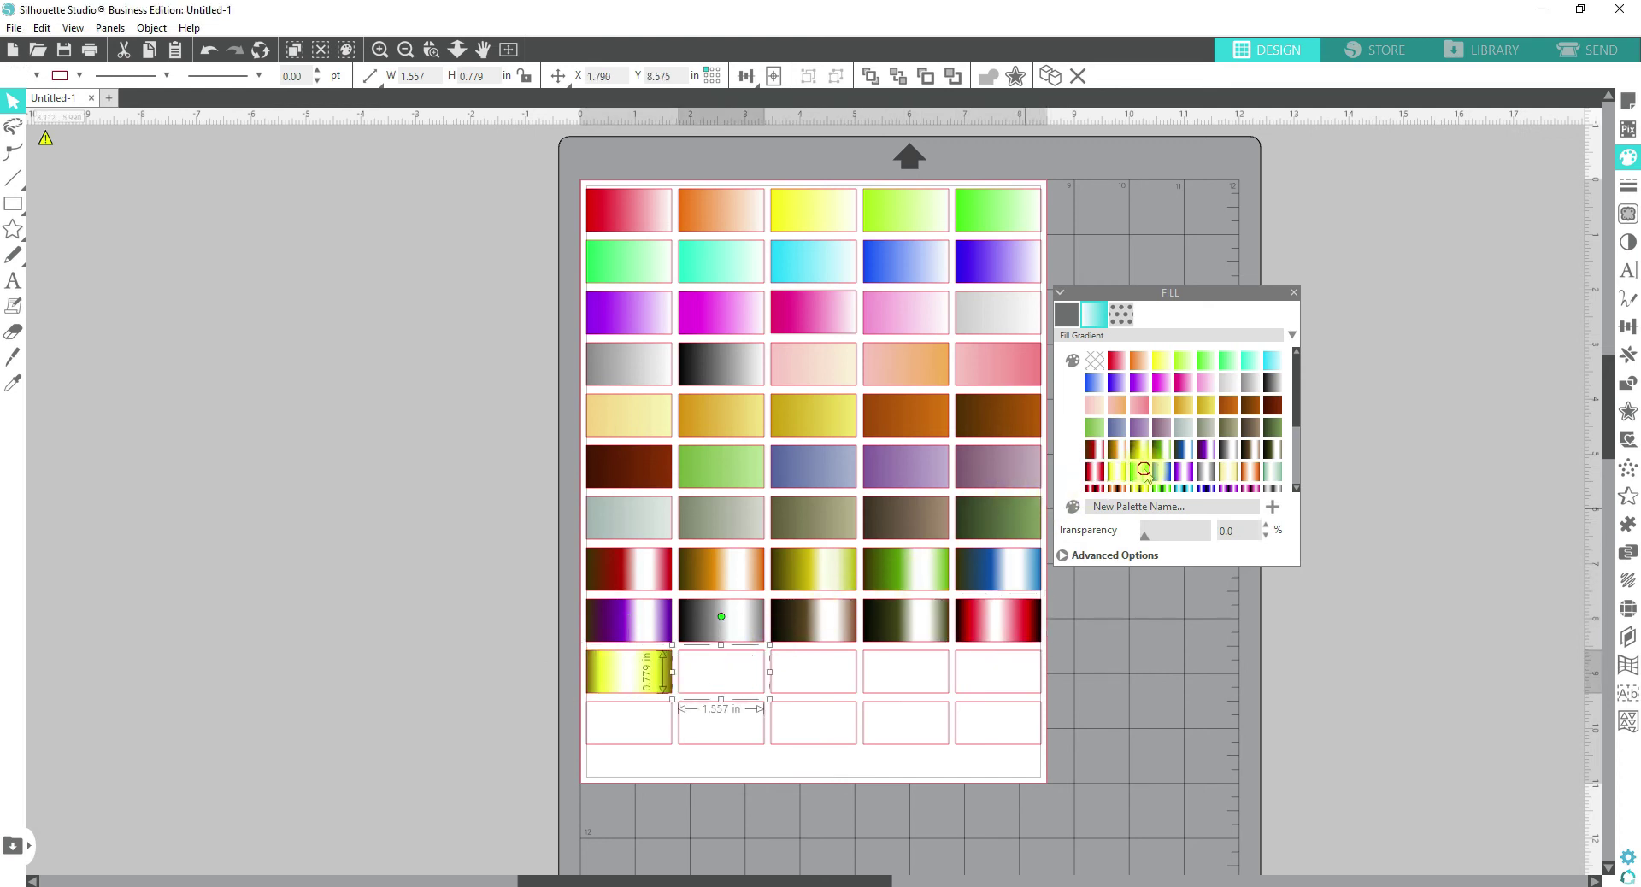
{"action": "left_click", "coordinate": [1145, 473]}
{"action": "left_click", "coordinate": [831, 665]}
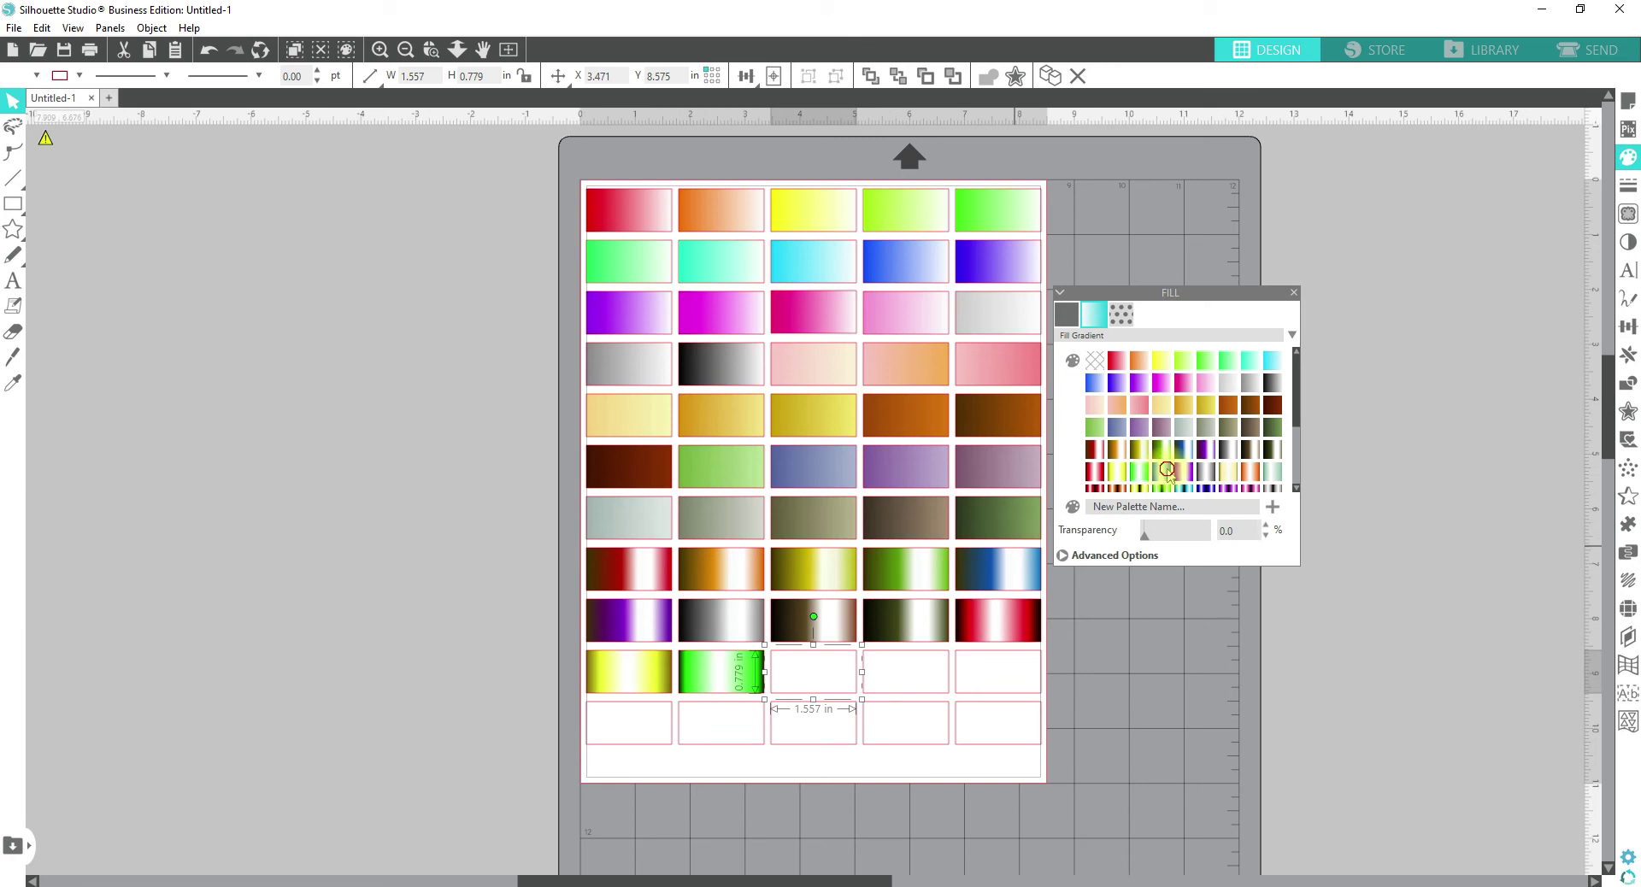
{"action": "left_click", "coordinate": [1168, 471]}
{"action": "left_click", "coordinate": [908, 660]}
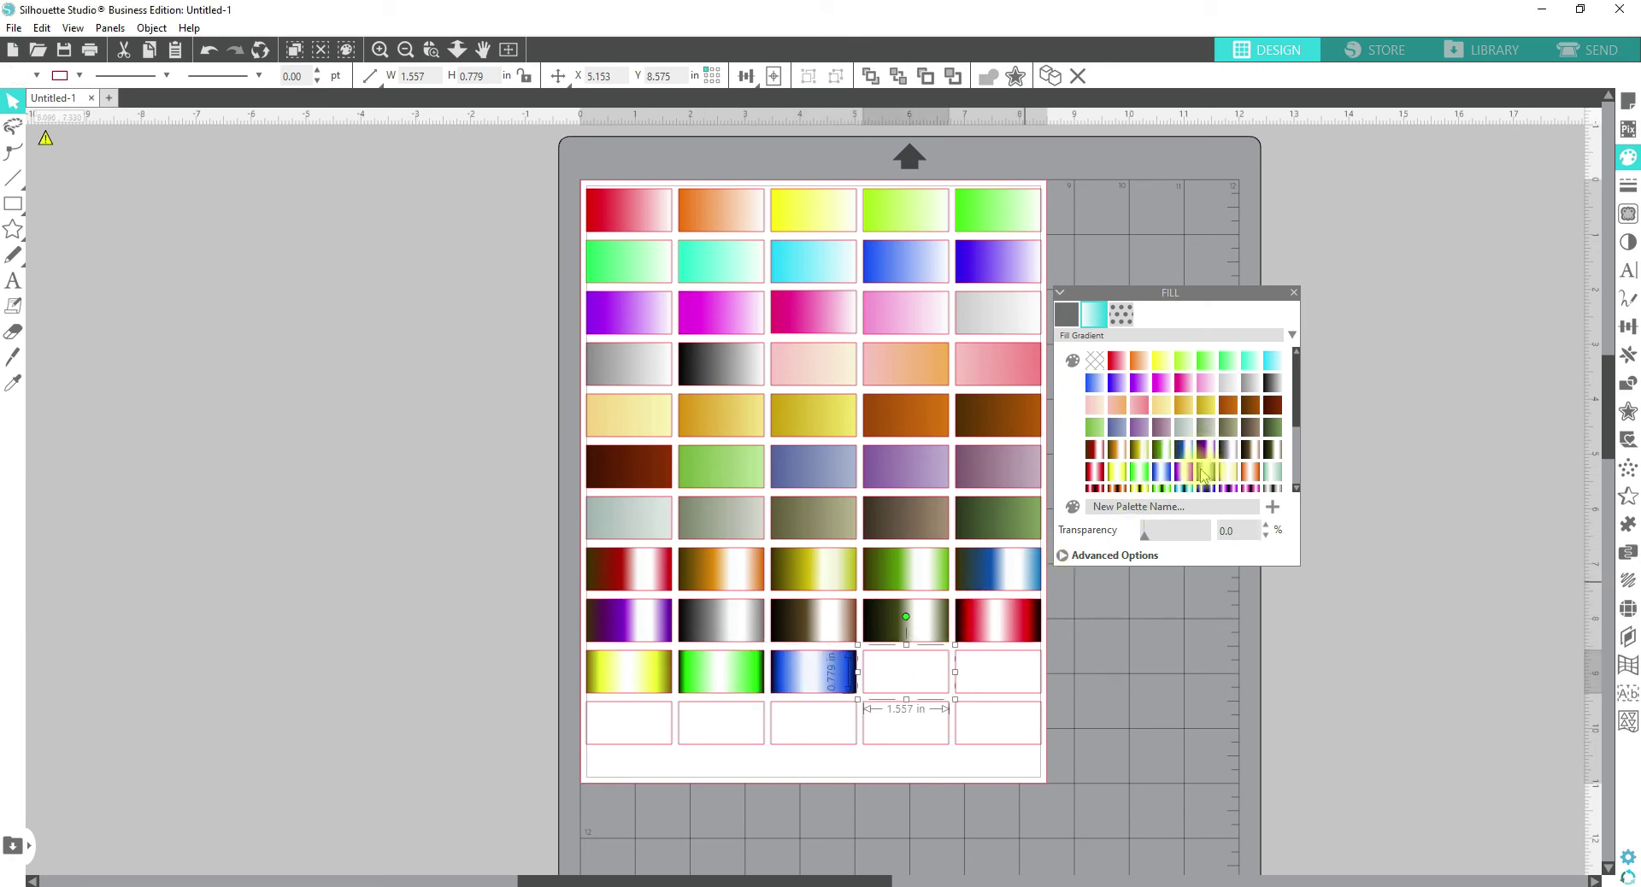
{"action": "left_click", "coordinate": [1184, 472]}
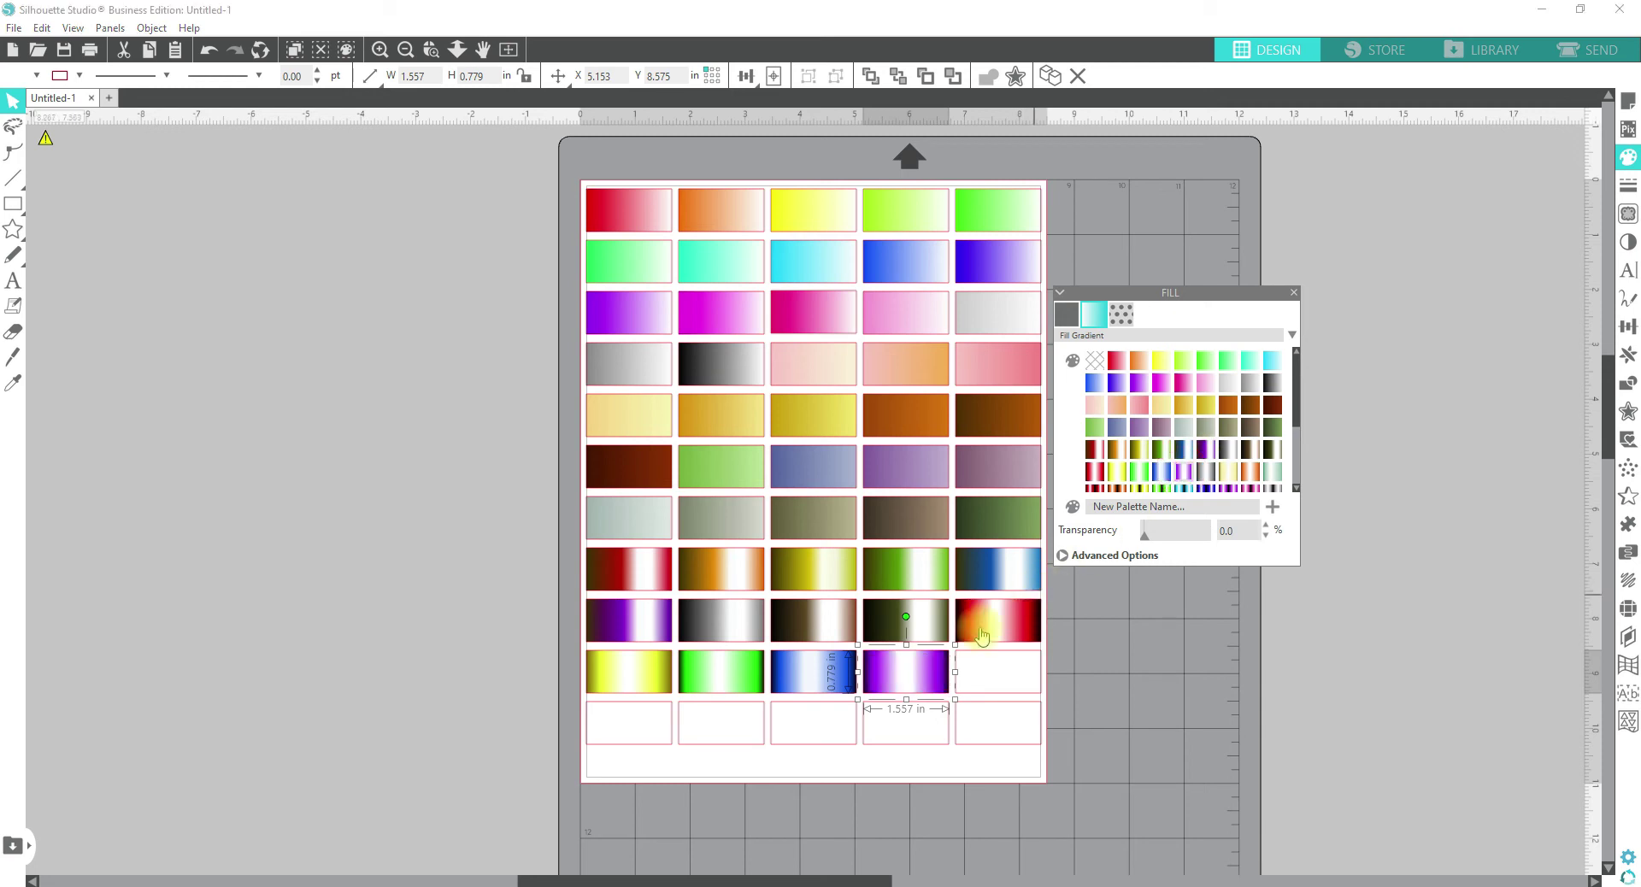
{"action": "left_click", "coordinate": [987, 675]}
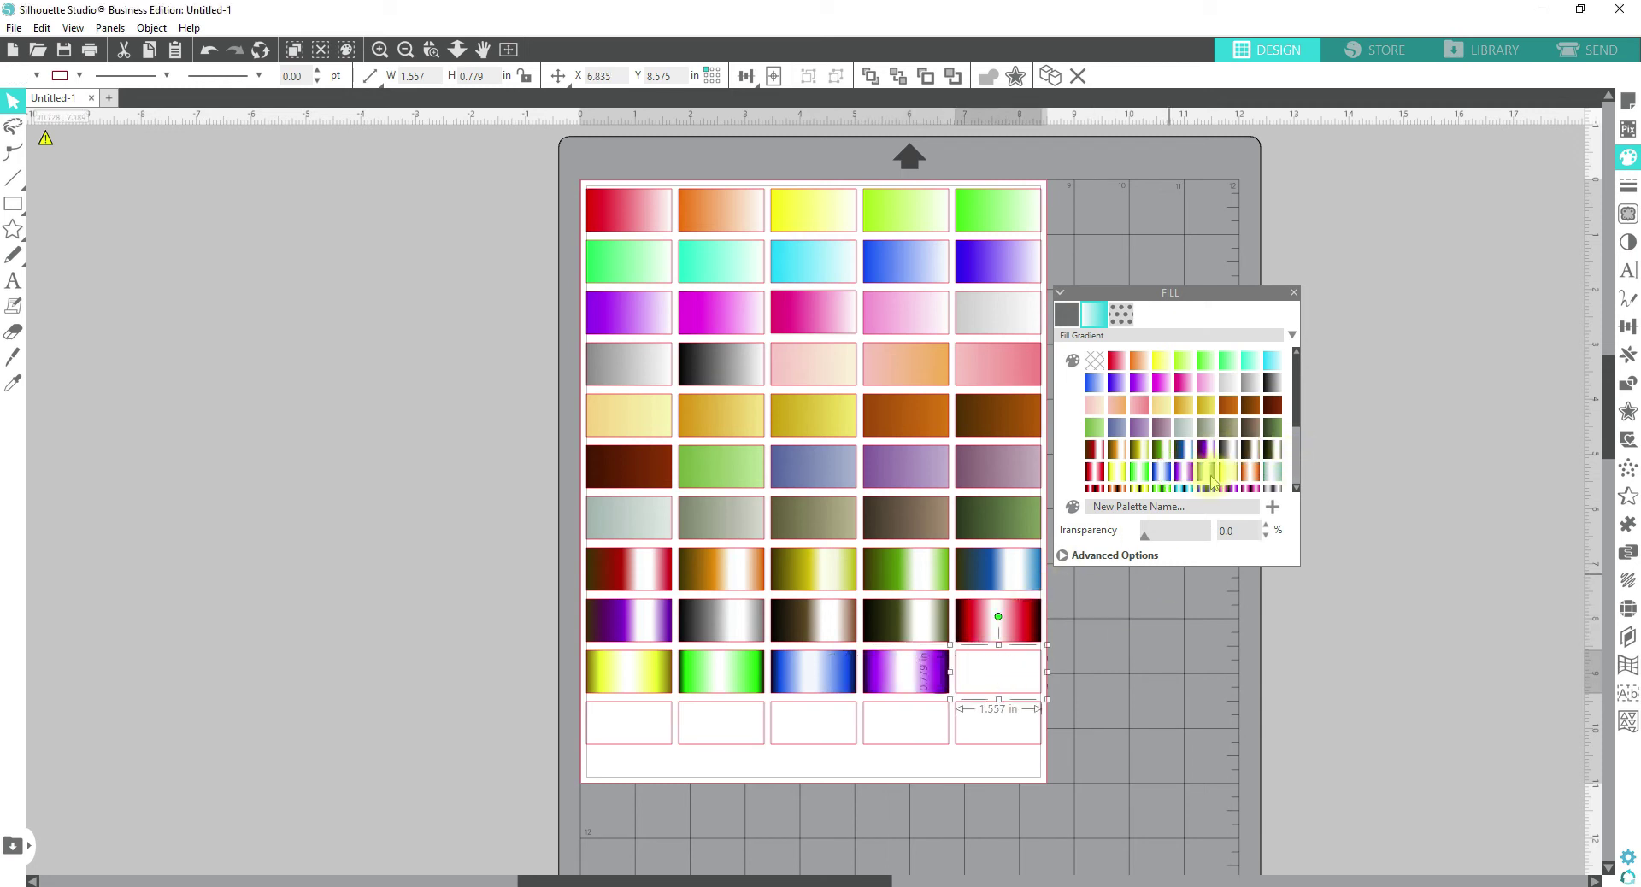
{"action": "left_click", "coordinate": [1205, 470]}
- Give the first four bottom-row rectangles cream, orange-white, green-white and red-black striped gradients, and select the fifth
{"action": "left_click", "coordinate": [658, 707]}
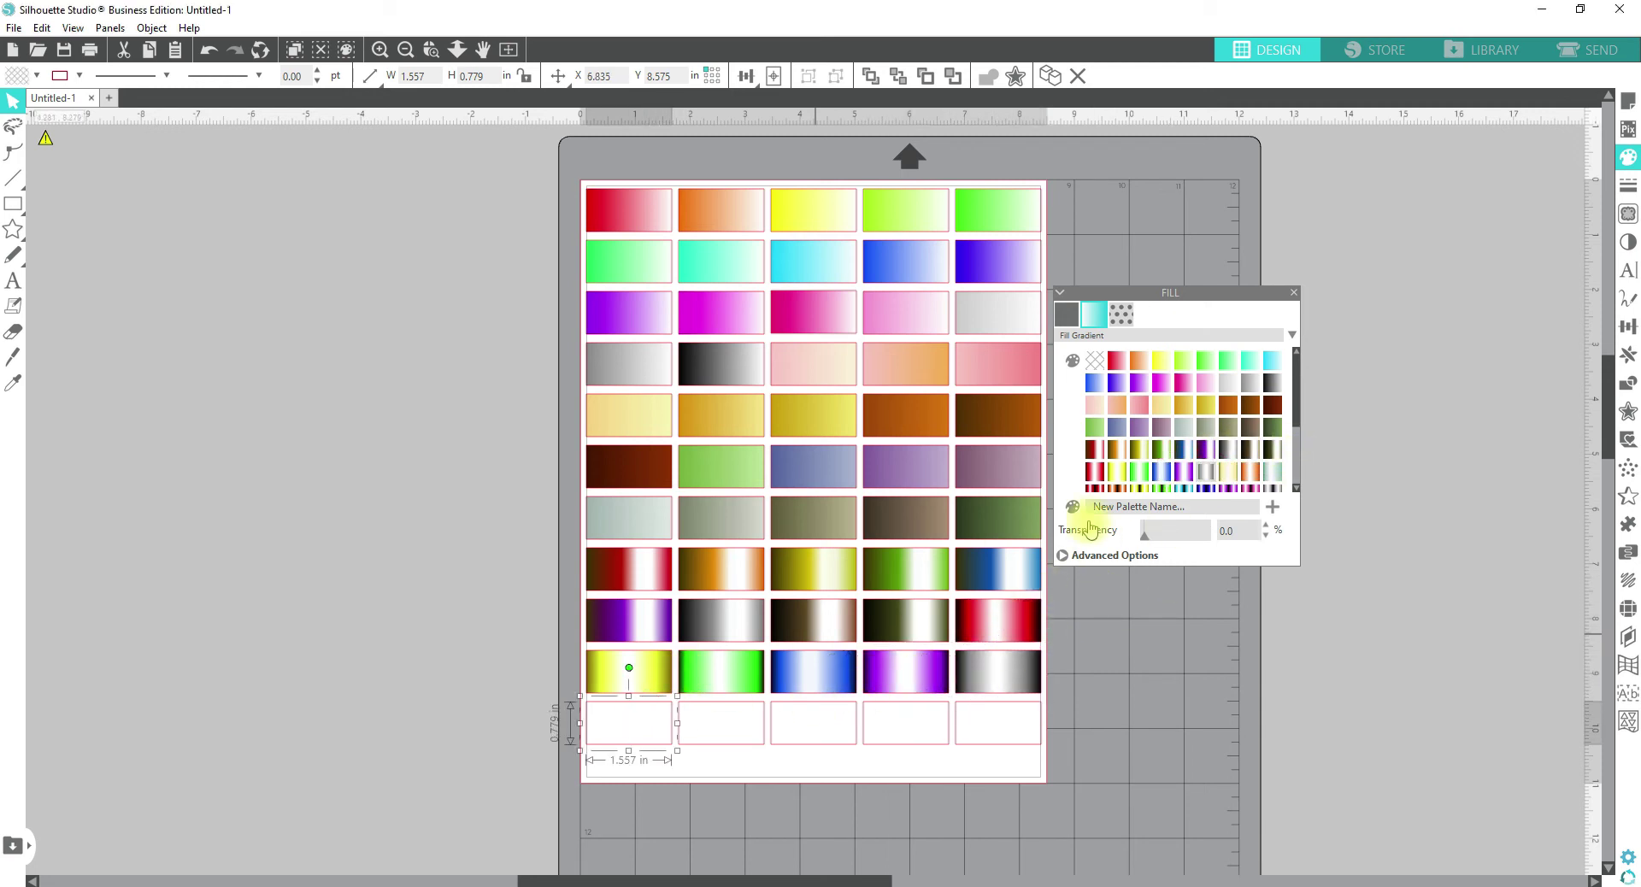
{"action": "left_click", "coordinate": [1228, 470]}
{"action": "left_click", "coordinate": [745, 739]}
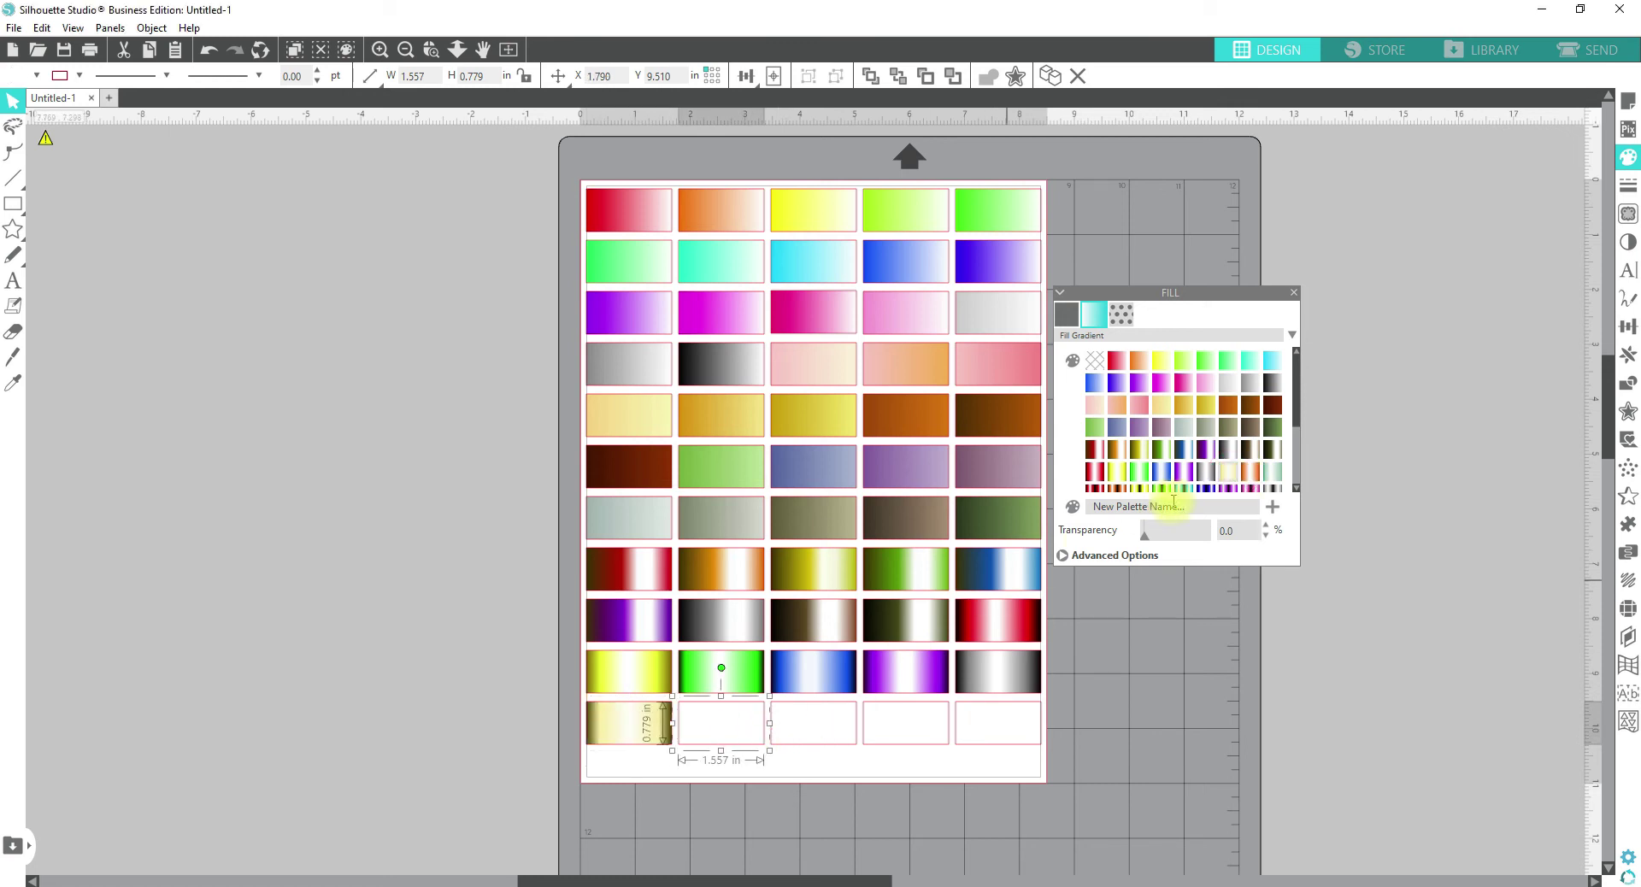
{"action": "left_click", "coordinate": [1250, 478]}
{"action": "left_click", "coordinate": [819, 718]}
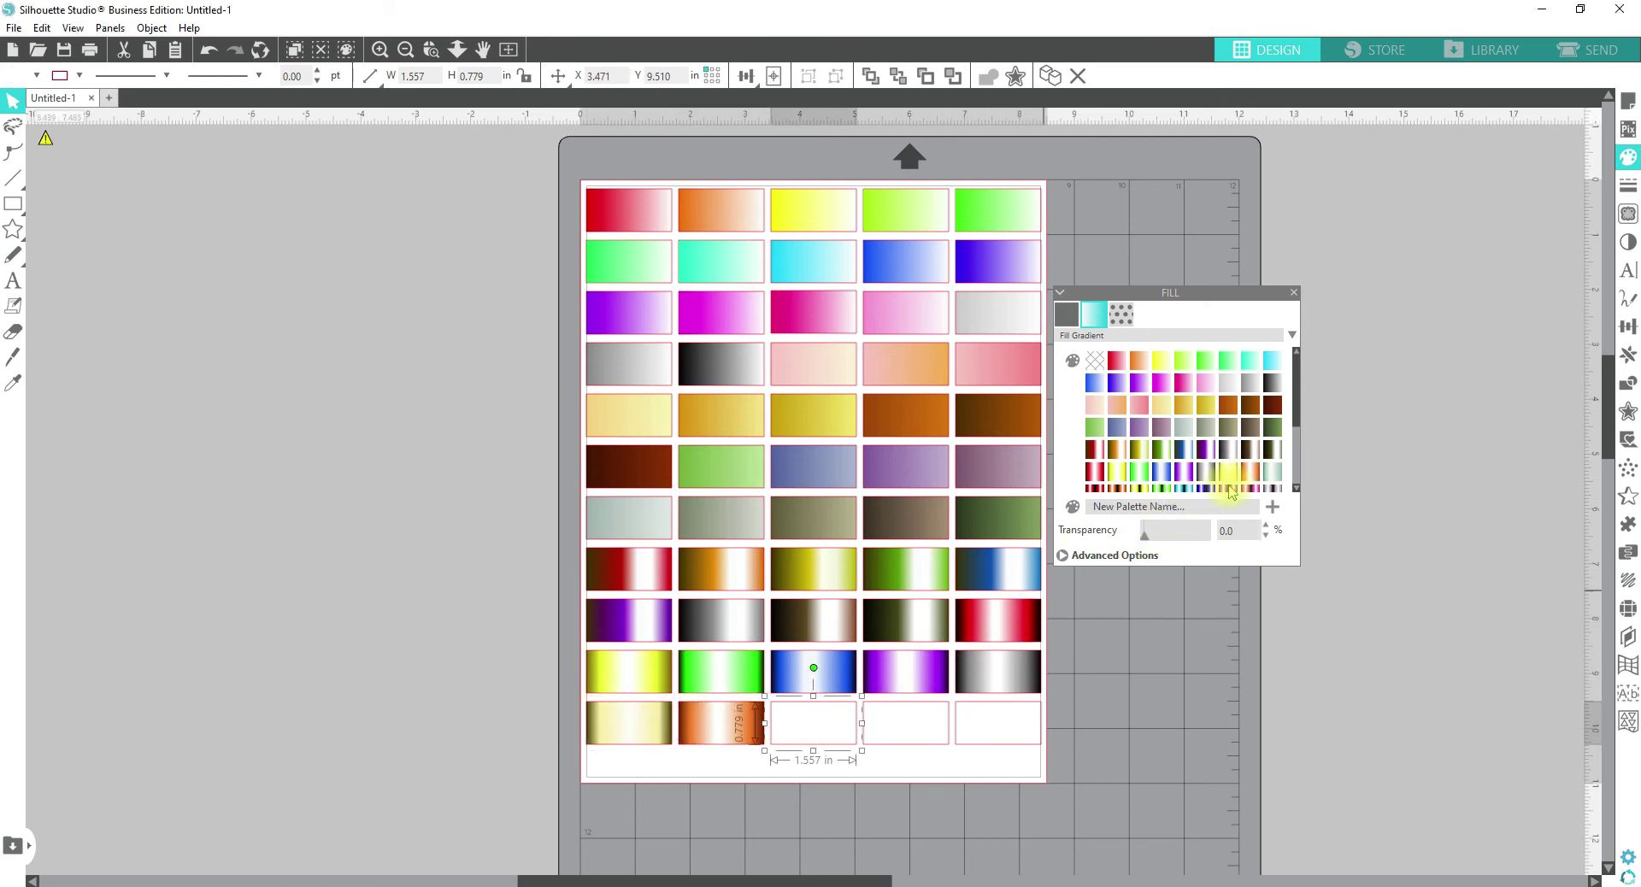
{"action": "left_click", "coordinate": [1267, 478]}
{"action": "left_click", "coordinate": [901, 713]}
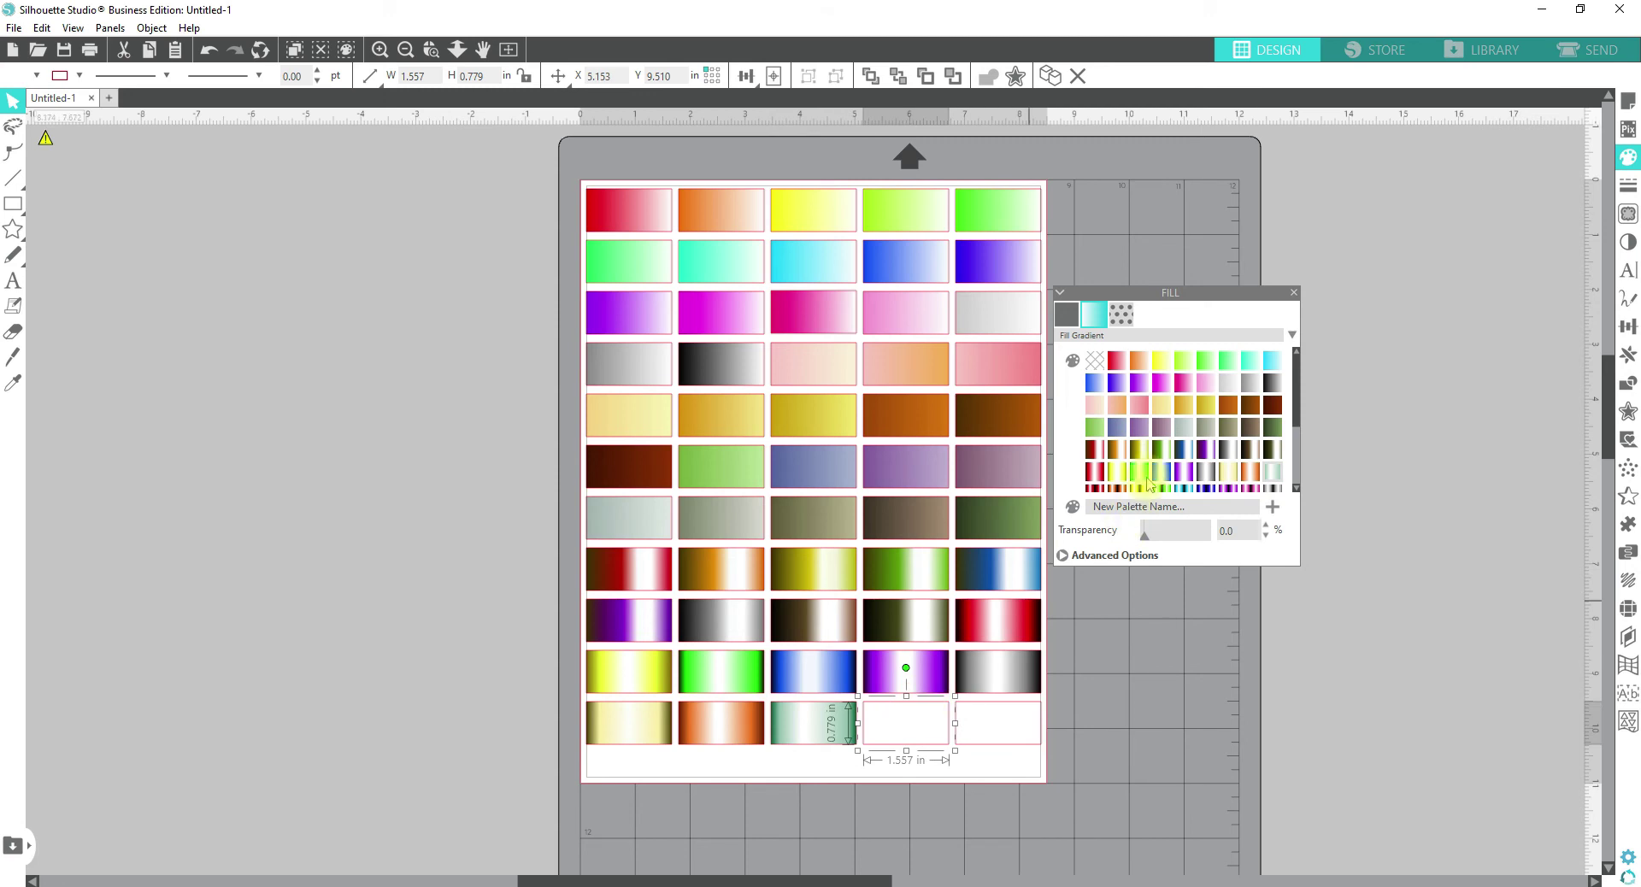
{"action": "left_click", "coordinate": [1091, 488]}
{"action": "left_click", "coordinate": [997, 722]}
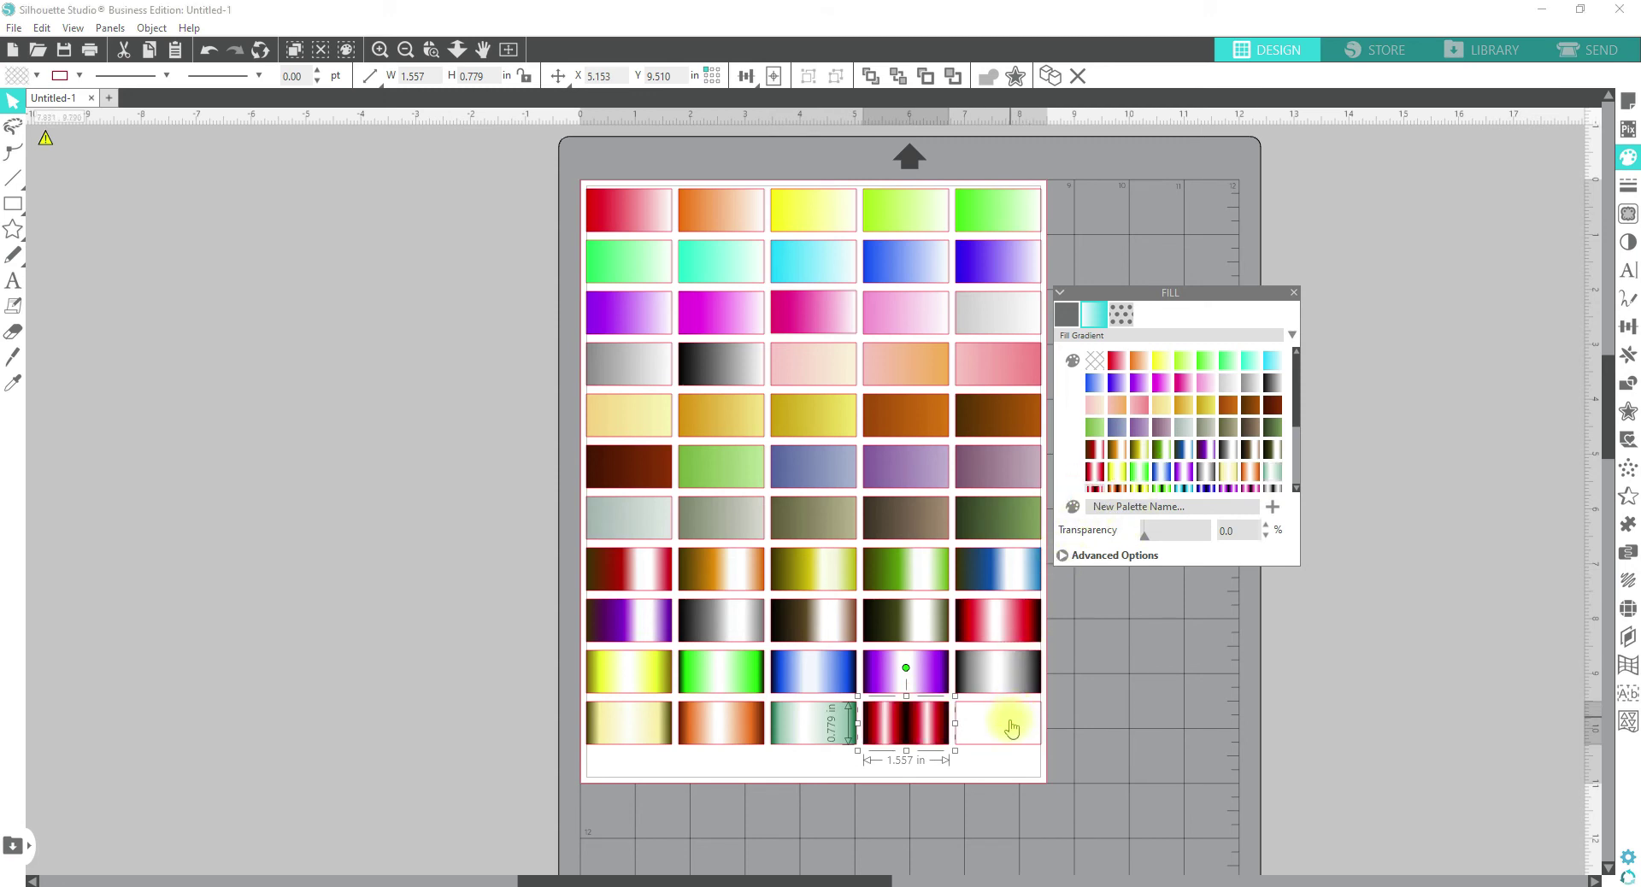
- Give the last rectangle an orange-black striped gradient, then marquee-select the whole grid
{"action": "left_click", "coordinate": [1115, 489]}
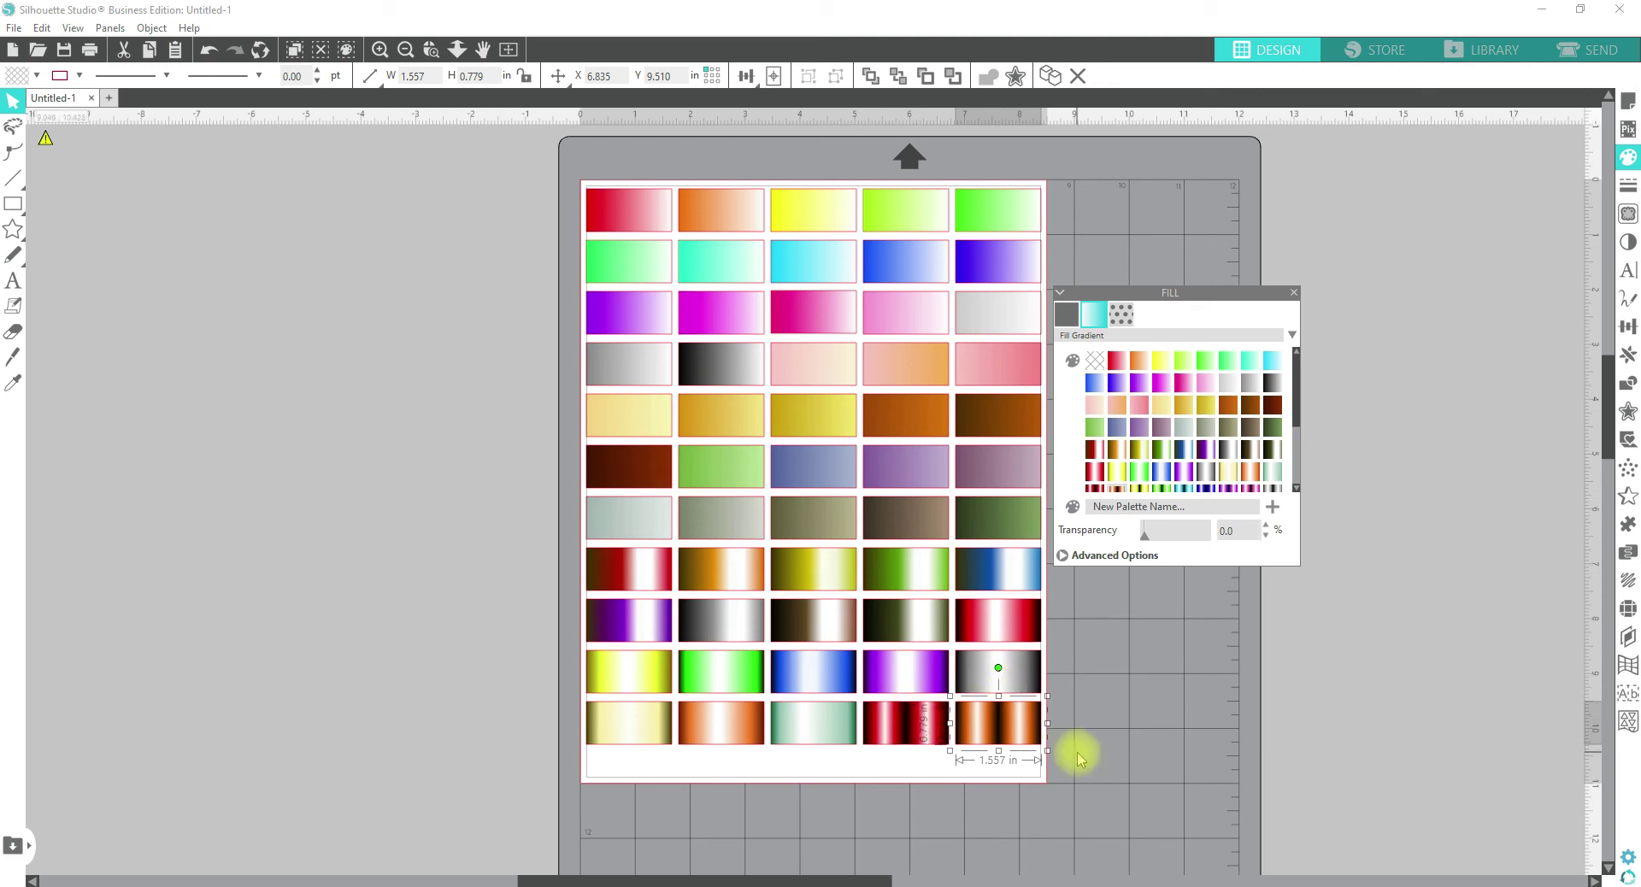
{"action": "left_click", "coordinate": [1296, 489]}
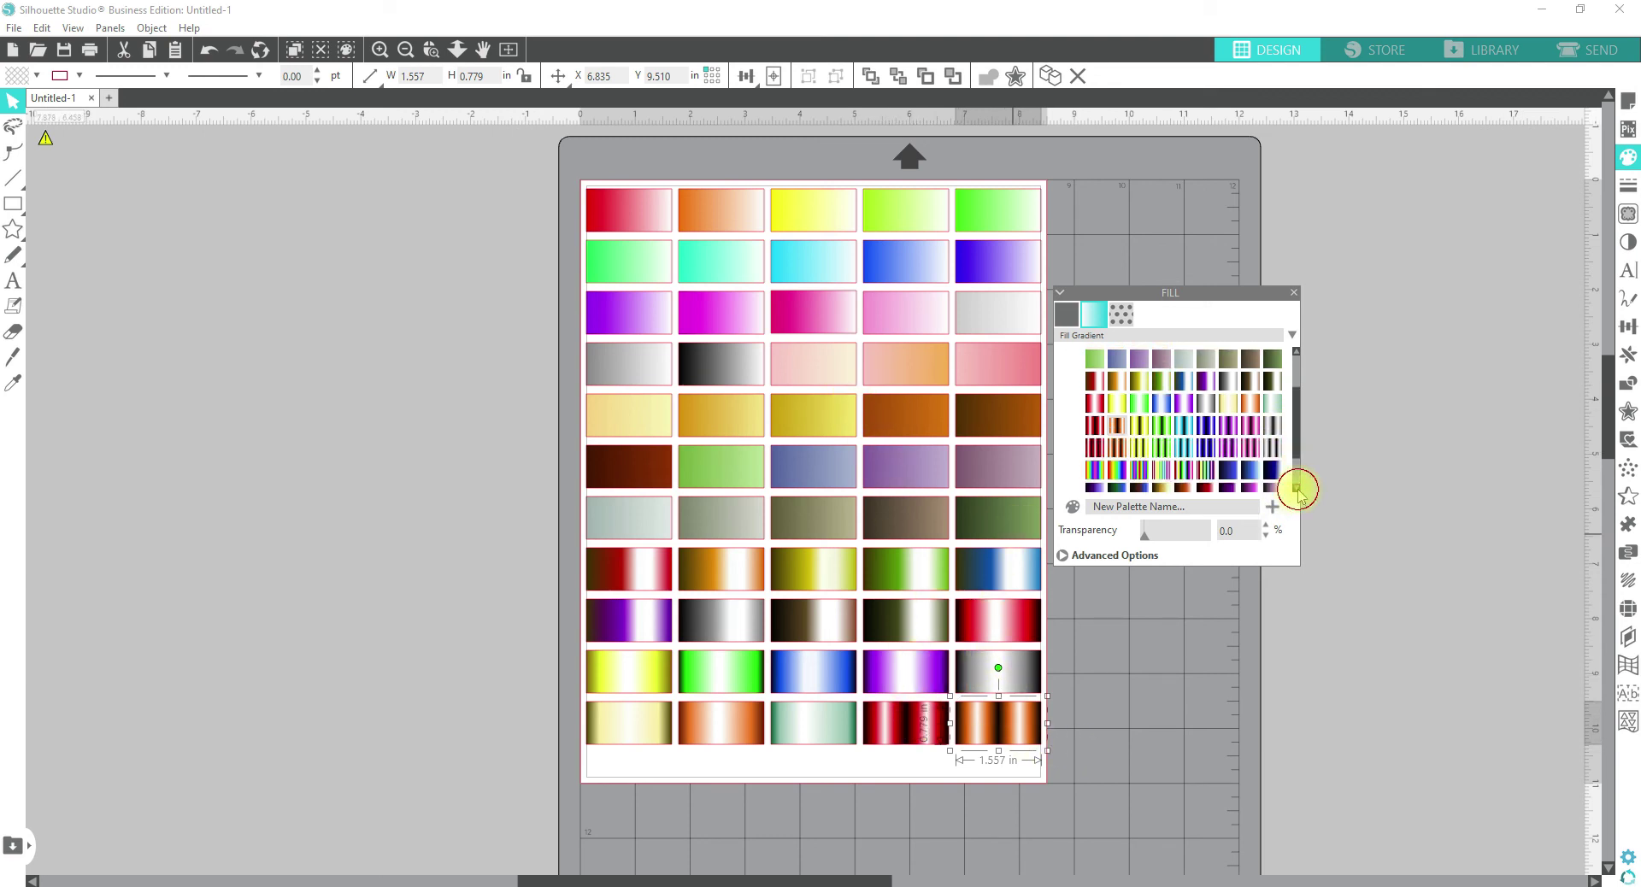
{"action": "left_click", "coordinate": [1296, 489]}
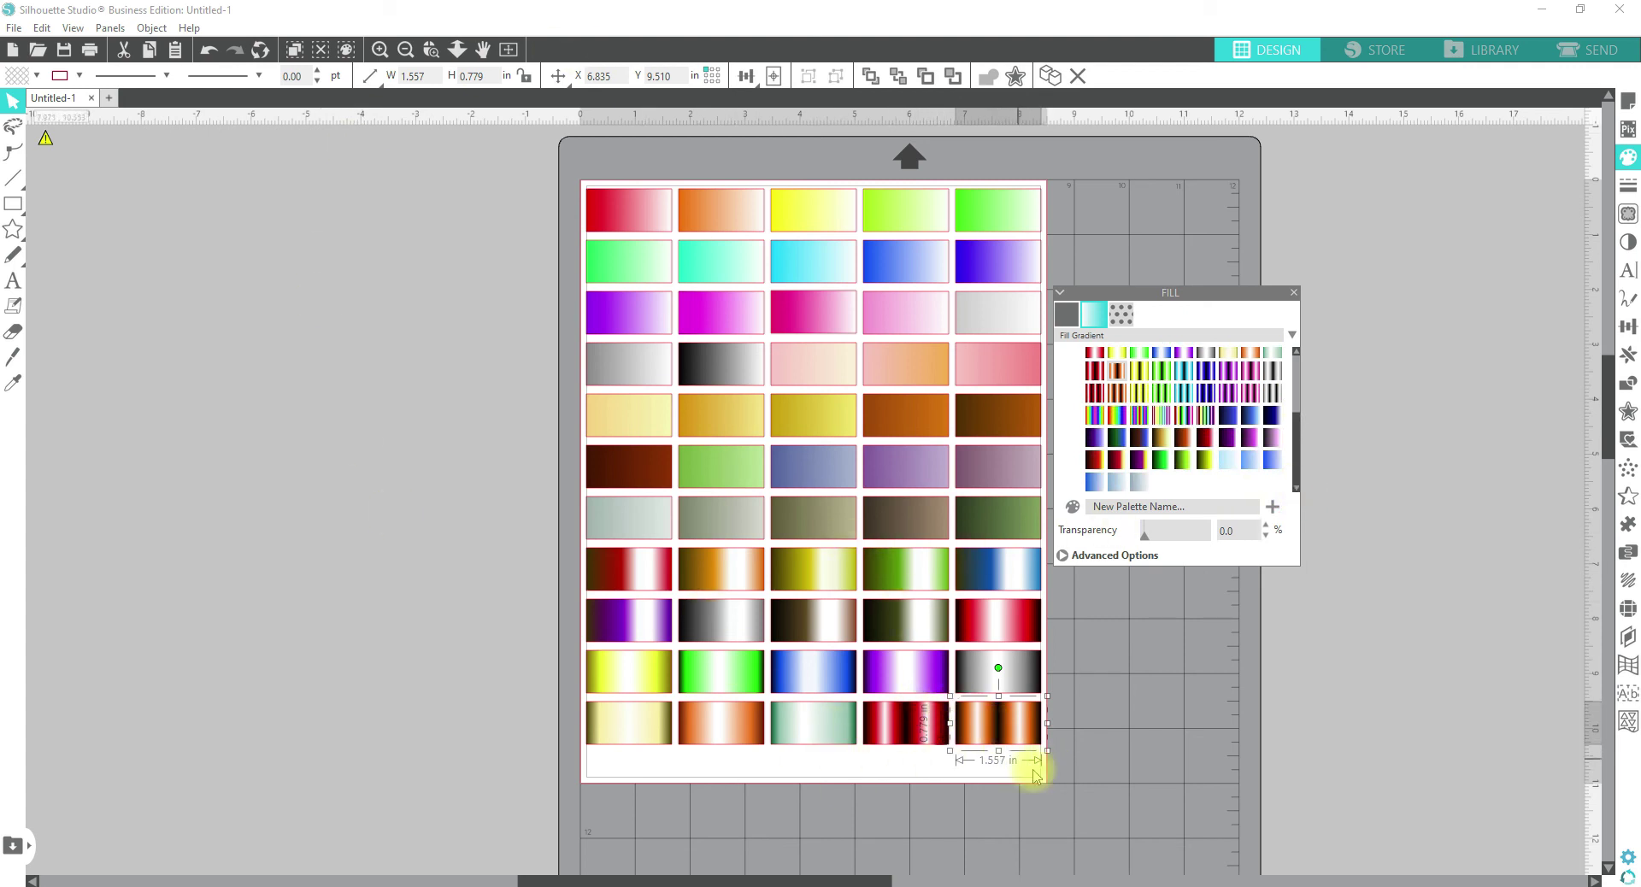
{"action": "left_click_drag", "start_coordinate": [1099, 788], "coordinate": [536, 228]}
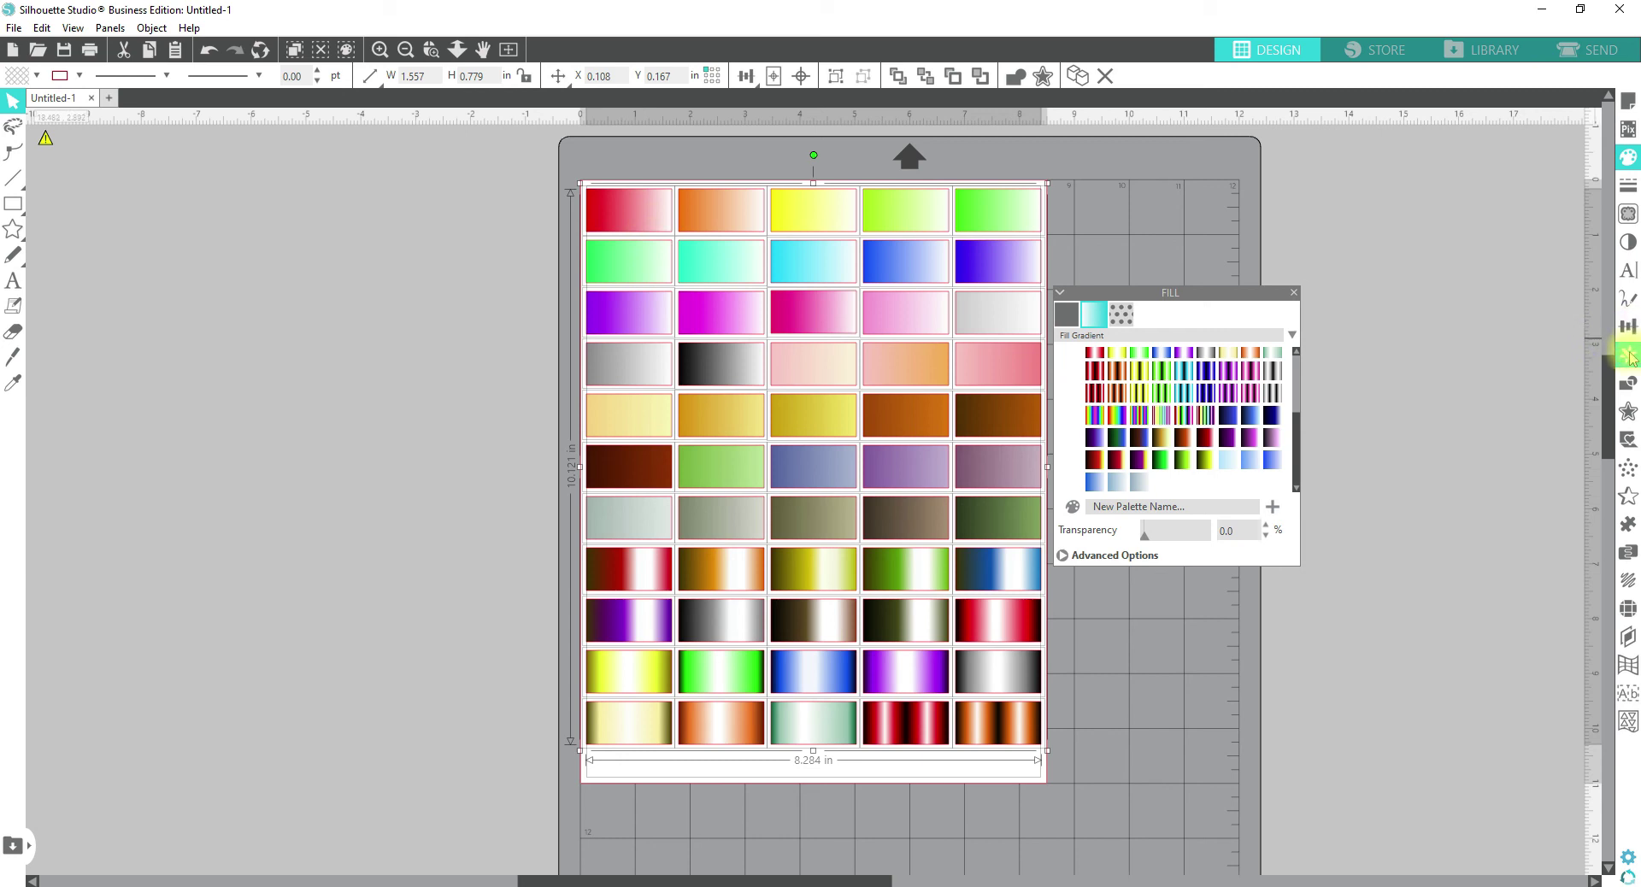
- Duplicate the gradient grid to the right and nudge the copy further right
{"action": "left_click", "coordinate": [1628, 356]}
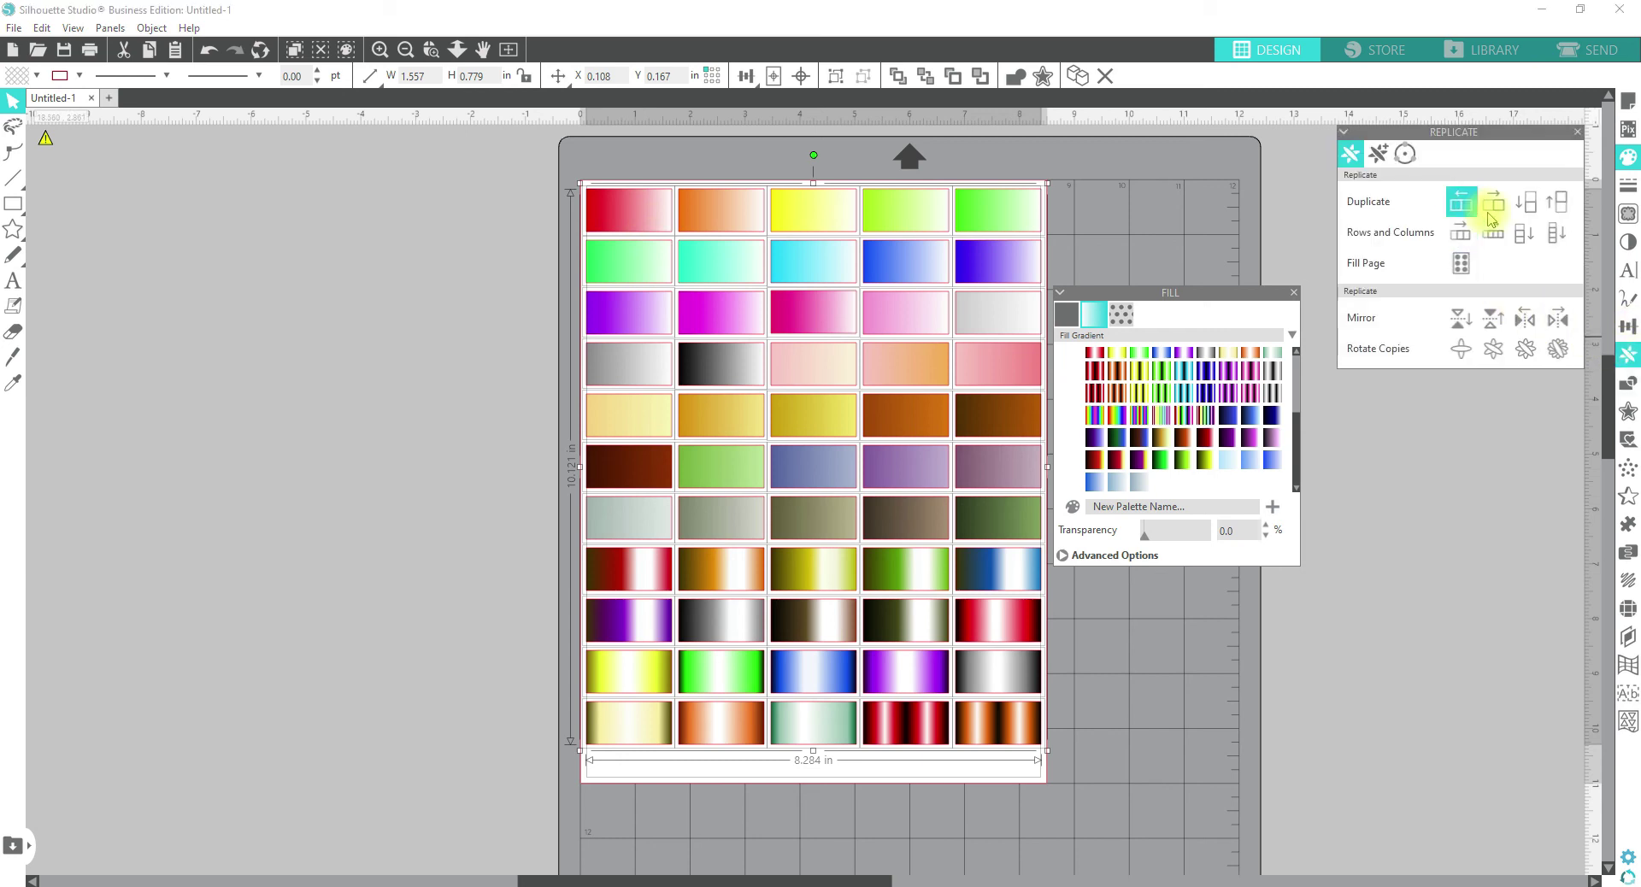
{"action": "left_click", "coordinate": [1493, 204]}
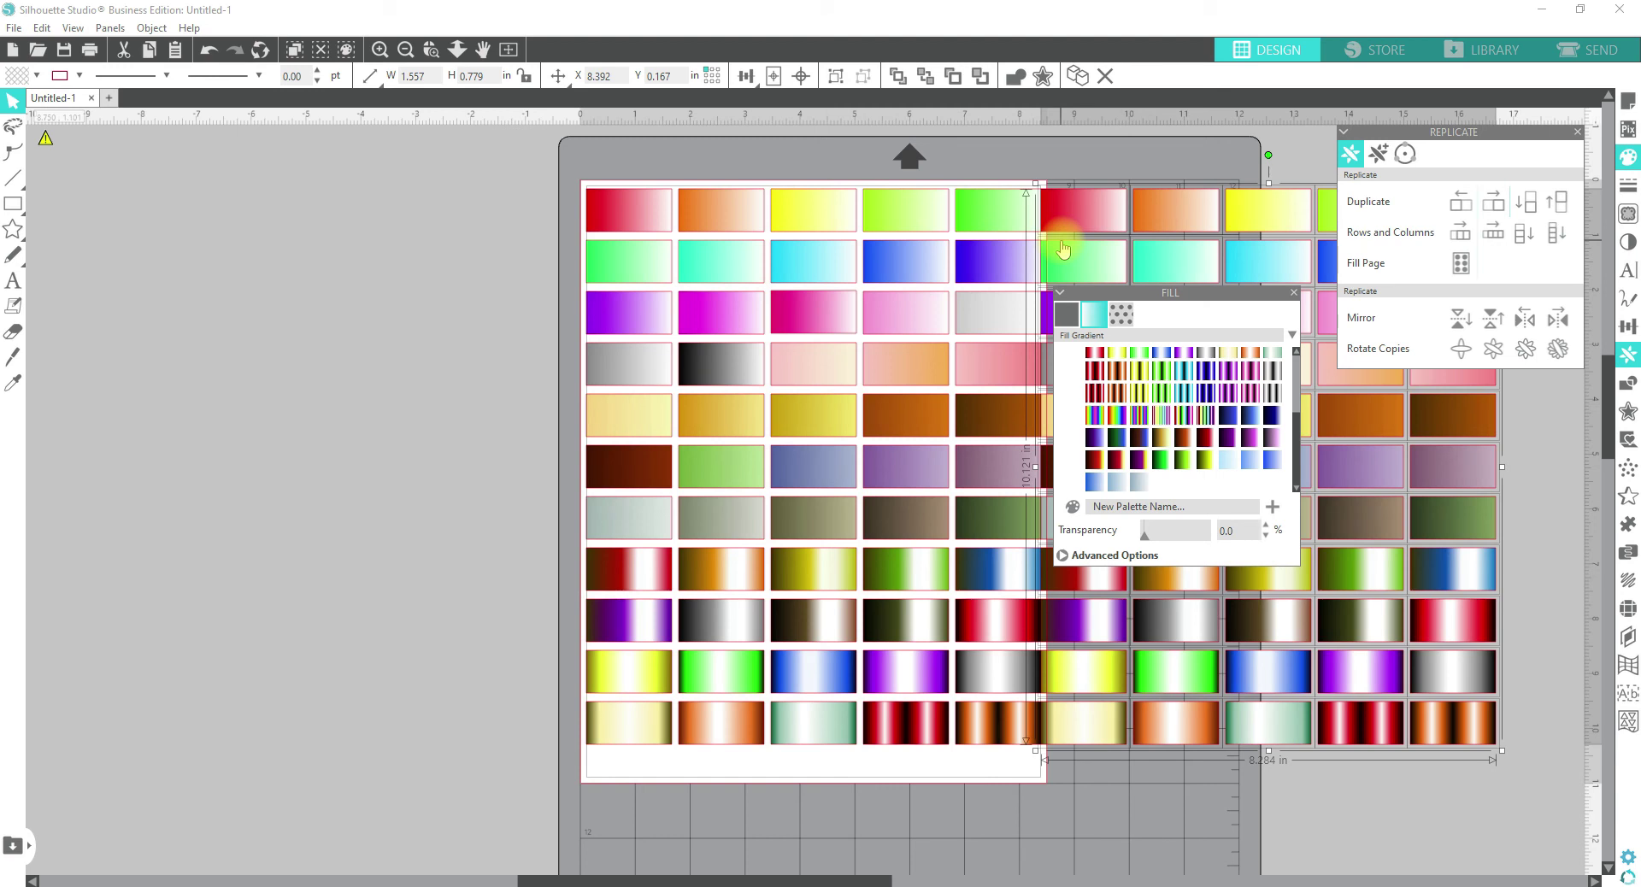
{"action": "key", "text": "shift+Right"}
{"action": "key", "text": "shift+Right"}
{"action": "key", "text": "shift+Right"}
{"action": "key", "text": "shift+Right"}
{"action": "key", "text": "shift+Right"}
{"action": "key", "text": "shift+Right"}
{"action": "key", "text": "shift+Right"}
{"action": "key", "text": "shift+Right"}
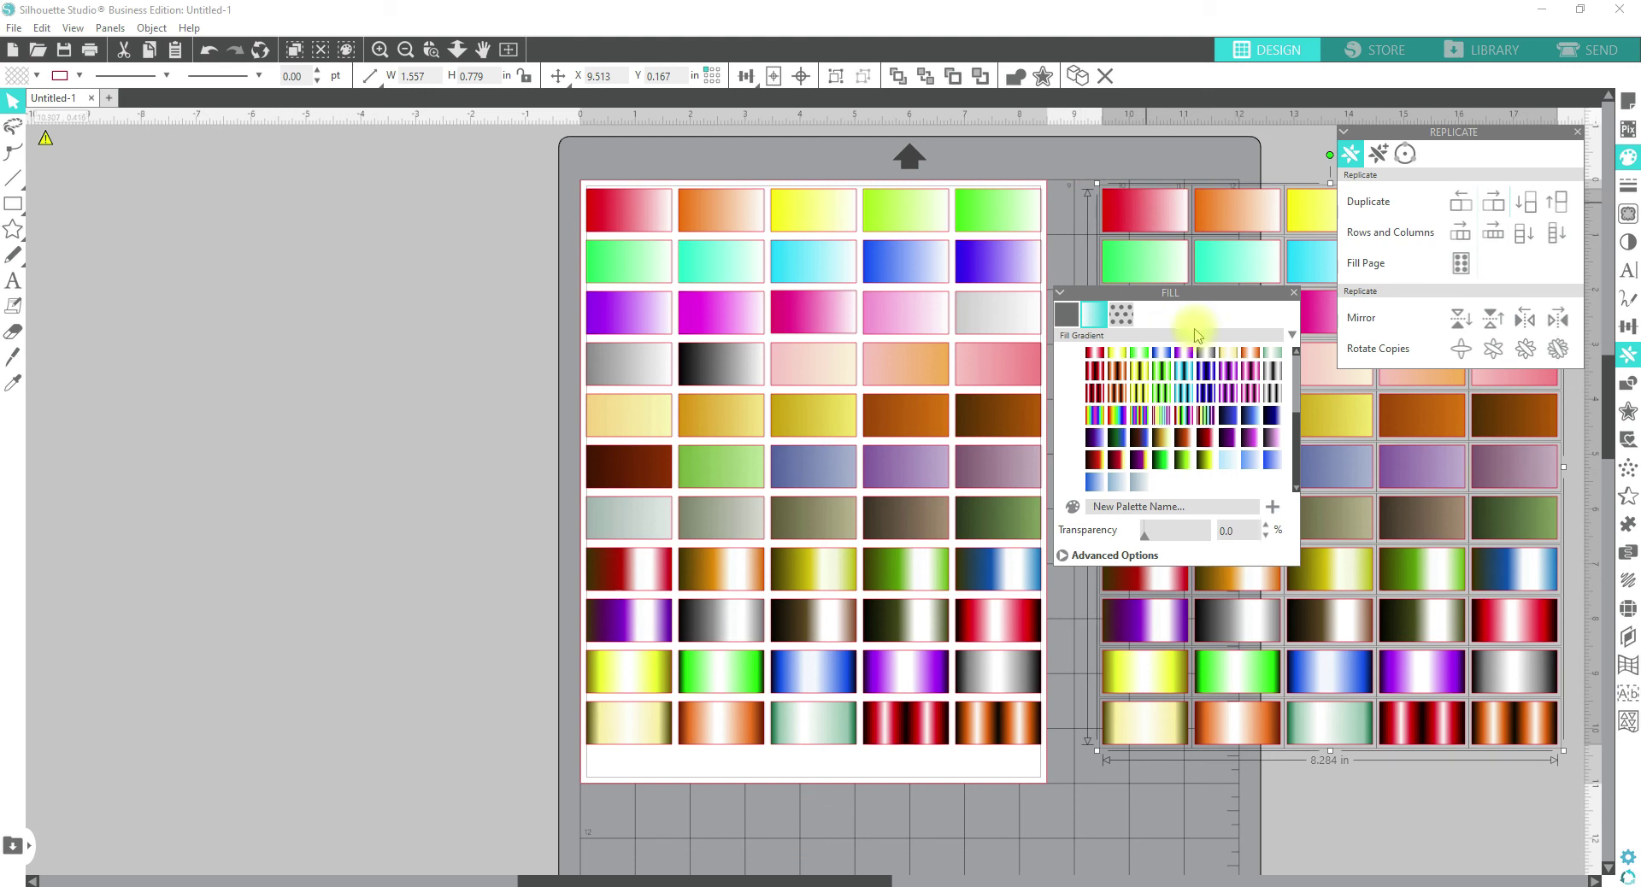
- Set the copy's fill to none, then move both grids off the page to the lower right
{"action": "left_click", "coordinate": [26, 86]}
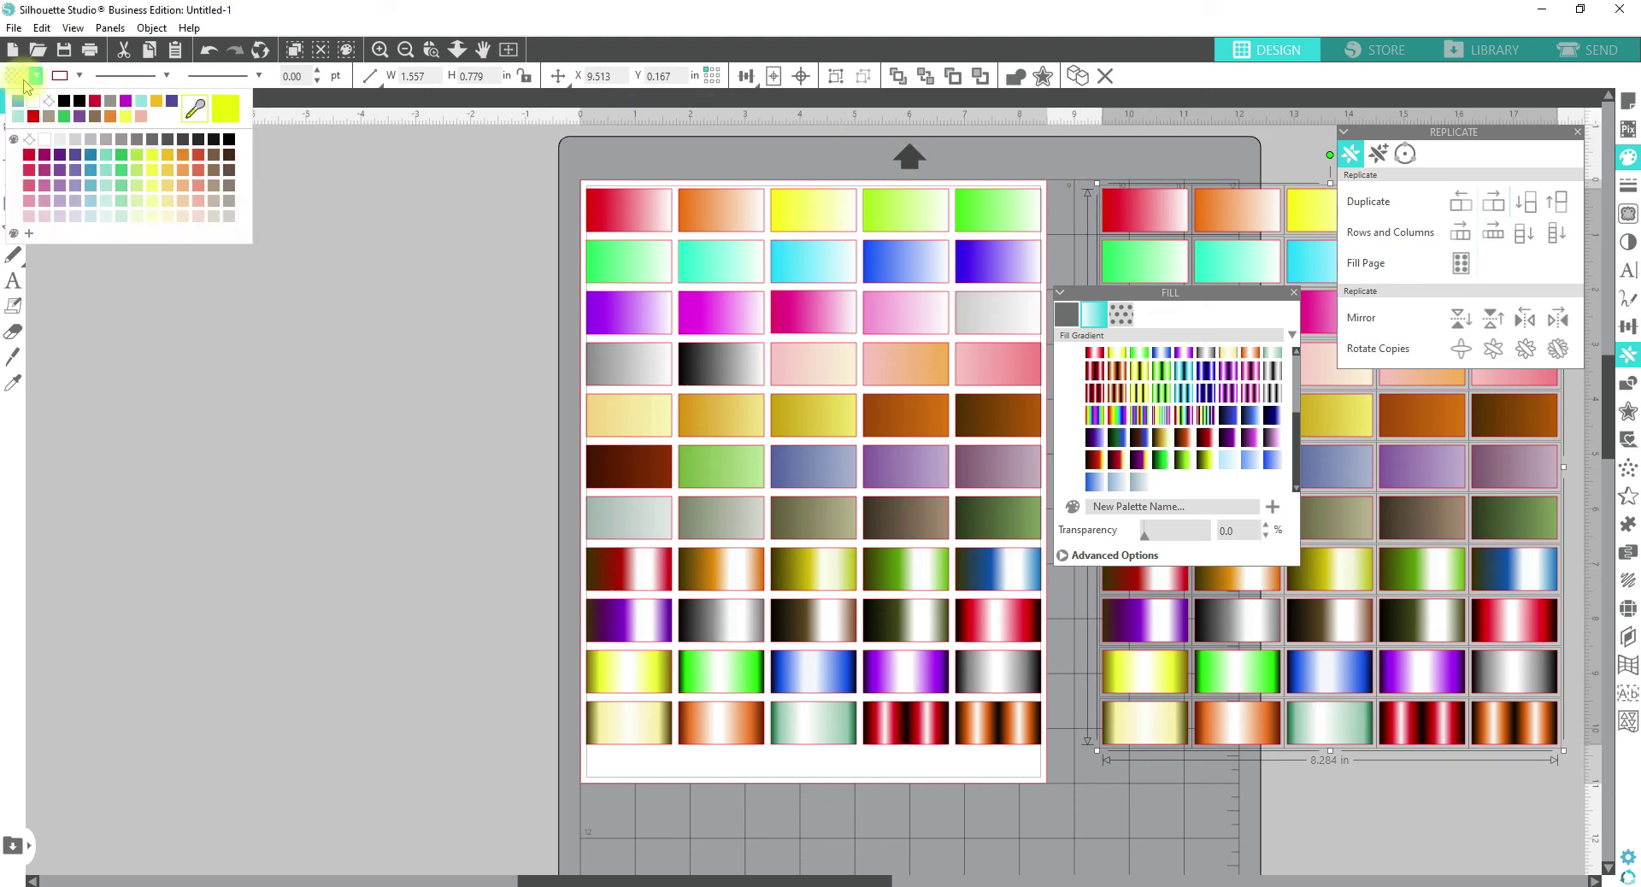
{"action": "left_click", "coordinate": [34, 105]}
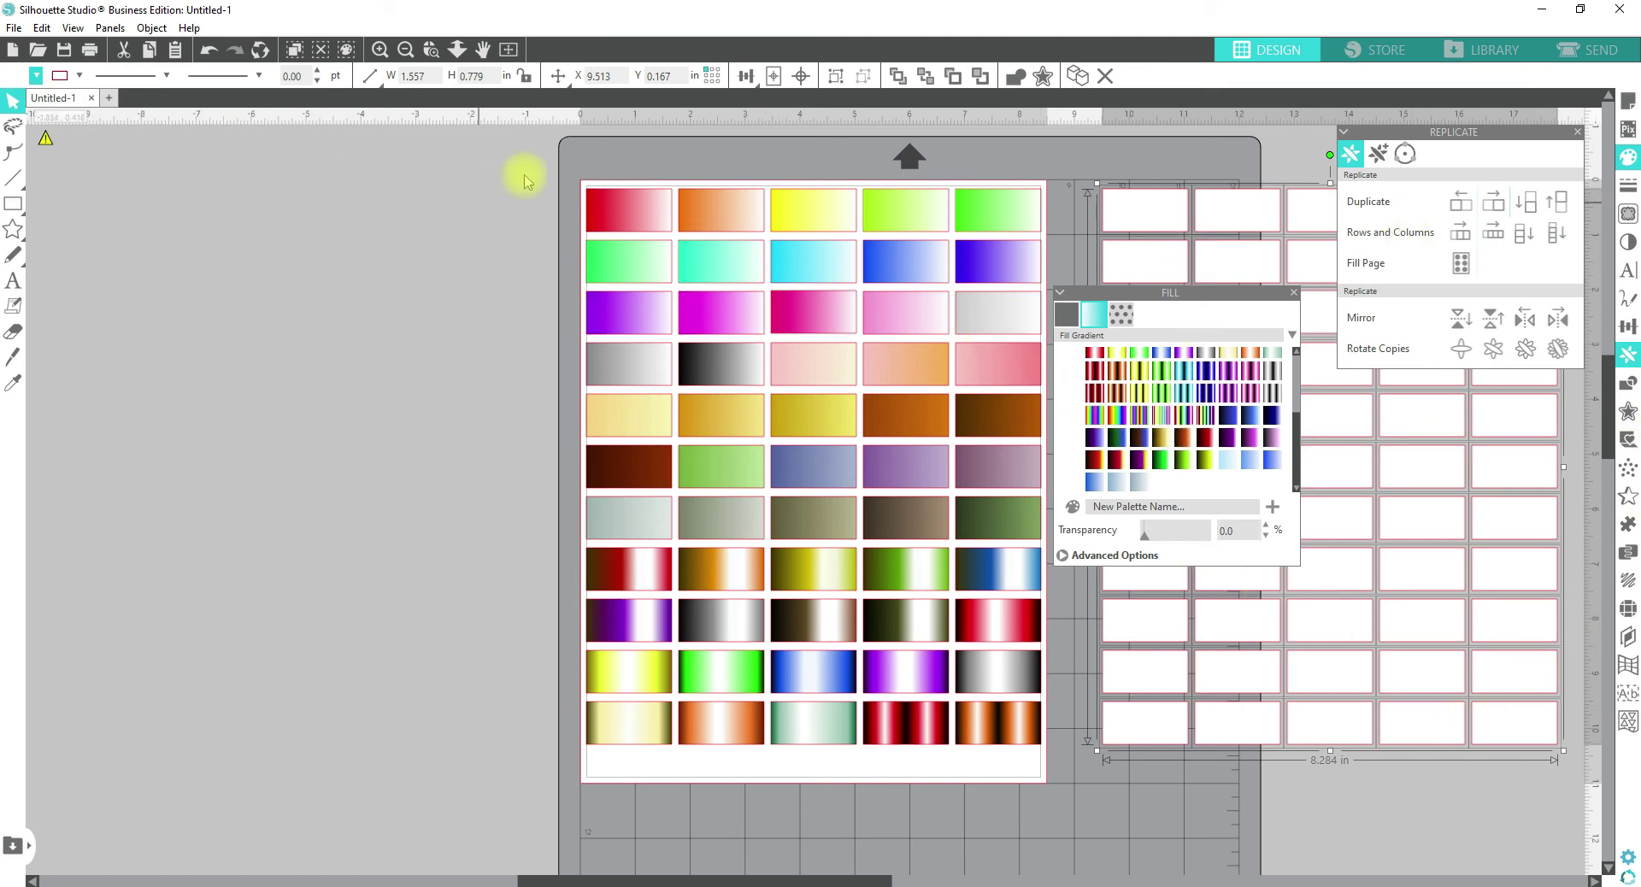
{"action": "left_click_drag", "start_coordinate": [523, 171], "coordinate": [860, 236]}
{"action": "key", "text": "ctrl+a"}
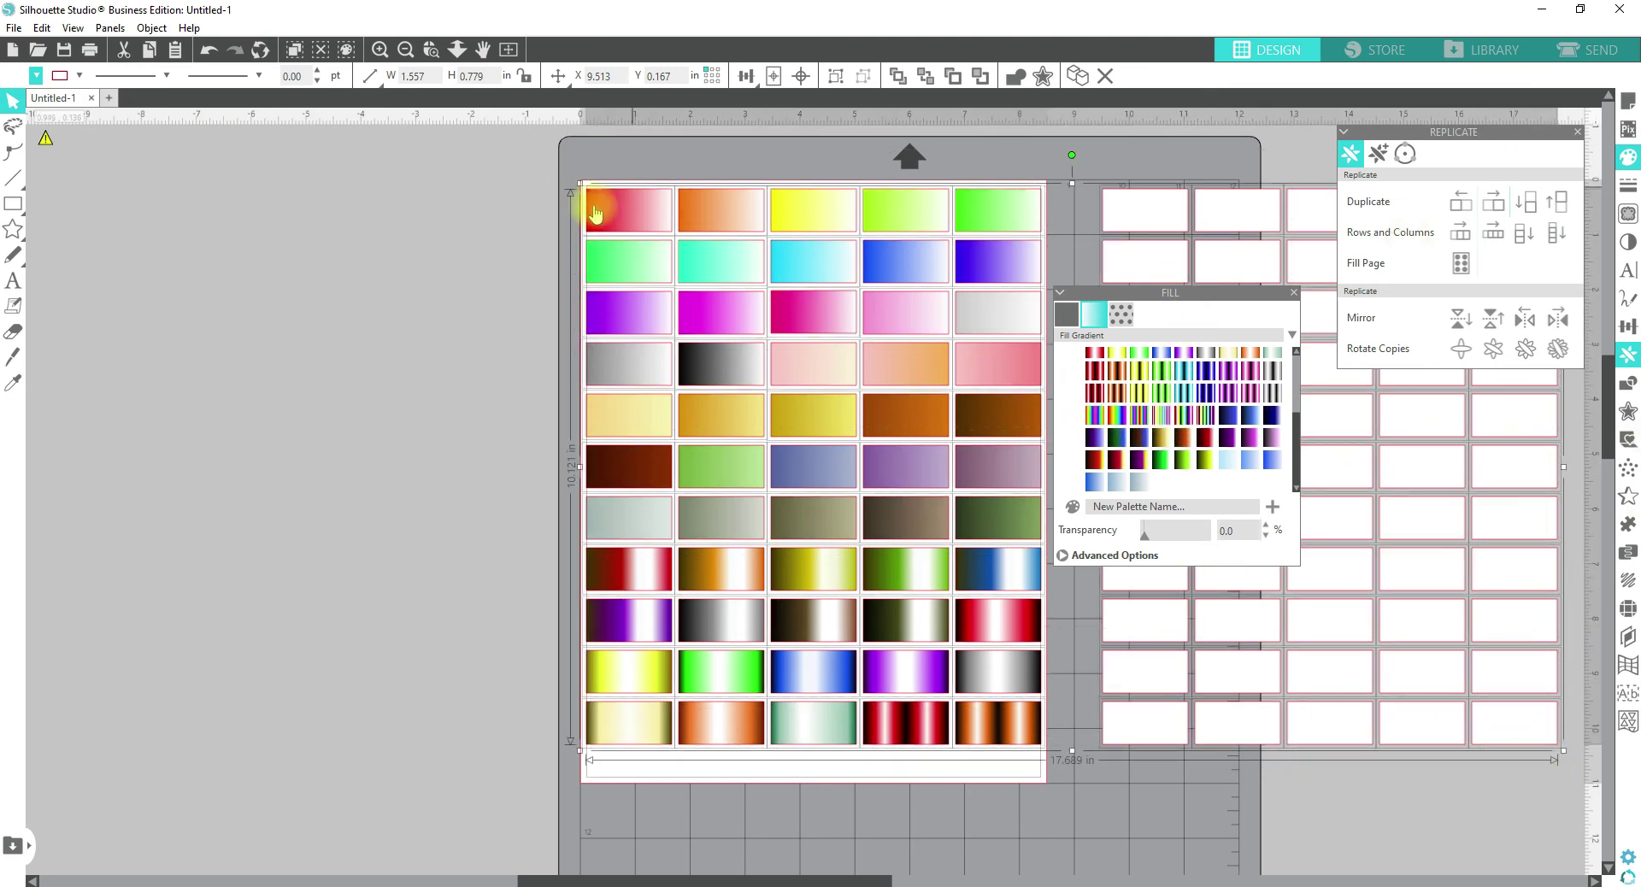
{"action": "left_click", "coordinate": [604, 195]}
{"action": "left_click_drag", "start_coordinate": [632, 212], "coordinate": [1550, 748]}
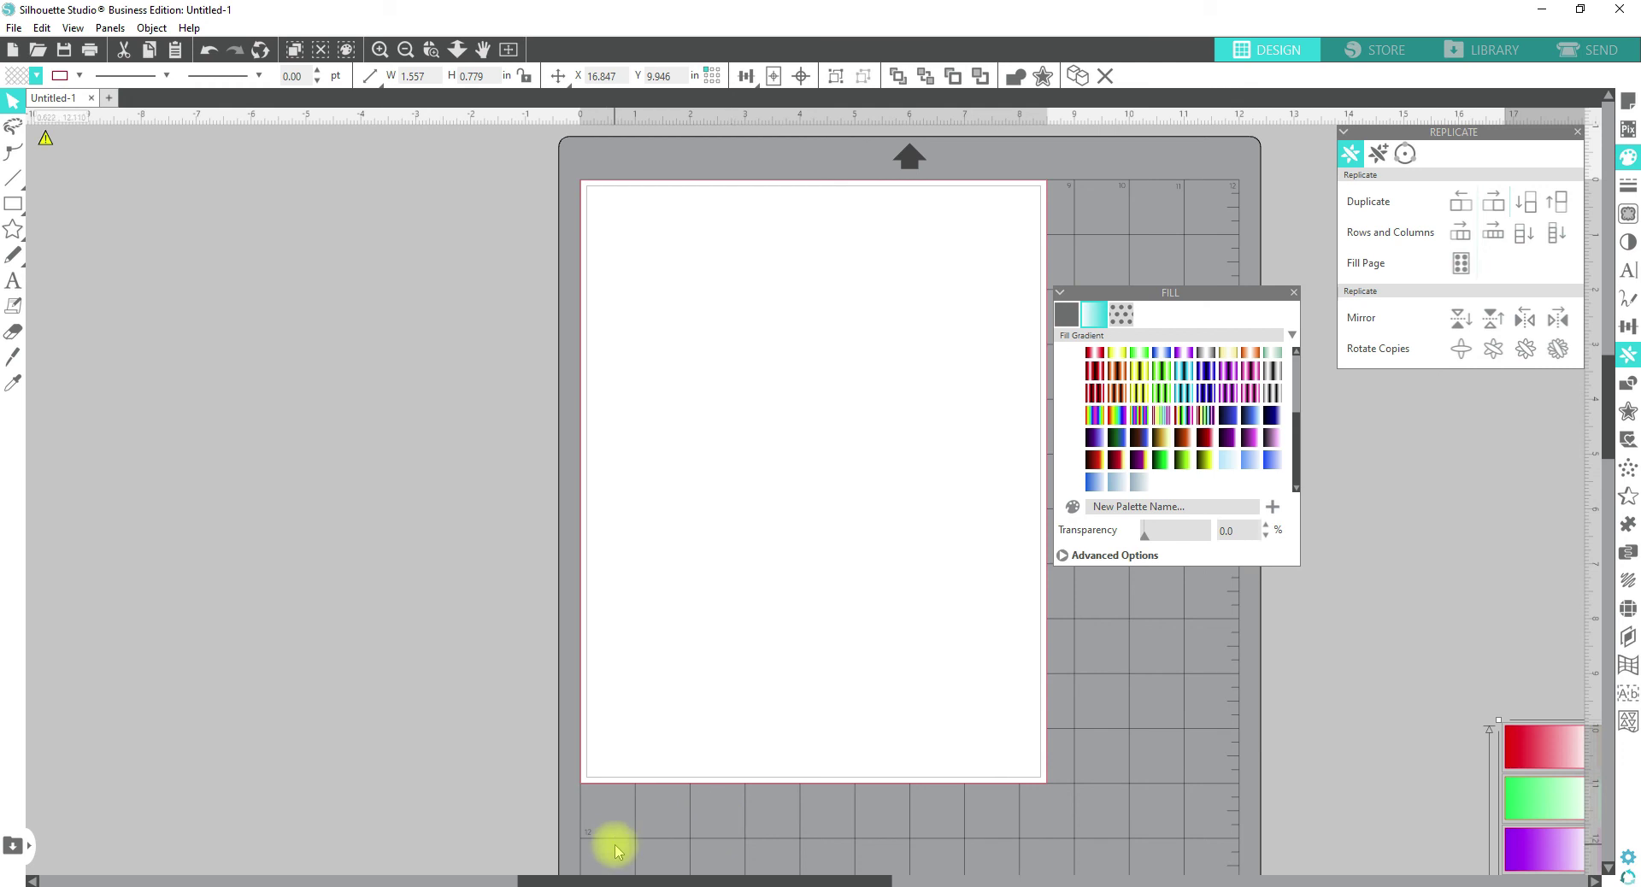
- Switch to the browser showing Google Images results for 'wuzzles'
{"action": "key", "text": "alt+Tab"}
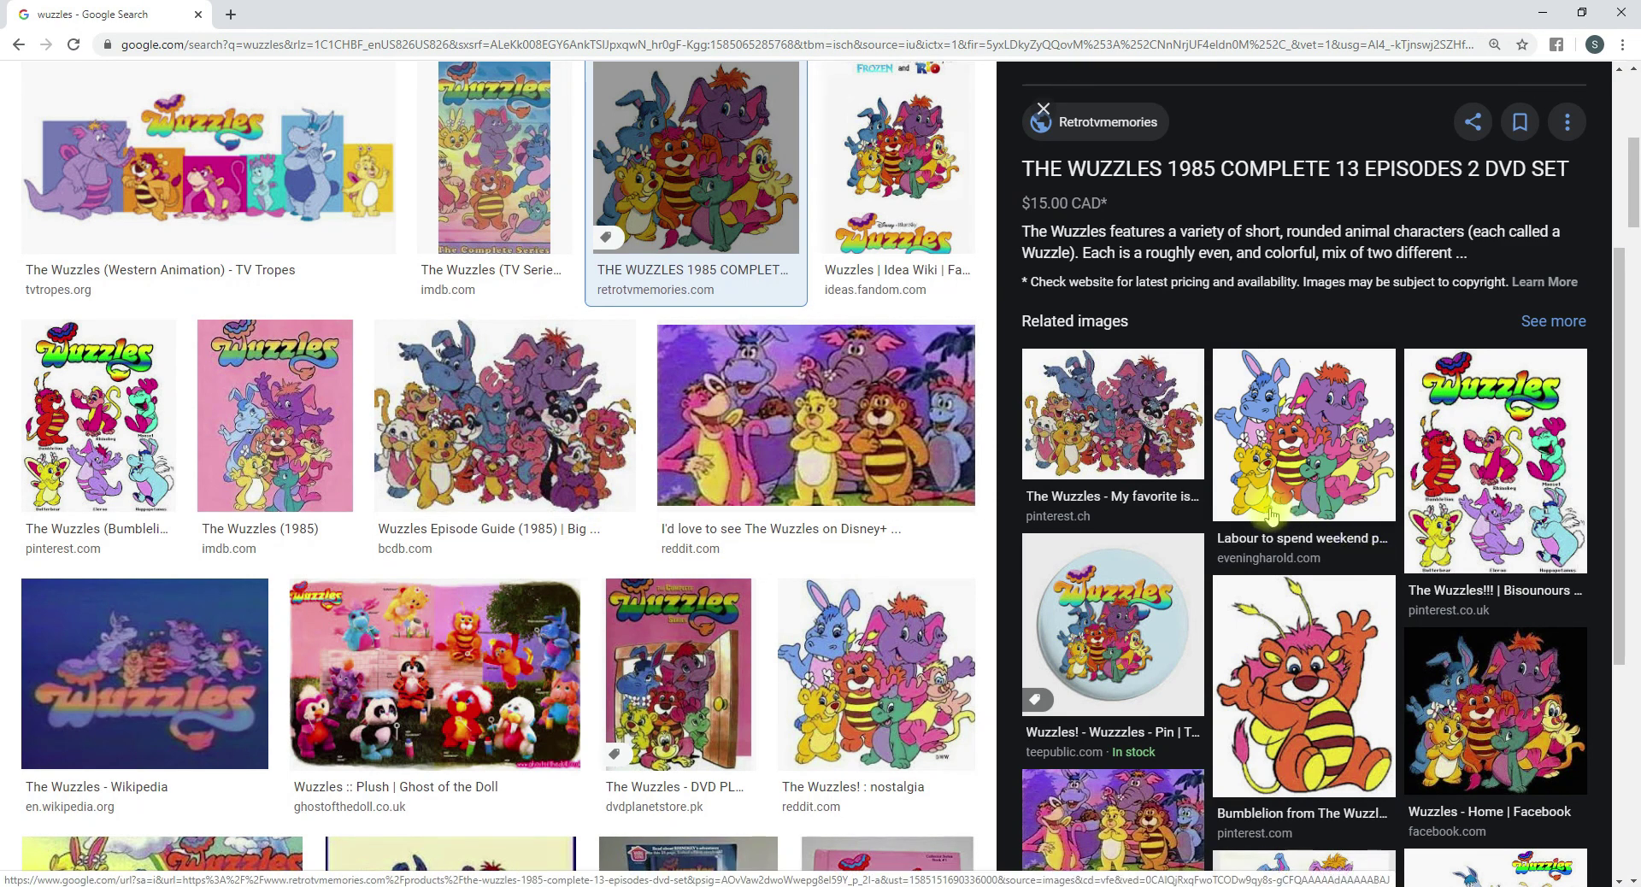
- Preview several Wuzzles results and copy the 'Member the Wuzzles?' nostalgia image
{"action": "left_click", "coordinate": [889, 658]}
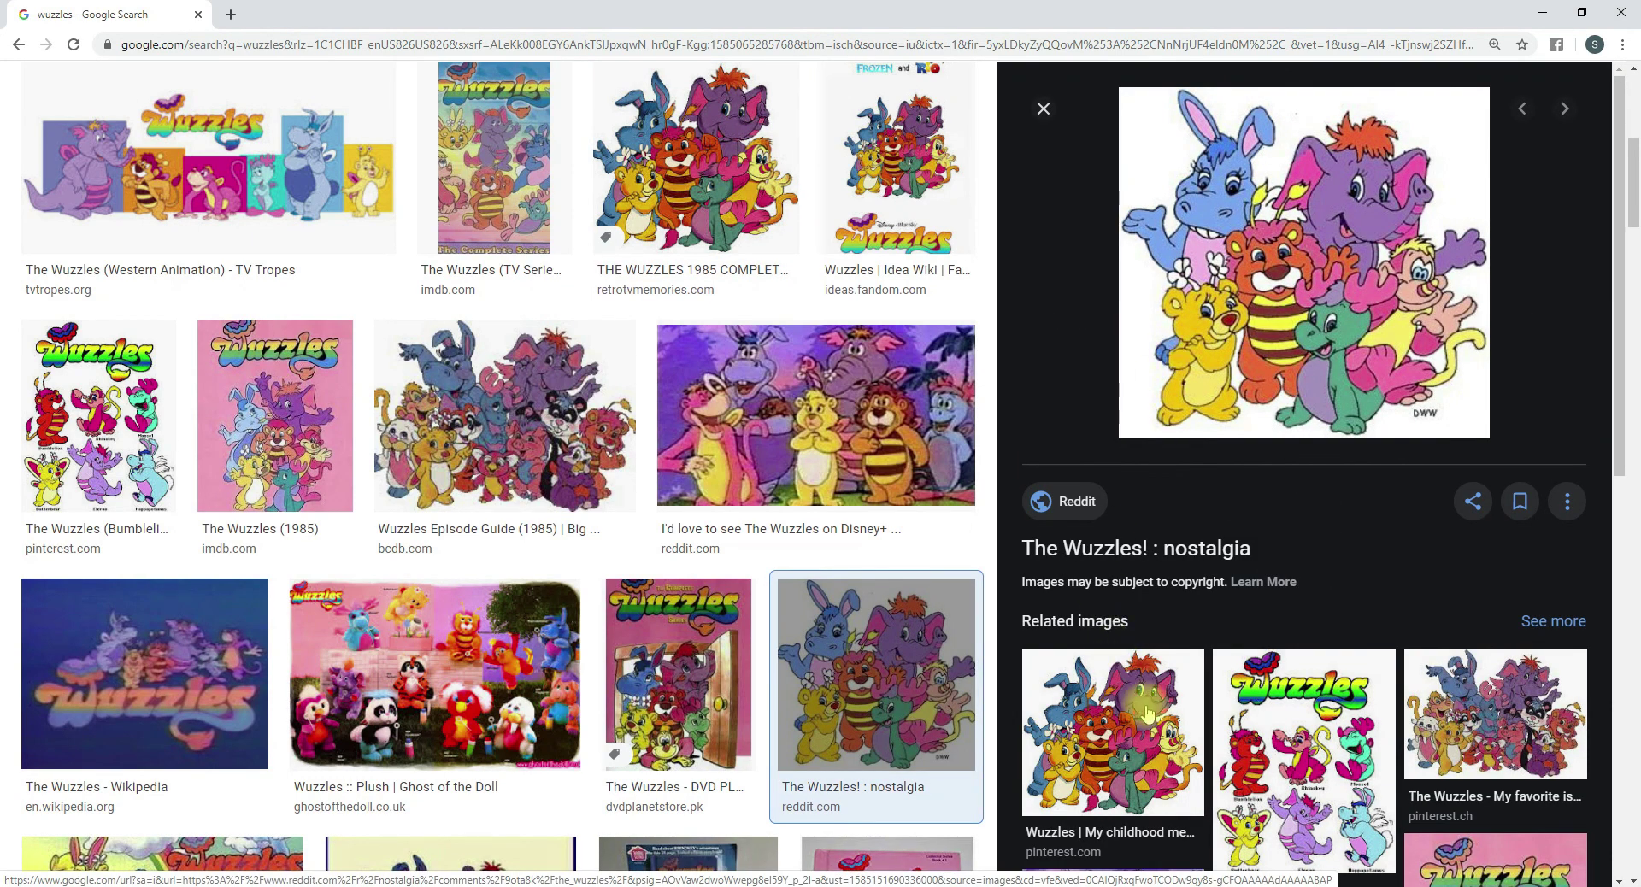
{"action": "left_click", "coordinate": [1111, 727]}
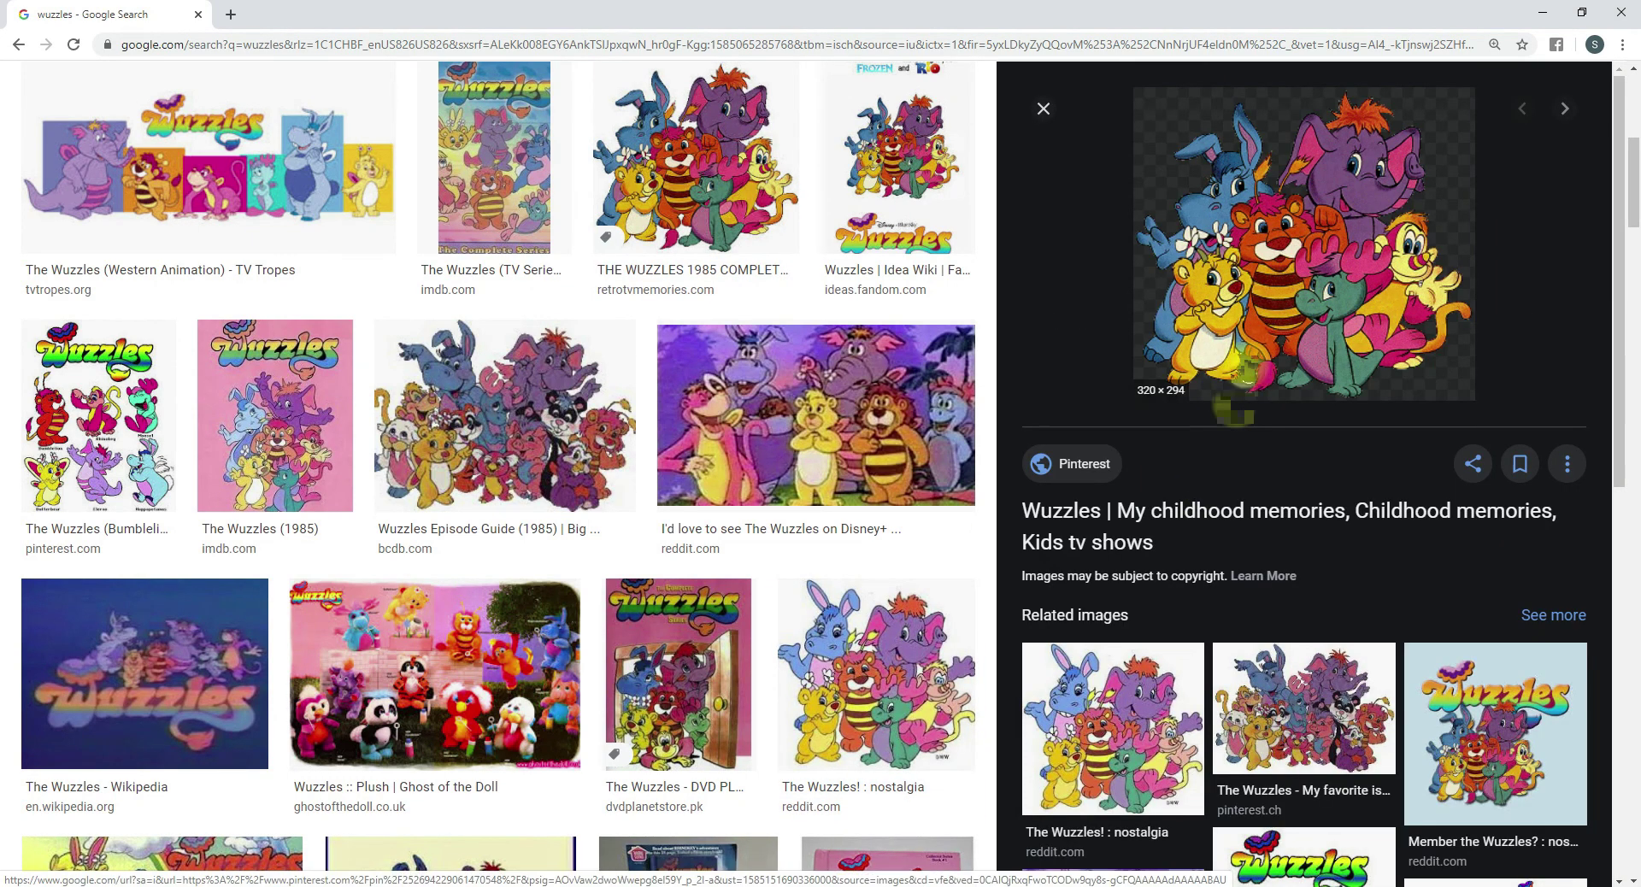
{"action": "left_click", "coordinate": [1461, 743]}
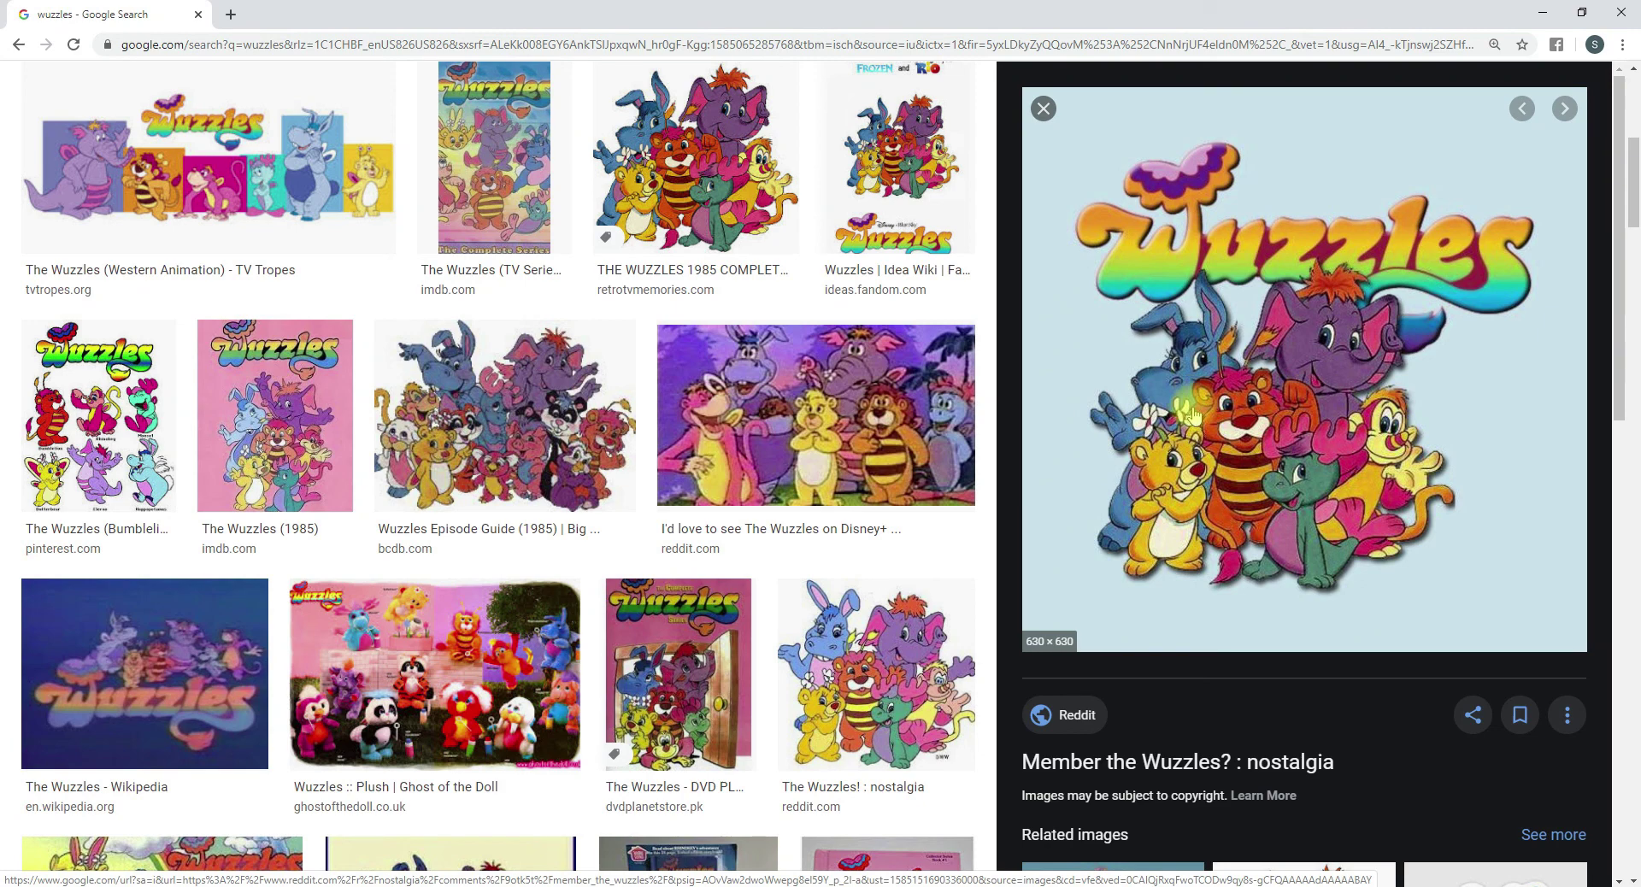
{"action": "scroll", "coordinate": [1213, 402], "scroll_direction": "down", "scroll_amount": 2}
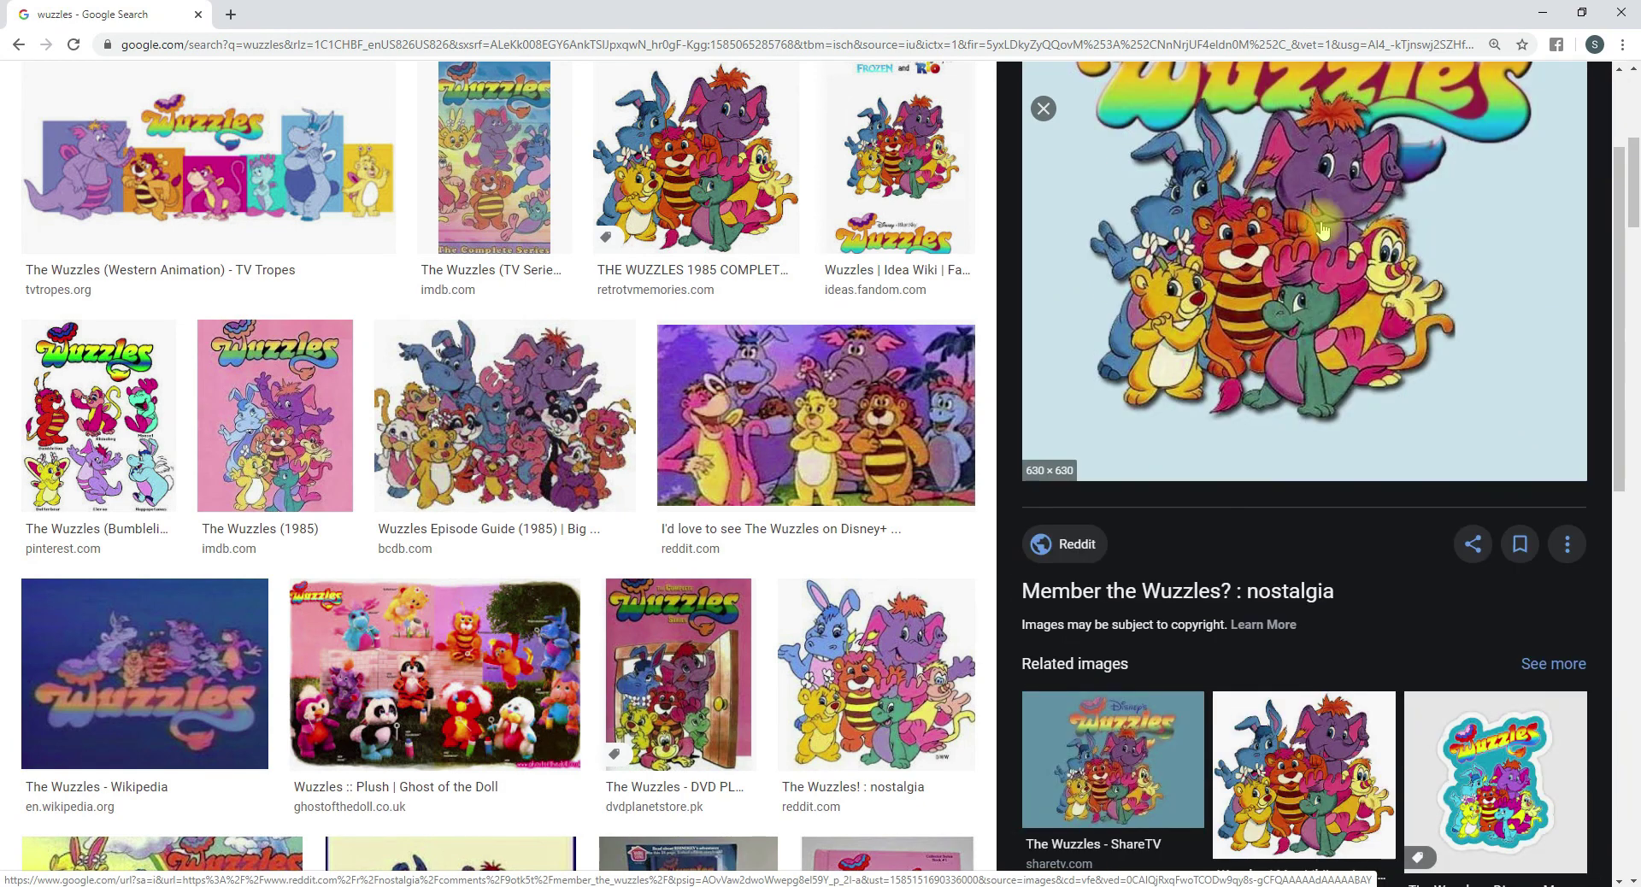
{"action": "right_click", "coordinate": [1295, 212]}
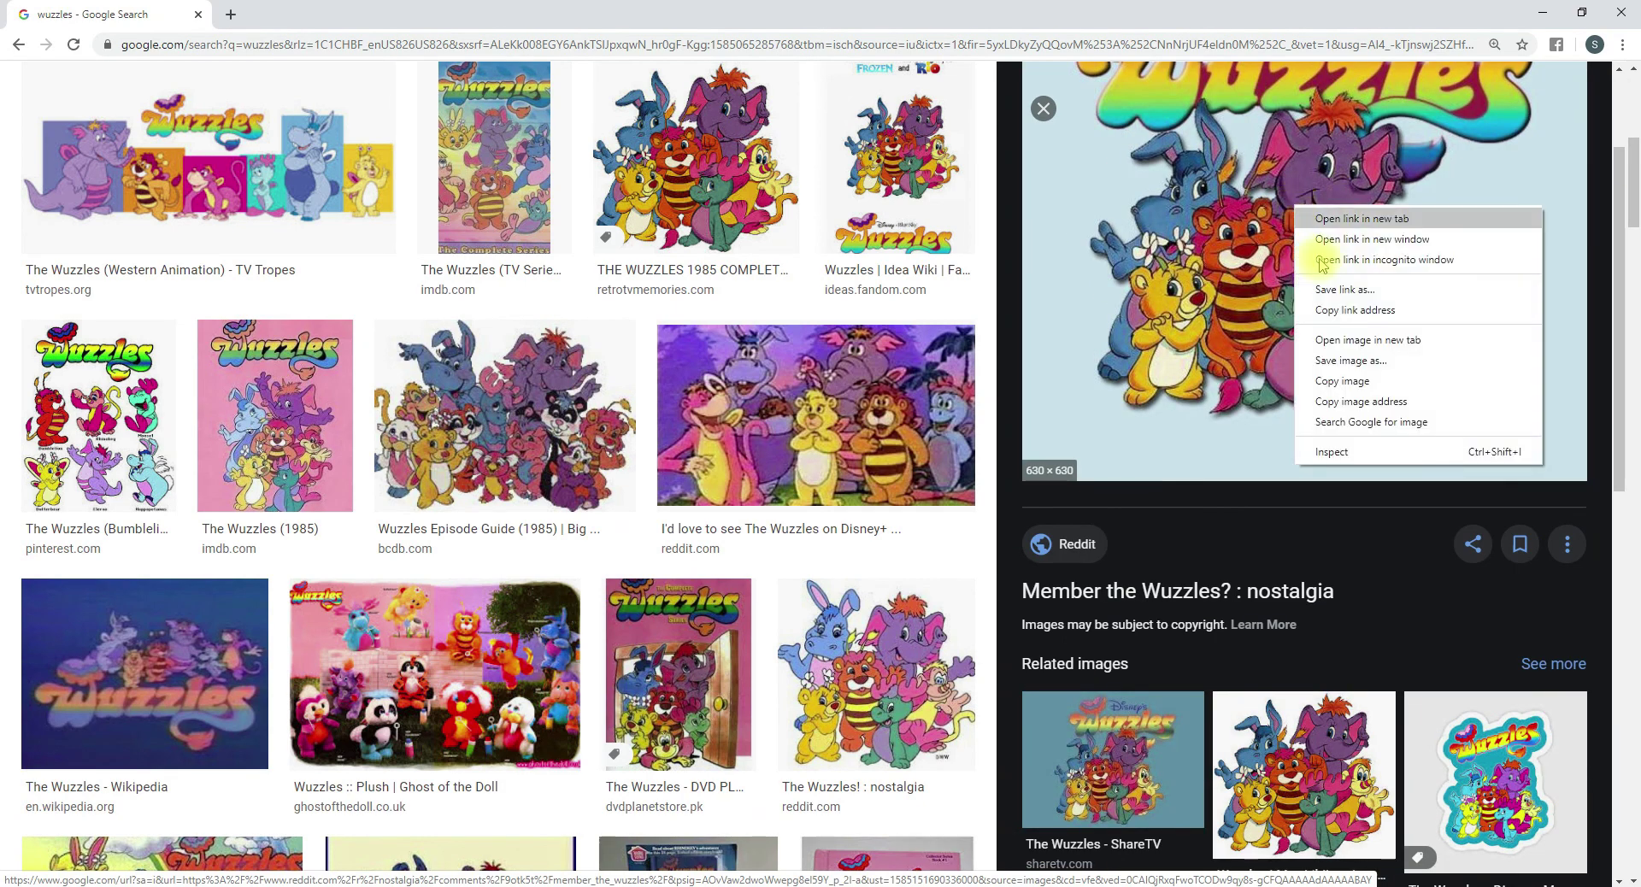
{"action": "left_click", "coordinate": [1341, 377]}
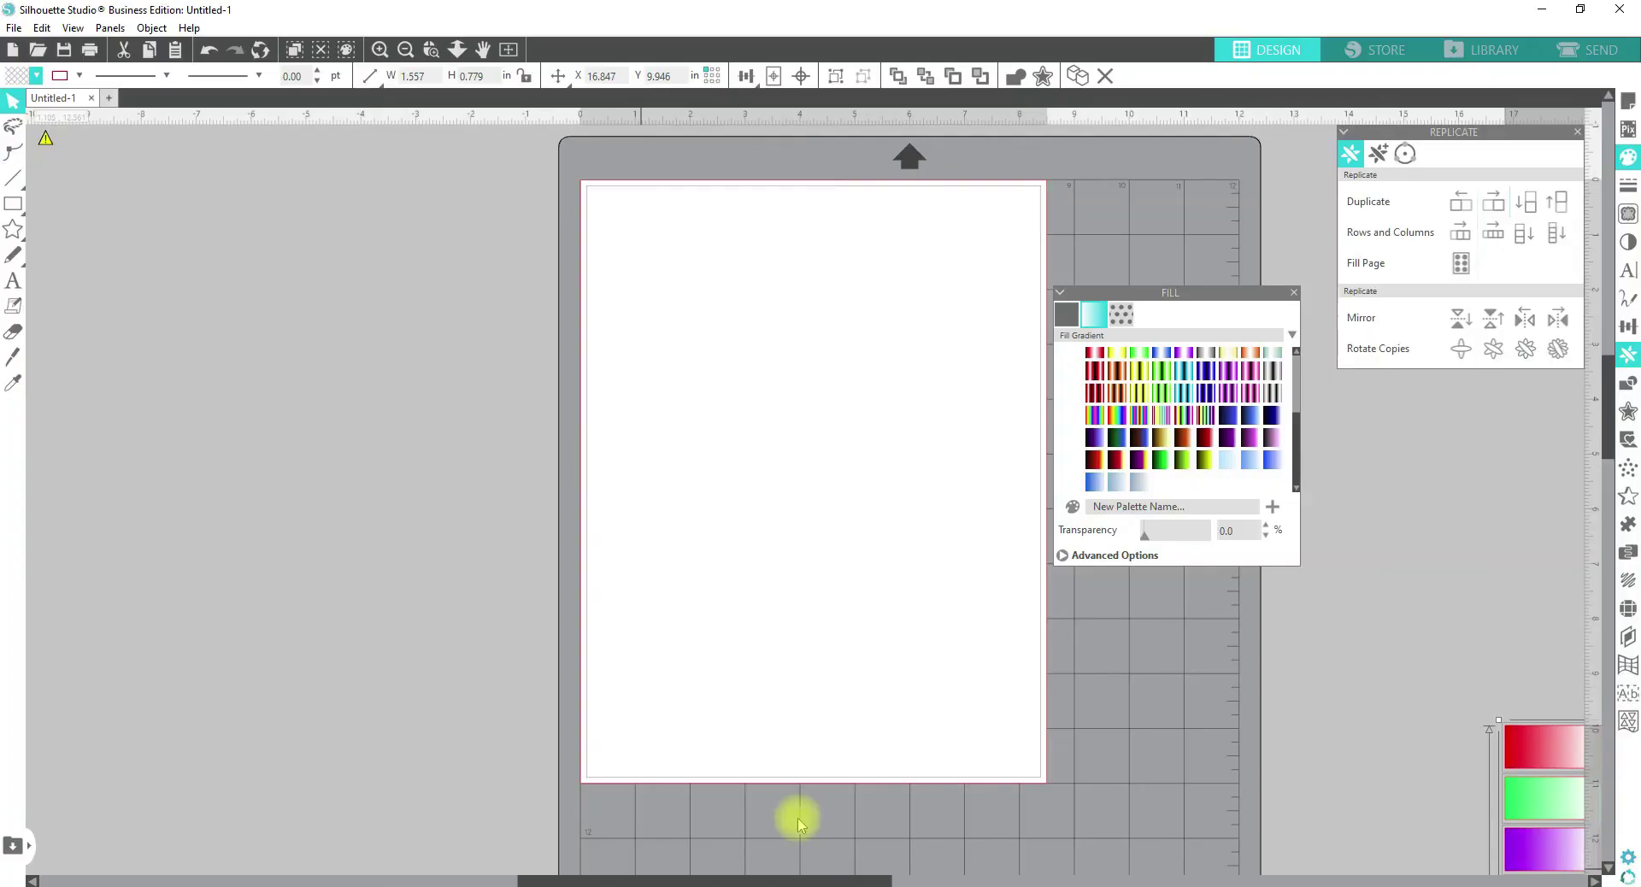
- Paste the Wuzzles image, enlarge it to 7.808 in square and move it toward the page top
{"action": "right_click", "coordinate": [735, 602]}
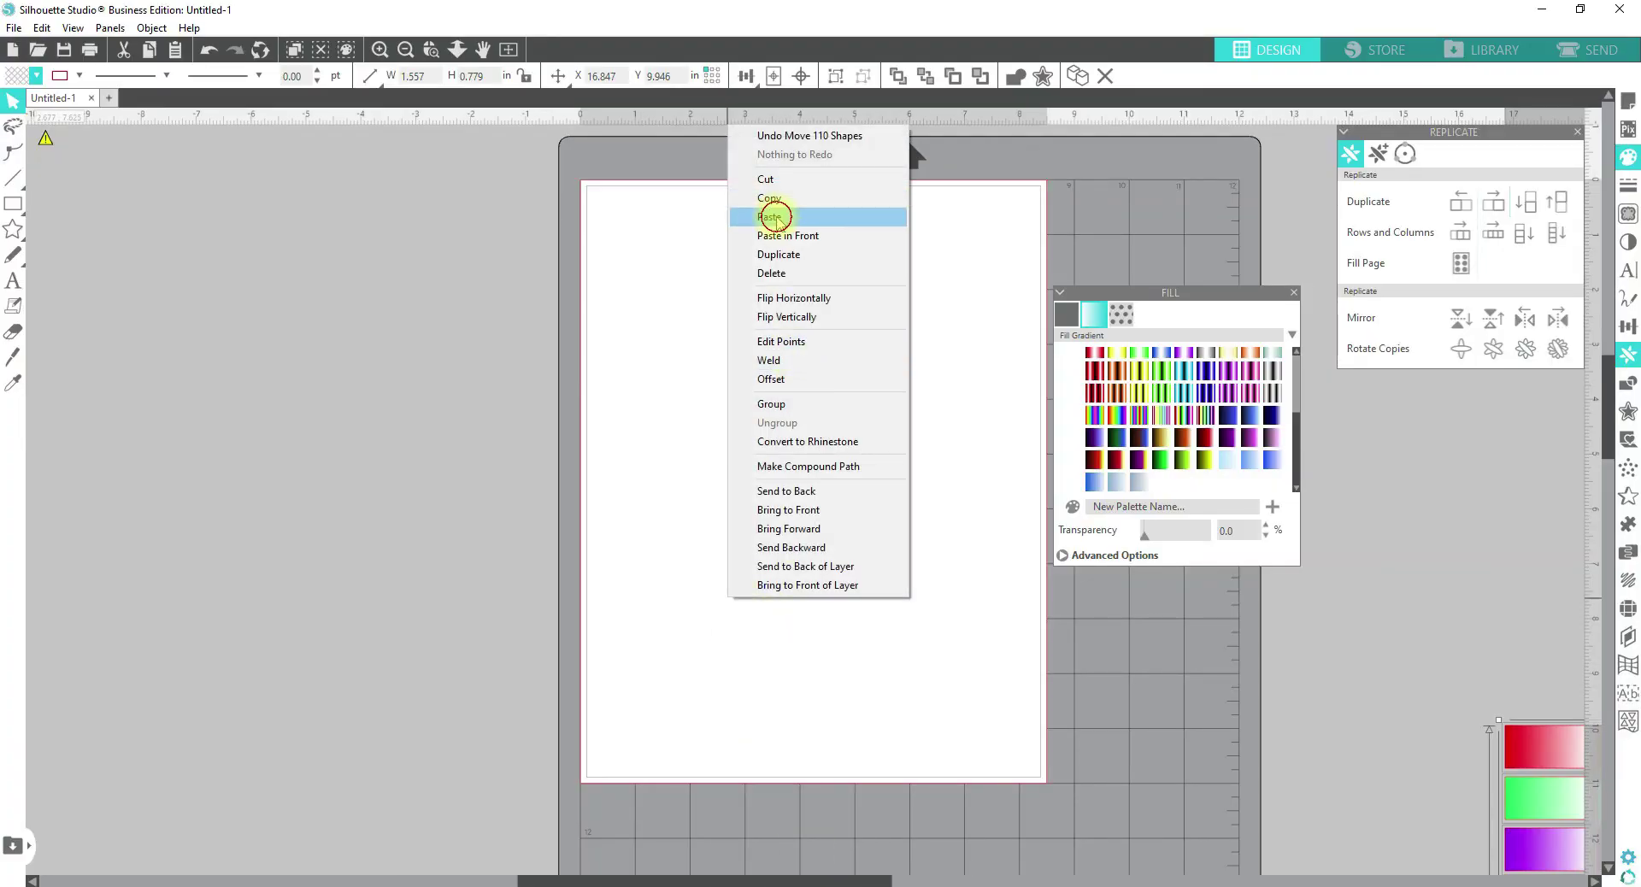
{"action": "left_click", "coordinate": [769, 216]}
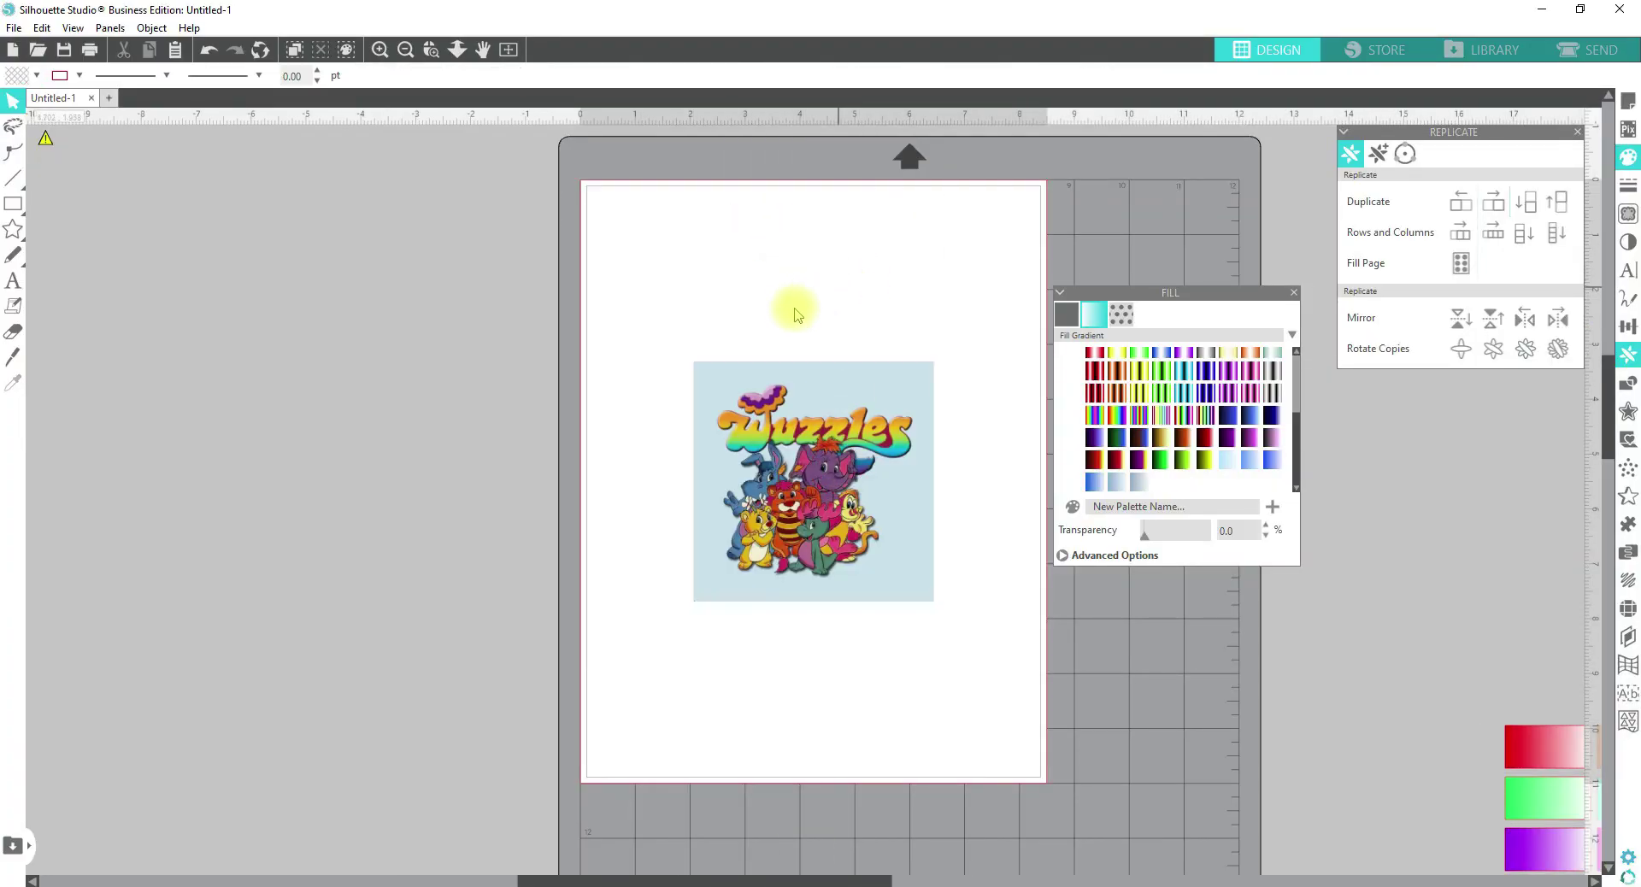
{"action": "left_click", "coordinate": [825, 470]}
{"action": "left_click_drag", "start_coordinate": [939, 607], "coordinate": [1062, 864]}
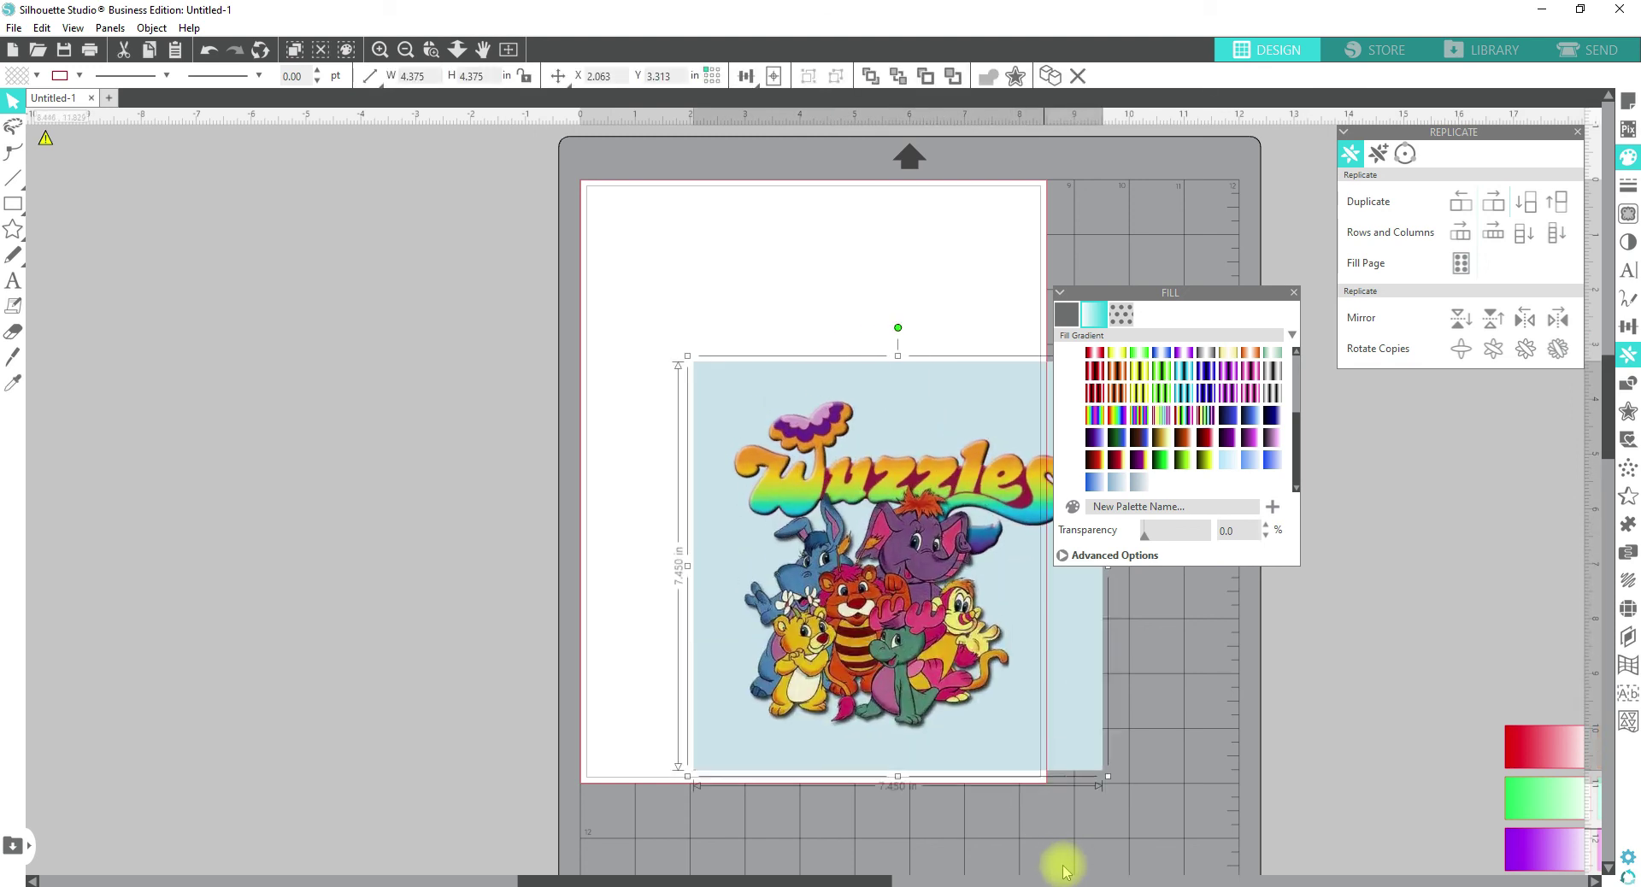
{"action": "left_click_drag", "start_coordinate": [964, 528], "coordinate": [992, 380]}
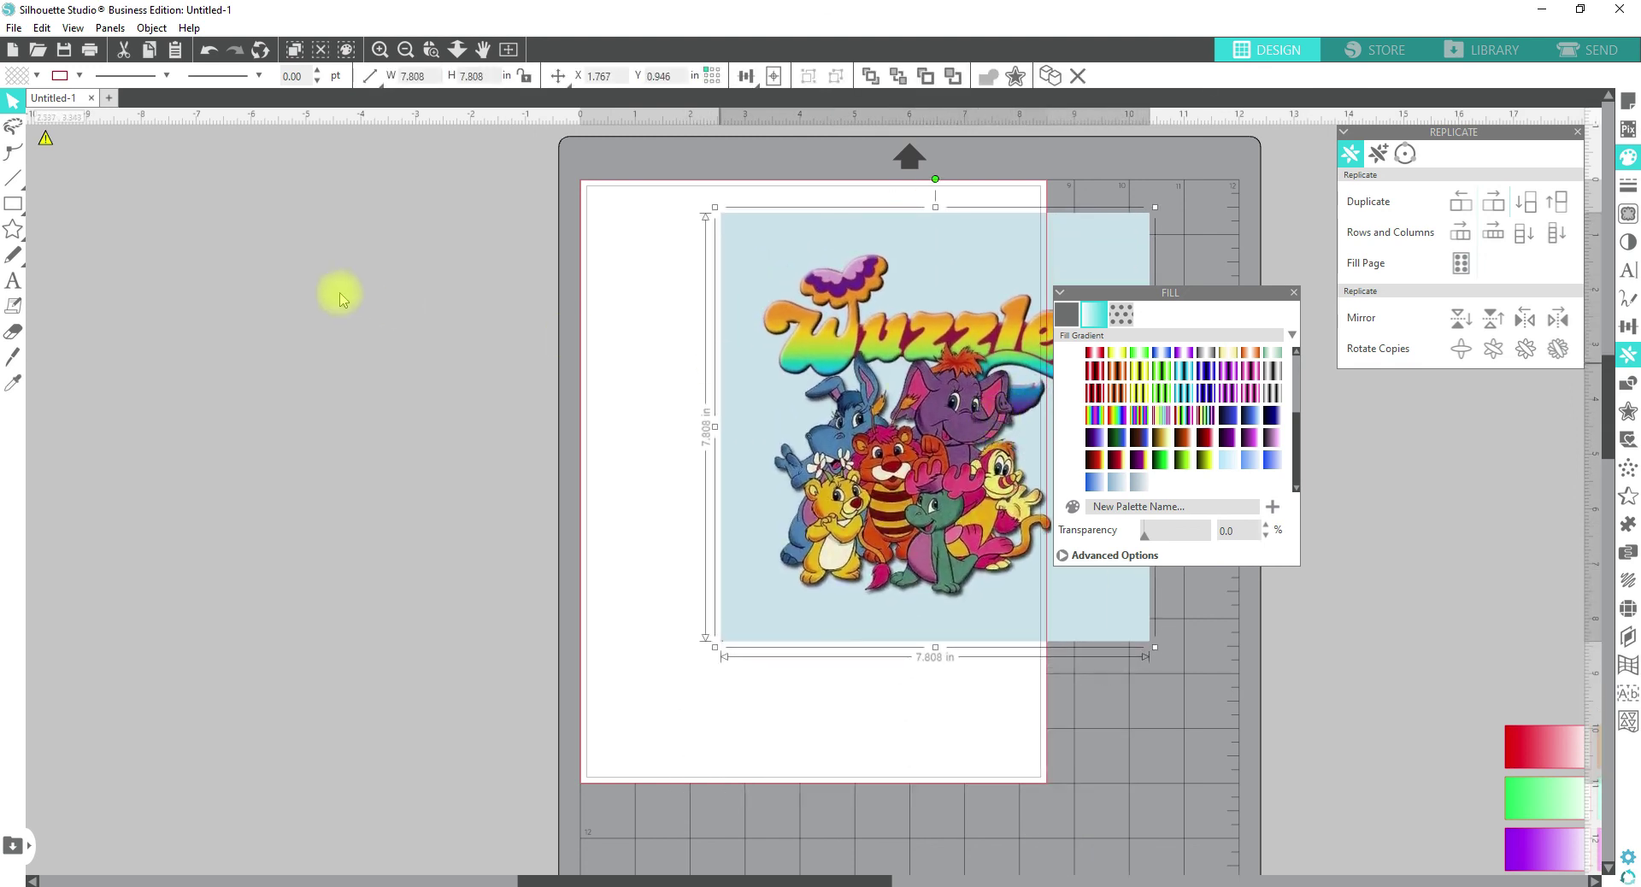
- Draw a 0.568 in square at the page's left and duplicate it down into a six-square column
{"action": "left_click", "coordinate": [38, 203]}
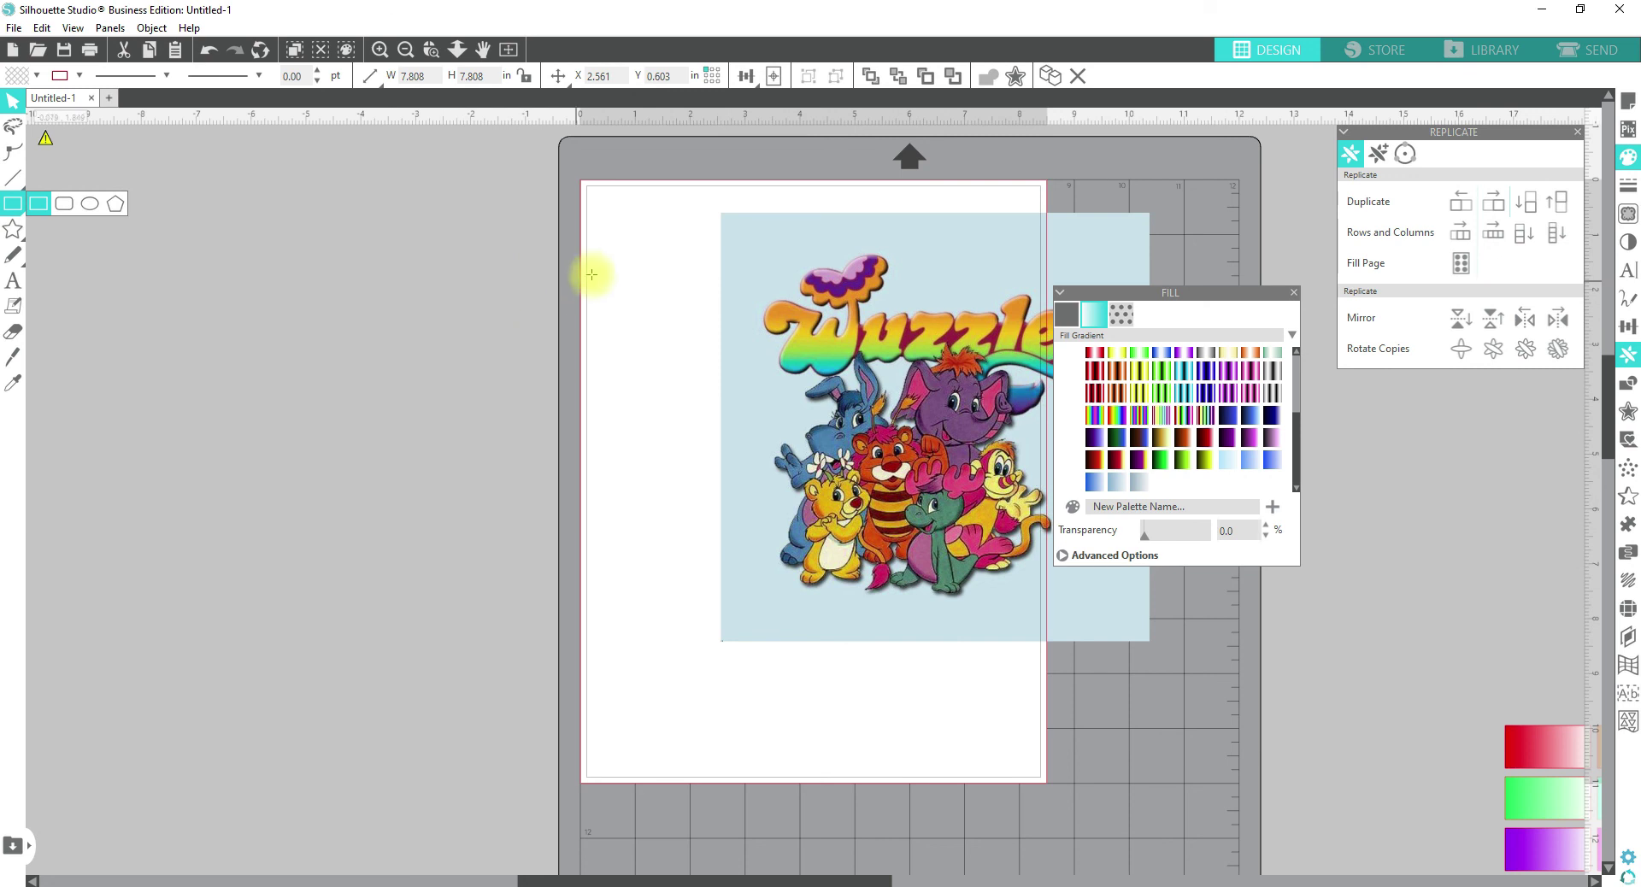
{"action": "left_click_drag", "start_coordinate": [618, 260], "coordinate": [649, 301]}
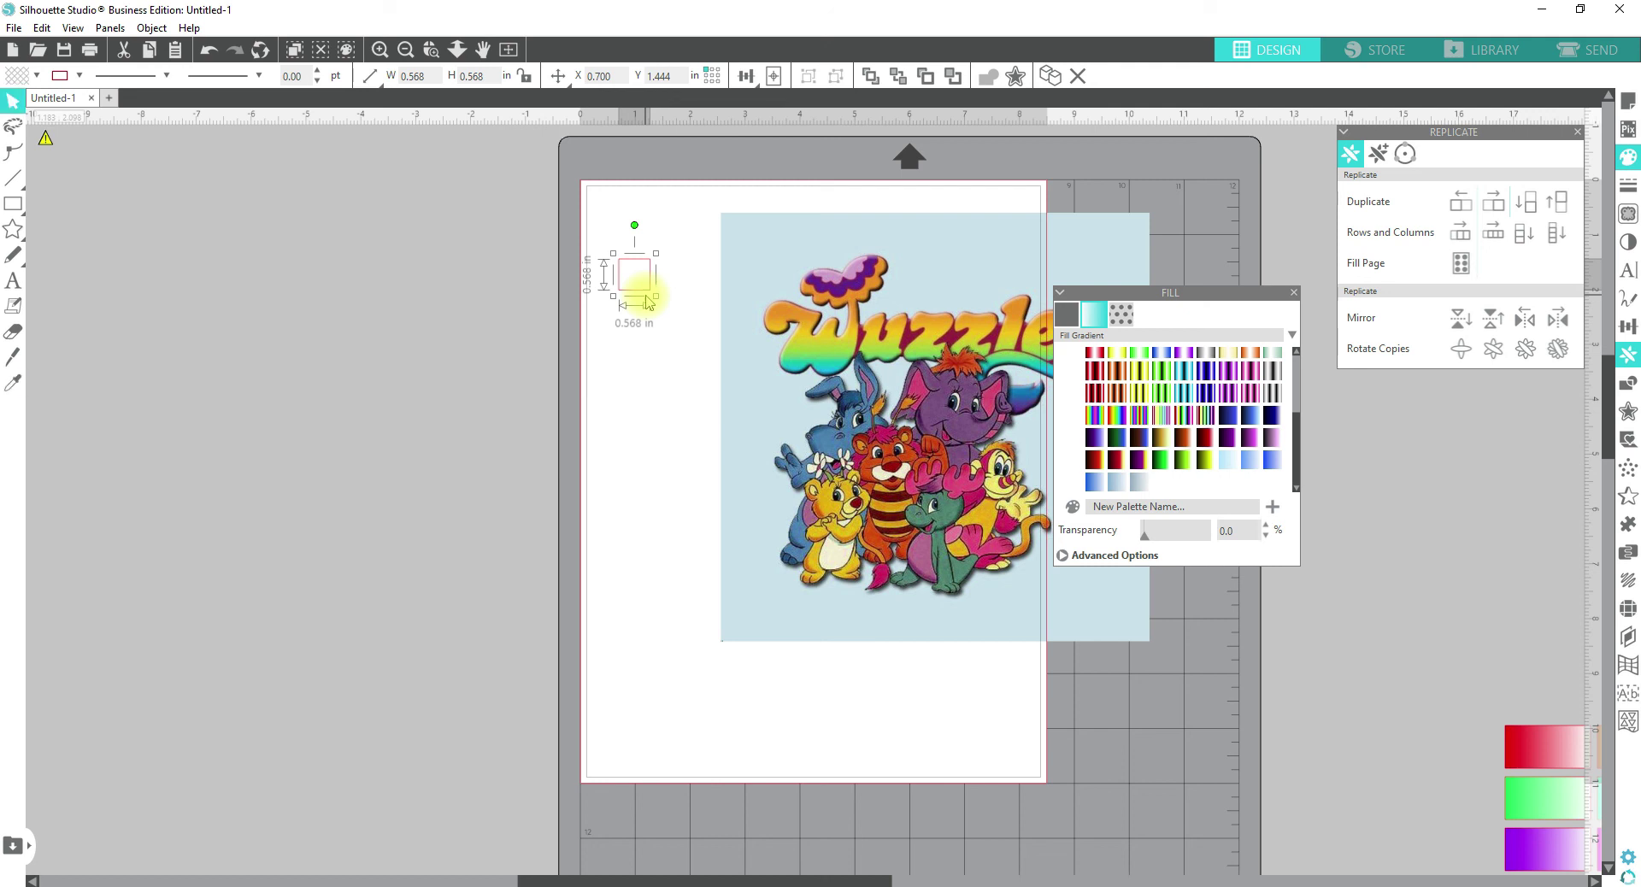
{"action": "key", "text": "ctrl+Down"}
{"action": "key", "text": "ctrl+Down"}
{"action": "key", "text": "ctrl+Down"}
{"action": "key", "text": "ctrl+Down"}
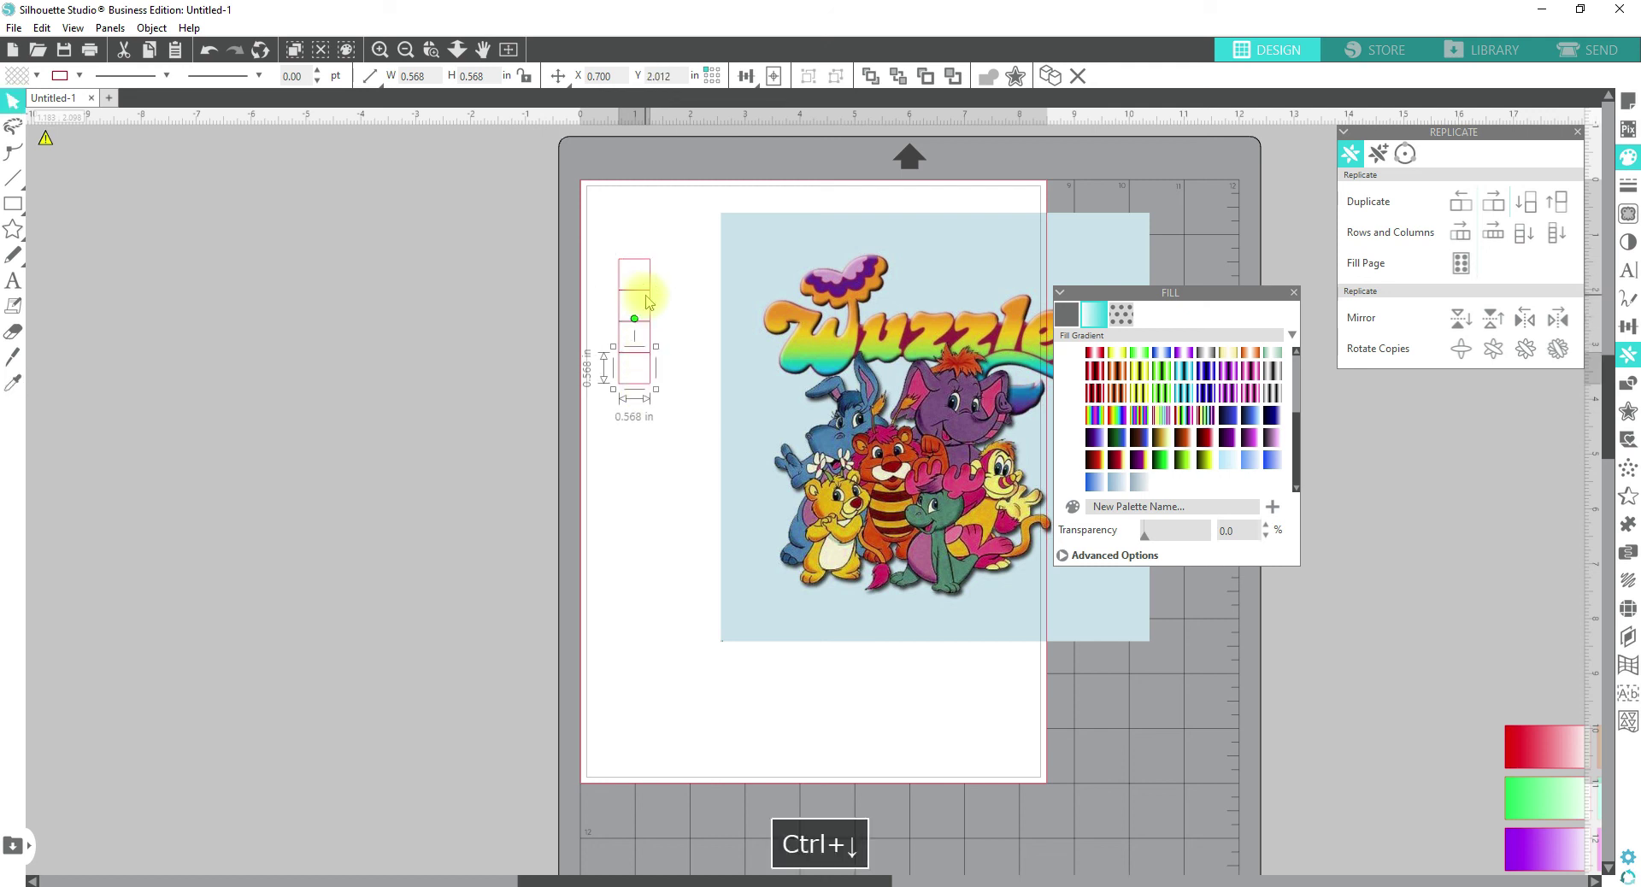
{"action": "key", "text": "ctrl+Down"}
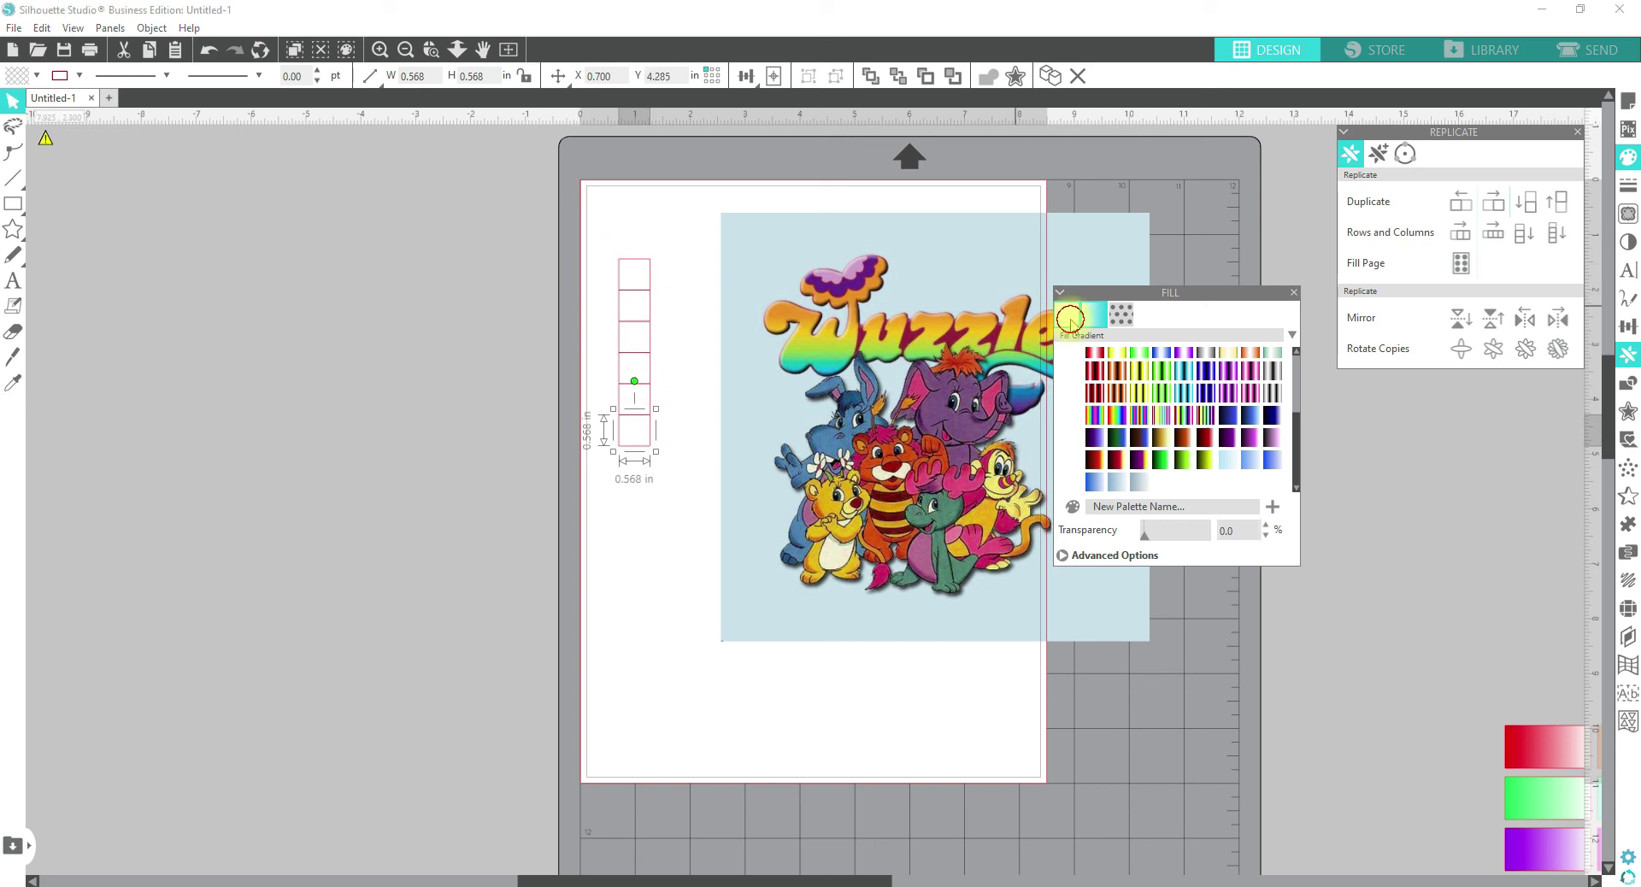
- Switch the Fill panel to solid colours and select only the column's top square
{"action": "left_click", "coordinate": [1070, 322]}
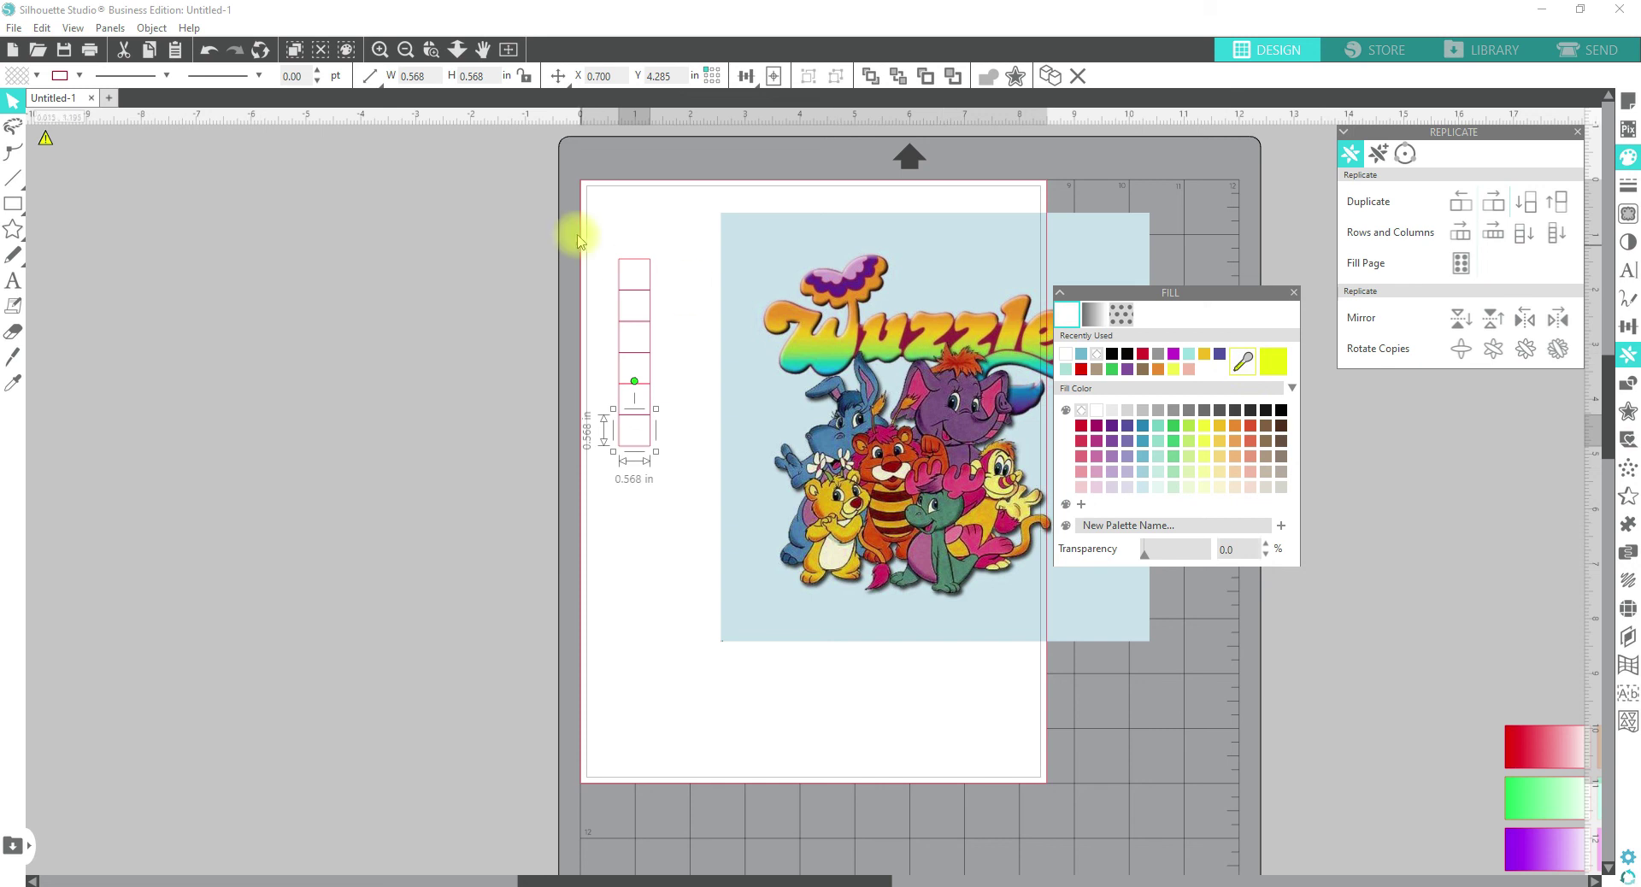
{"action": "left_click_drag", "start_coordinate": [571, 213], "coordinate": [652, 447]}
{"action": "left_click", "coordinate": [36, 75]}
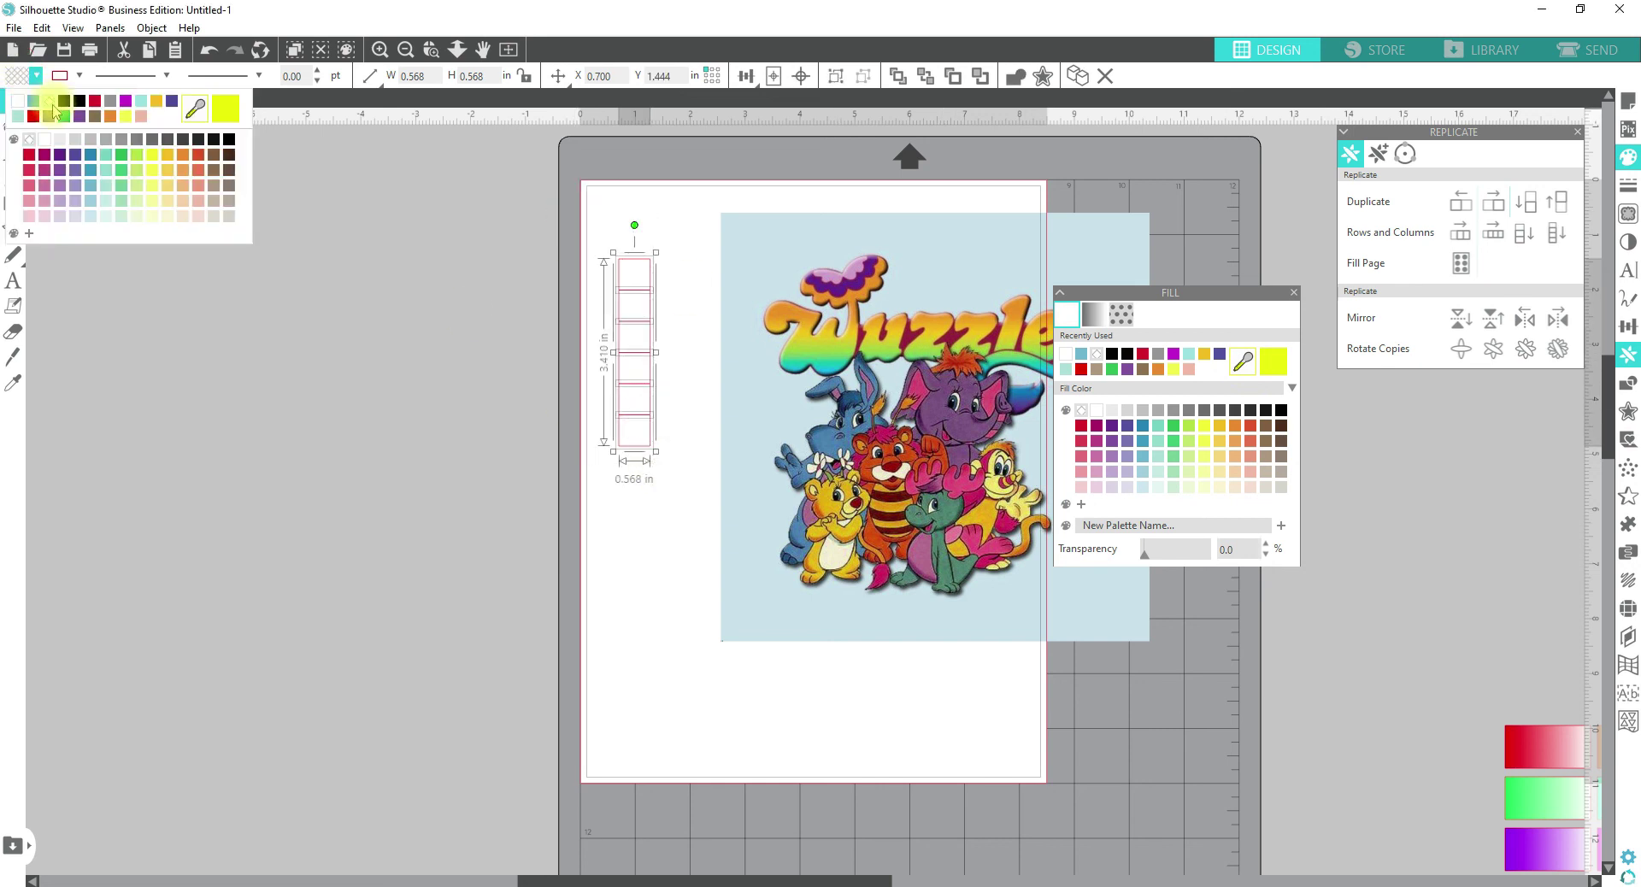
{"action": "left_click", "coordinate": [17, 99]}
{"action": "left_click", "coordinate": [589, 205]}
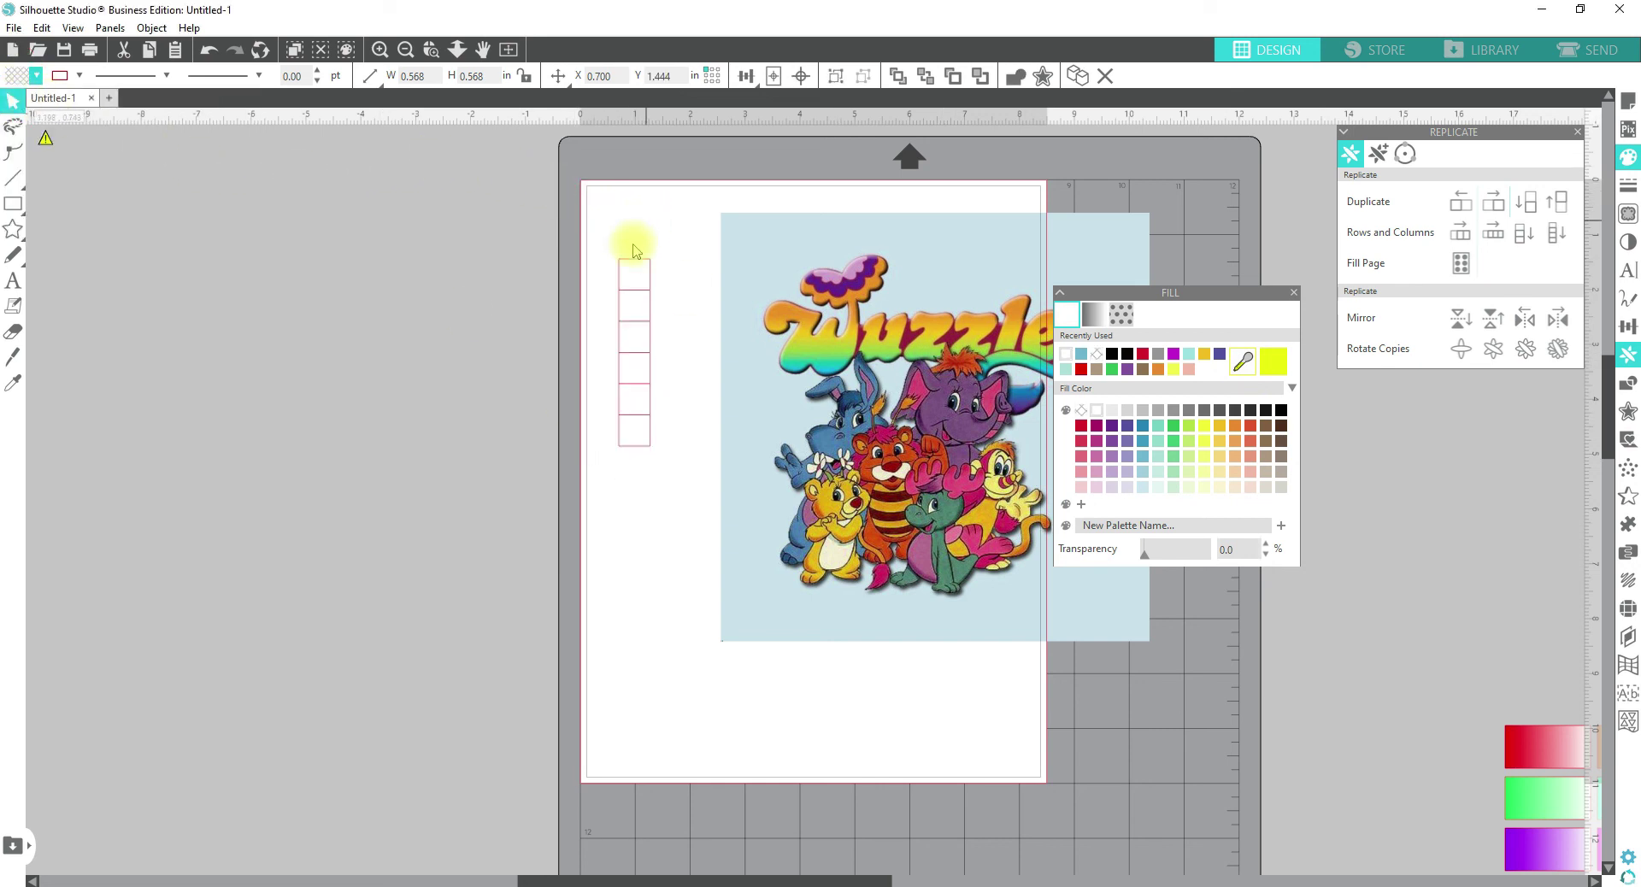
{"action": "left_click", "coordinate": [634, 273]}
- Eyedropper purple, pink and yellow from the image into the top three squares
{"action": "left_click", "coordinate": [1242, 362]}
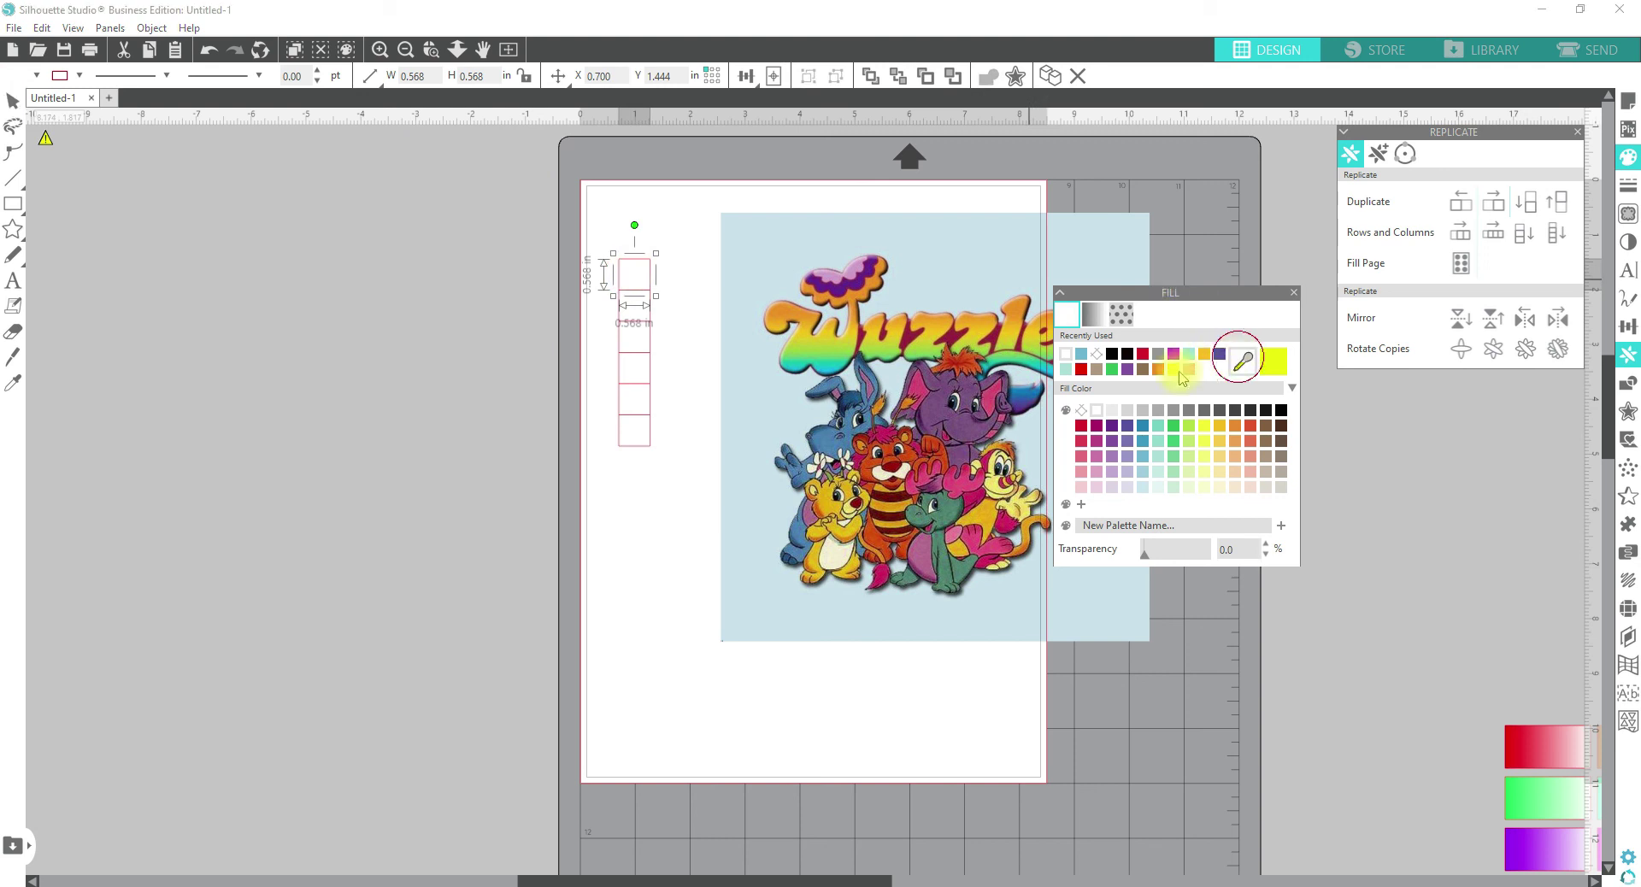
{"action": "left_click", "coordinate": [981, 420]}
{"action": "left_click", "coordinate": [663, 312]}
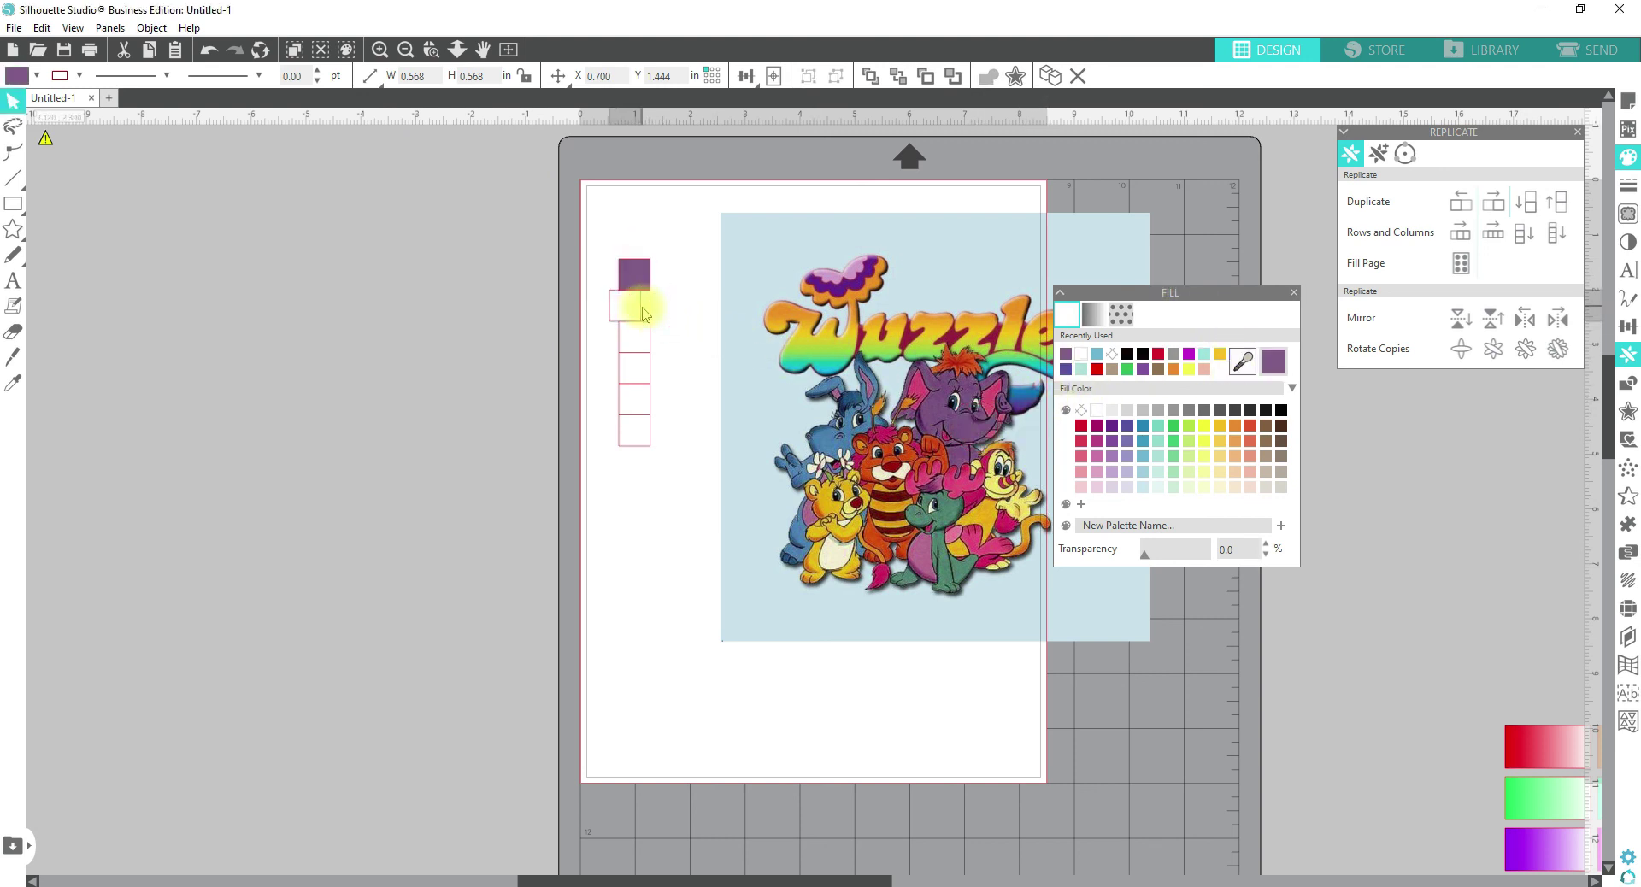
{"action": "key", "text": "ctrl+z"}
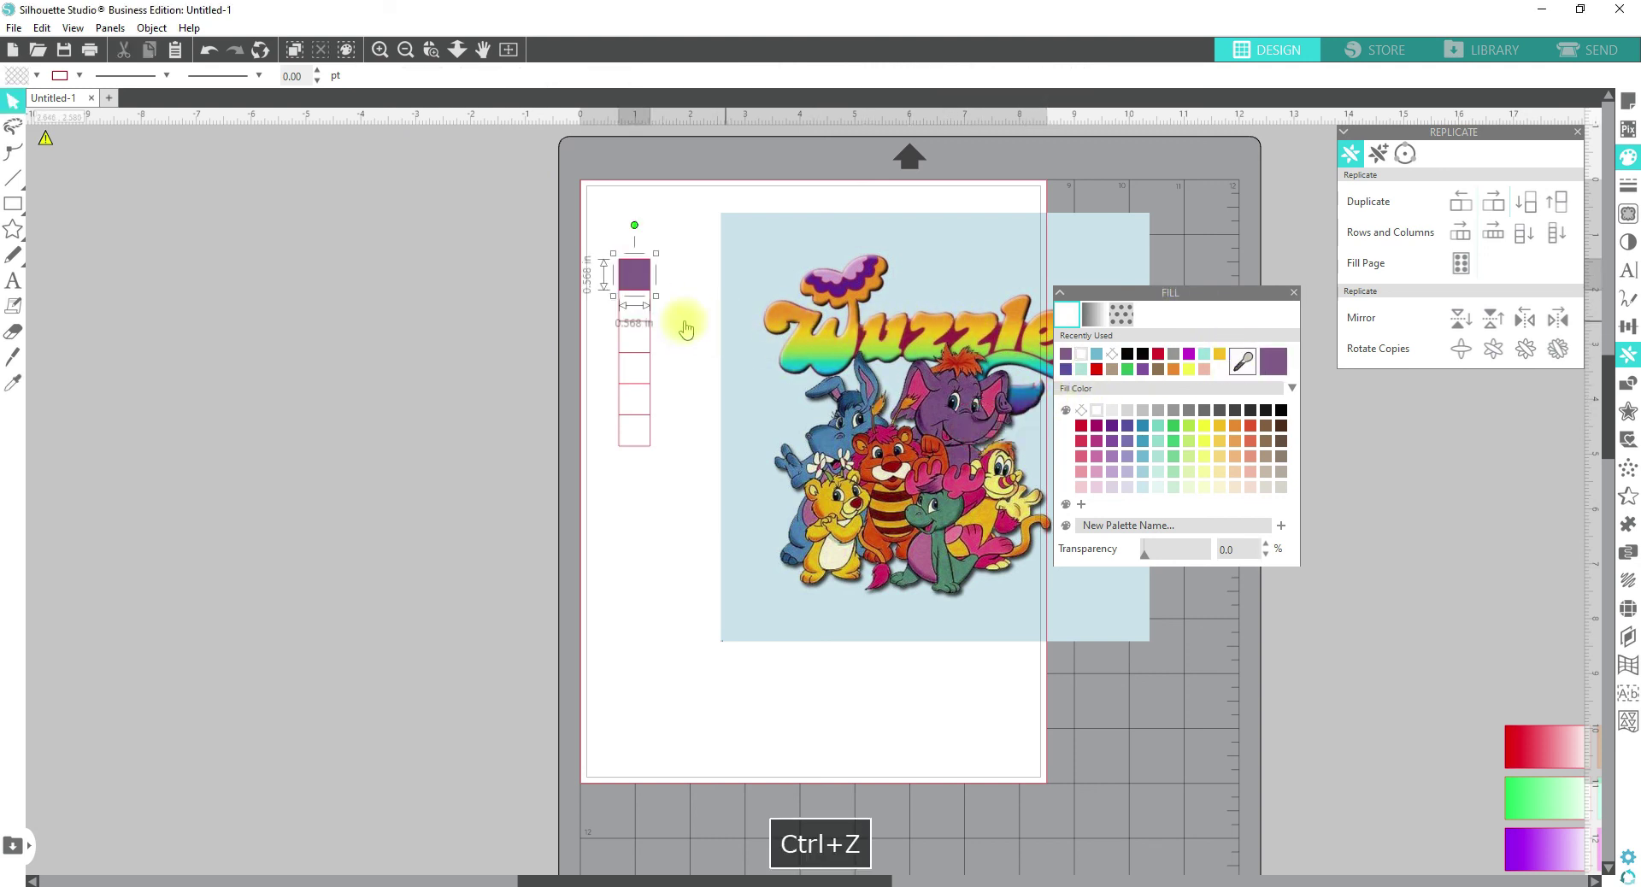
{"action": "left_click", "coordinate": [648, 314]}
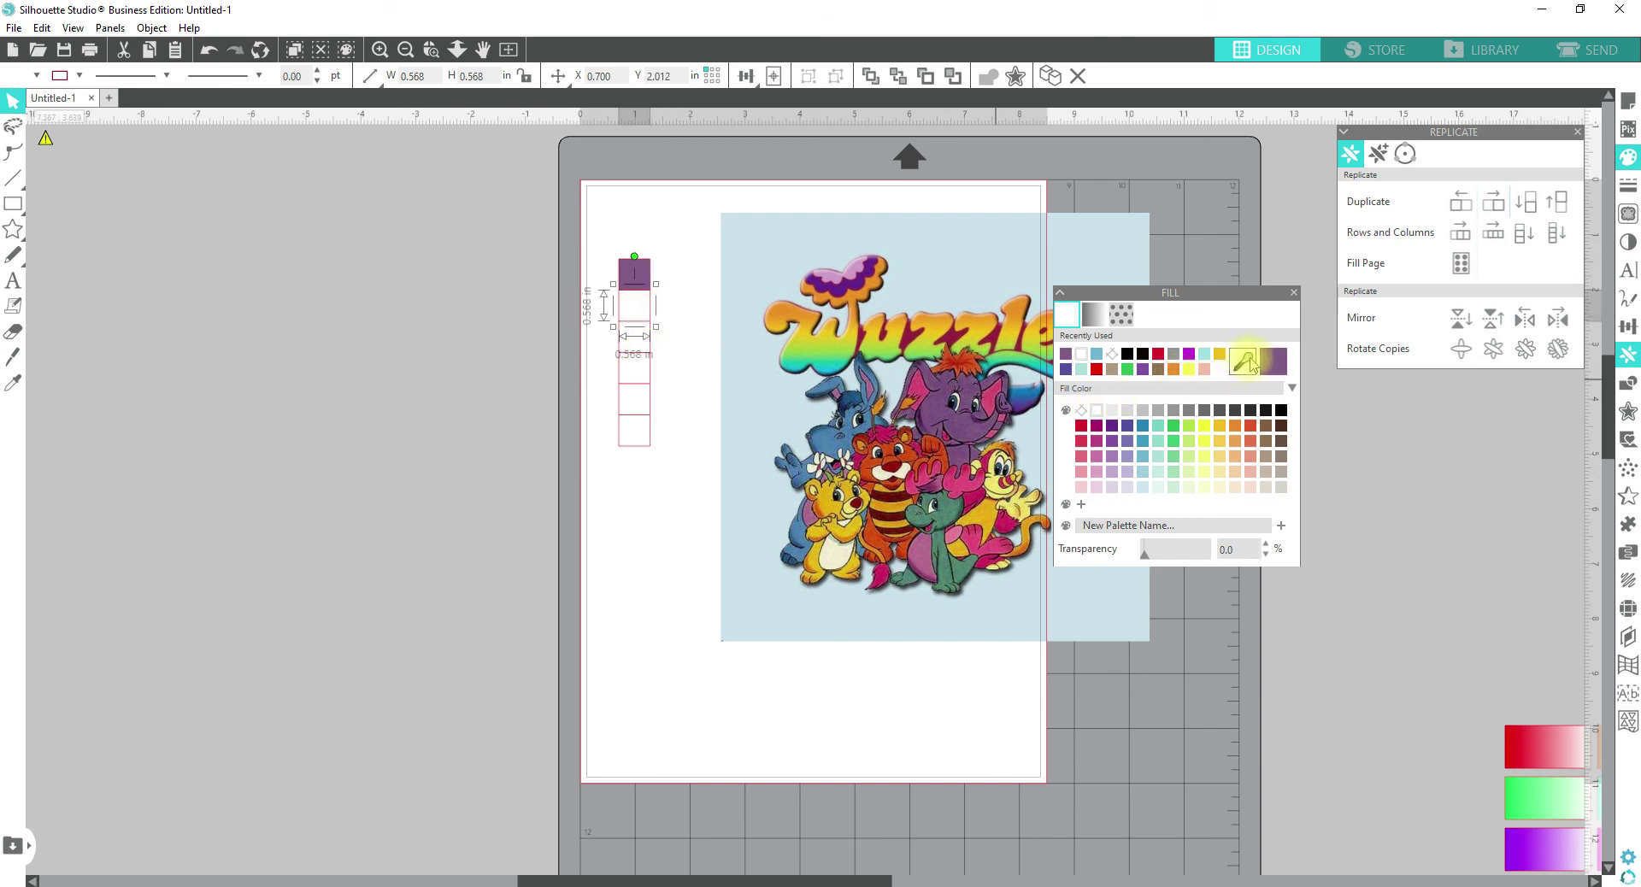
{"action": "left_click", "coordinate": [1243, 361]}
{"action": "left_click", "coordinate": [991, 491]}
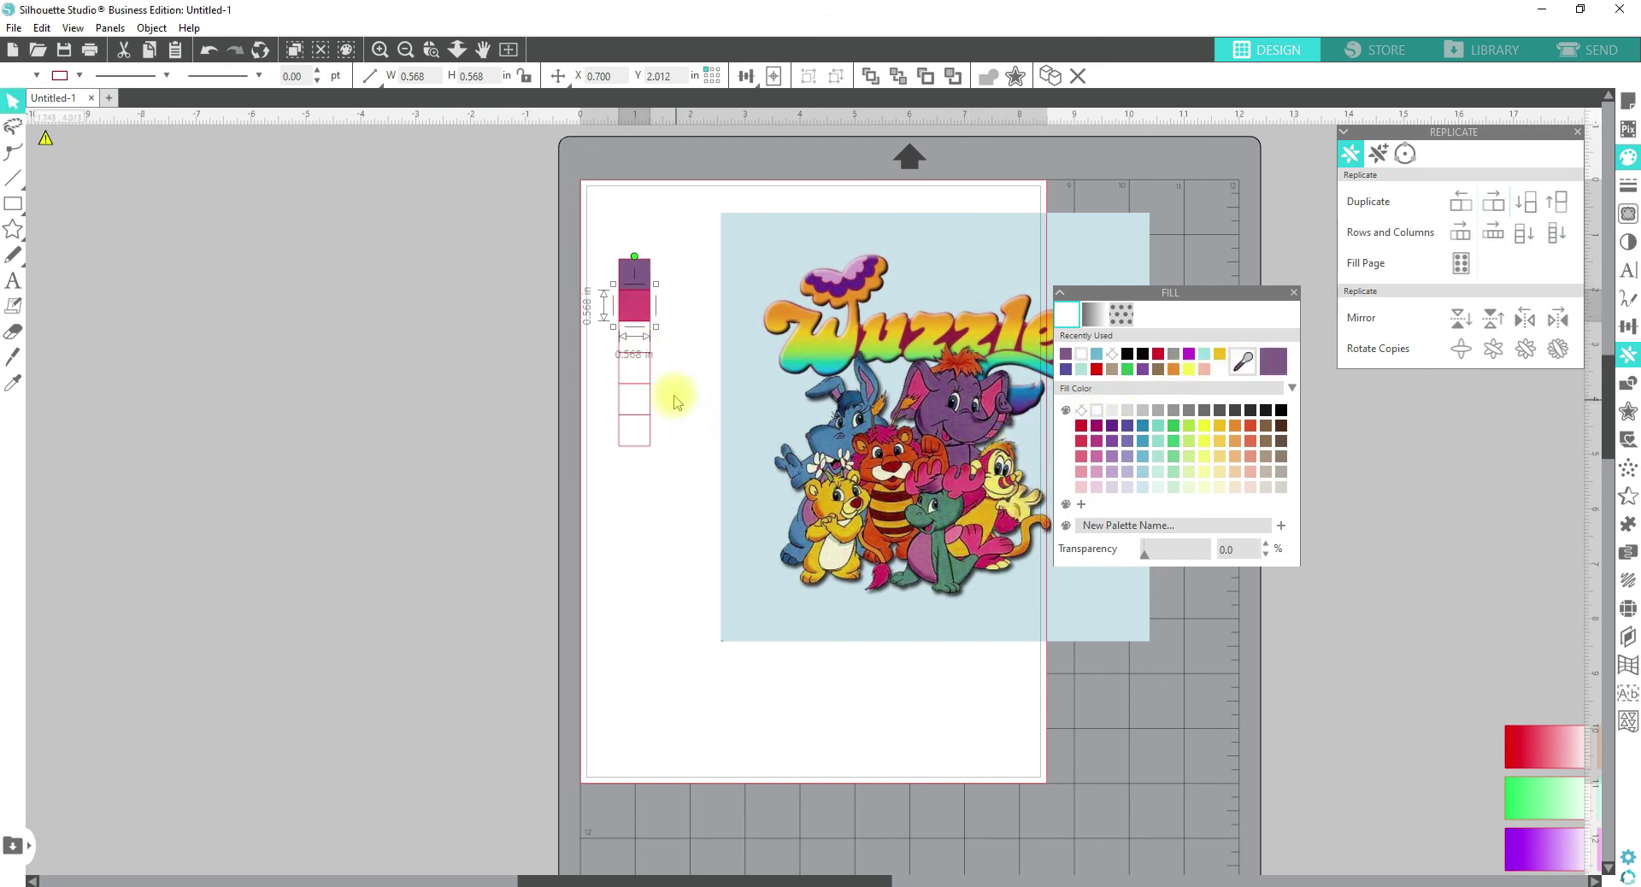
{"action": "left_click", "coordinate": [634, 336]}
{"action": "left_click", "coordinate": [1244, 361]}
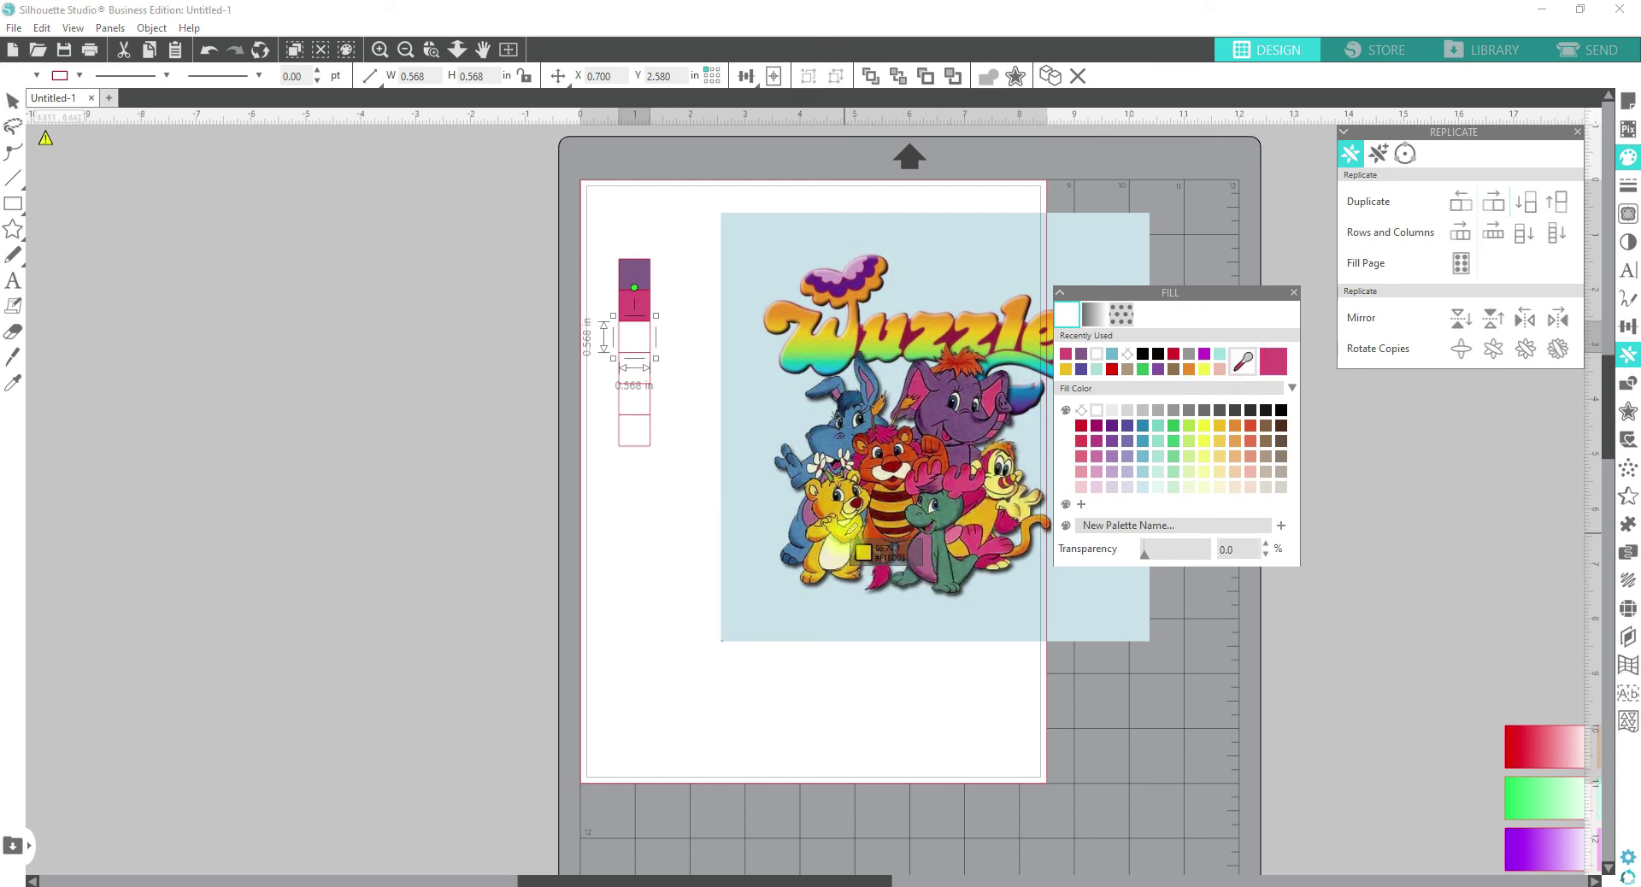
{"action": "left_click", "coordinate": [820, 522]}
- Eyedropper green, blue and pink from the image into the fourth, fifth and sixth squares
{"action": "left_click", "coordinate": [646, 377]}
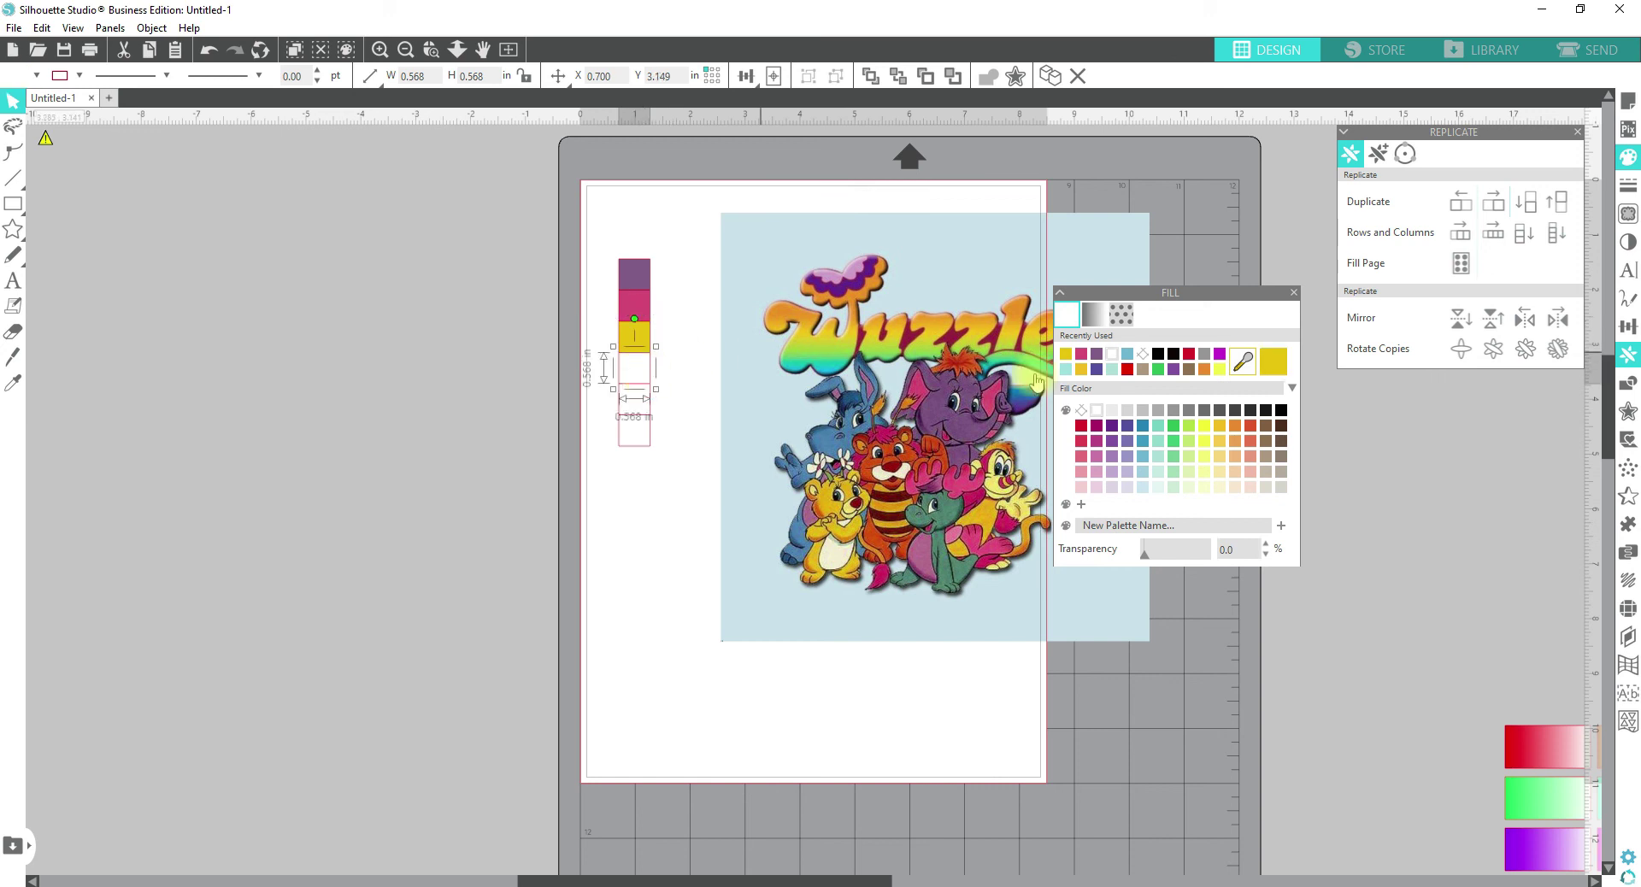
{"action": "left_click", "coordinate": [1241, 364]}
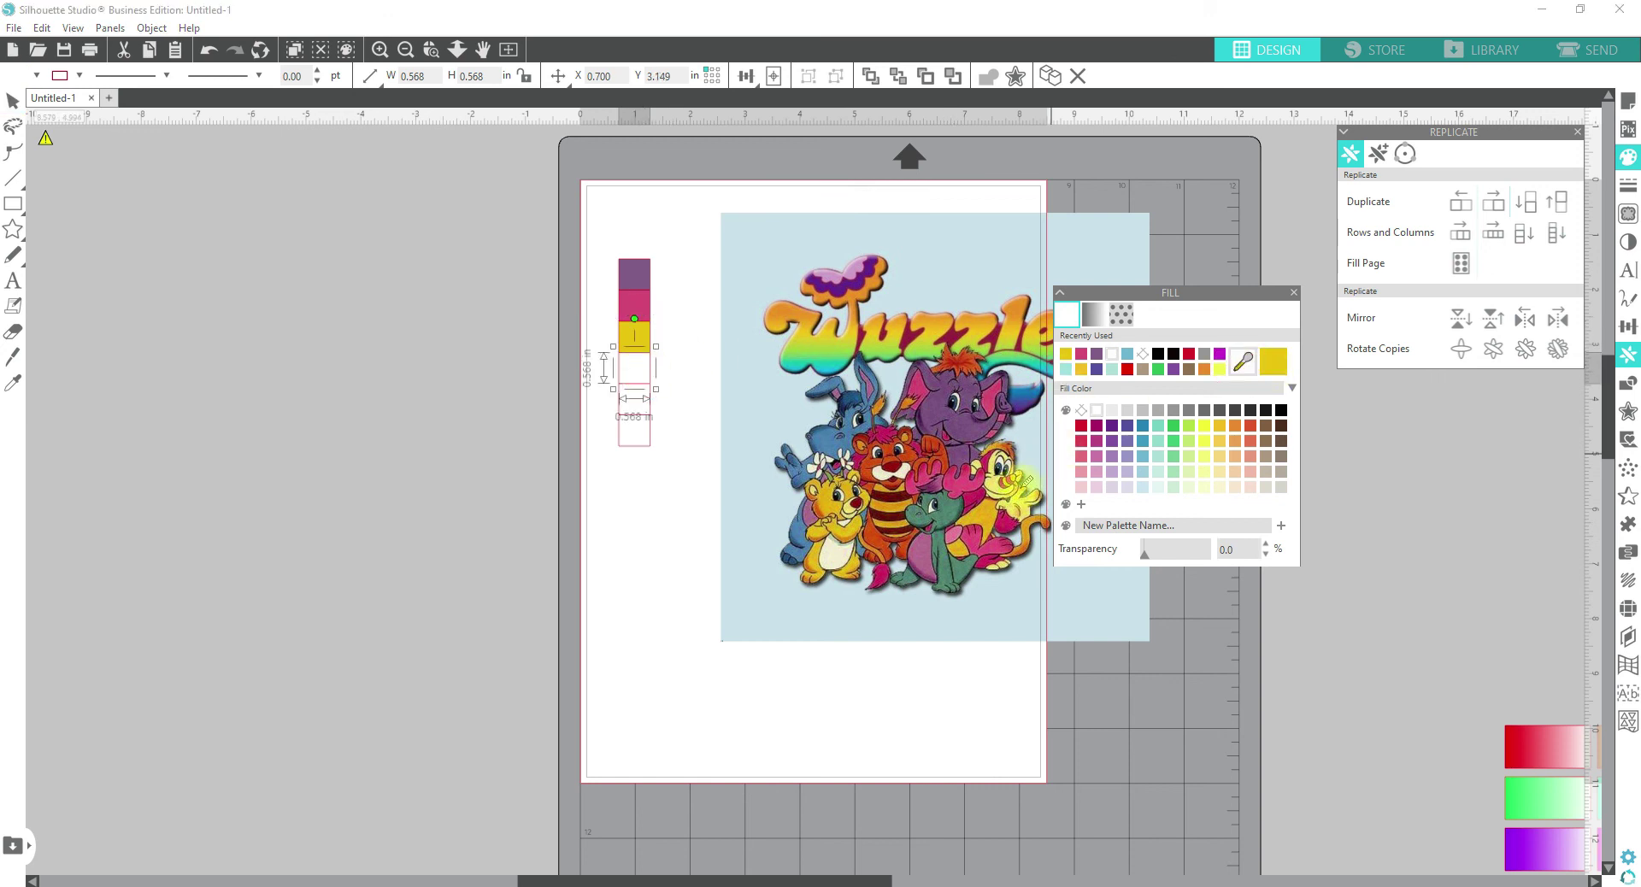
{"action": "left_click", "coordinate": [936, 509]}
{"action": "left_click", "coordinate": [642, 410]}
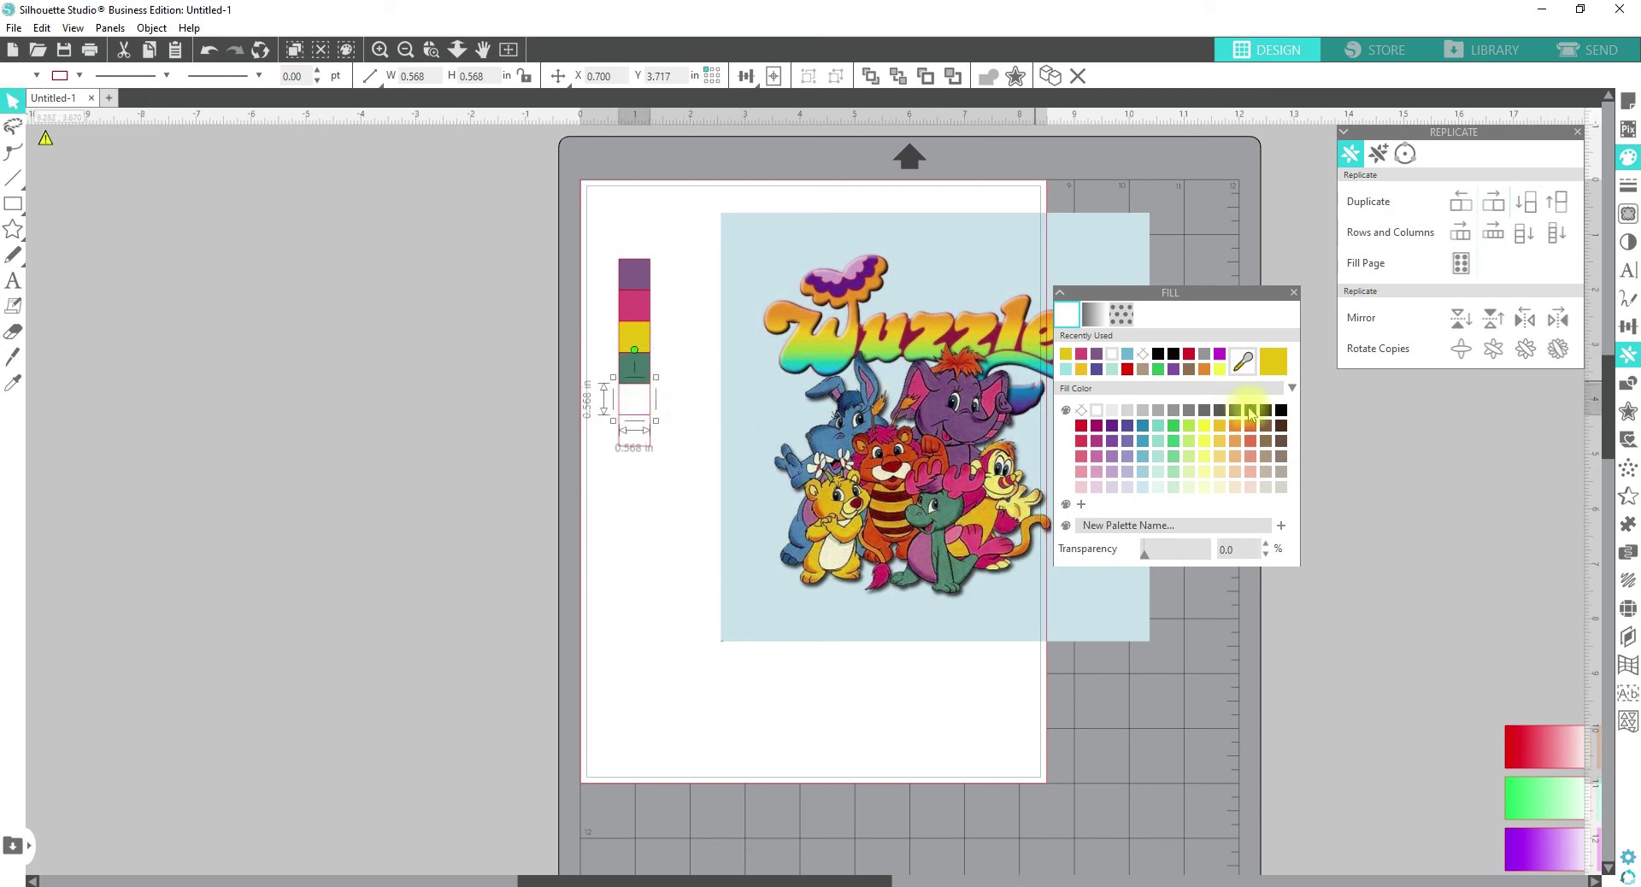
{"action": "left_click", "coordinate": [1240, 364]}
{"action": "left_click", "coordinate": [831, 438]}
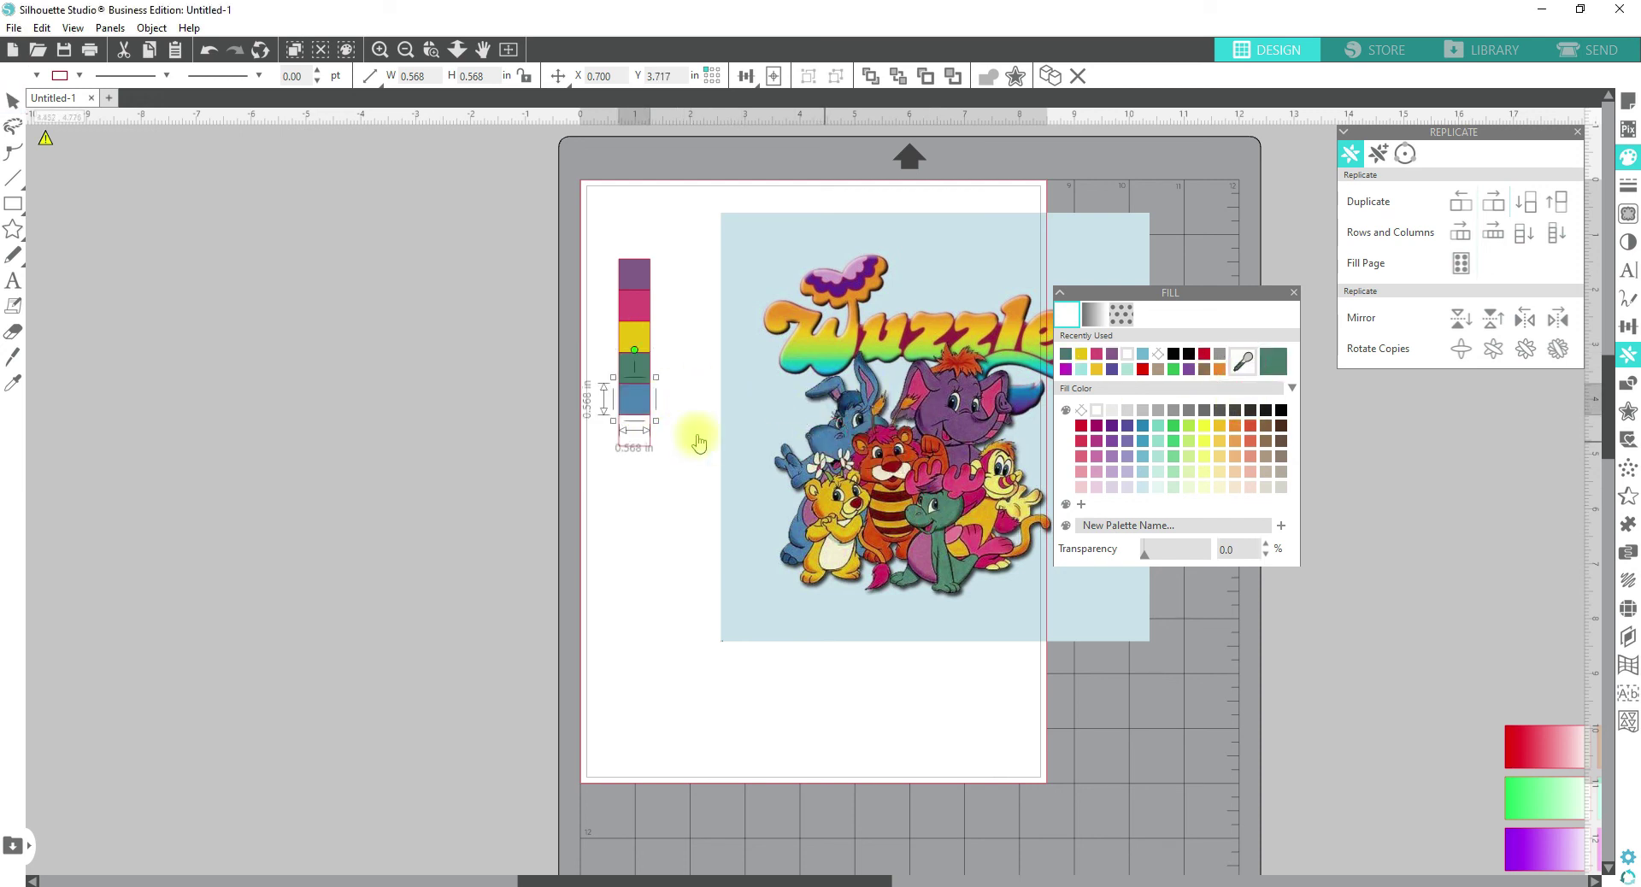
{"action": "left_click", "coordinate": [651, 429]}
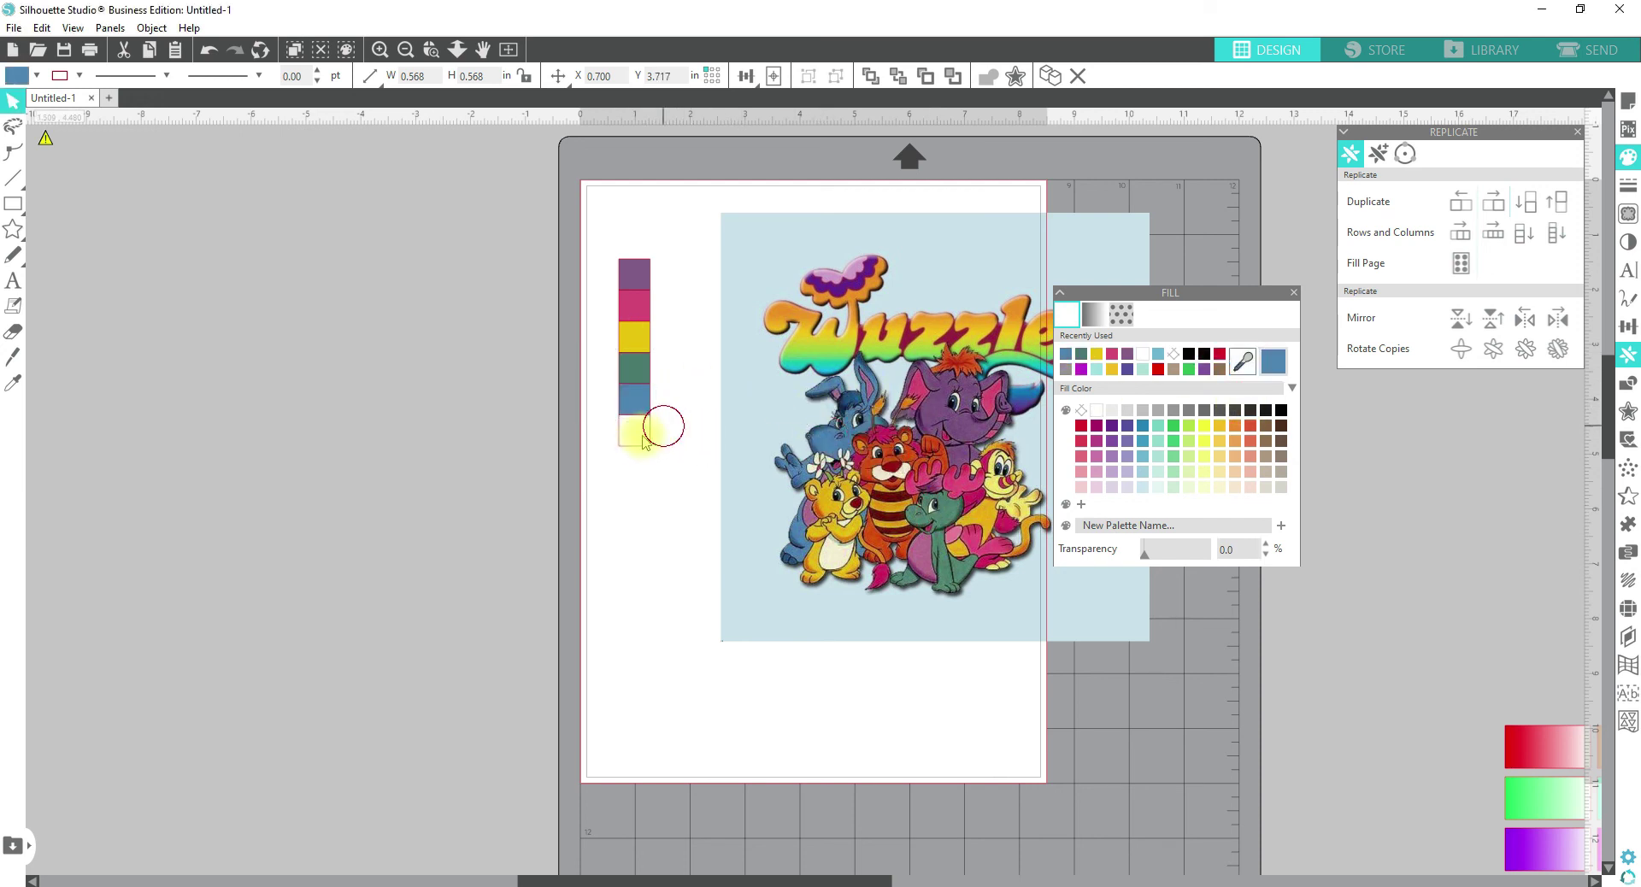
{"action": "left_click", "coordinate": [1241, 362]}
{"action": "left_click", "coordinate": [917, 389]}
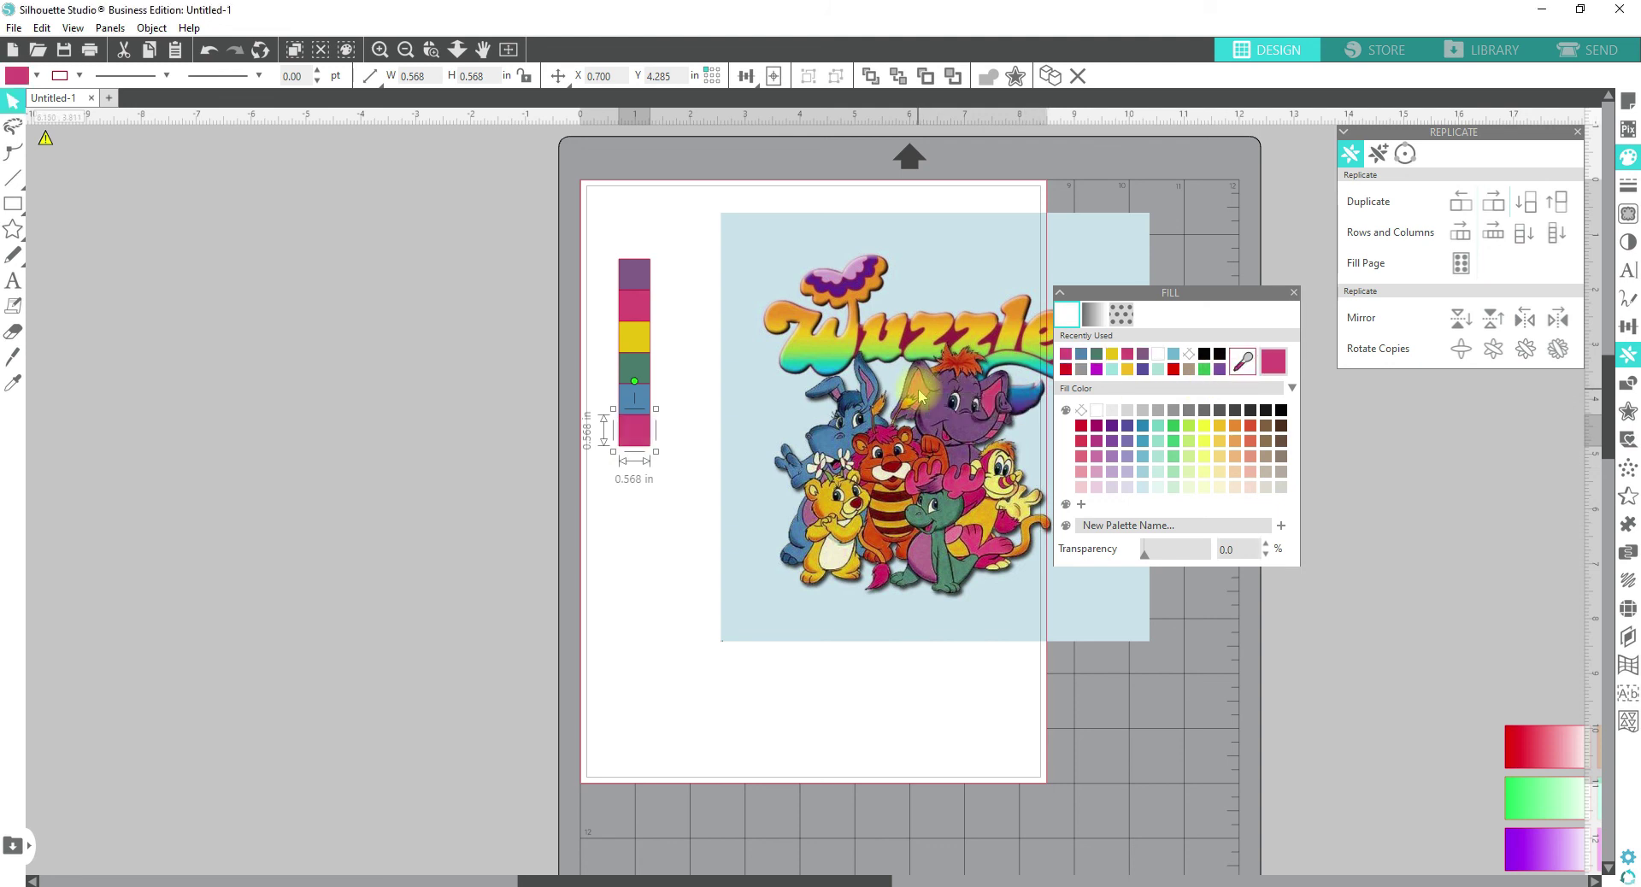
{"action": "left_click", "coordinate": [13, 280]}
{"action": "left_click", "coordinate": [708, 722]}
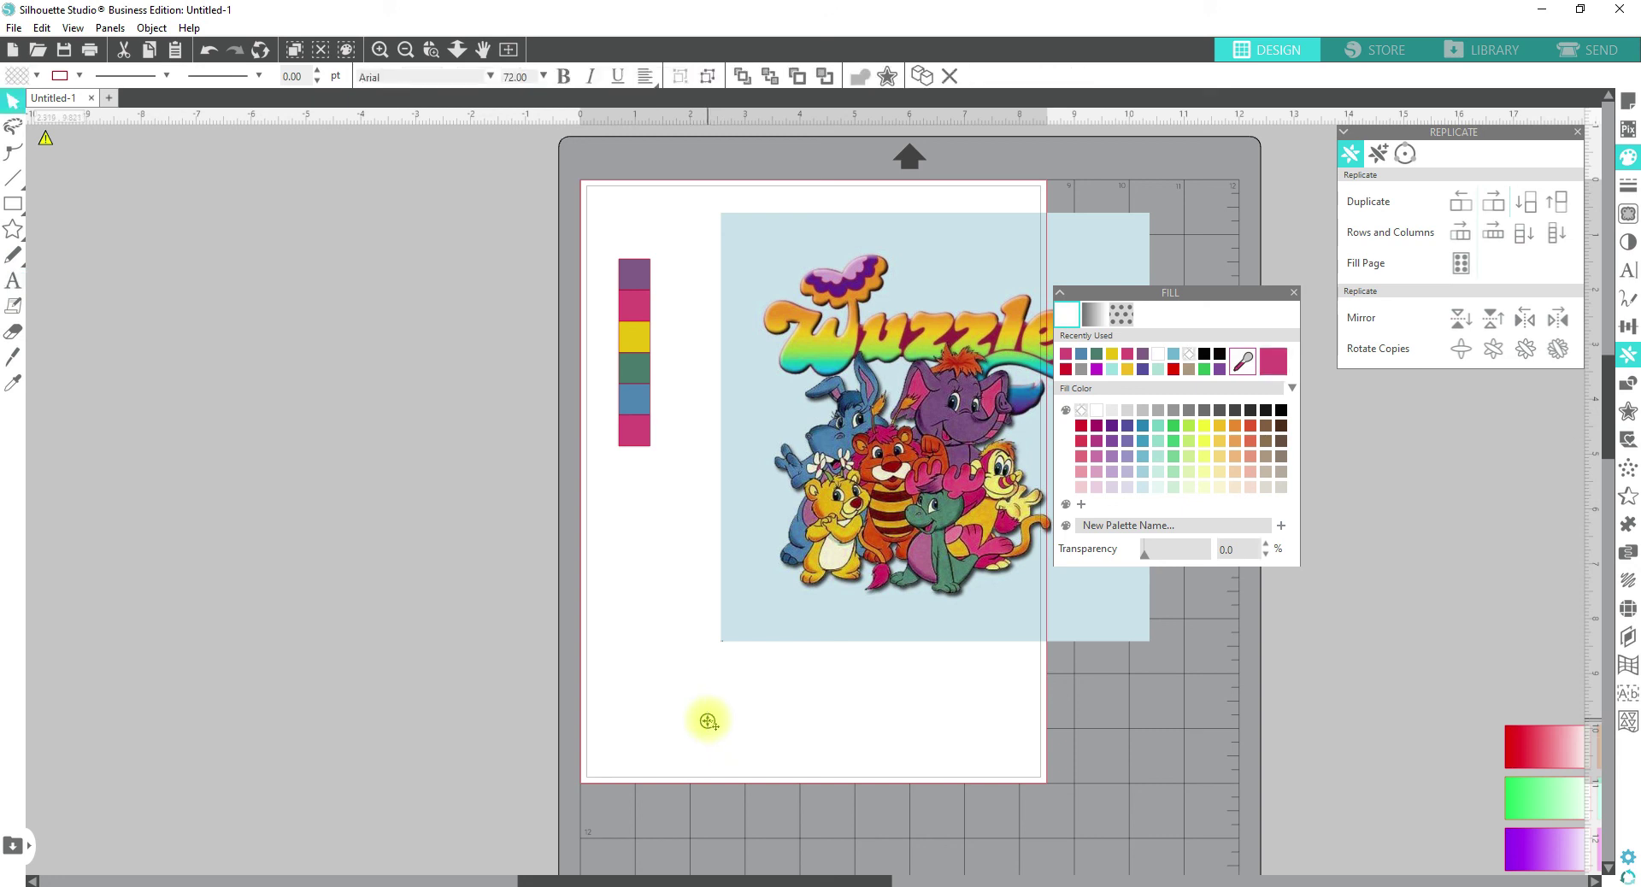
- Type 'Silaholics' below the image and fill it with the bottom swatch's pink
{"action": "type", "text": "Silahol"}
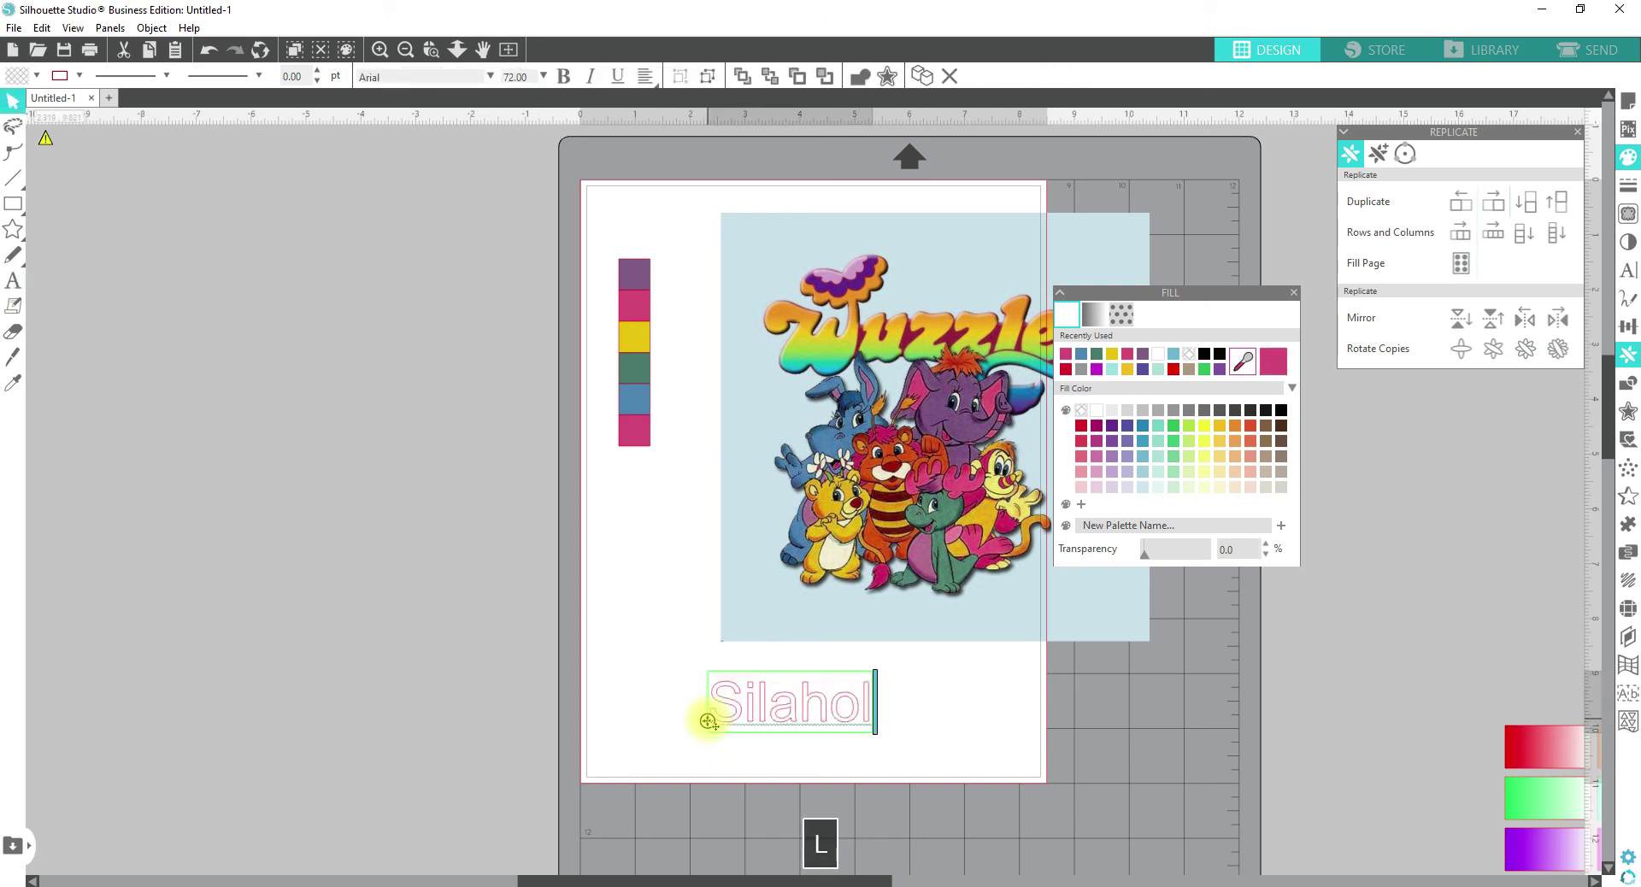
{"action": "type", "text": "ics"}
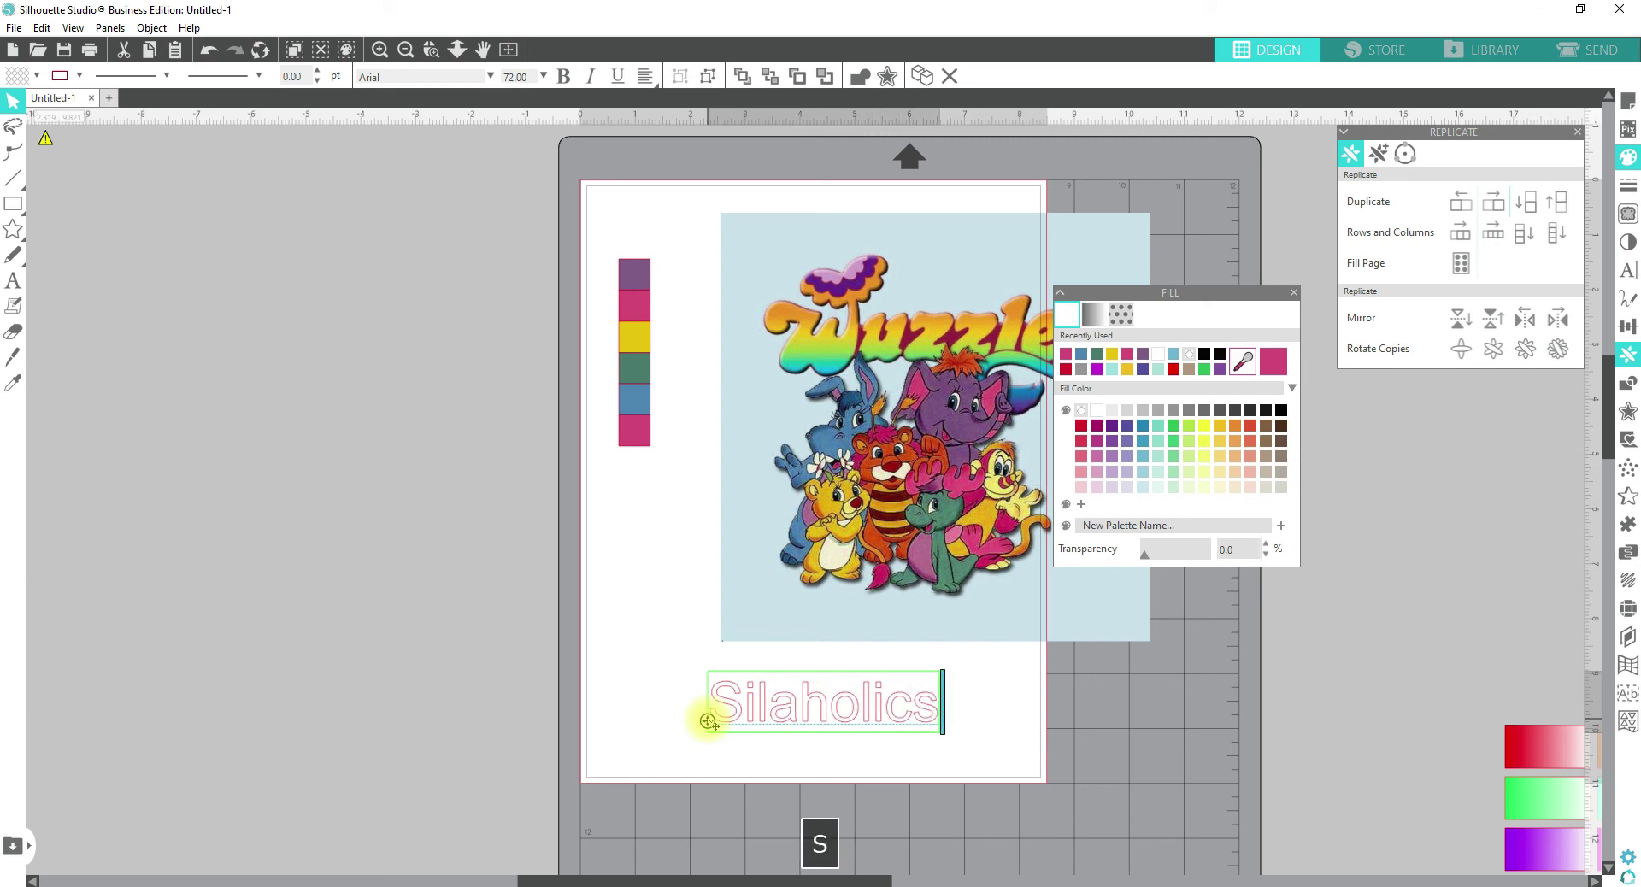
{"action": "left_click", "coordinate": [996, 792]}
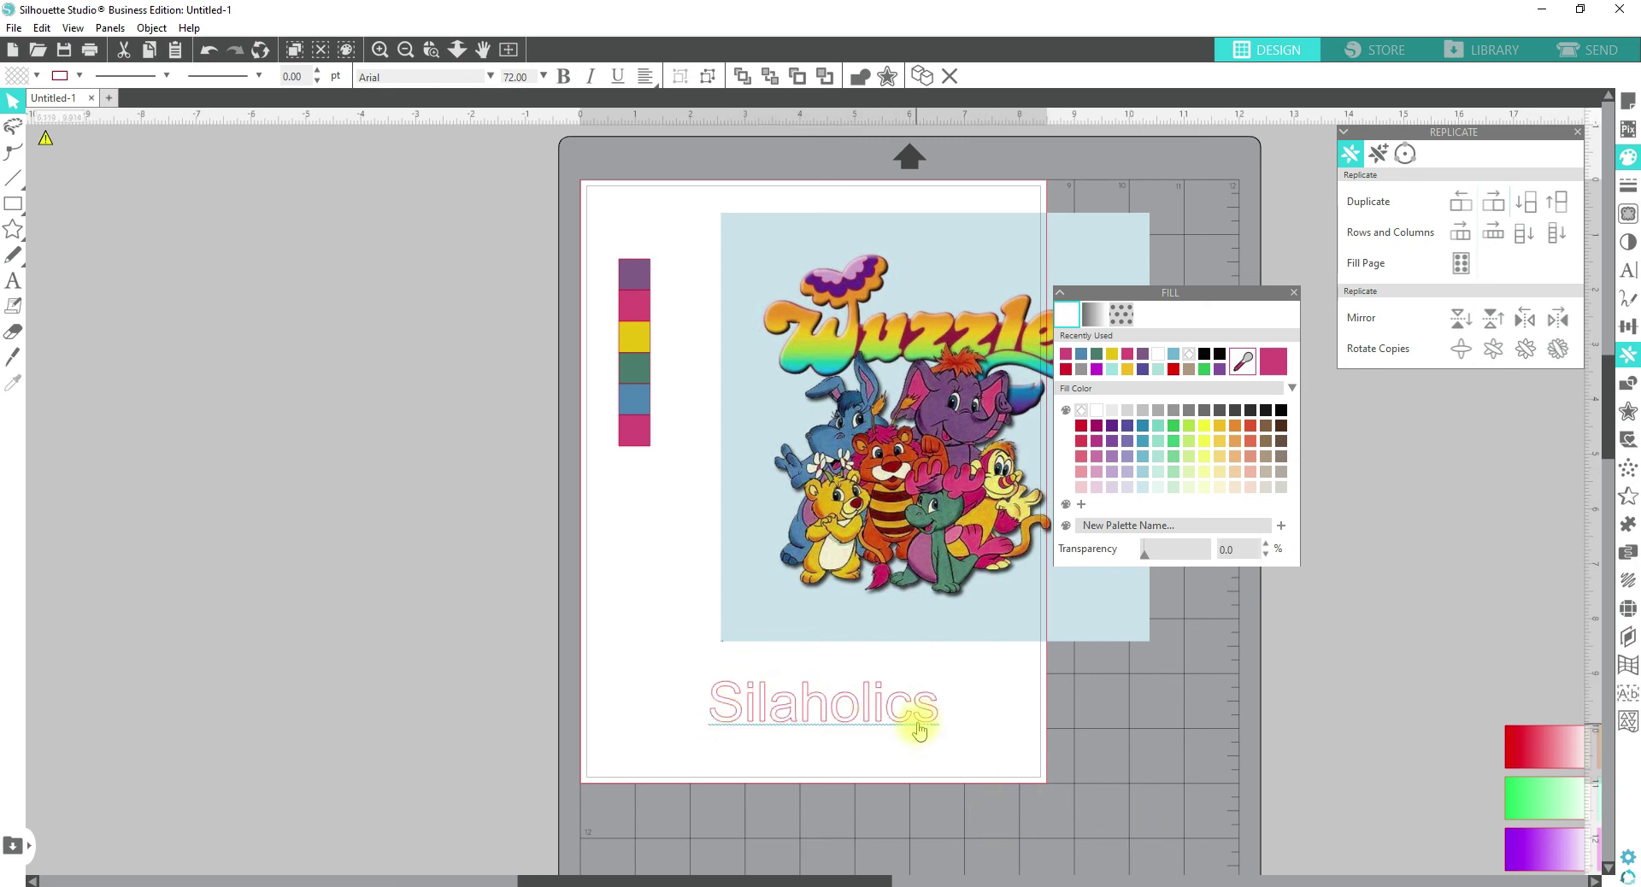
{"action": "left_click", "coordinate": [918, 726]}
{"action": "left_click", "coordinate": [1243, 365]}
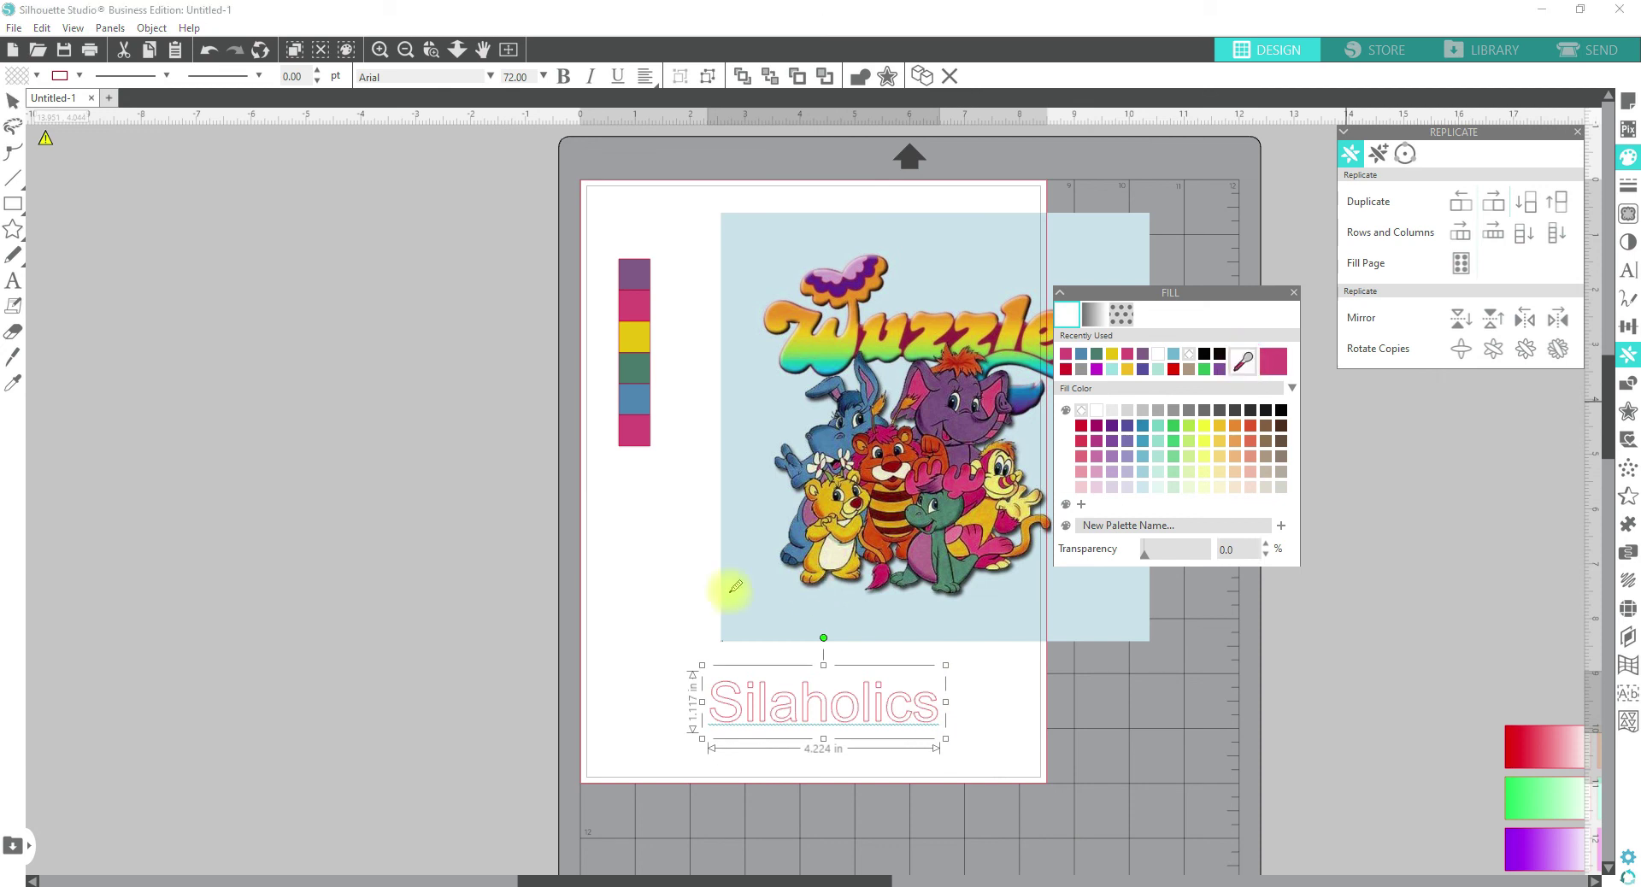
{"action": "left_click", "coordinate": [632, 425]}
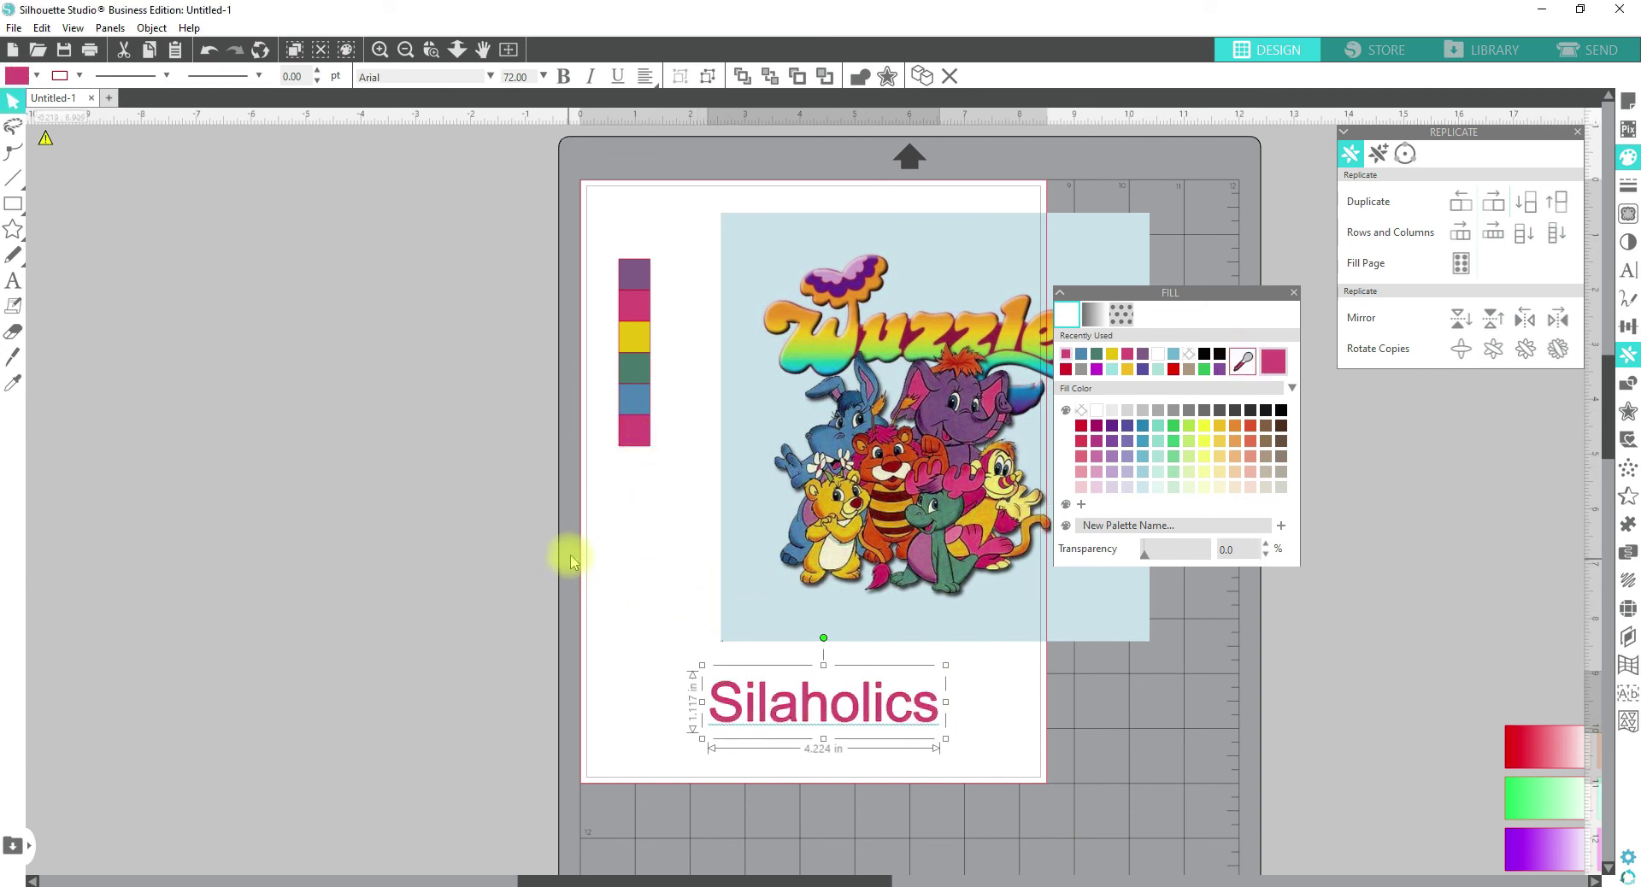
{"action": "left_click_drag", "start_coordinate": [549, 205], "coordinate": [681, 480]}
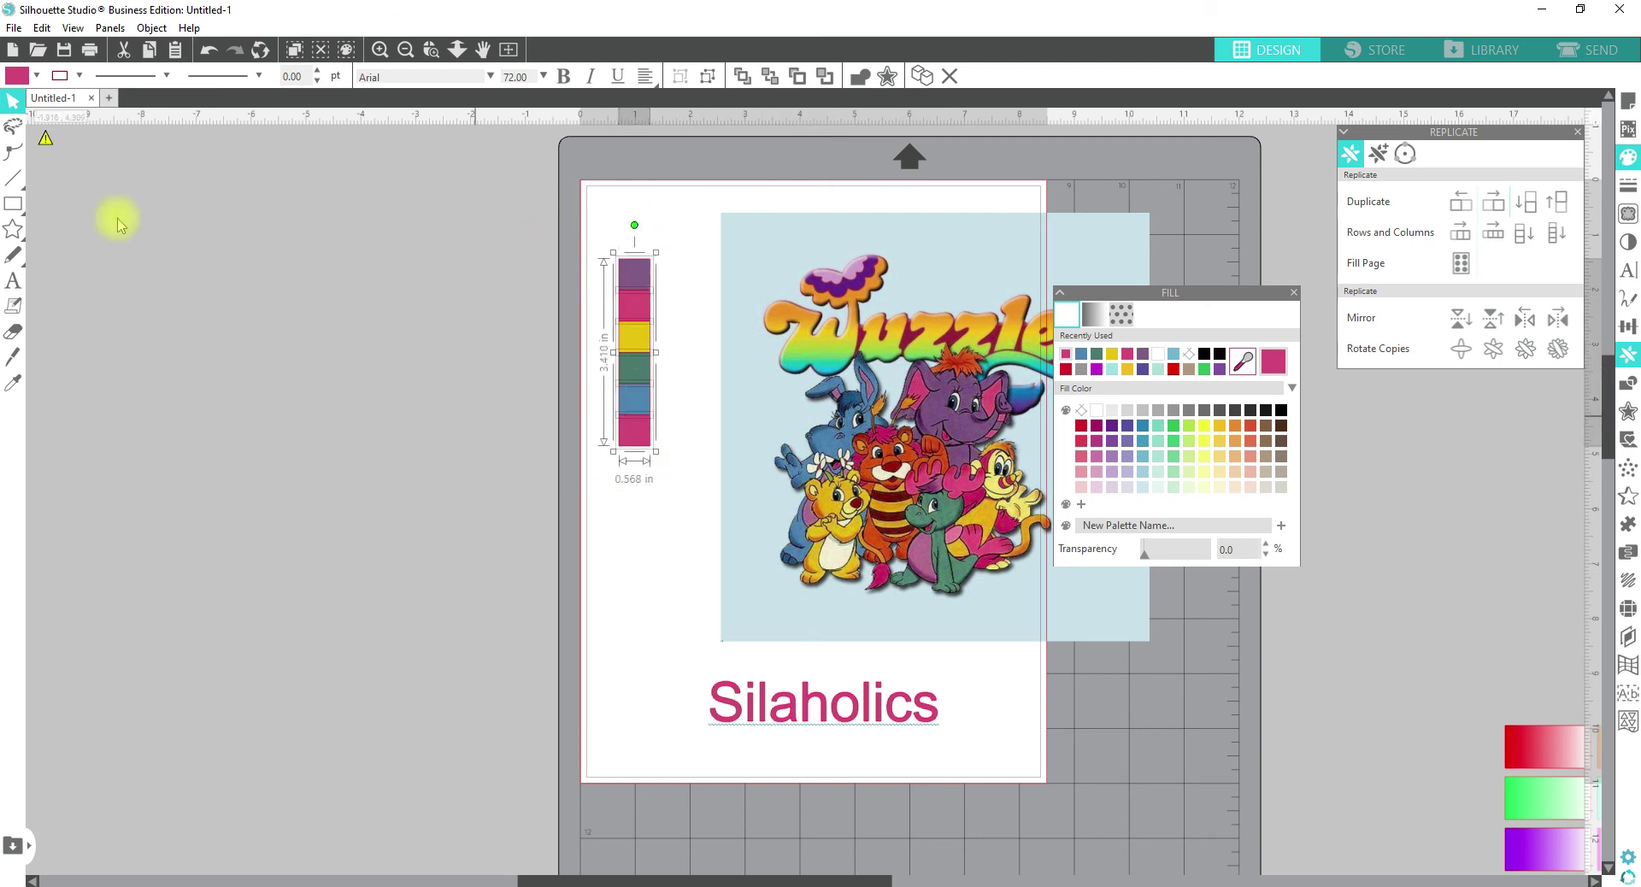
- Remove the outline colour from the swatch strip
{"action": "left_click", "coordinate": [59, 77]}
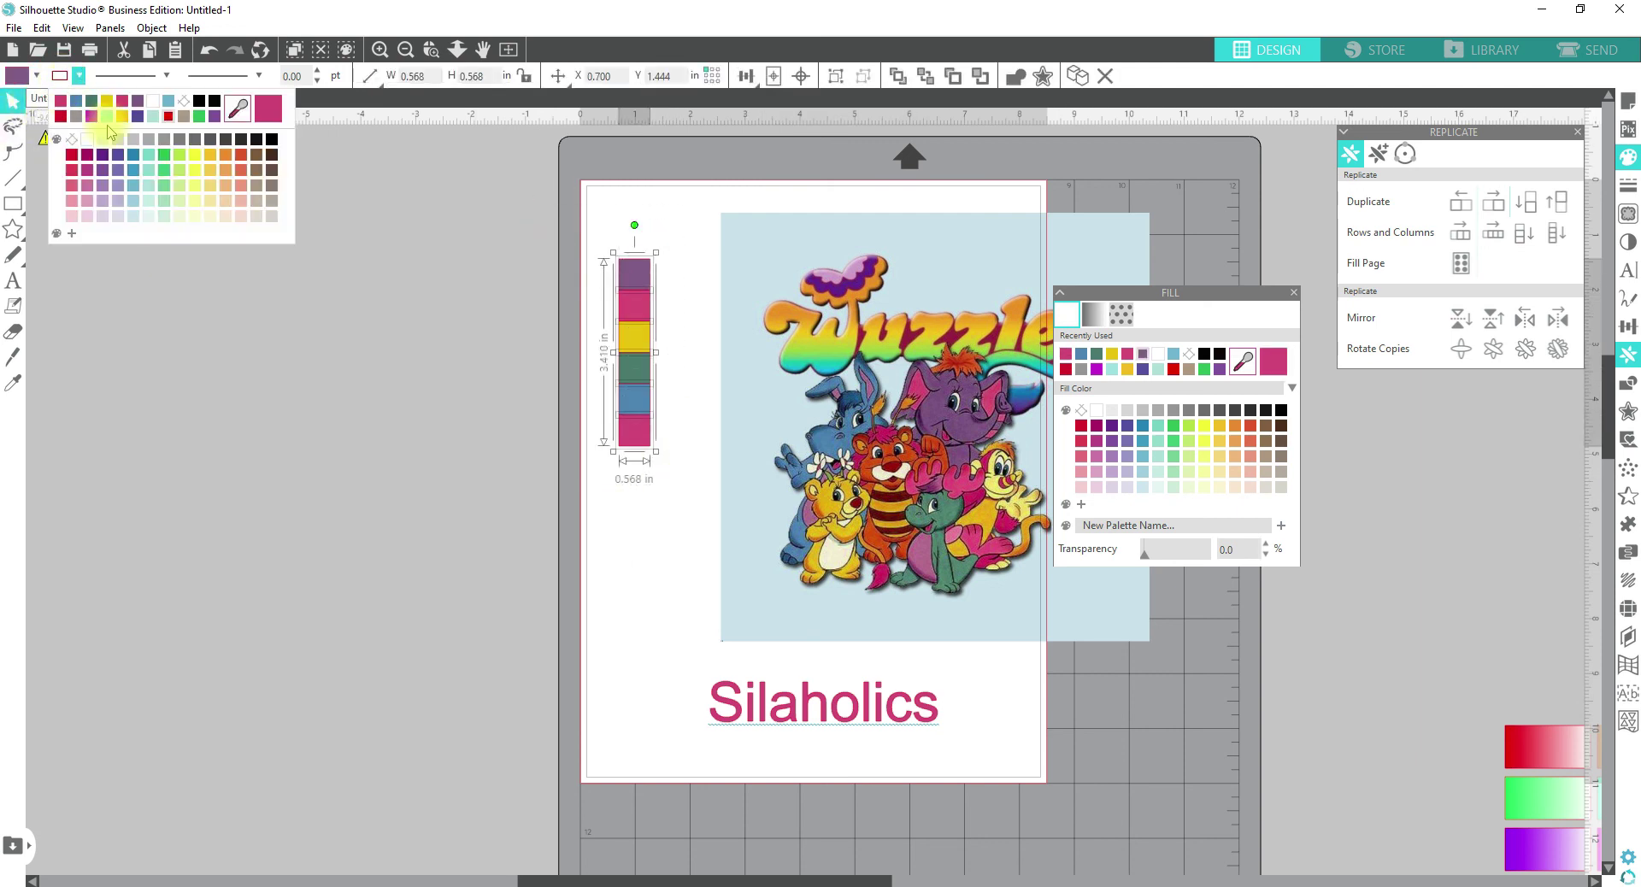
{"action": "left_click", "coordinate": [74, 142]}
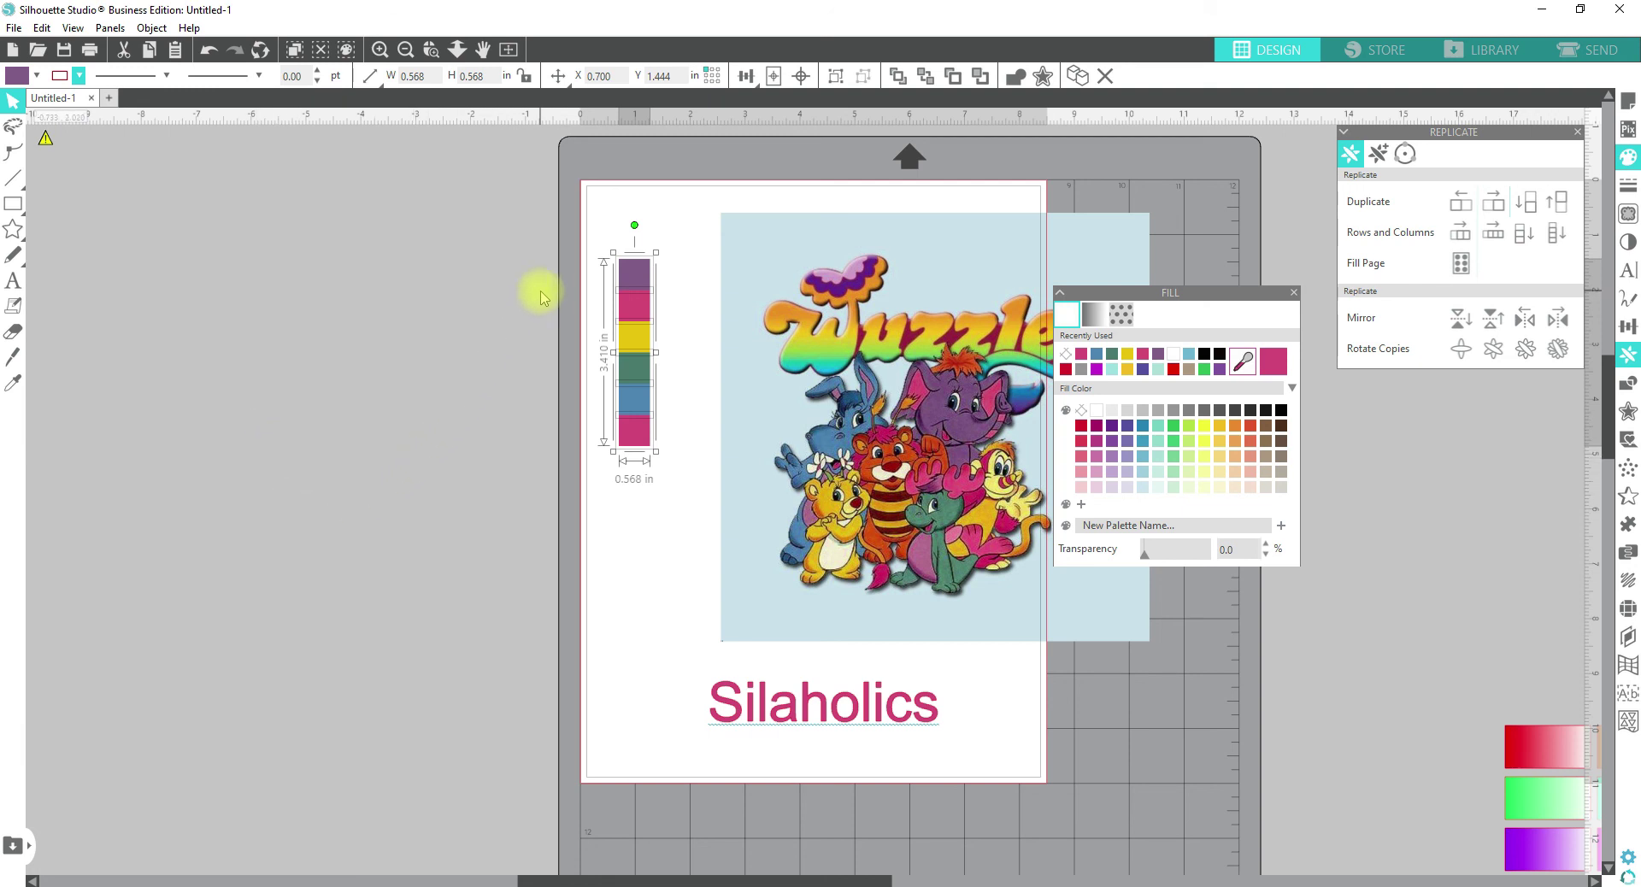
{"action": "left_click", "coordinate": [573, 308]}
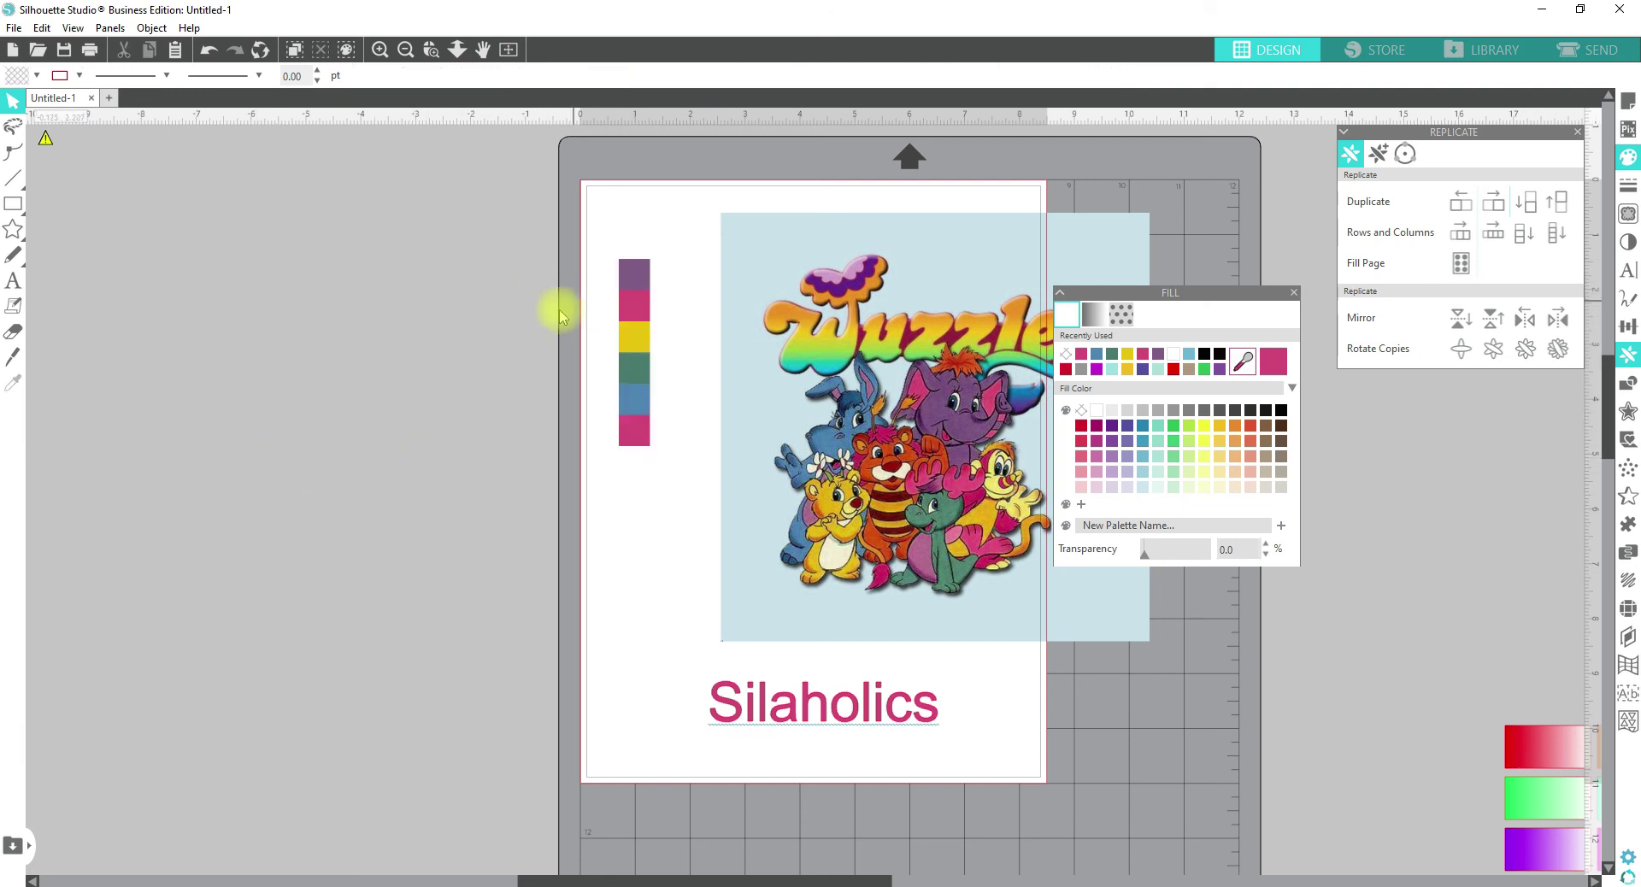
- Recolour the Silaholics text with the third swatch's yellow
{"action": "left_click", "coordinate": [726, 726]}
{"action": "left_click", "coordinate": [19, 380]}
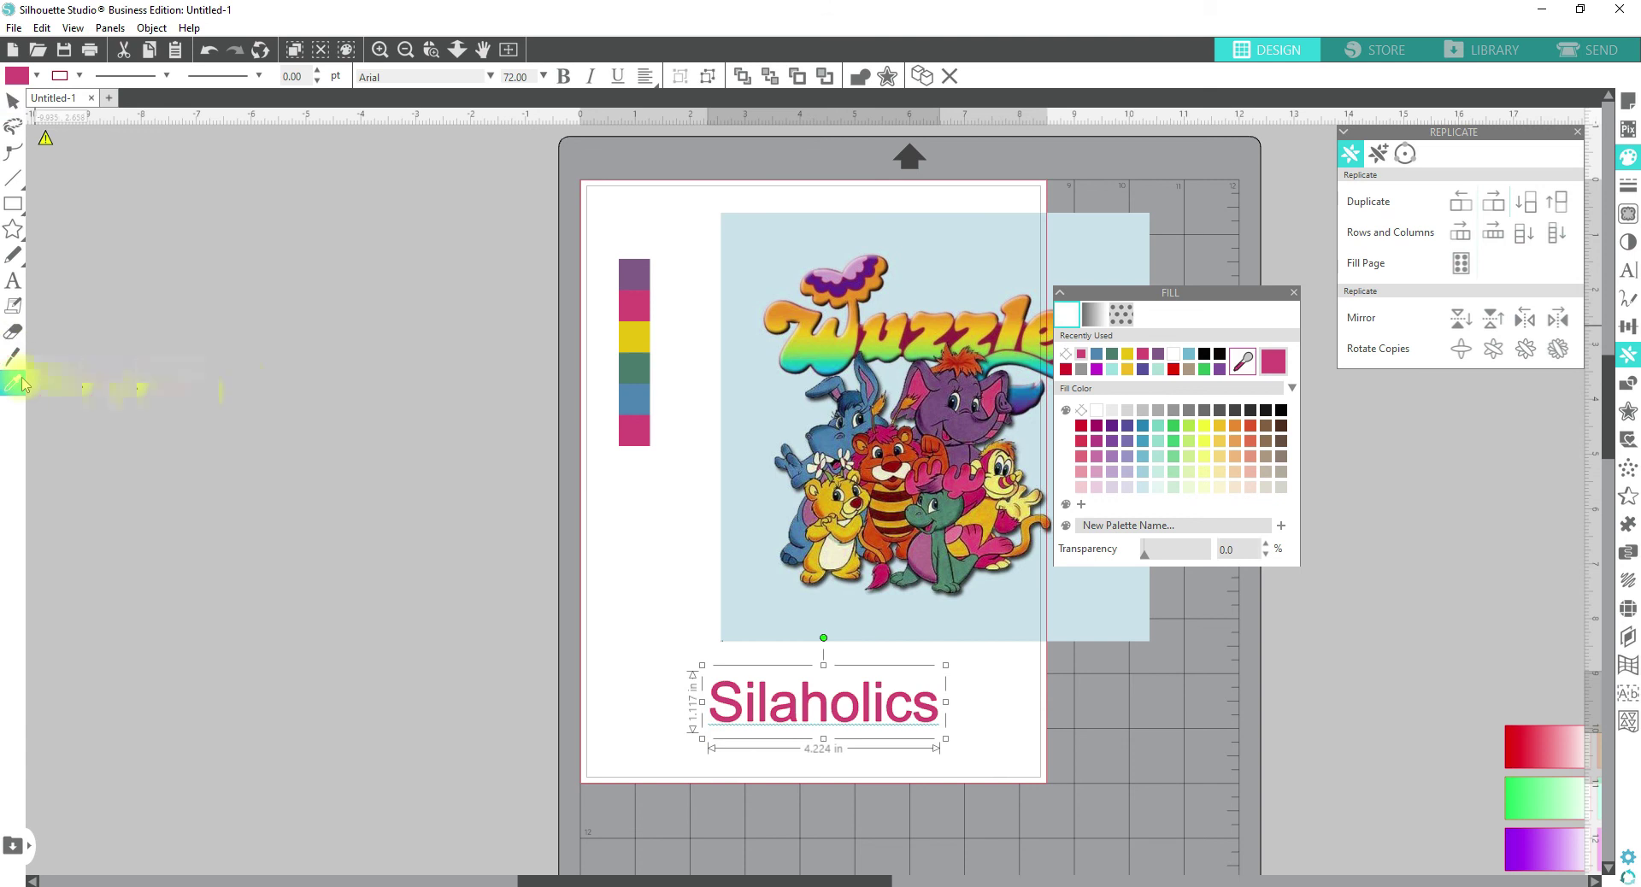
{"action": "left_click", "coordinate": [641, 337]}
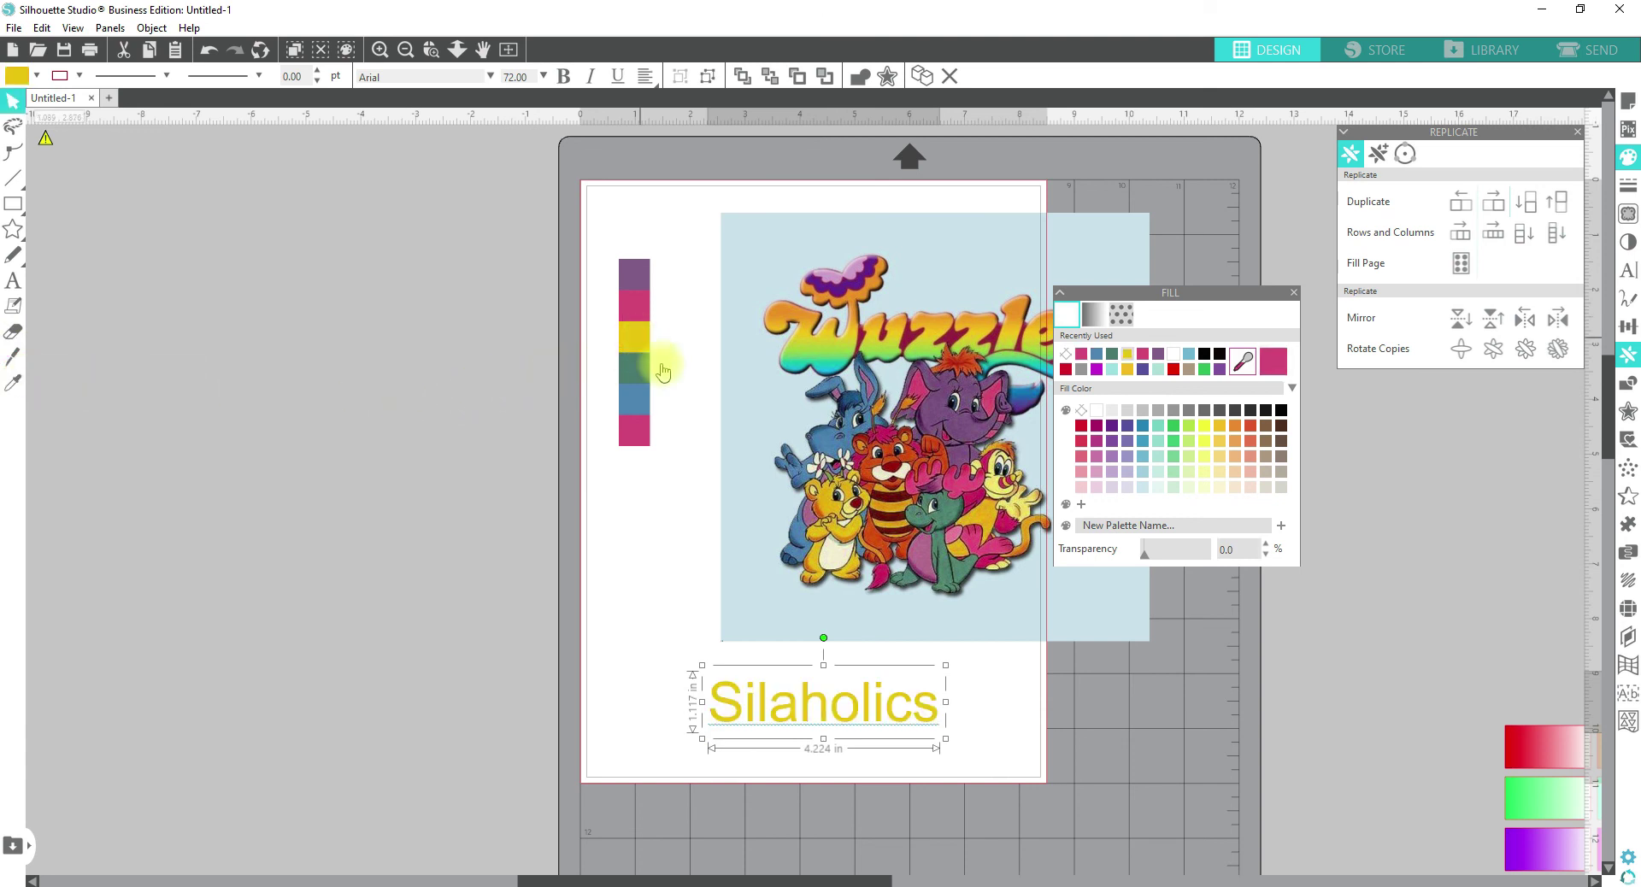